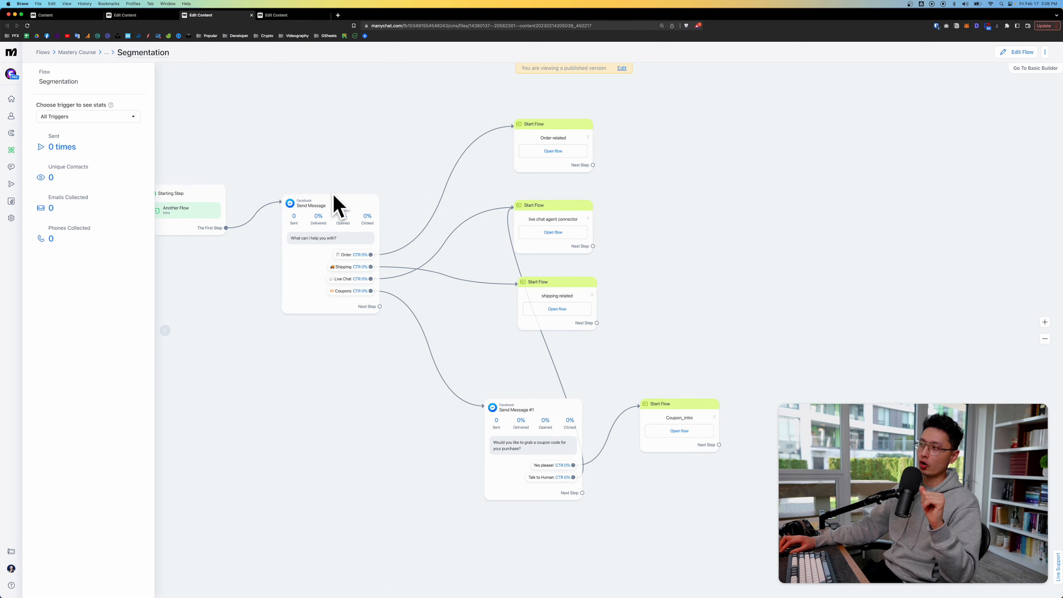
Look over the Segmentation flow's help menu message and the branches linked to its quick replies.
scroll(347, 278, "up", 5)
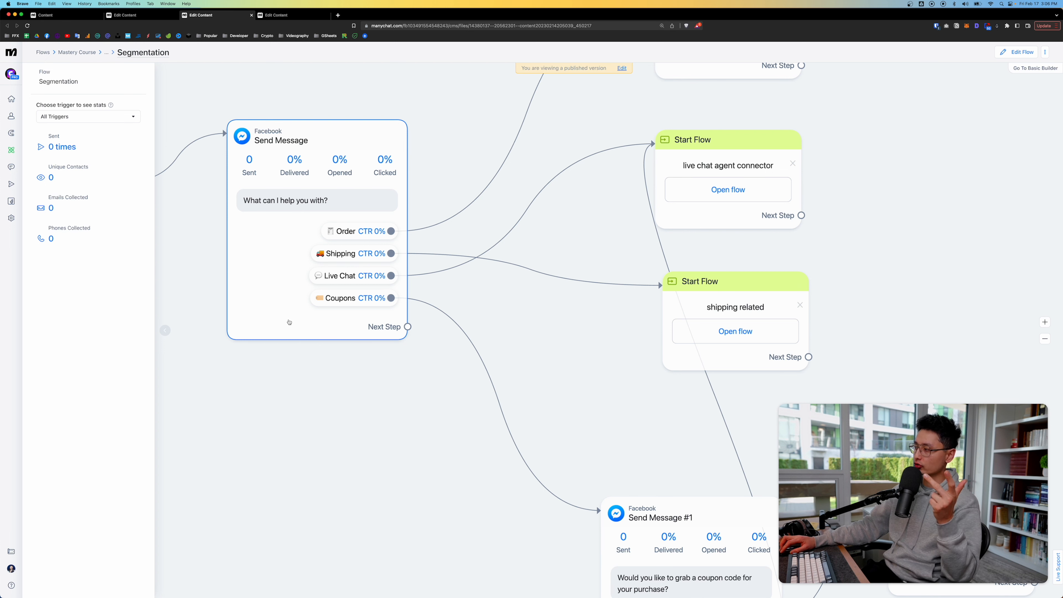
scroll(313, 309, "down", 5)
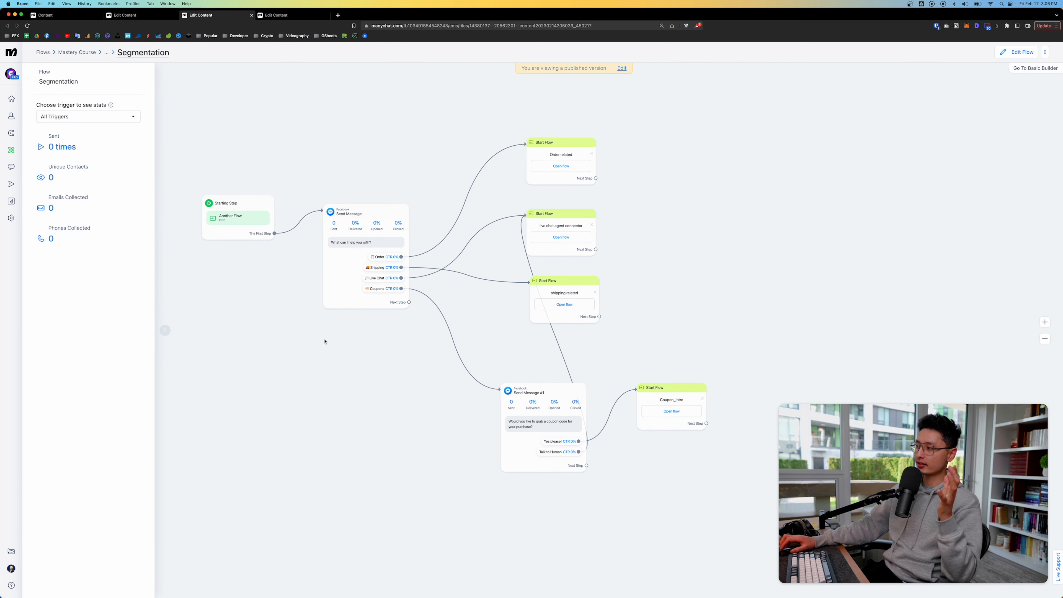
left_click(296, 15)
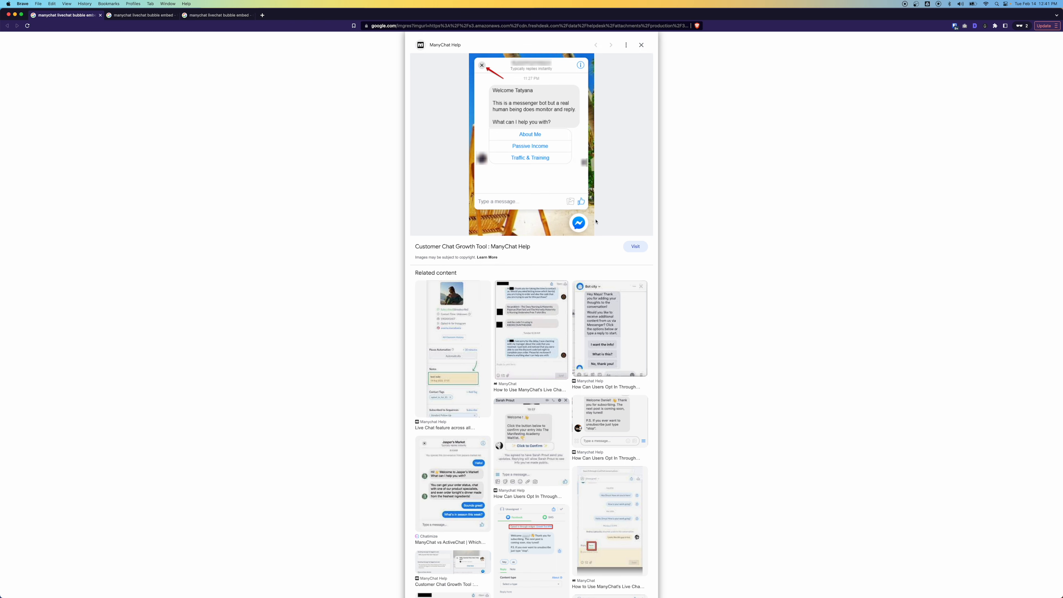
Examine the ManyChat live chat bubble examples in the open image results, closing the viewed ones.
scroll(596, 222, "up", 5)
scroll(586, 349, "down", 4)
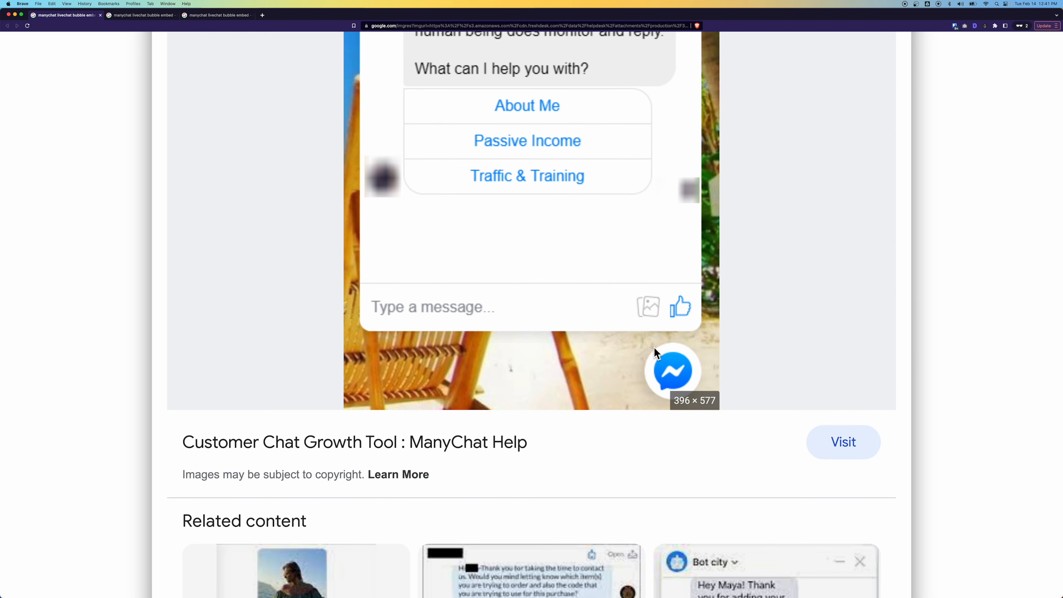
key("super+w")
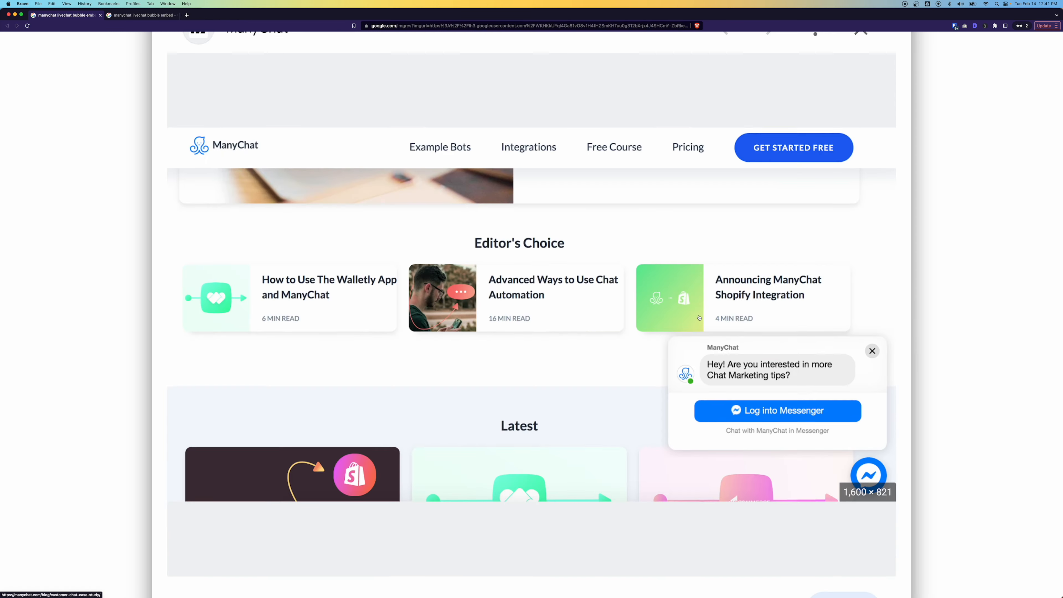
key("super+w")
scroll(641, 167, "up", 5)
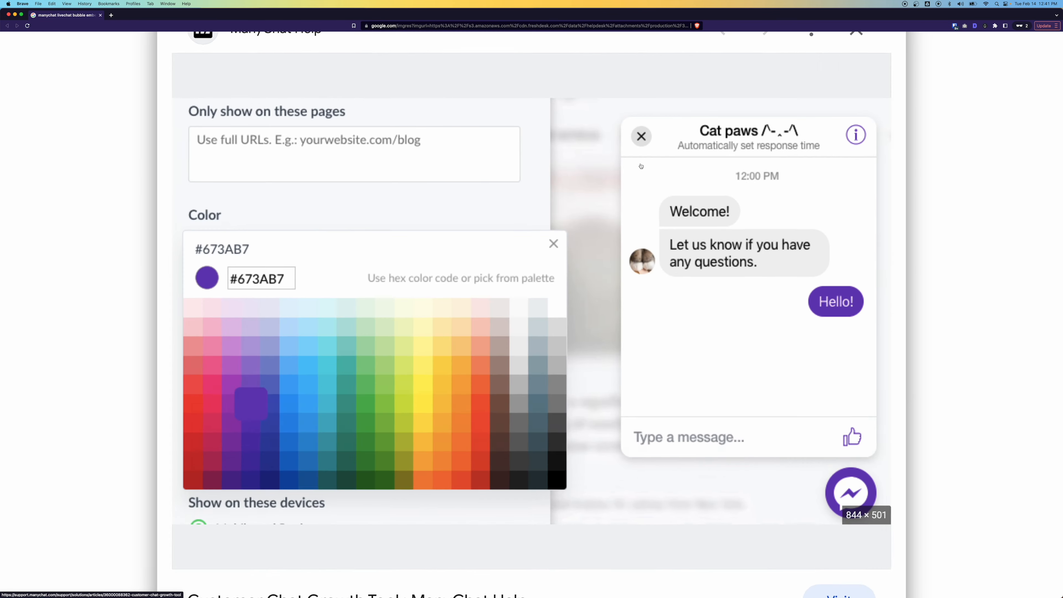
scroll(559, 228, "down", 2)
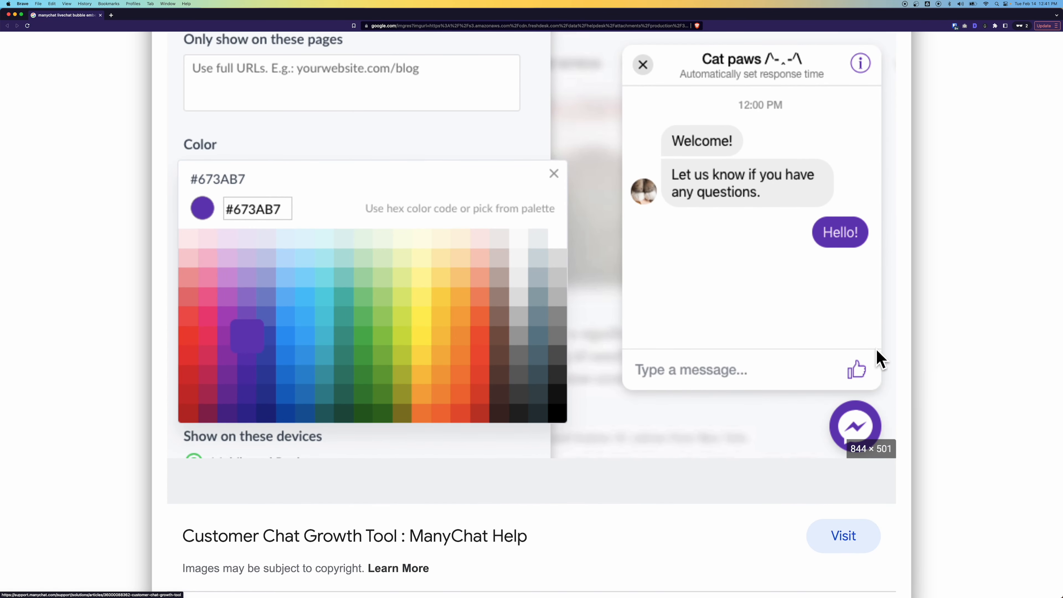
scroll(892, 395, "up", 2)
scroll(455, 334, "down", 5)
scroll(455, 333, "up", 5)
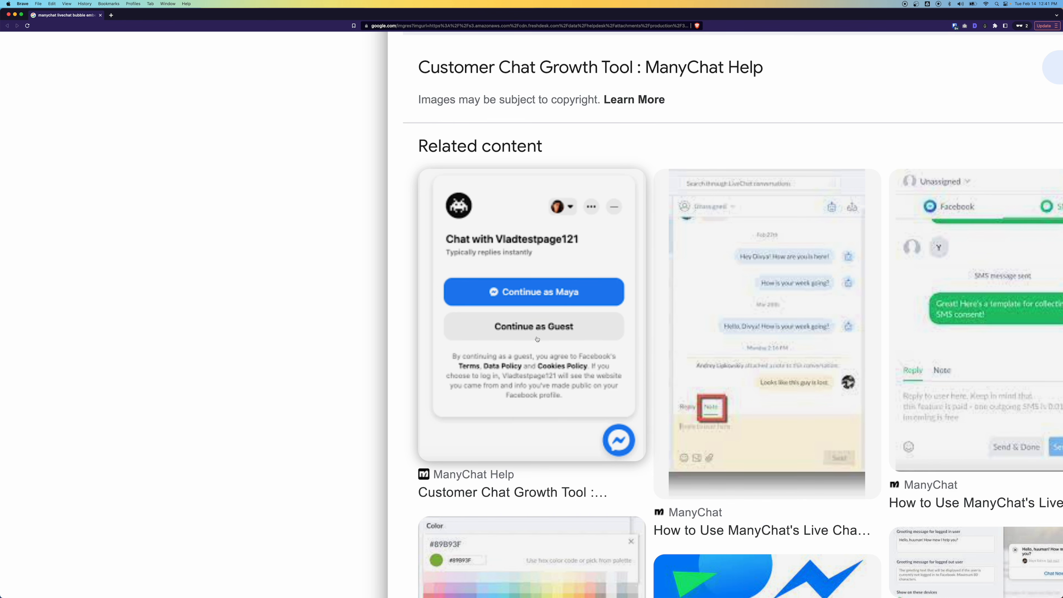
scroll(537, 339, "down", 5)
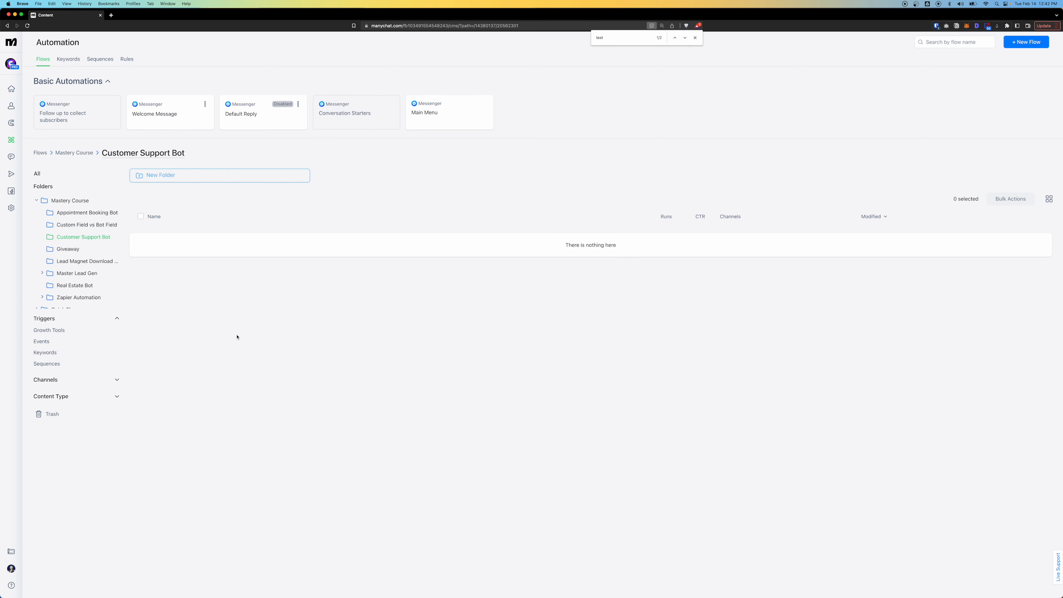
Create a new flow from scratch in the Customer Support Bot folder and name it Intro.
key("Escape")
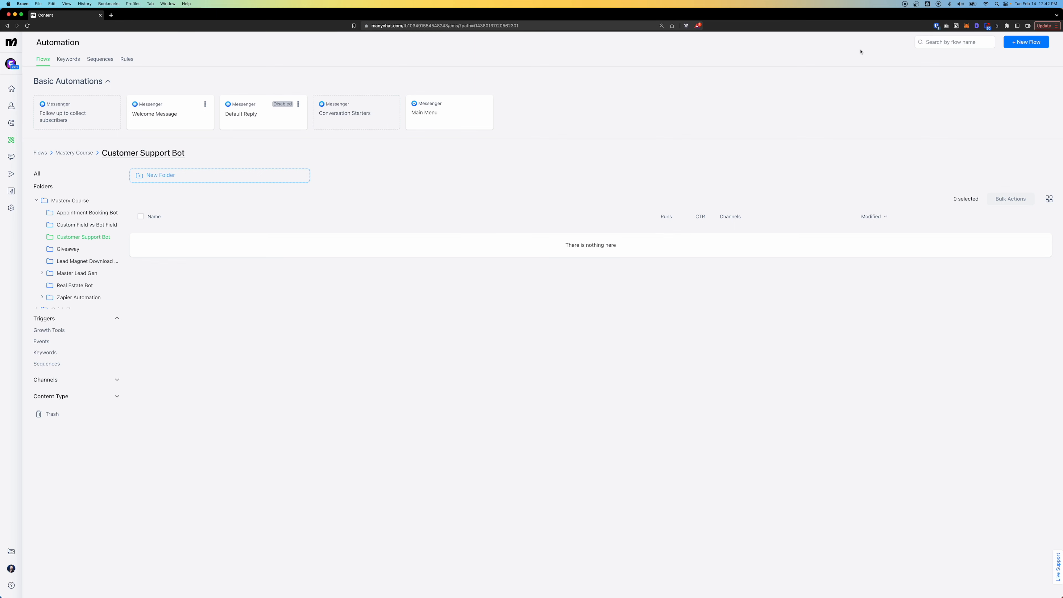
left_click(1026, 42)
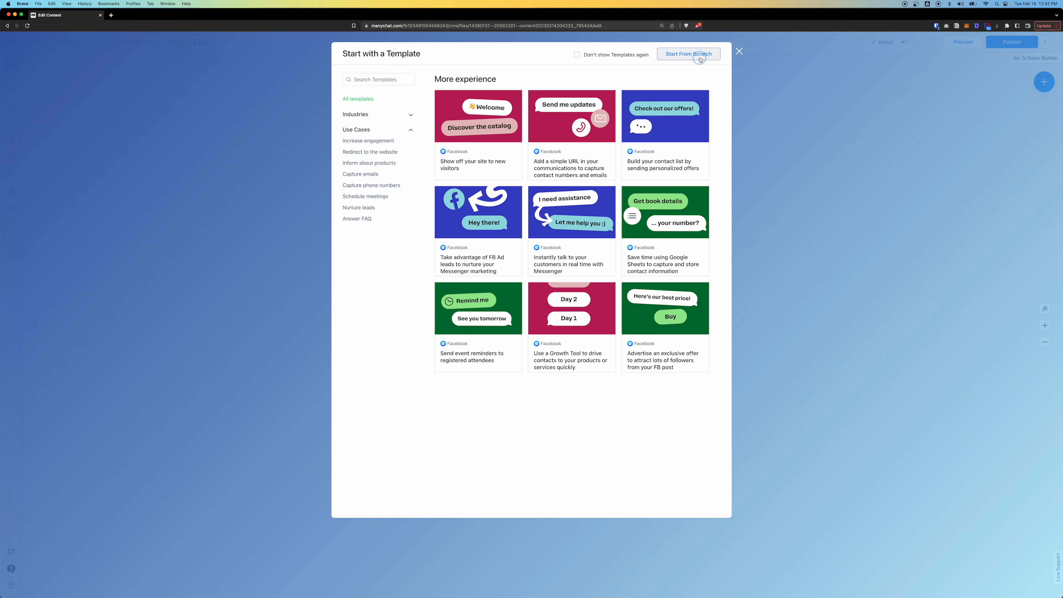
left_click(689, 53)
key("cmd+a")
type("Intro")
key("Return")
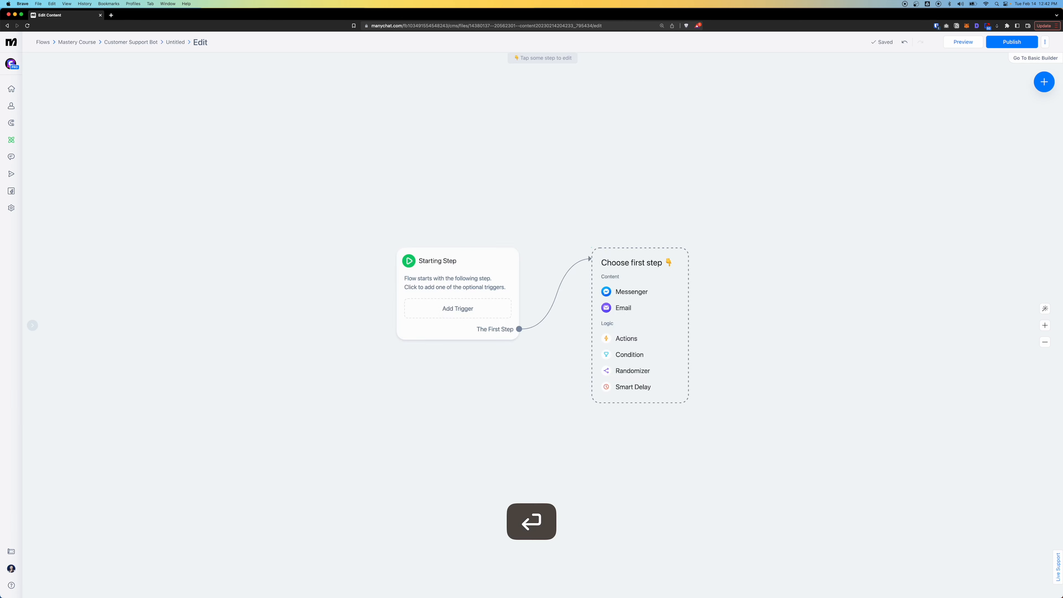
Add a Randomizer as the flow's first step, enable a random path every time, and place it beside the Starting Step.
left_click_drag(368, 299, 436, 339)
left_click(464, 313)
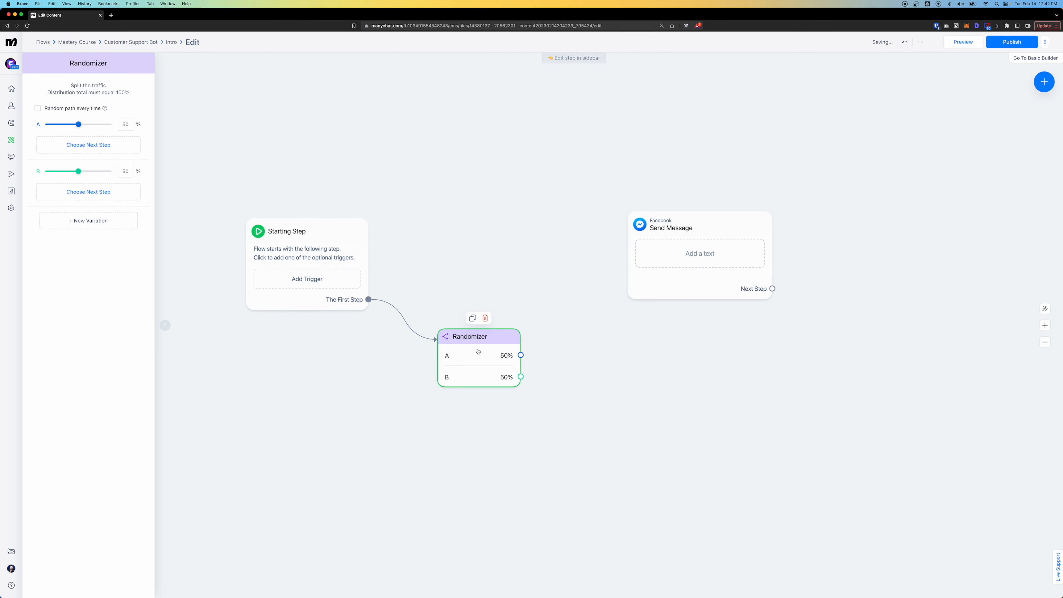
left_click(82, 312)
left_click(50, 109)
left_click_drag(463, 294, 466, 259)
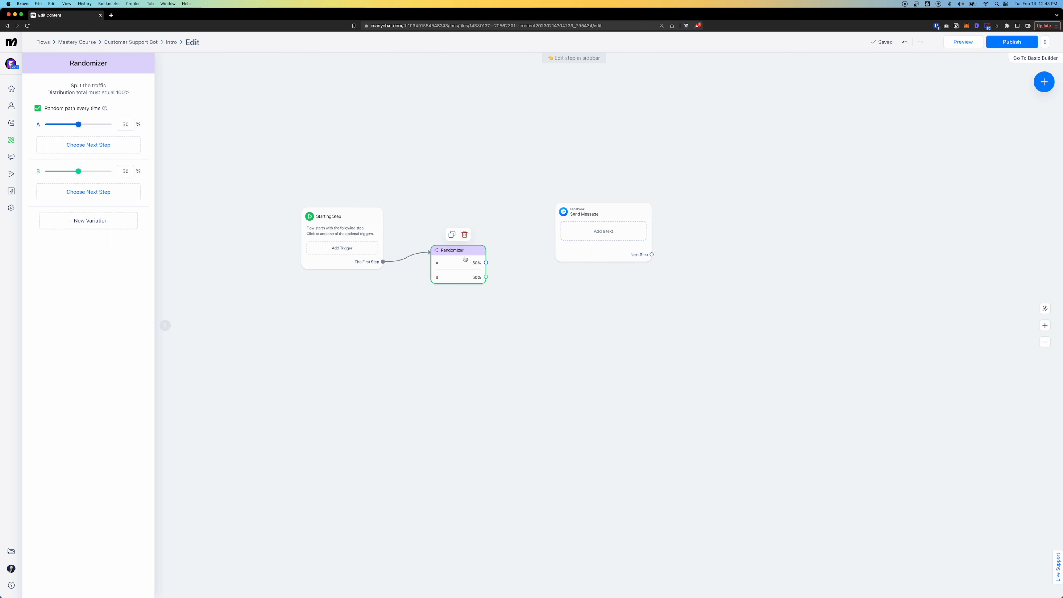
scroll(497, 281, "up", 3)
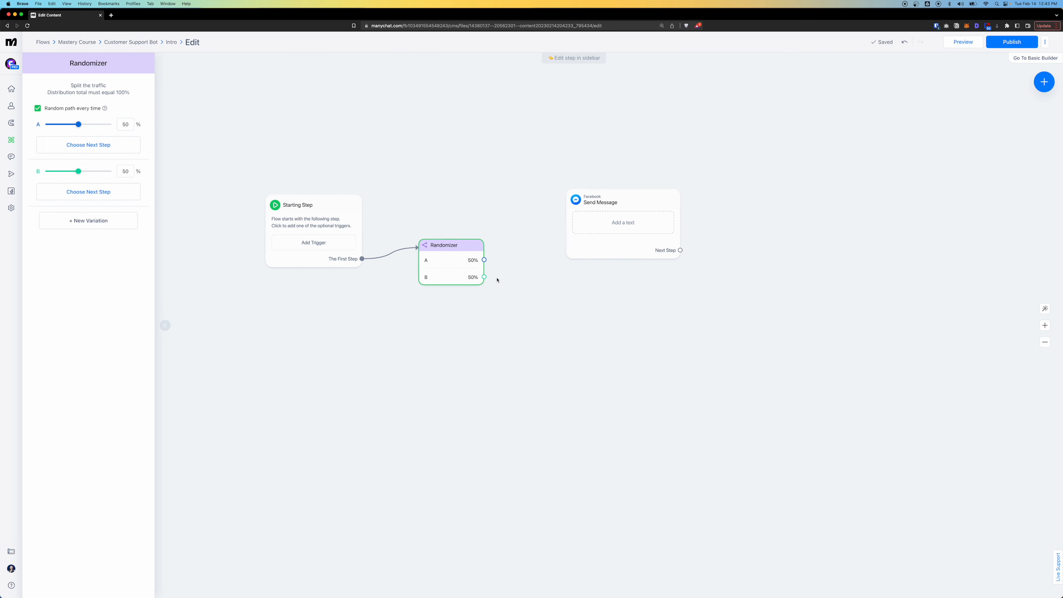
Connect a second Randomizer to variation A with three variations split 34, 33 and 33% and a random path every time, and place it higher up.
left_click(441, 290)
left_click_drag(448, 375, 498, 310)
left_click(521, 362)
left_click(124, 124)
key("super+a")
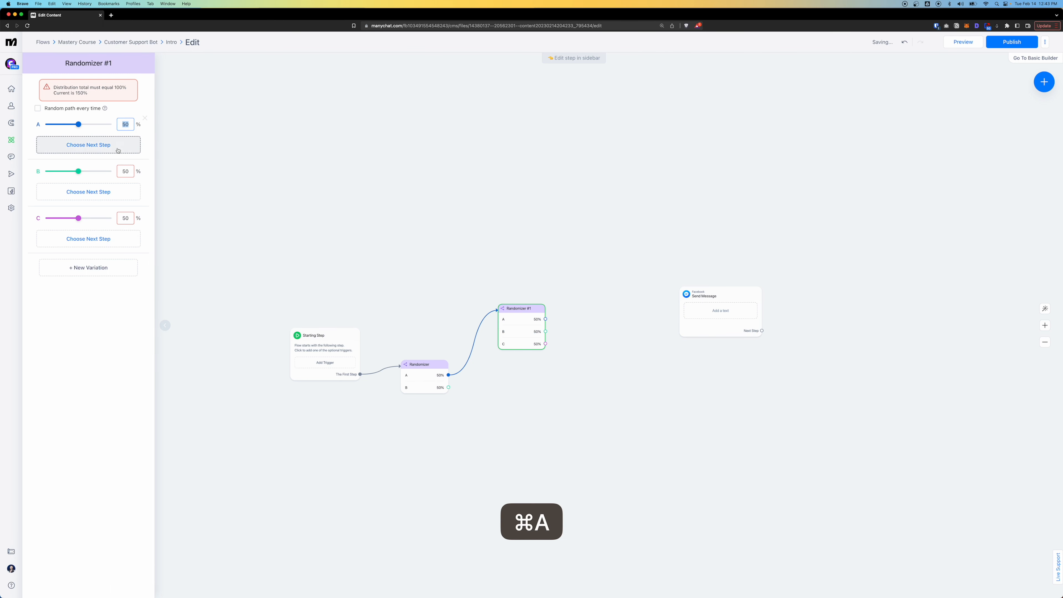
left_click(38, 108)
left_click(496, 189)
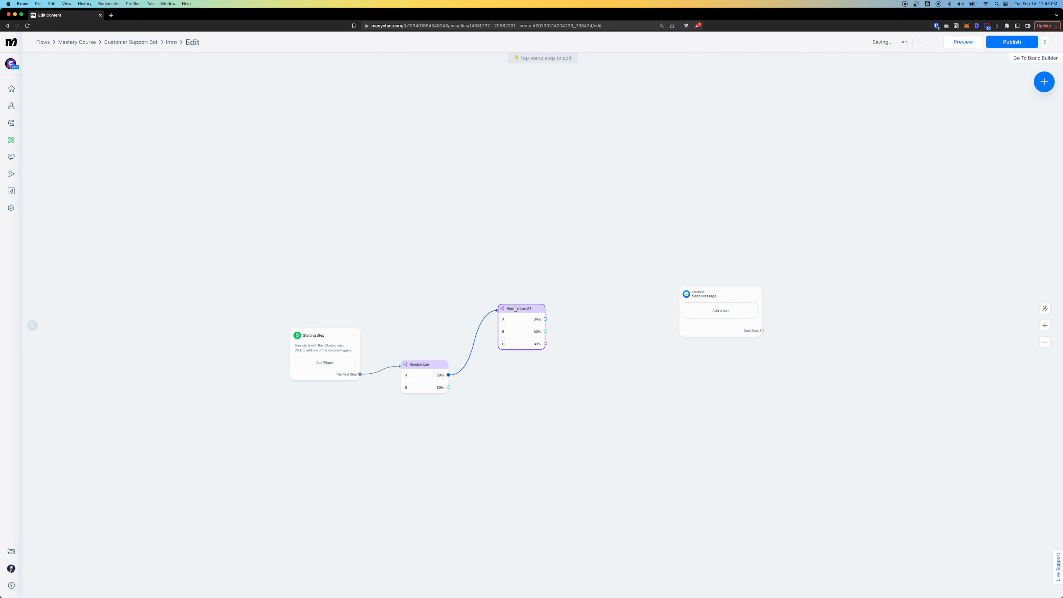
left_click_drag(515, 315, 515, 267)
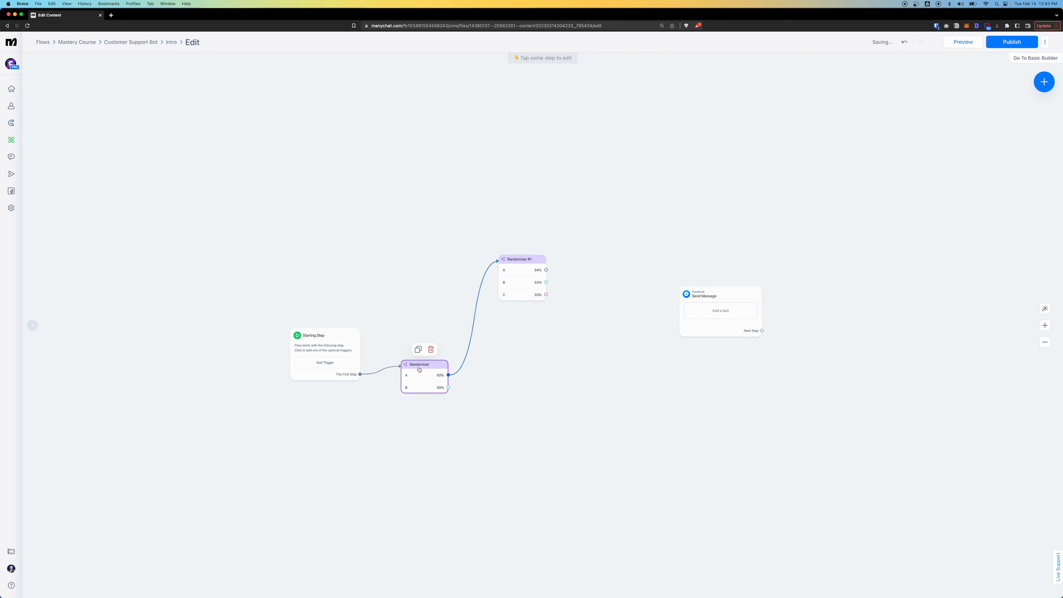
Place the Send Message block near the second Randomizer and set its text to "Welcome to [BRAND NAME]!".
left_click_drag(615, 376, 455, 351)
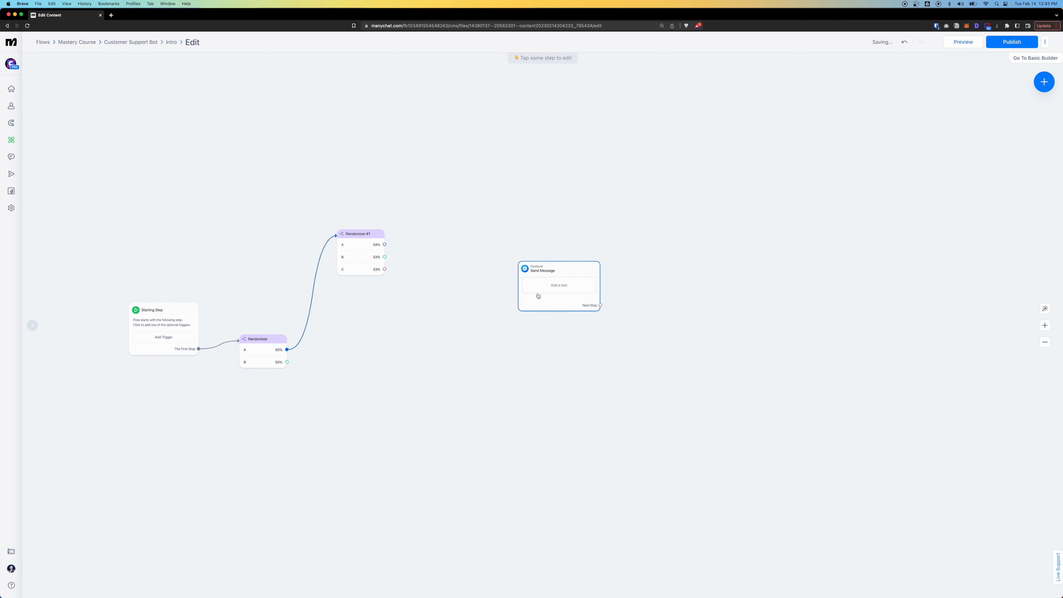
left_click_drag(524, 299, 442, 226)
left_click(448, 222)
left_click(83, 116)
type("Welcome to []")
key("Left")
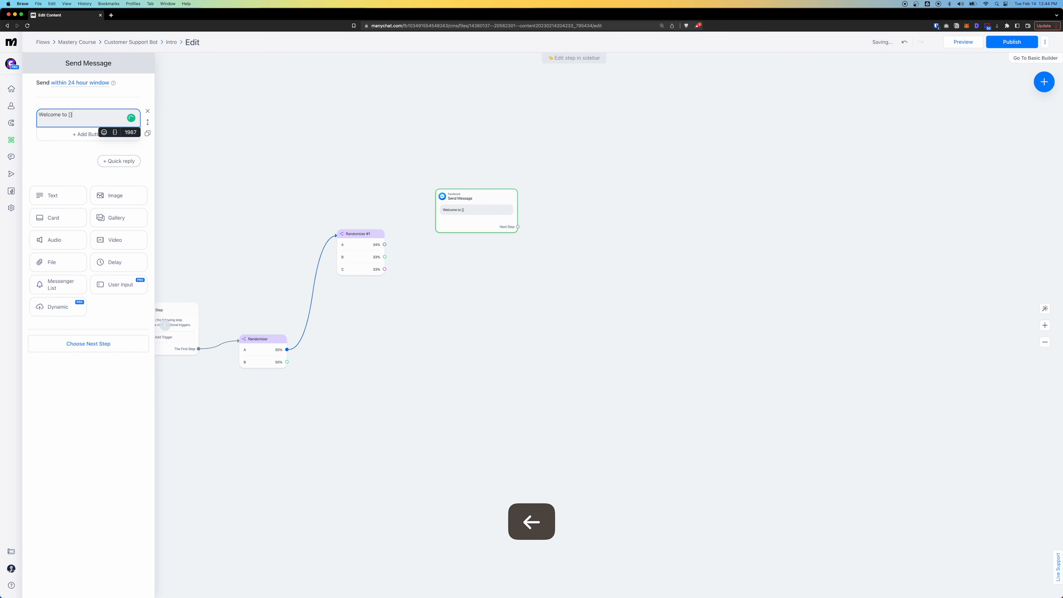
type("BRAND NAME")
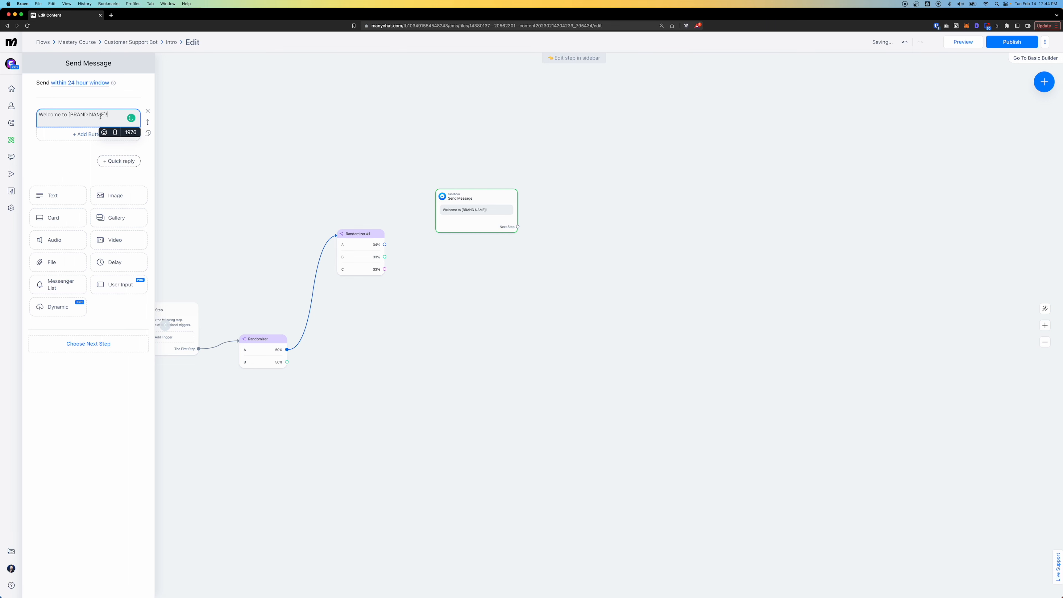
left_click(442, 242)
Duplicate the welcome message below the original and set the copy's text to "Welcome! I'm an automated assistant here to help you with your XXX needs.".
key("alt")
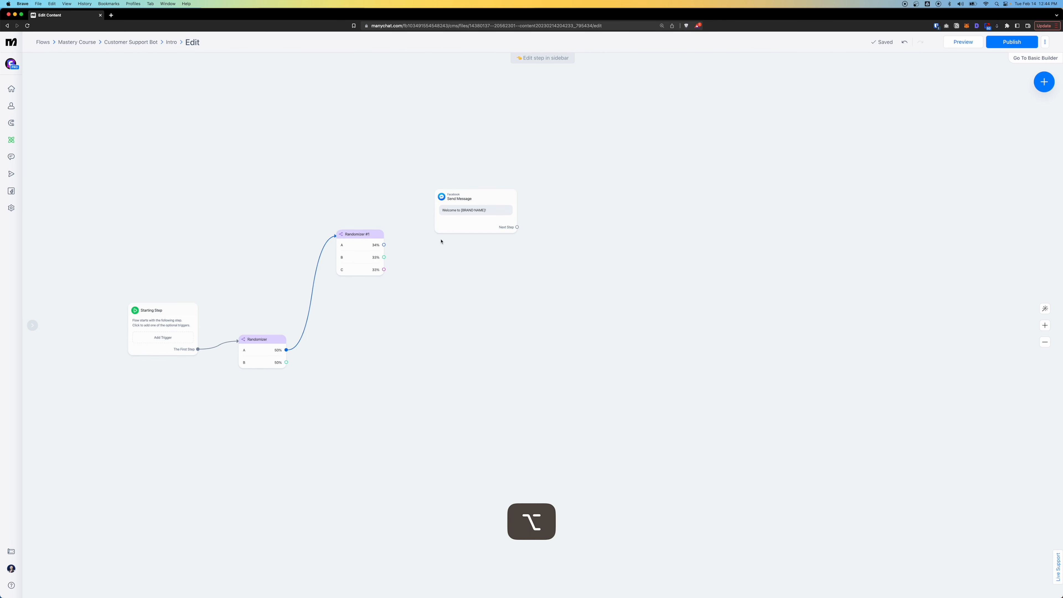
left_click_drag(470, 210, 471, 276)
mouse_move(479, 269)
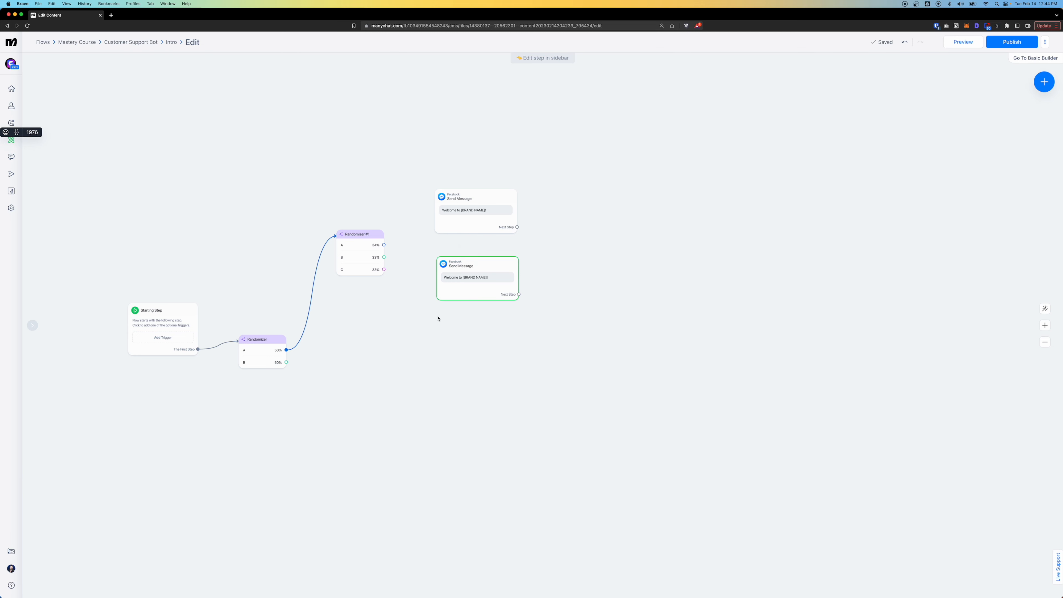
left_click(501, 288)
left_click(63, 114)
type("!")
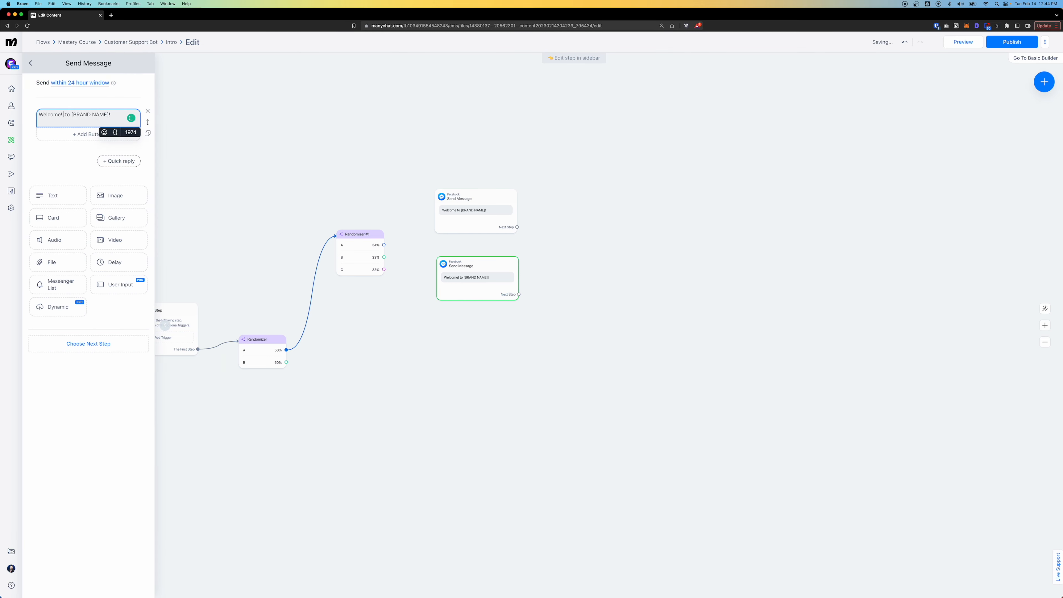
type("I'm an automated assistant here")
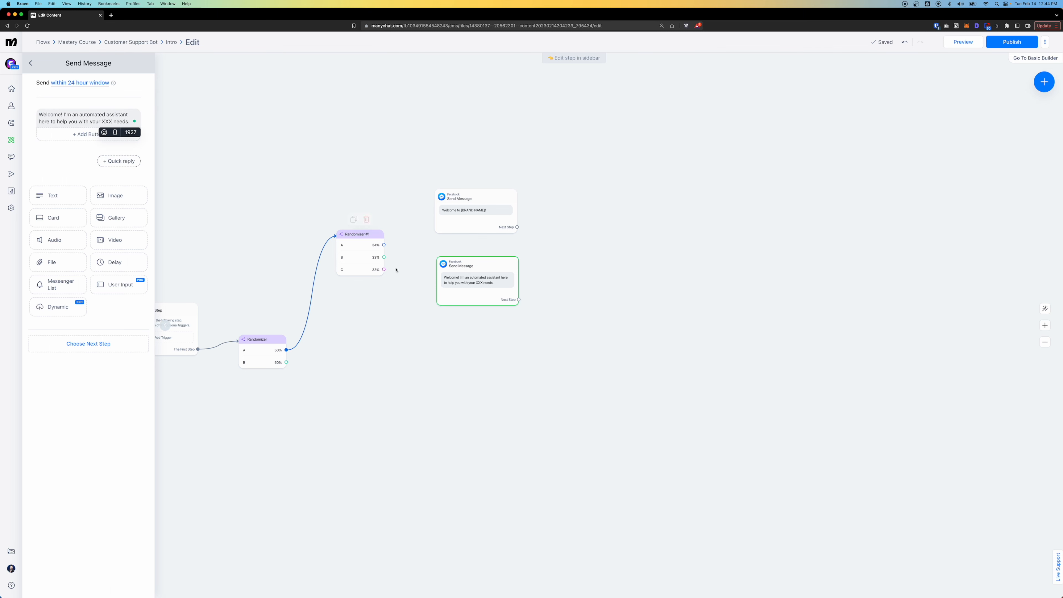
left_click_drag(473, 299, 469, 290)
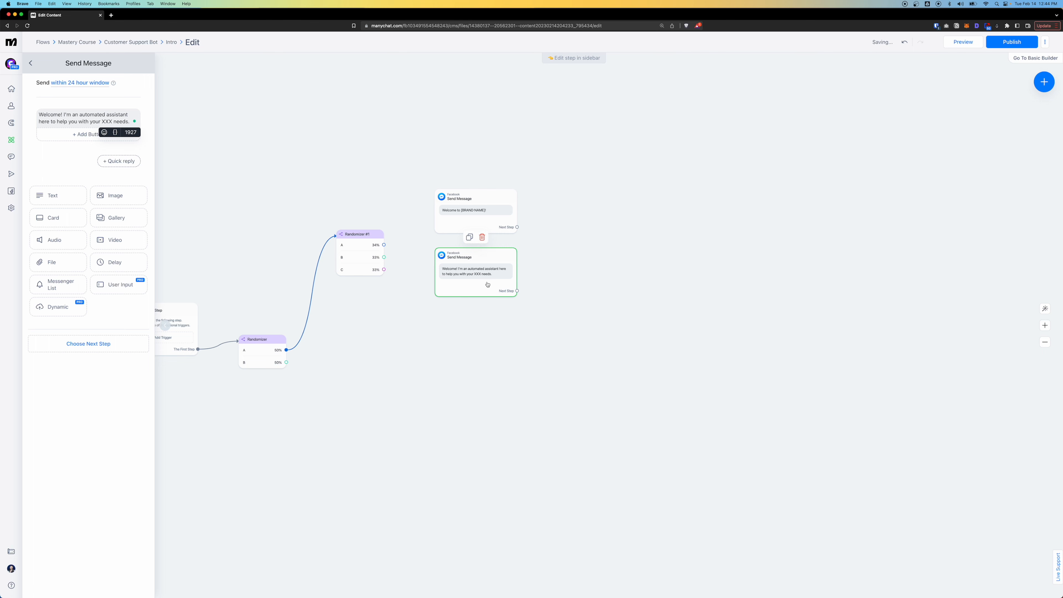
Duplicate the second message below it and set the copy's text to "Hey! I'm an automated assistant created by my human at [BRAND NAME]. 👋🏻".
left_click_drag(468, 295, 471, 333)
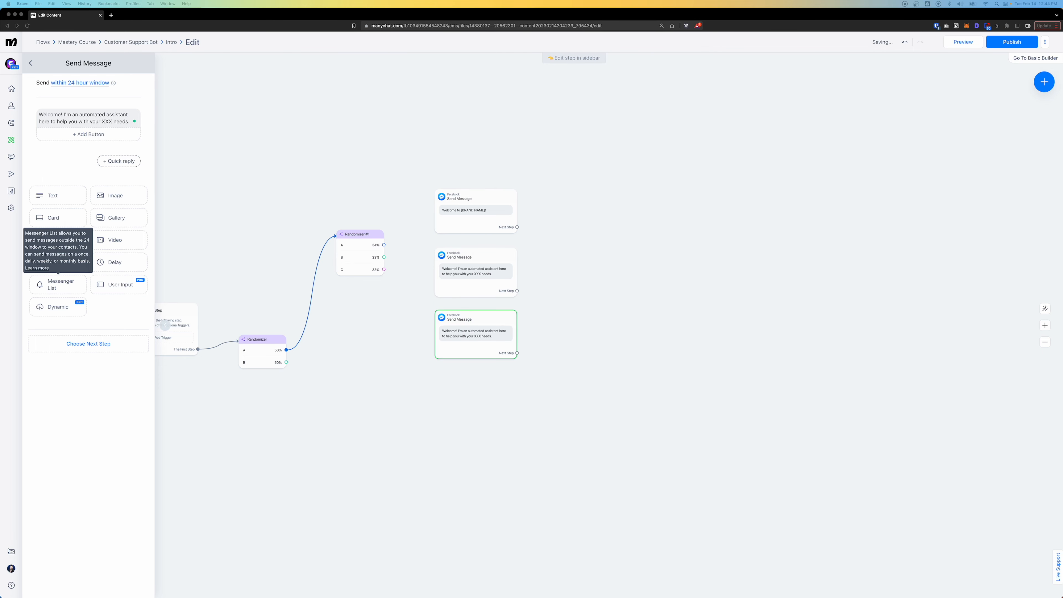
left_click(54, 114)
key("super+a")
type("Hey! I'm an automated assistant created by my human at")
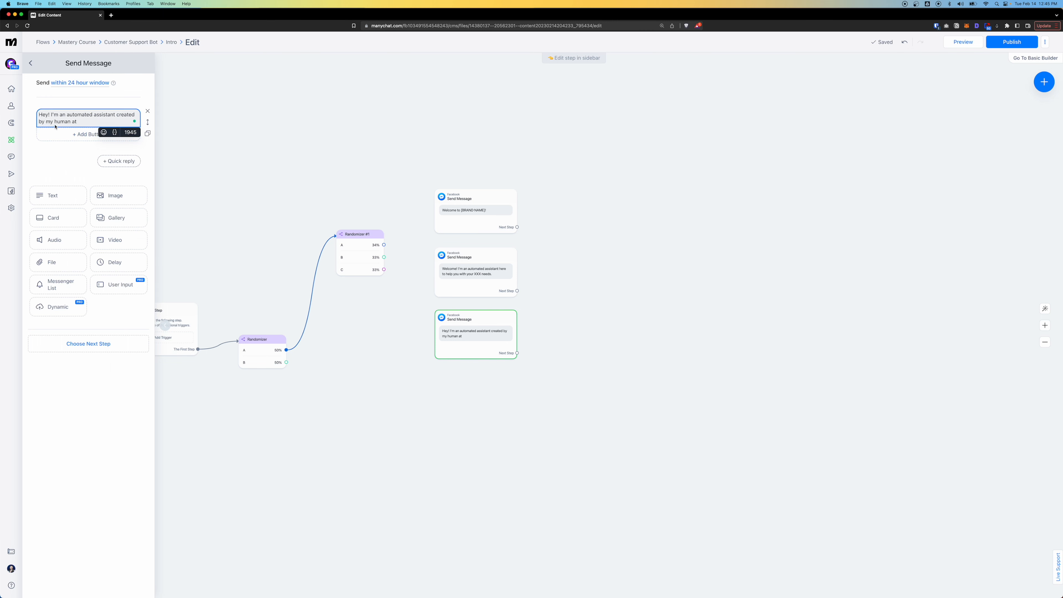
type("[BRAND NAME]")
type(". 👋🏻")
Connect variations A, B and C of the second Randomizer to the three greeting messages in order.
scroll(479, 315, "up", 5)
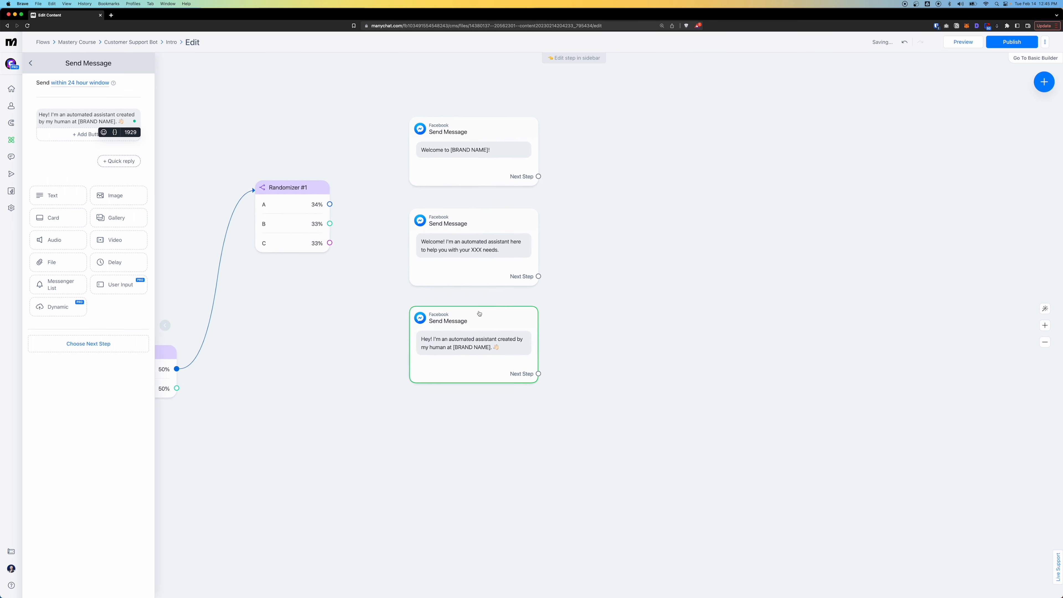
left_click_drag(329, 204, 430, 146)
left_click_drag(329, 223, 427, 236)
left_click_drag(329, 242, 423, 317)
left_click(411, 333)
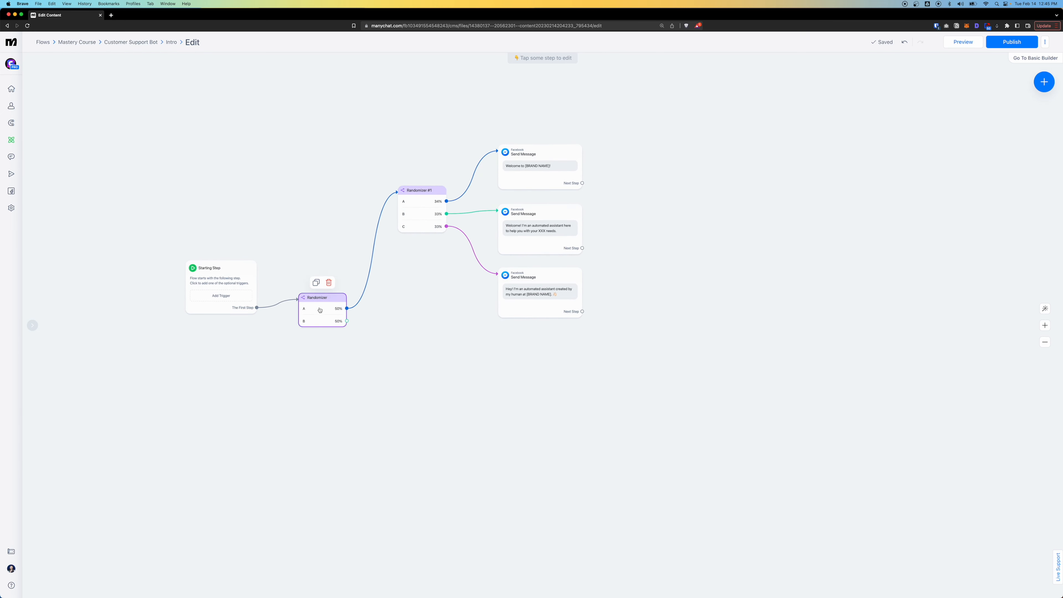
Tighten the vertical spacing between the three greeting messages.
scroll(583, 405, "up", 5)
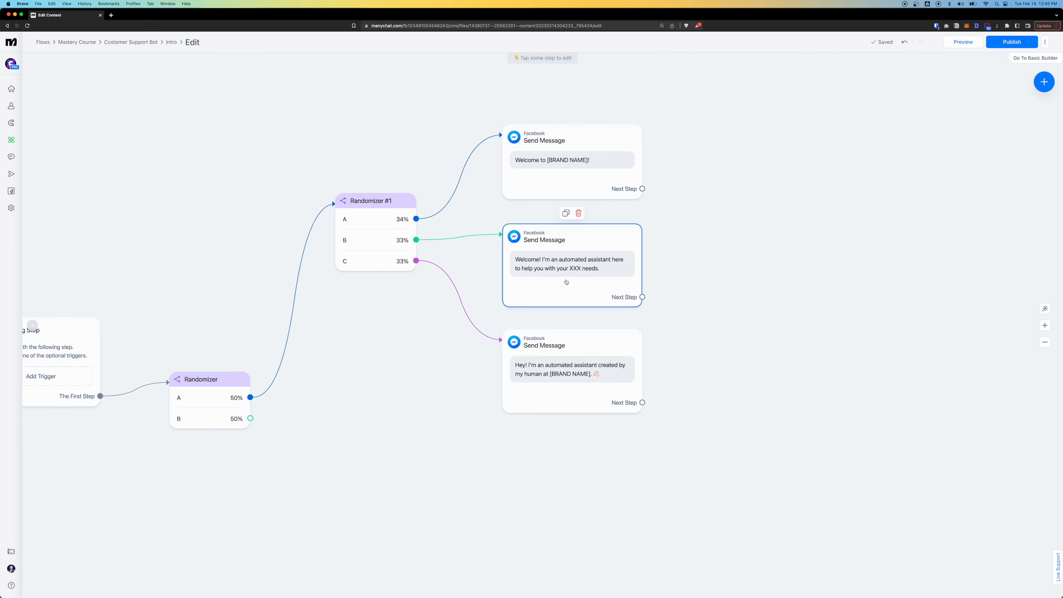
left_click_drag(558, 377, 559, 366)
left_click_drag(560, 249, 560, 236)
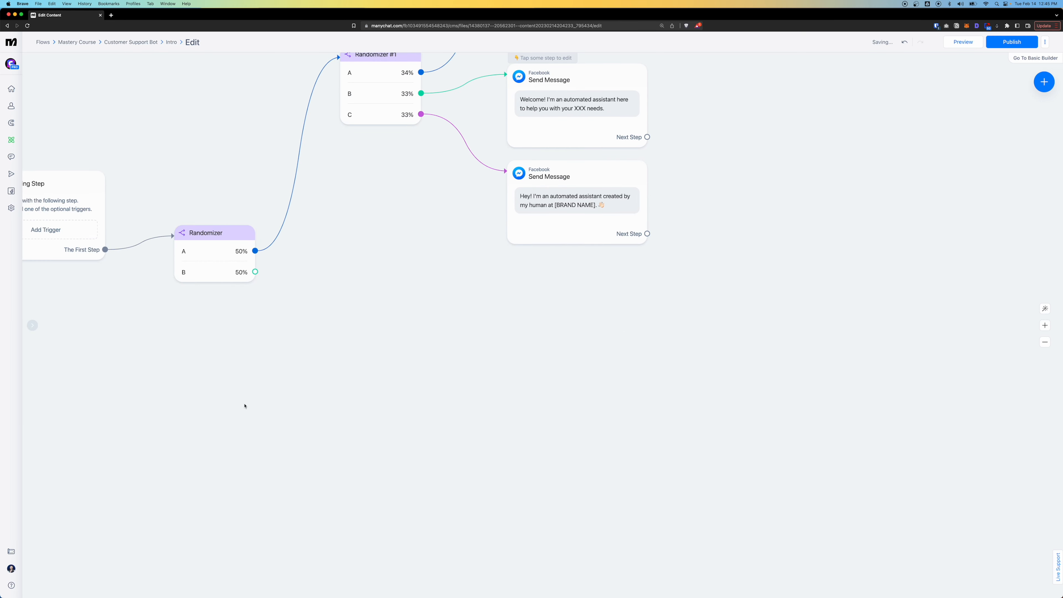
Add a Condition to variation B of the first Randomizer that checks for current time between 00:00 and 11:59.
scroll(251, 402, "down", 3)
left_click_drag(250, 211, 322, 348)
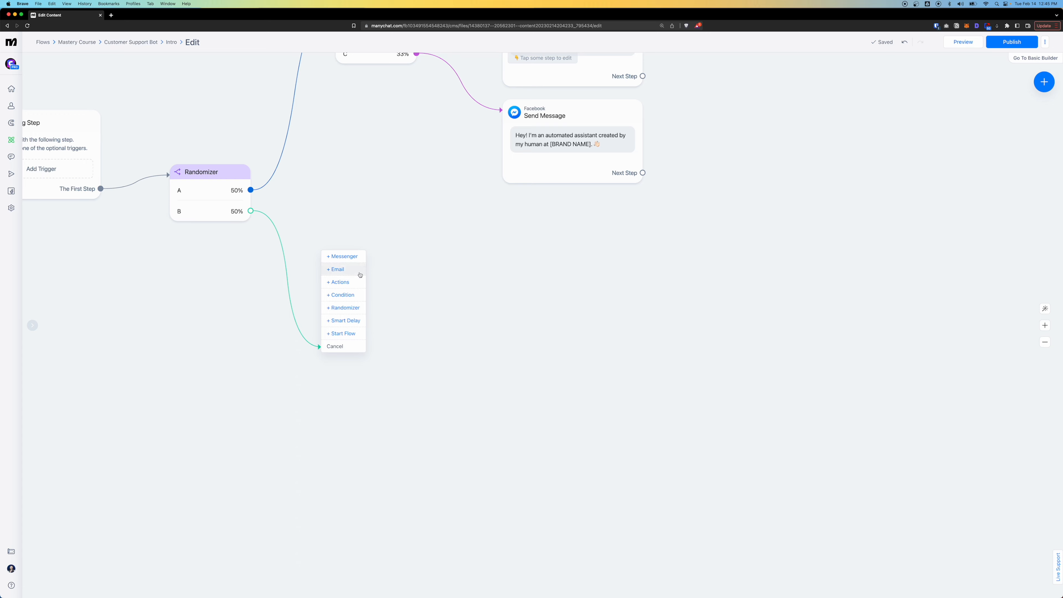
left_click(340, 295)
type("Current")
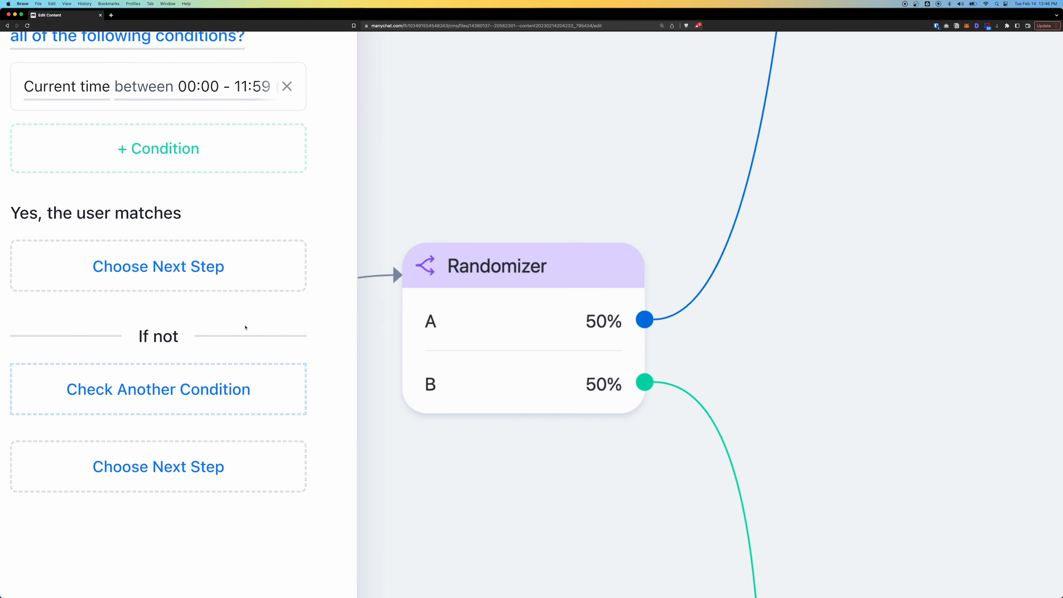
left_click(127, 98)
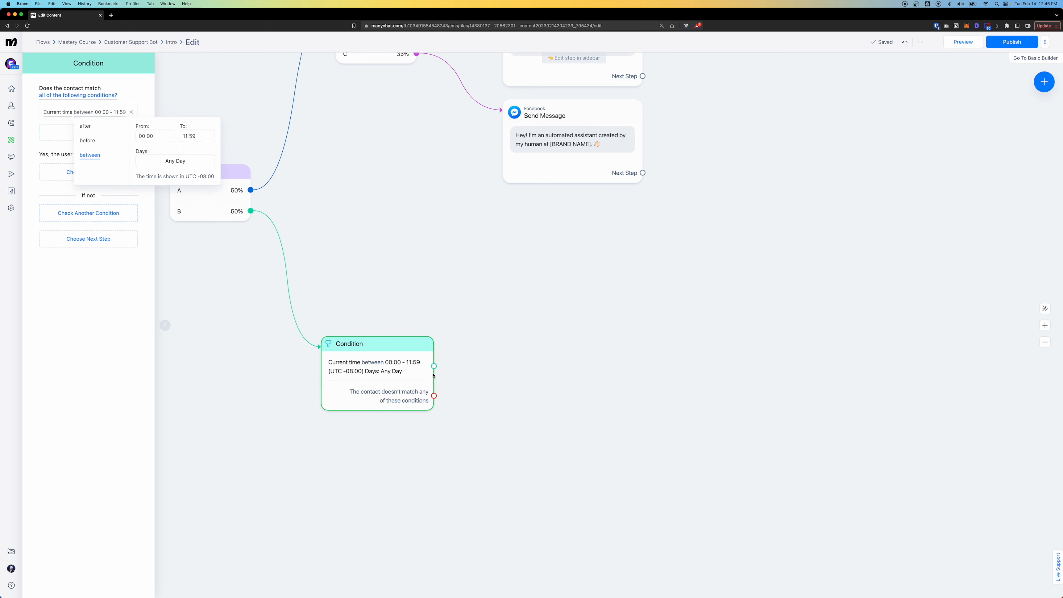
Add a Messenger message with the text "Good morning!" and connect it to the Condition's 00:00–11:59 branch.
left_click(552, 285, "alt")
left_click_drag(562, 151, 562, 349)
left_click(434, 366)
left_click_drag(479, 355, 547, 302)
left_click(548, 301)
left_click(100, 121)
key("cmd+a")
type("Good morning!")
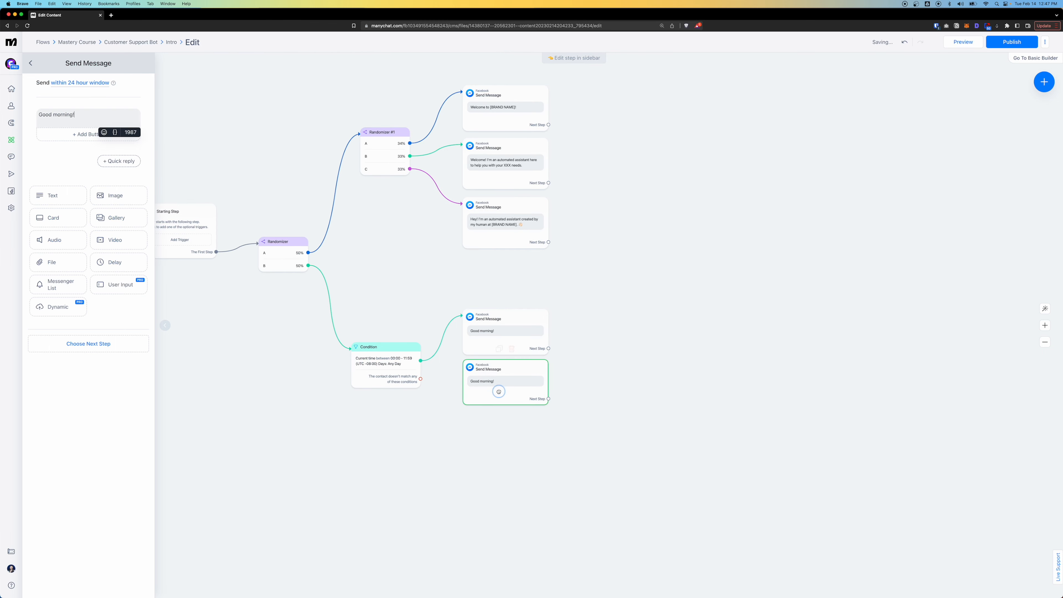
Duplicate the "Good morning!" message below it and set the two copies' texts to "Good afternoon!" and "Good evening!".
left_click_drag(498, 388, 498, 439)
left_click(496, 381)
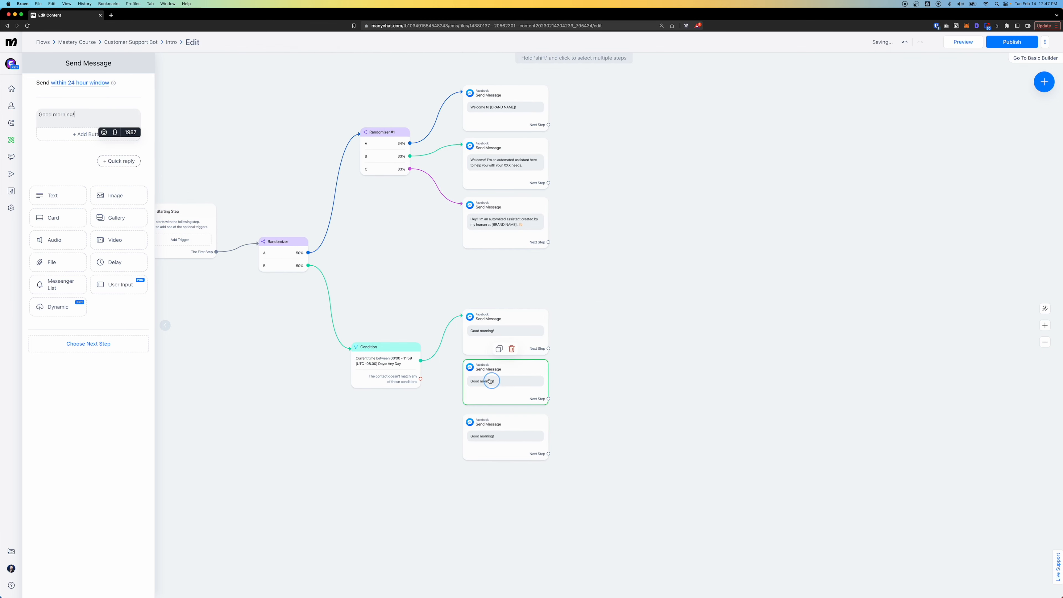
left_click(50, 115)
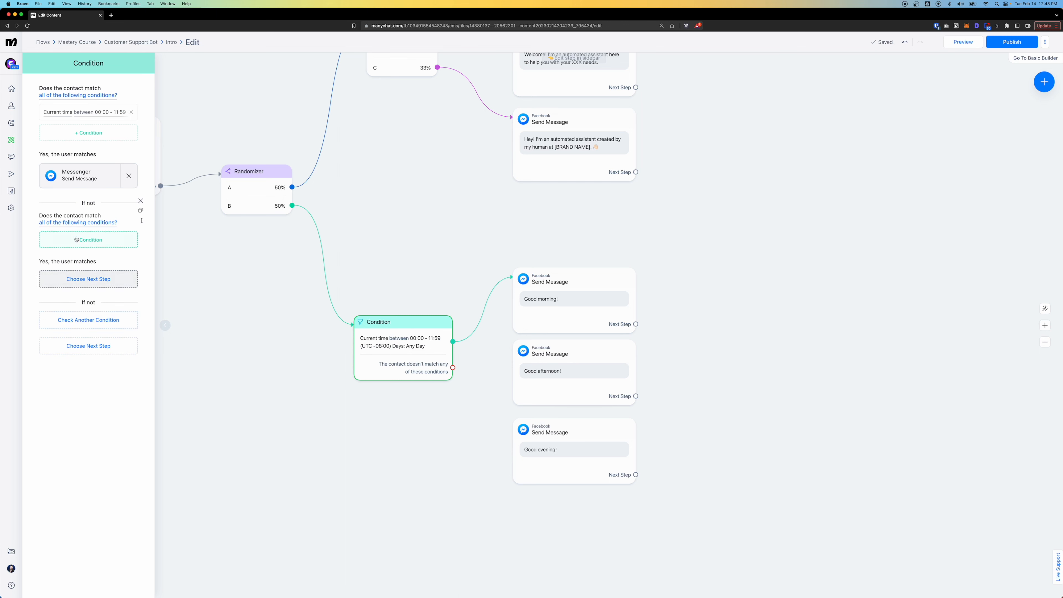
Add a second check to the Condition for current time between 12:00 and 17:59 and connect it to the "Good afternoon!" message.
left_click(86, 240)
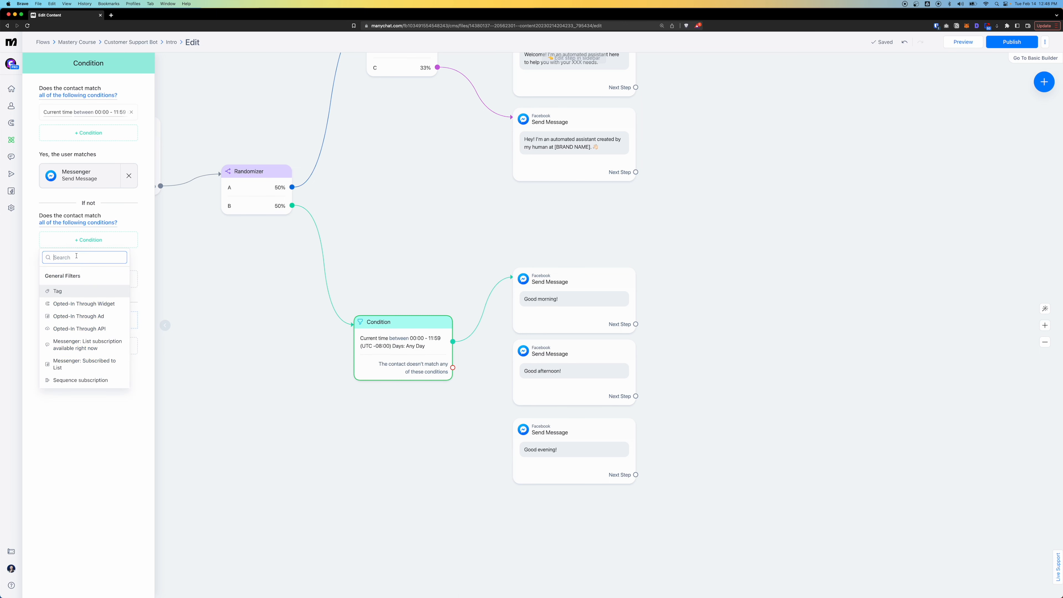
type("cur")
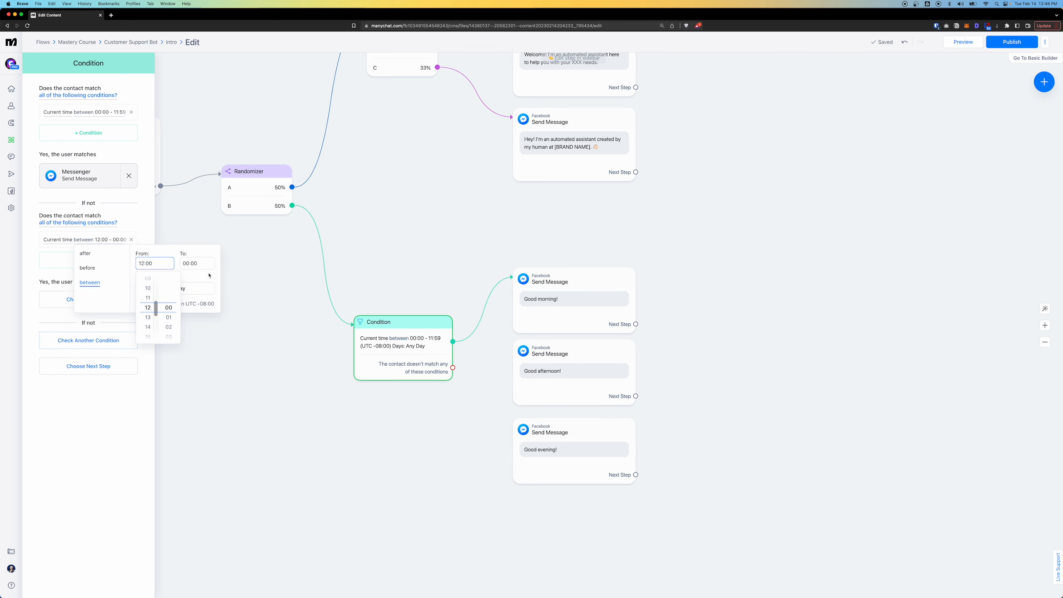
left_click(209, 276)
left_click(185, 263)
scroll(189, 317, "down", 4)
scroll(189, 316, "down", 4)
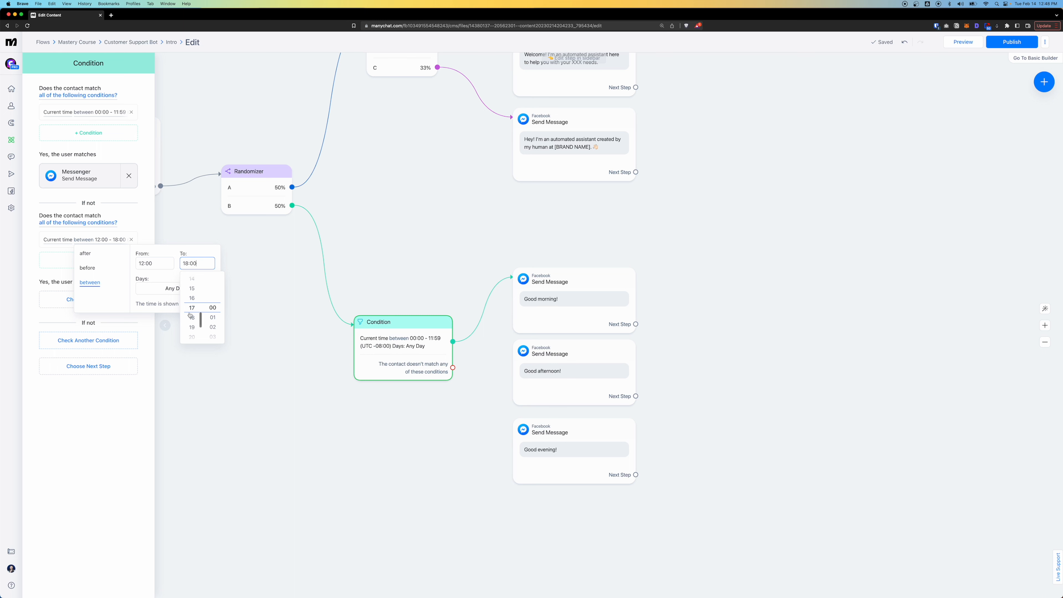
scroll(210, 313, "down", 15)
left_click(86, 404)
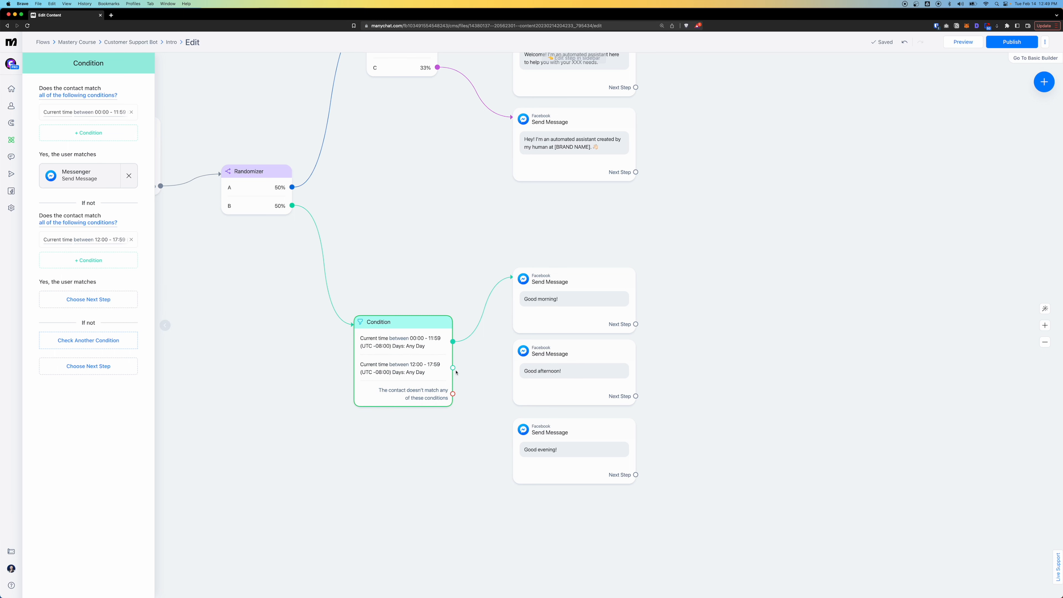
left_click_drag(454, 369, 530, 363)
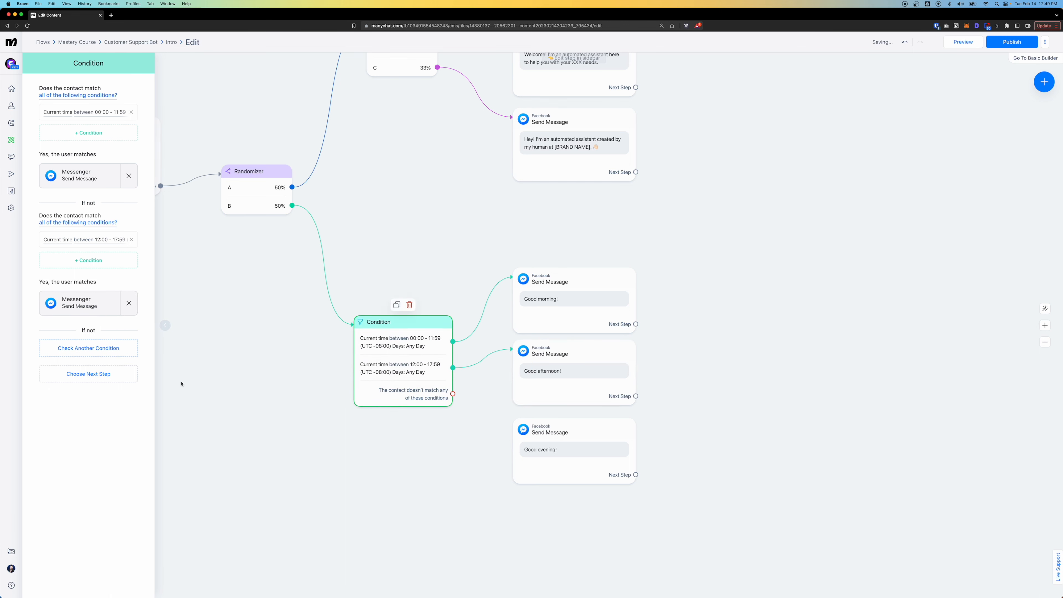
Add a third check to the Condition for current time between 18:00 and 23:59 and connect it to the "Good evening!" message.
left_click(109, 353)
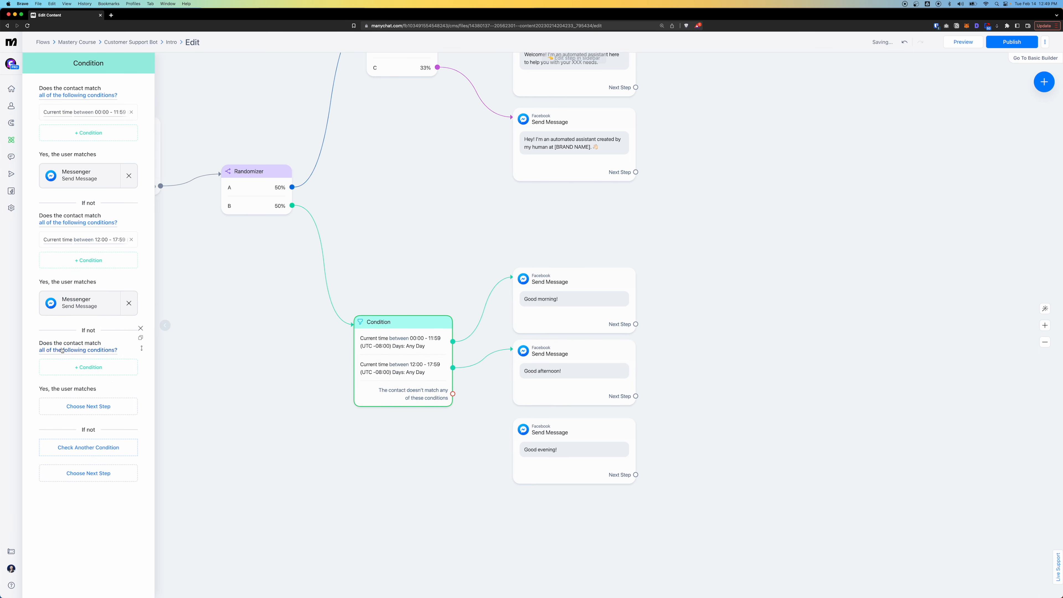
left_click(87, 371)
type("curr")
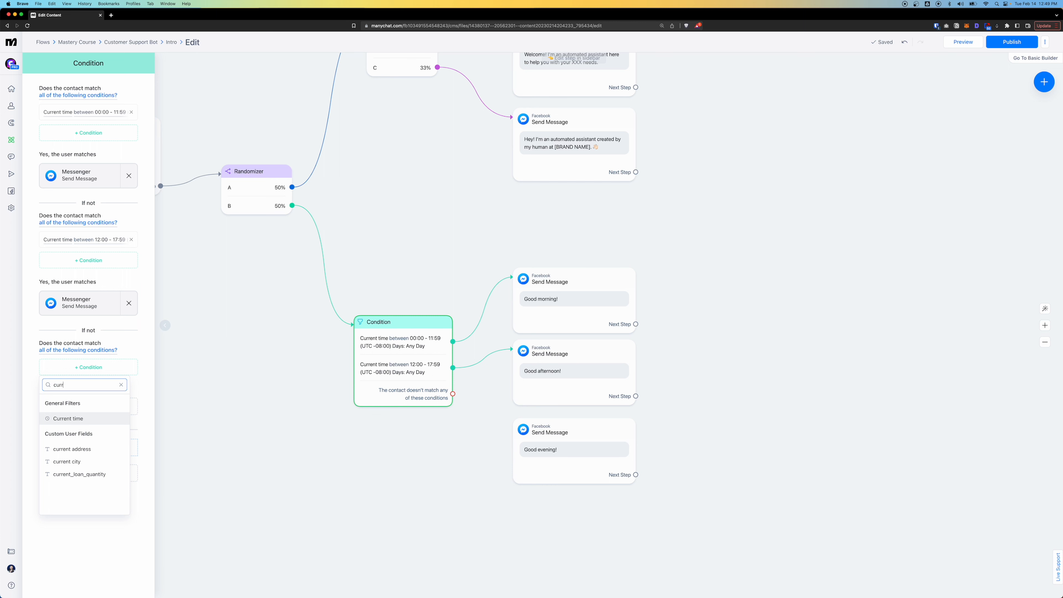
scroll(156, 446, "down", 5)
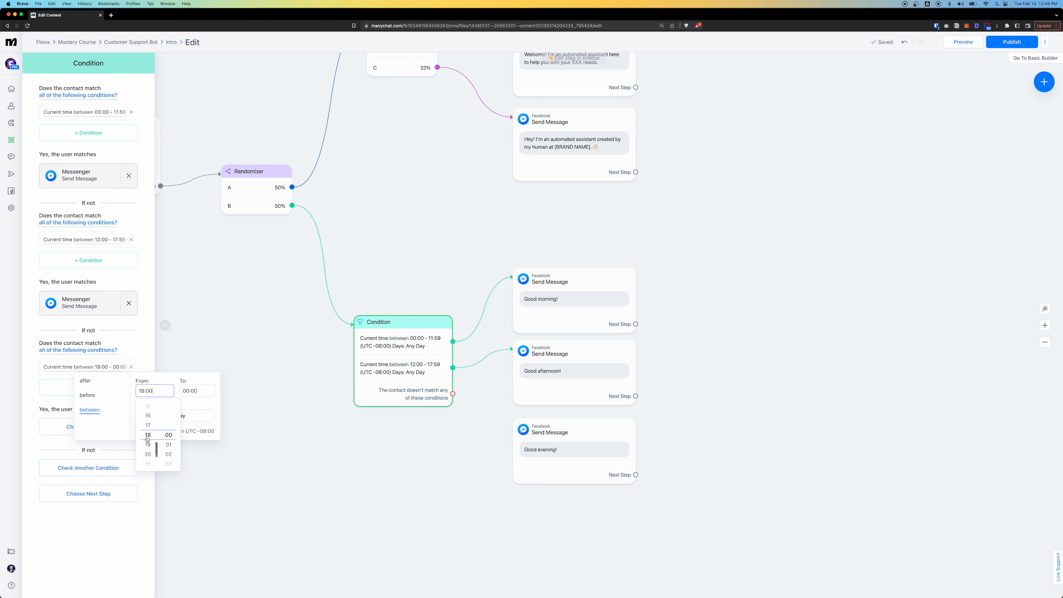
left_click(194, 391)
scroll(188, 436, "down", 10)
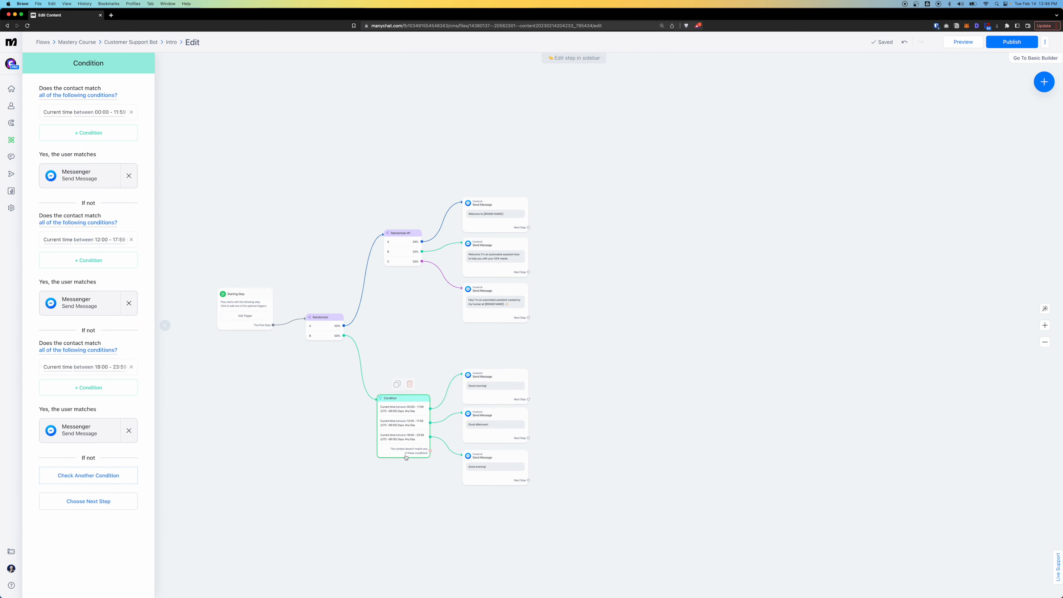
Connect the Condition's no-match output to Randomizer #1.
scroll(403, 454, "up", 10)
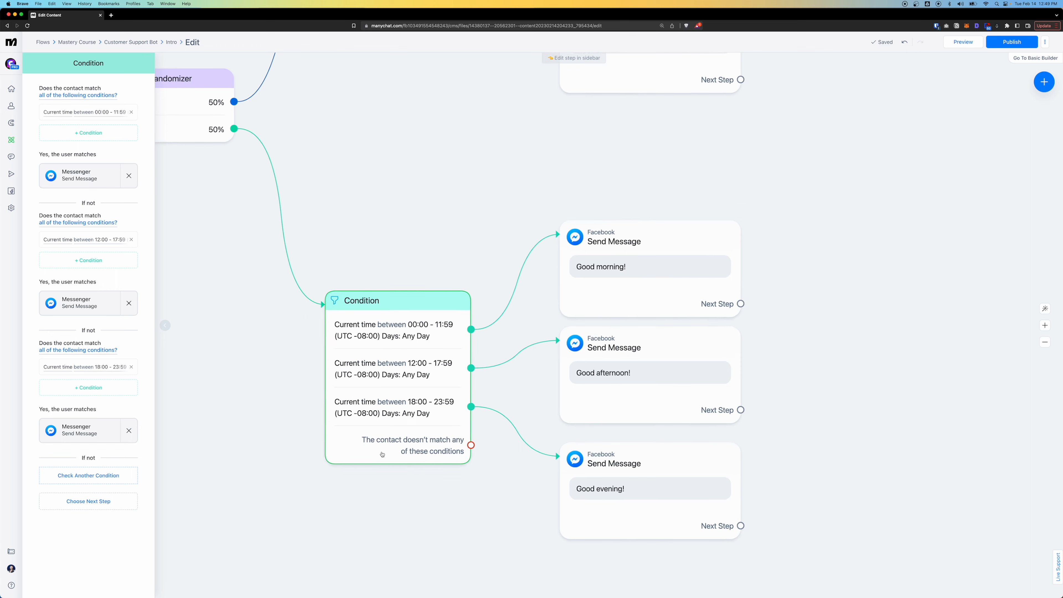
scroll(428, 407, "down", 6)
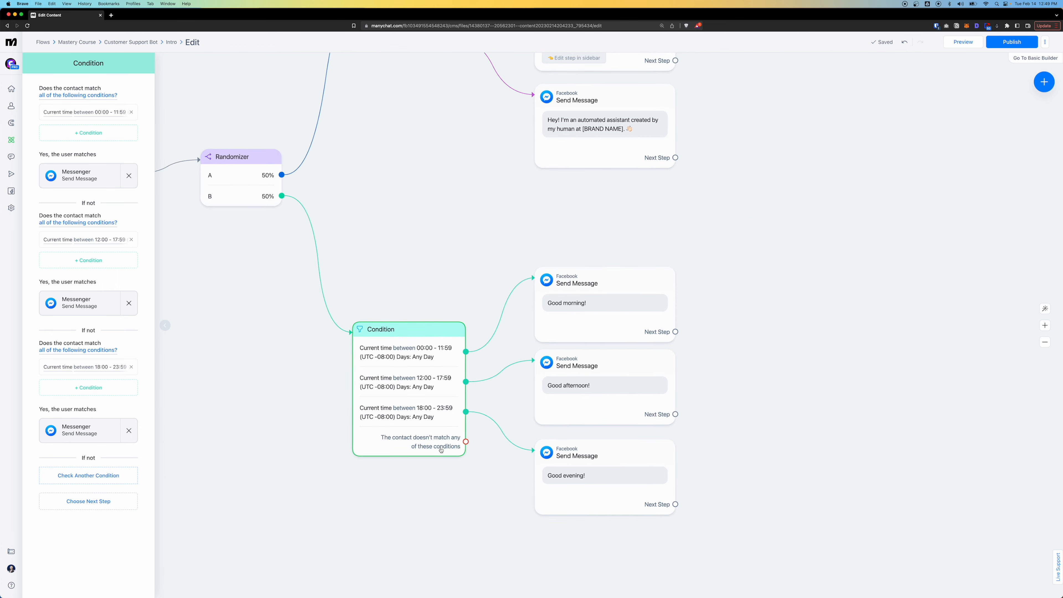
left_click_drag(456, 445, 407, 184)
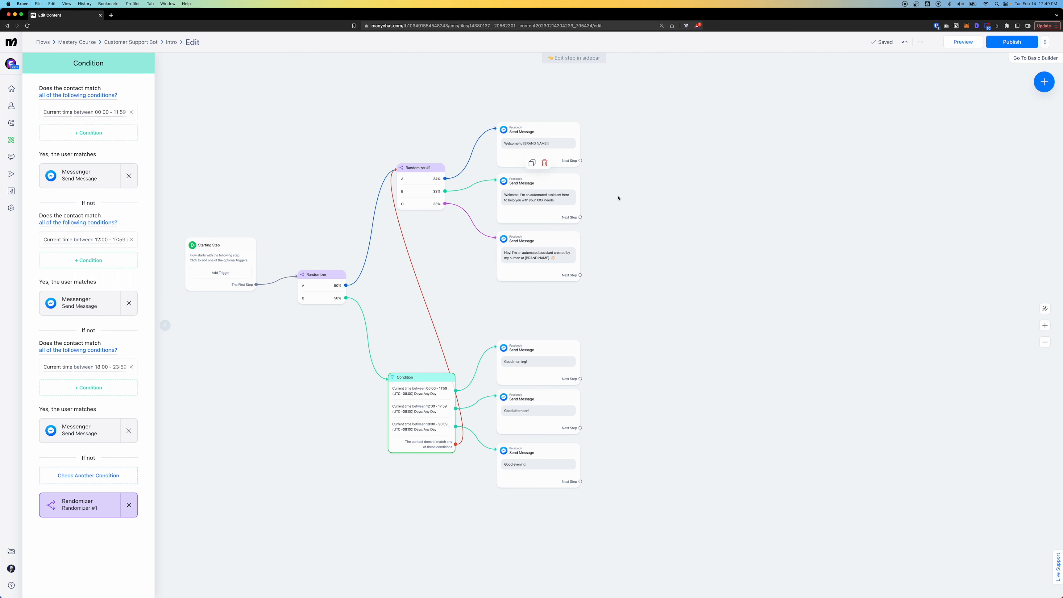
left_click_drag(668, 309, 719, 304)
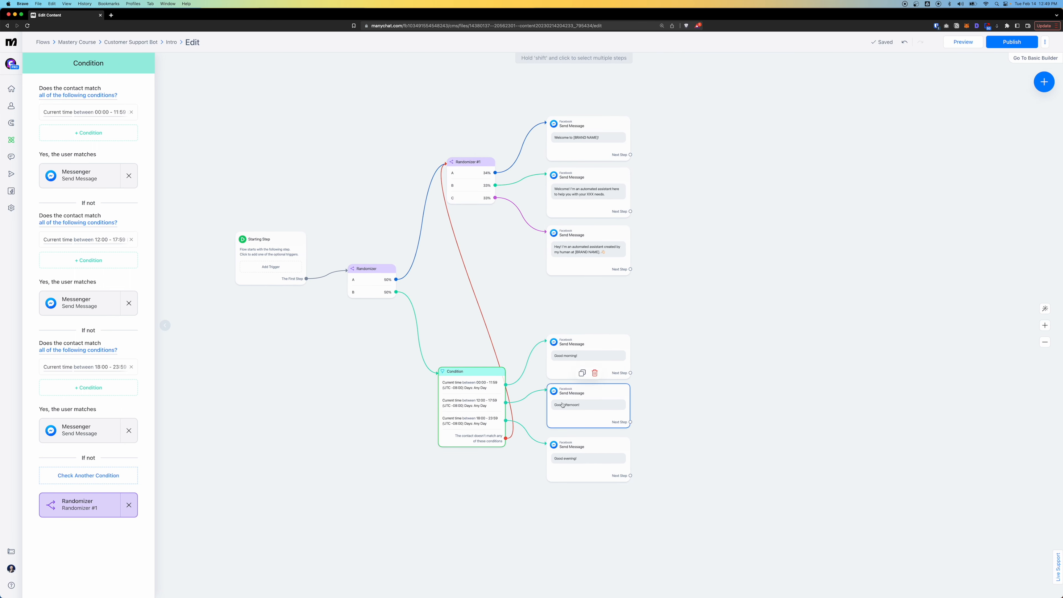
left_click_drag(735, 373, 615, 368)
left_click(671, 323)
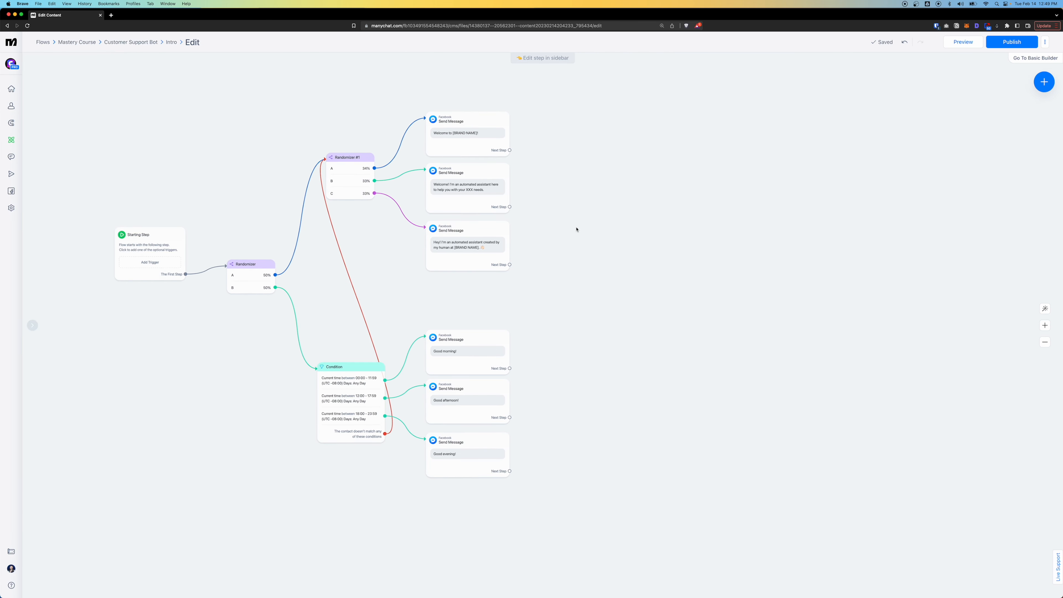
Add a Start Flow step after the greetings and connect the next step of all six messages to it.
left_click(1044, 82)
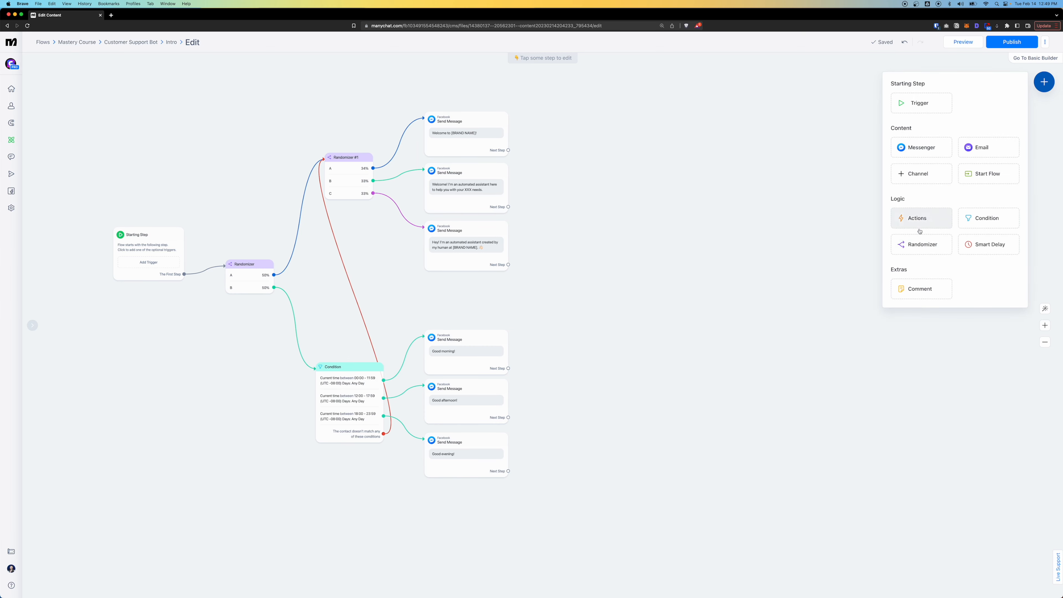
left_click(985, 172)
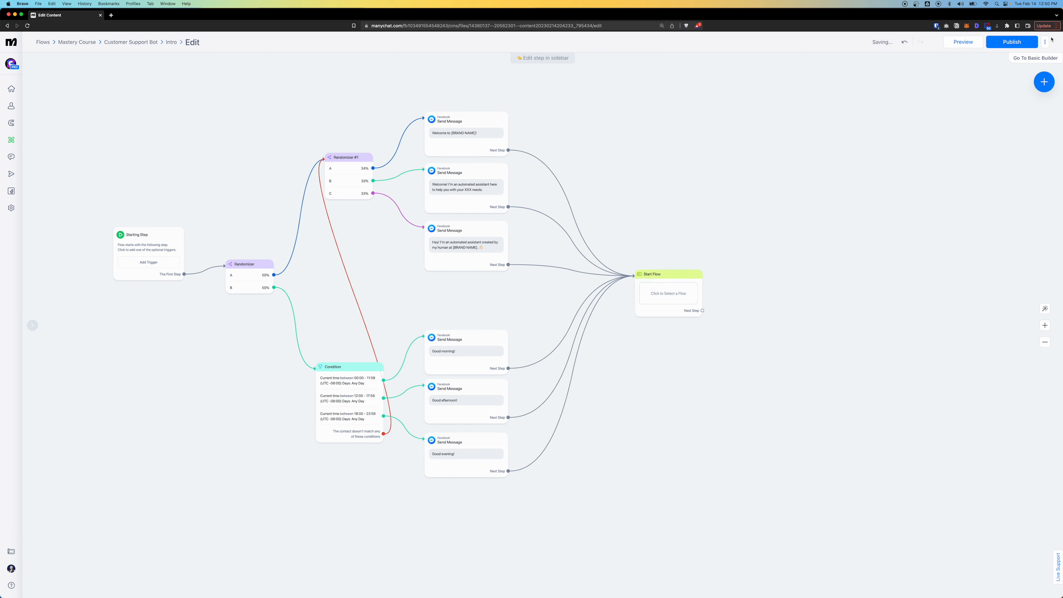
scroll(733, 269, "up", 5)
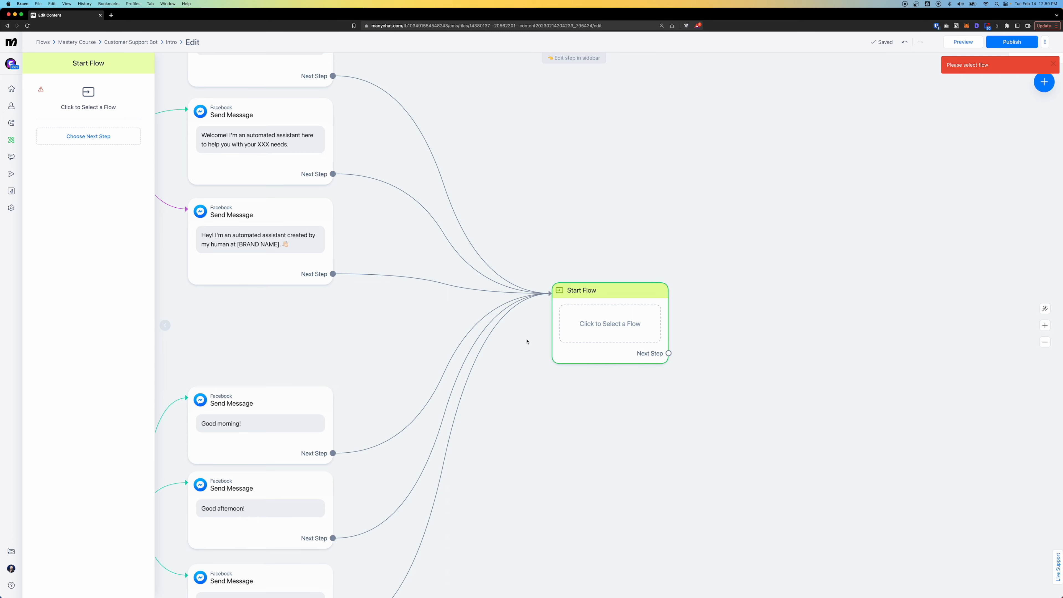
scroll(526, 339, "down", 5)
scroll(653, 313, "up", 5)
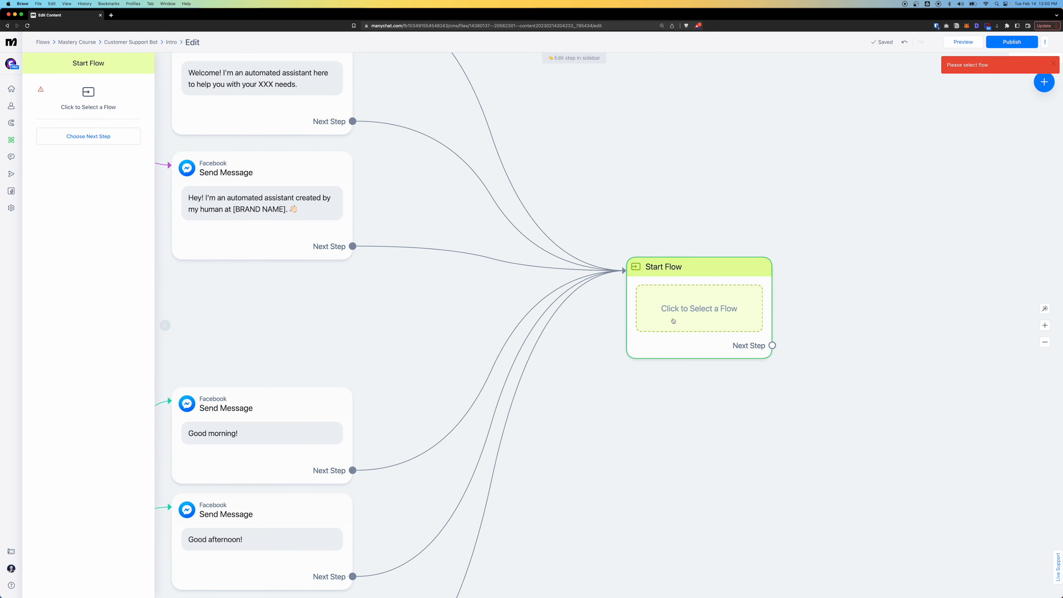
scroll(718, 347, "down", 5)
Open the Customer Support Bot folder under Mastery Course in a second browser tab.
right_click(125, 45)
left_click(145, 50)
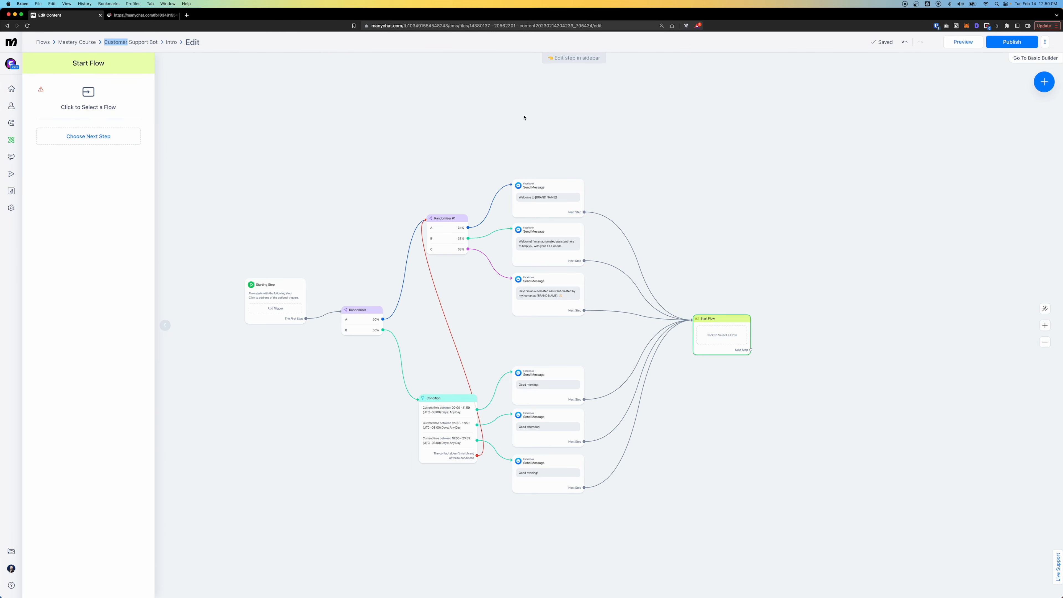
key("super+2")
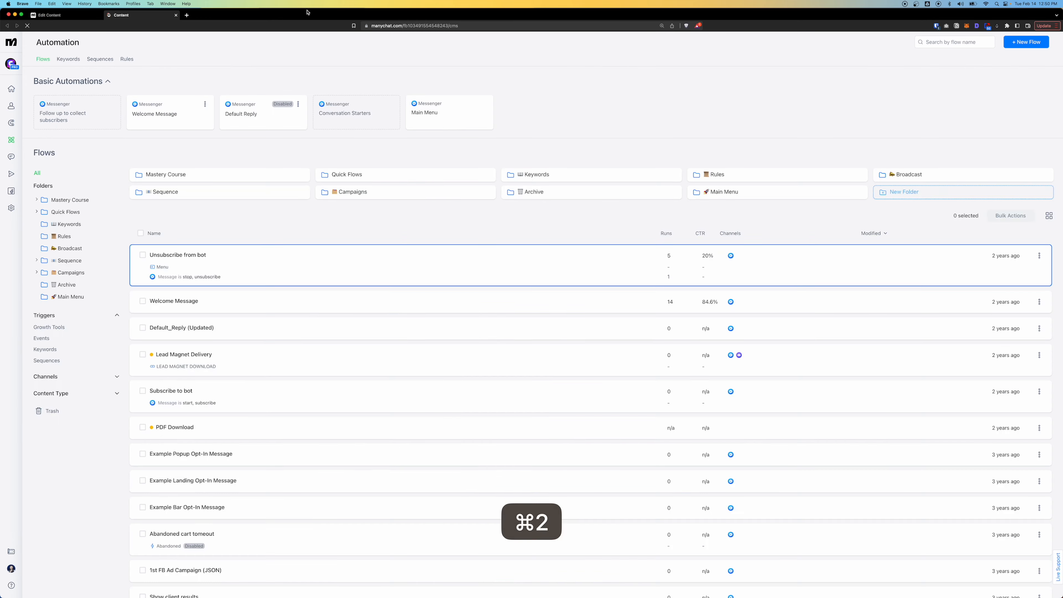
key("super+1")
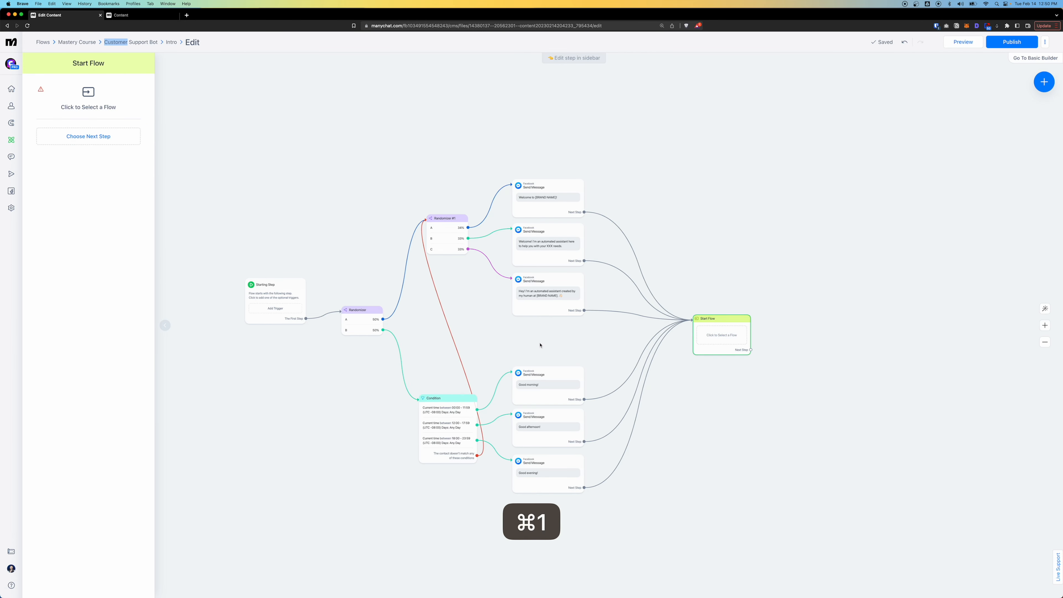
key("super+2")
mouse_move(151, 239)
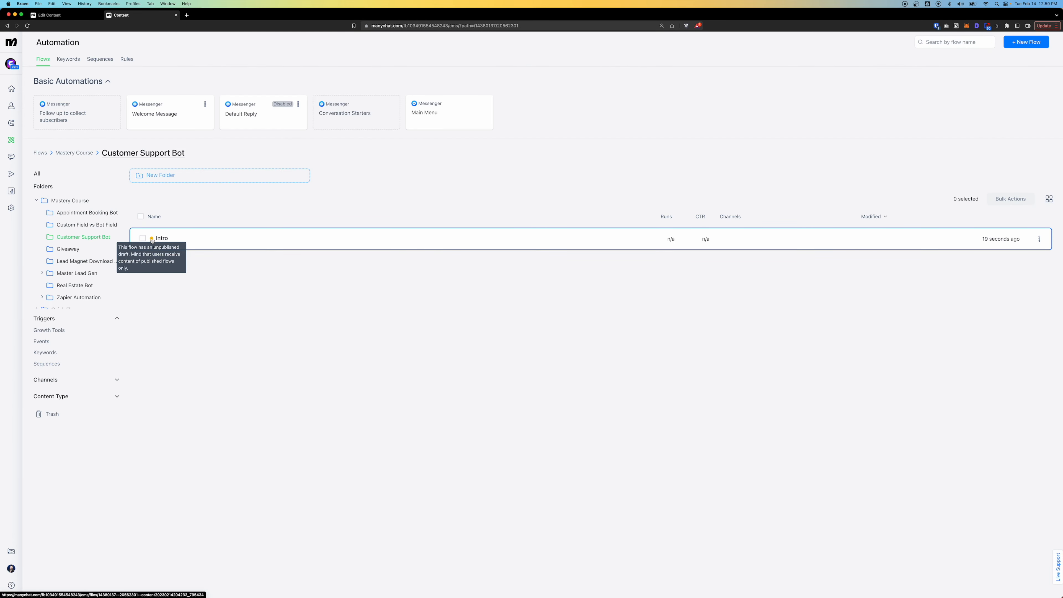
Create a flow named Segmentation in this folder, starting with a Messenger message that reads "What can I help you with?".
left_click(1025, 42)
type("S")
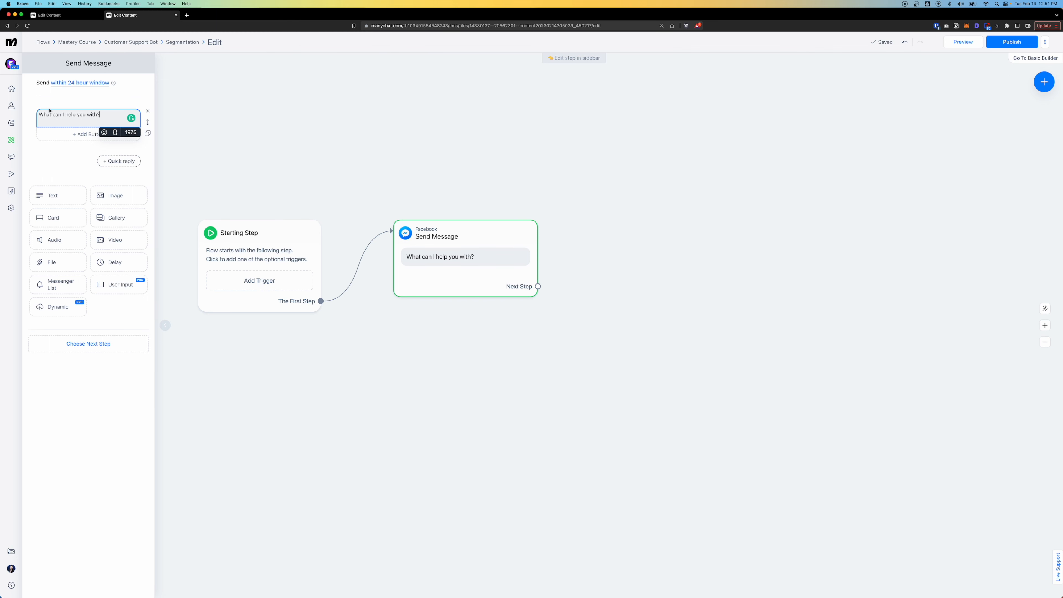
Add the quick replies "Pricing" and "Live Chat" to the "What can I help you with?" message.
left_click(115, 161)
left_click(112, 162)
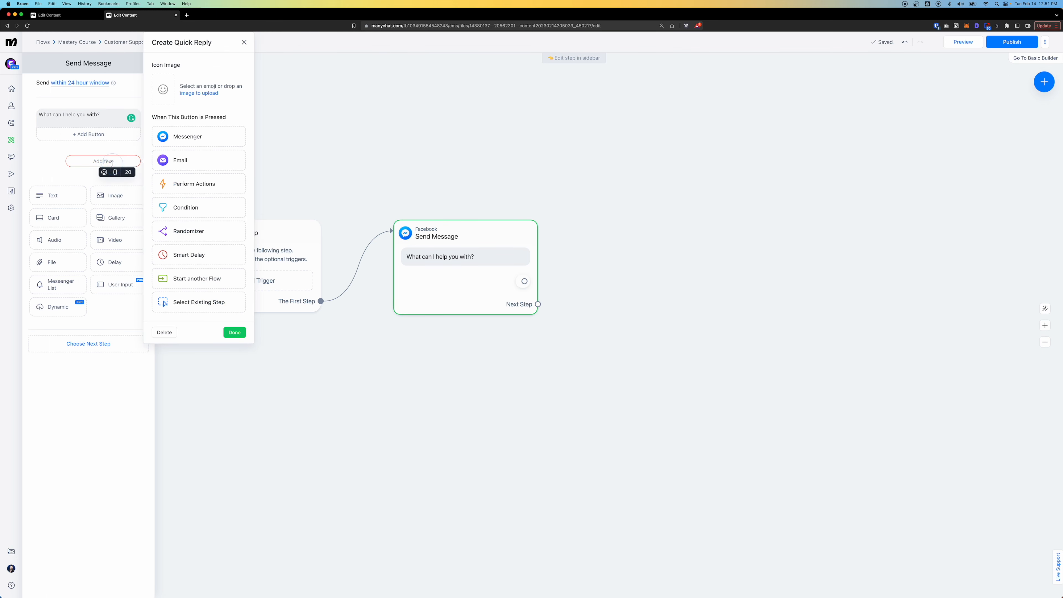
type("Pricing")
left_click(61, 174)
left_click(103, 176)
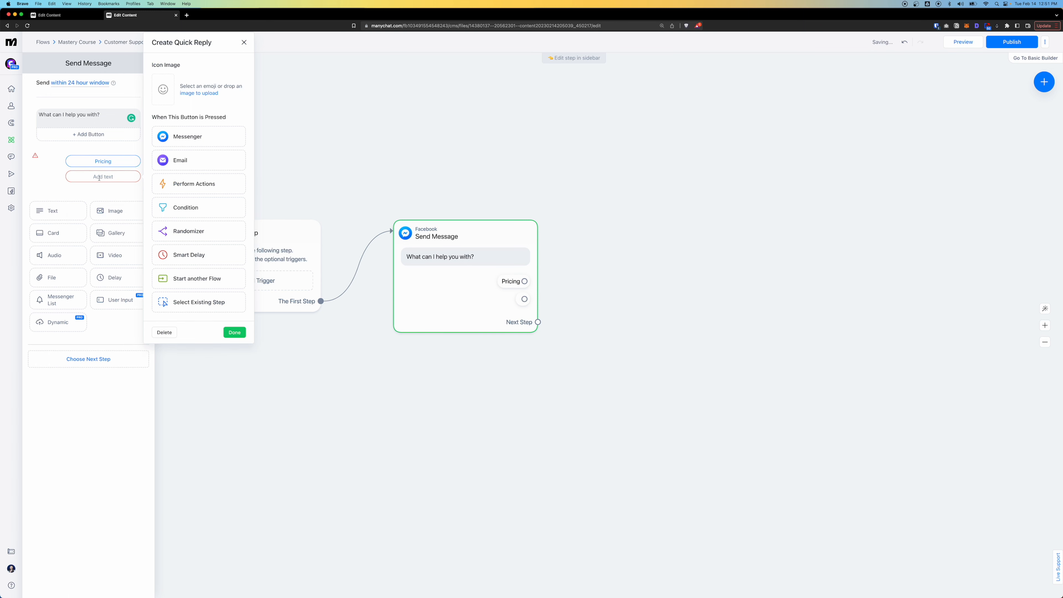
left_click(99, 177)
type("Live Chat")
left_click(91, 188)
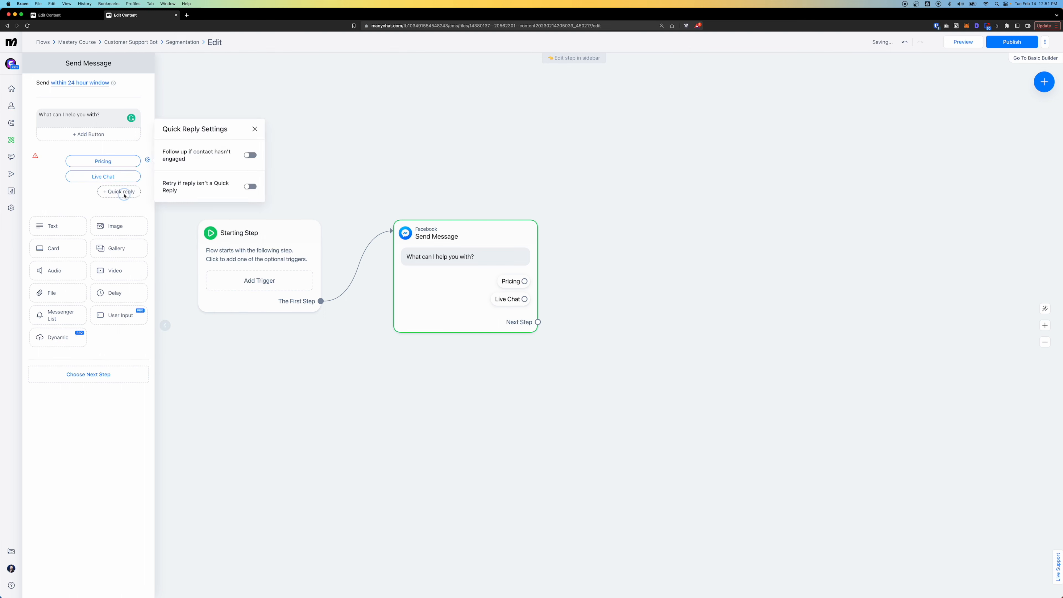
Add two more quick replies, "Membership" and "About Us", below "Live Chat".
left_click(124, 195)
left_click(111, 192)
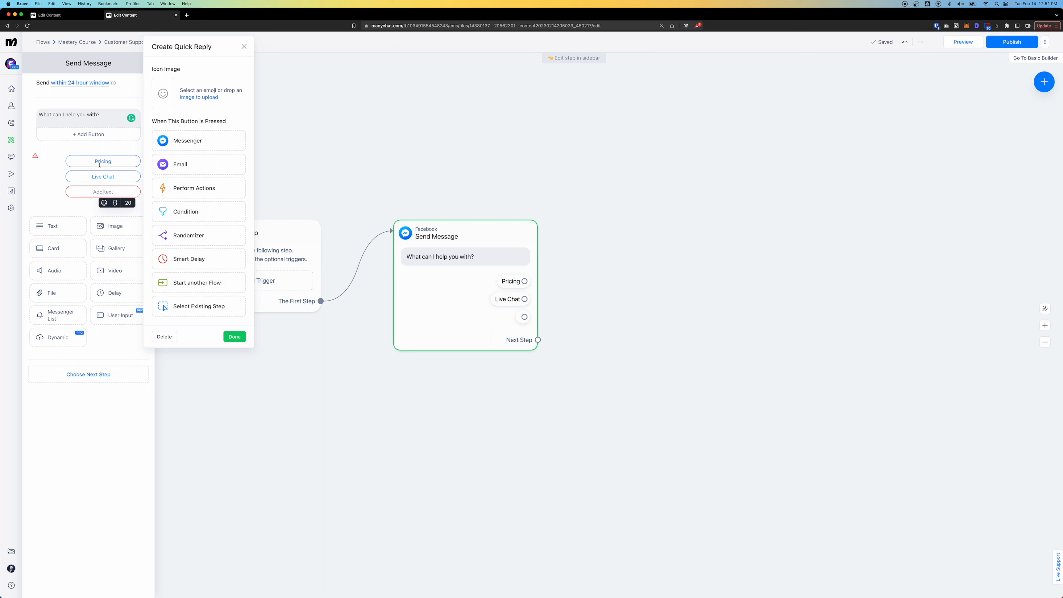
type("Membership")
key("Return")
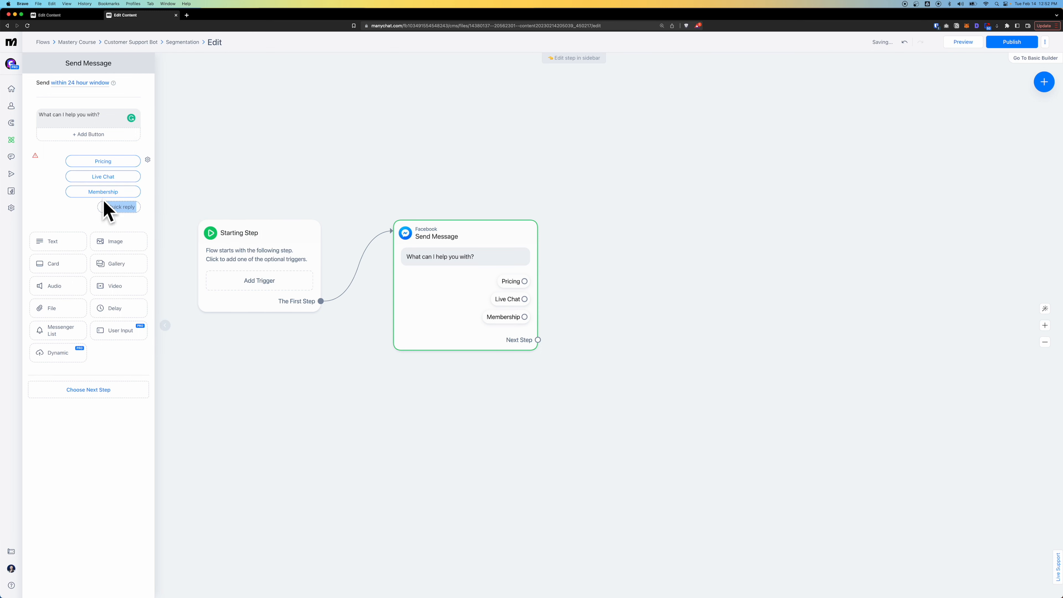
left_click(104, 207)
left_click(109, 207)
type("About Us")
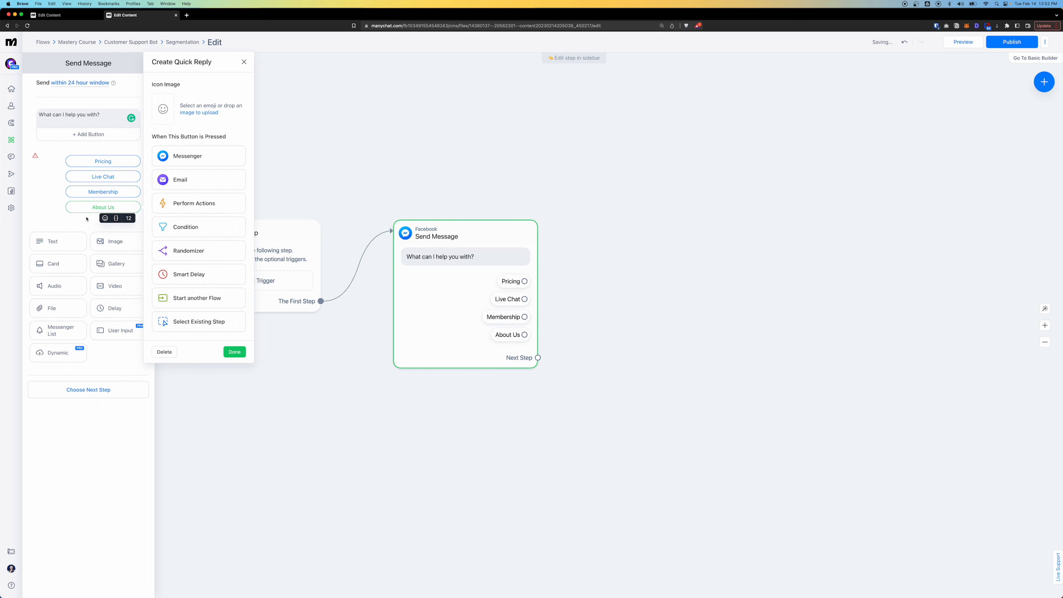
left_click(86, 218)
Add the quick replies "FAQ" and "Testimonials" below "About Us" and return to the Intro flow's browser tab.
left_click(100, 223)
left_click(102, 224)
type("FAQ")
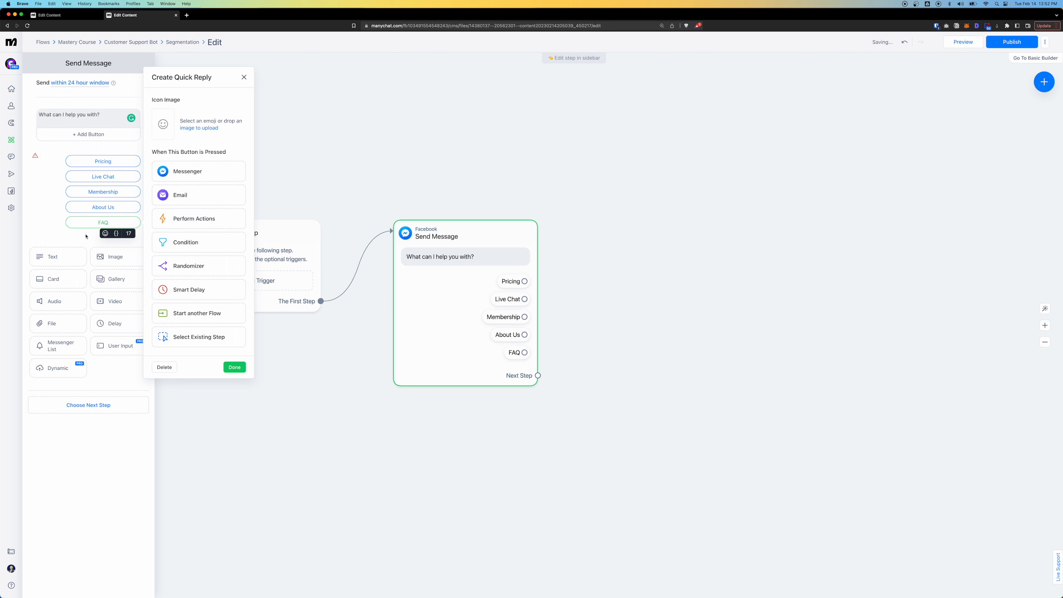
left_click(89, 234)
left_click(104, 238)
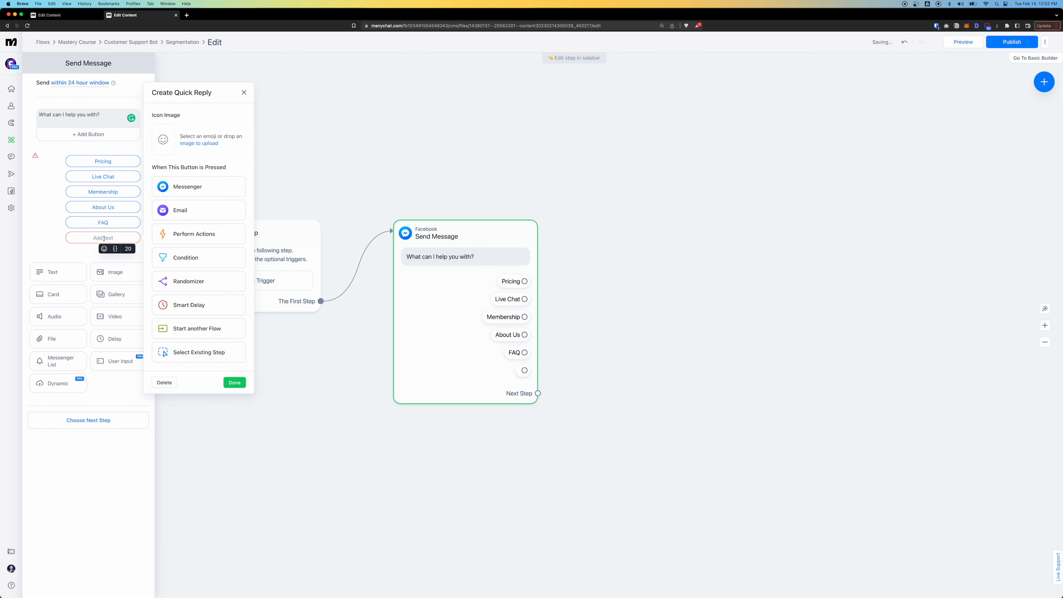
key("super+1")
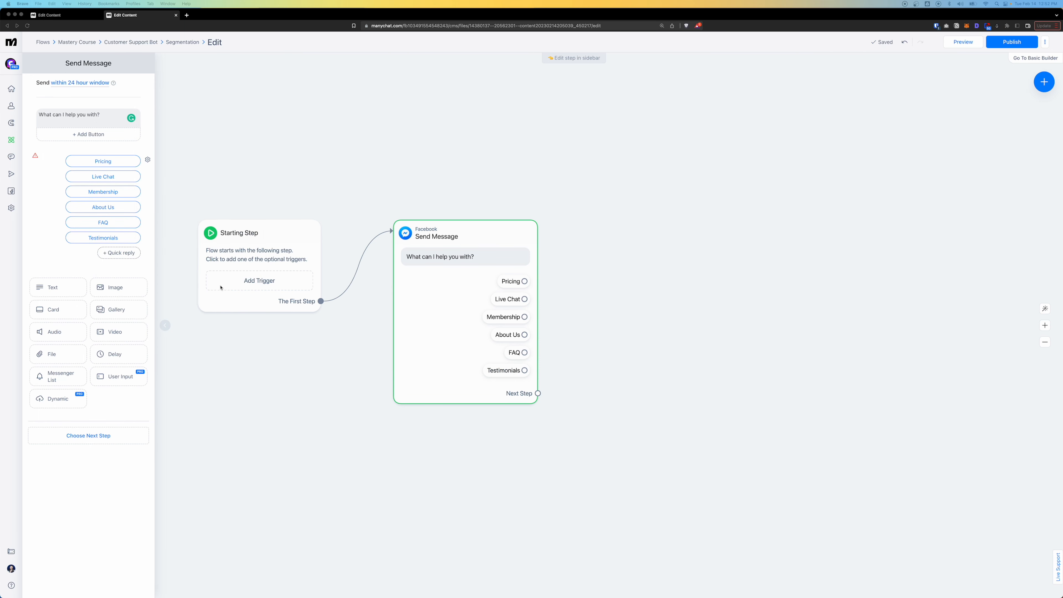
left_click(519, 281)
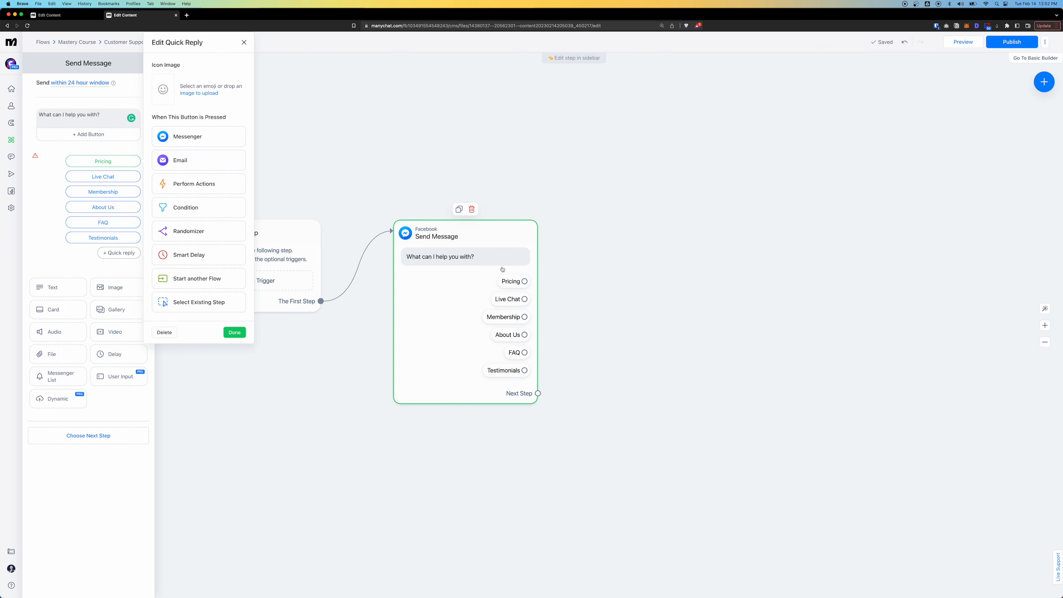
left_click(600, 325)
left_click_drag(495, 290, 662, 326)
left_click(662, 326)
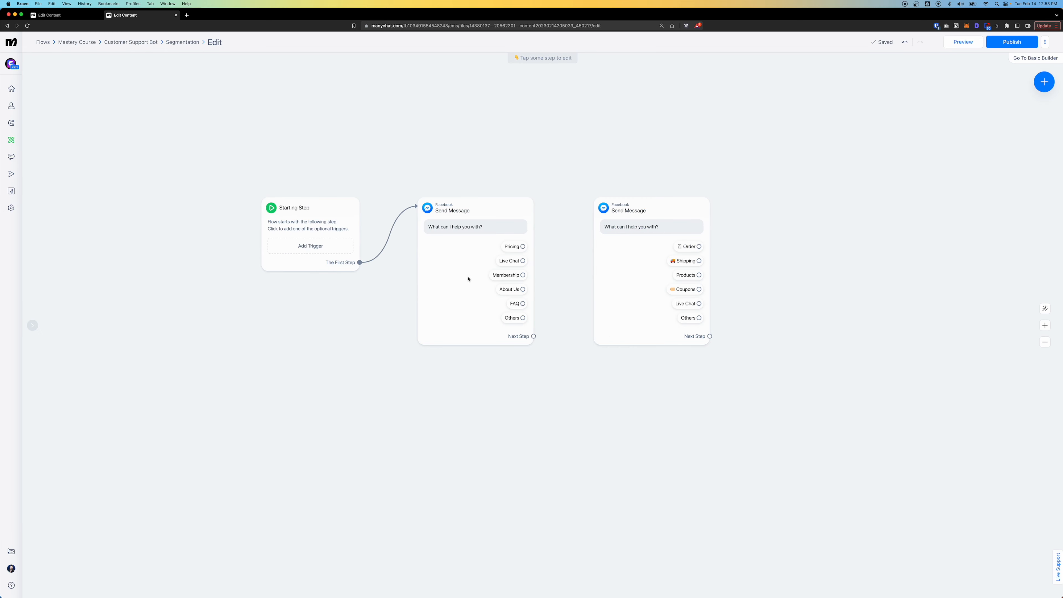
mouse_move(470, 277)
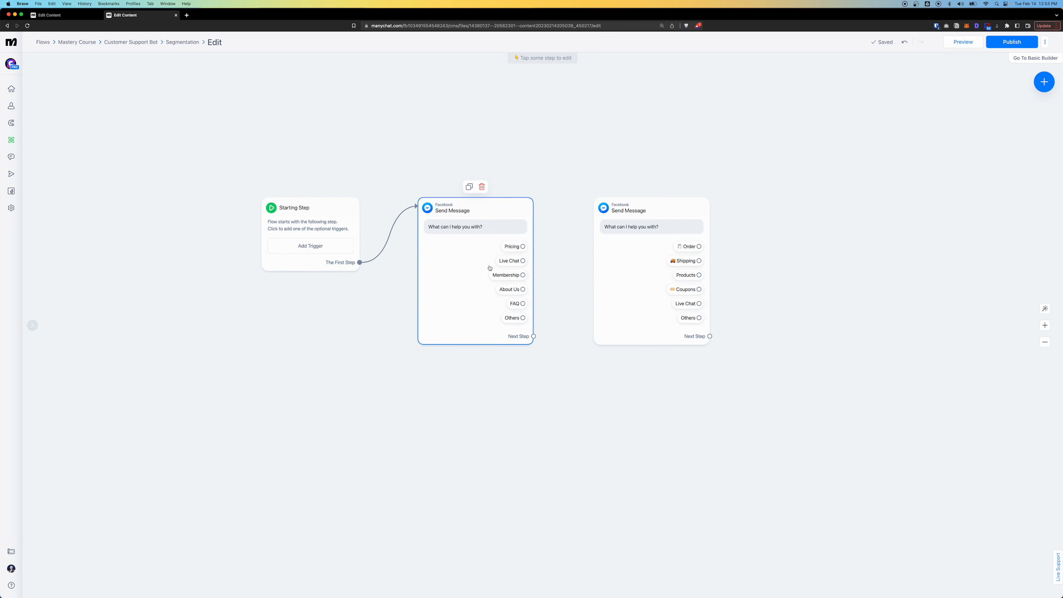
scroll(490, 268, "up", 5)
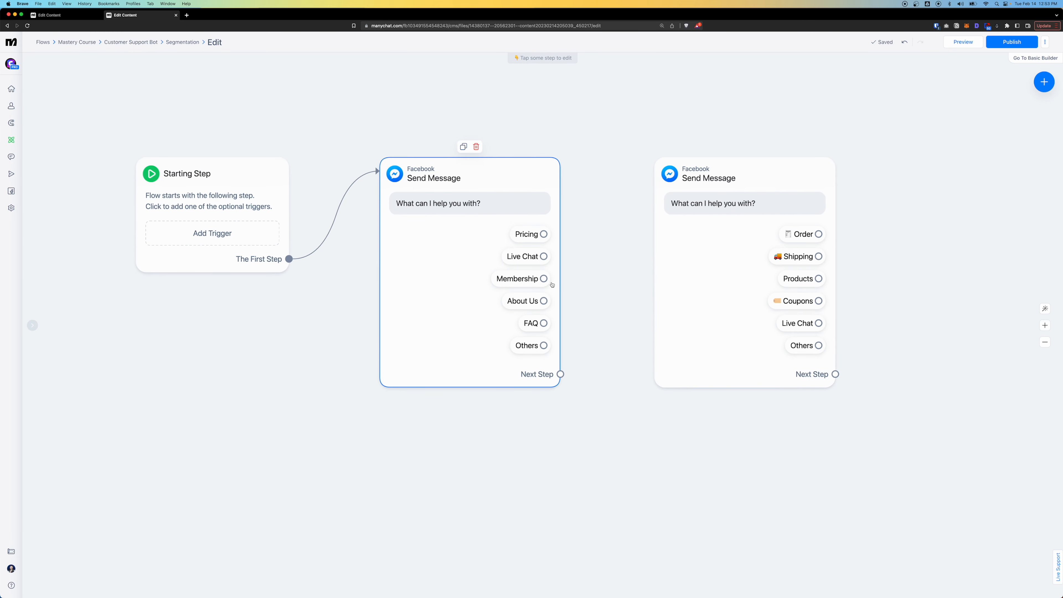
left_click(615, 257)
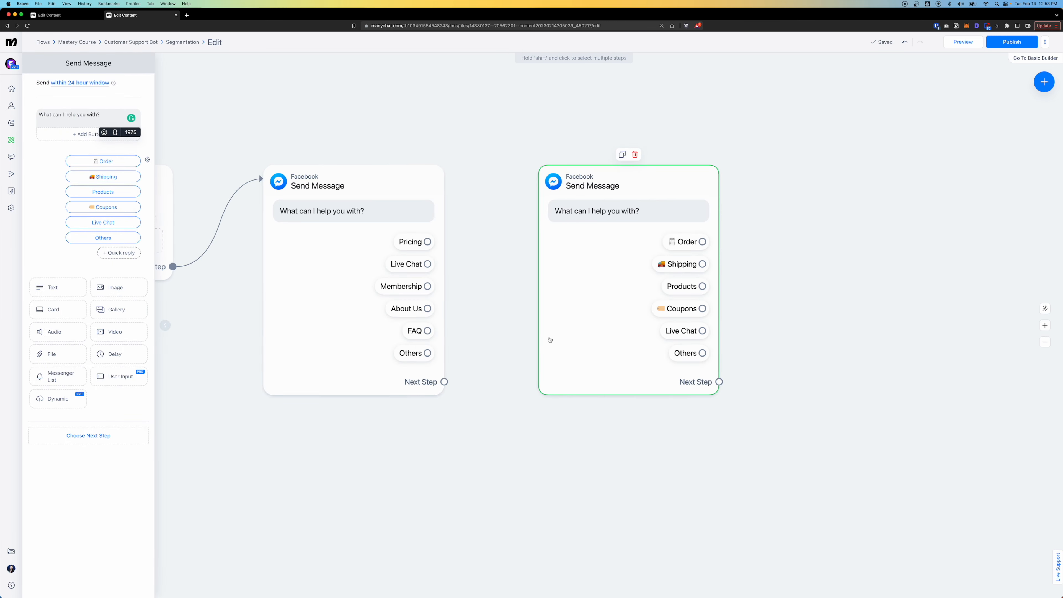
scroll(550, 341, "down", 3)
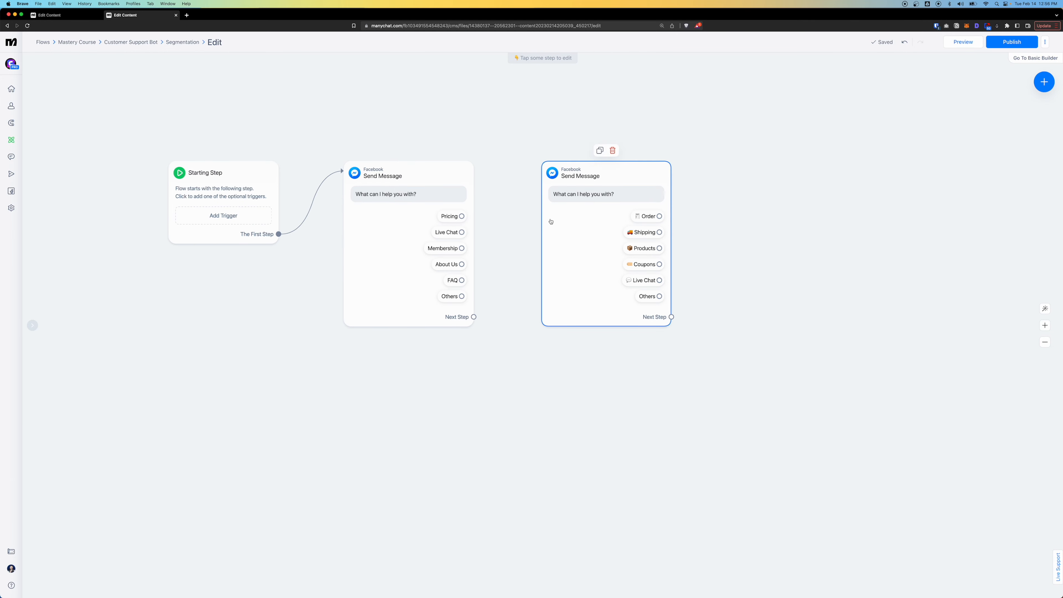
Delete the message with the Pricing quick reply, move the Order one beside the Starting Step, and connect it as the first step.
left_click_drag(578, 199, 554, 199)
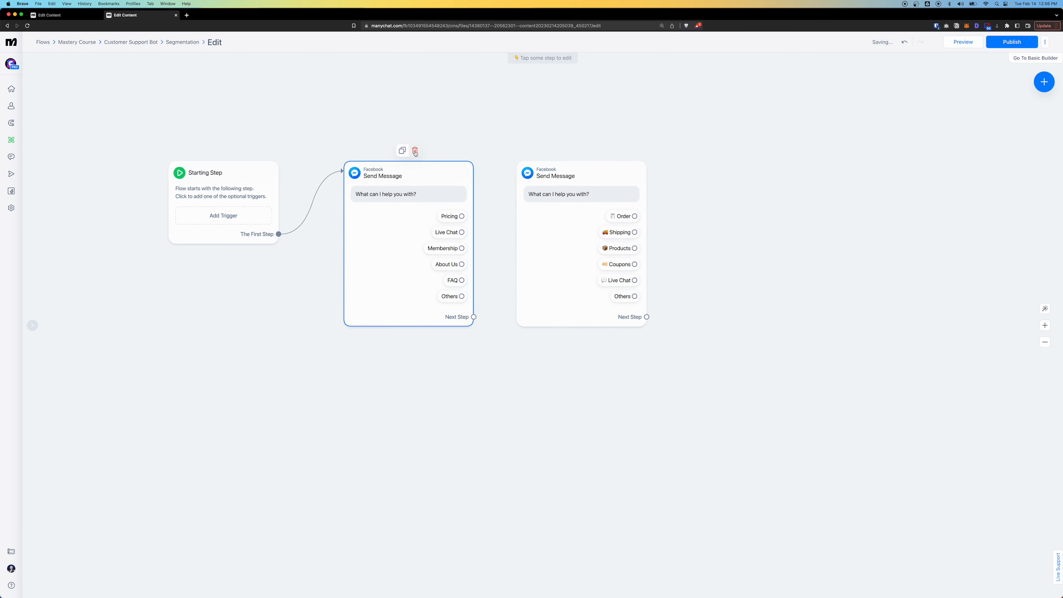
left_click(415, 150)
left_click(598, 79)
left_click_drag(543, 228, 377, 228)
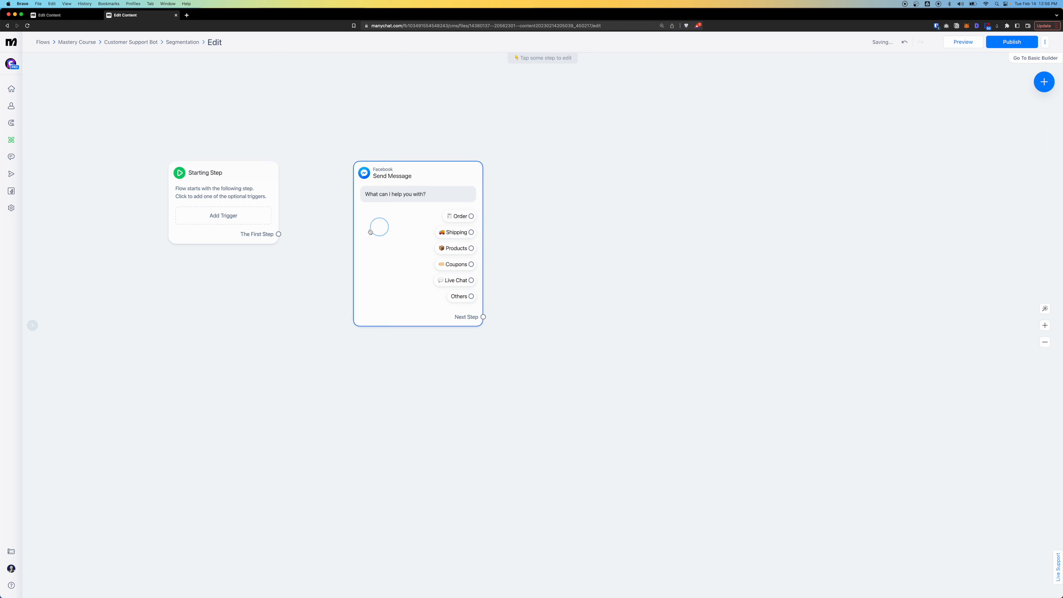
left_click_drag(279, 234, 363, 225)
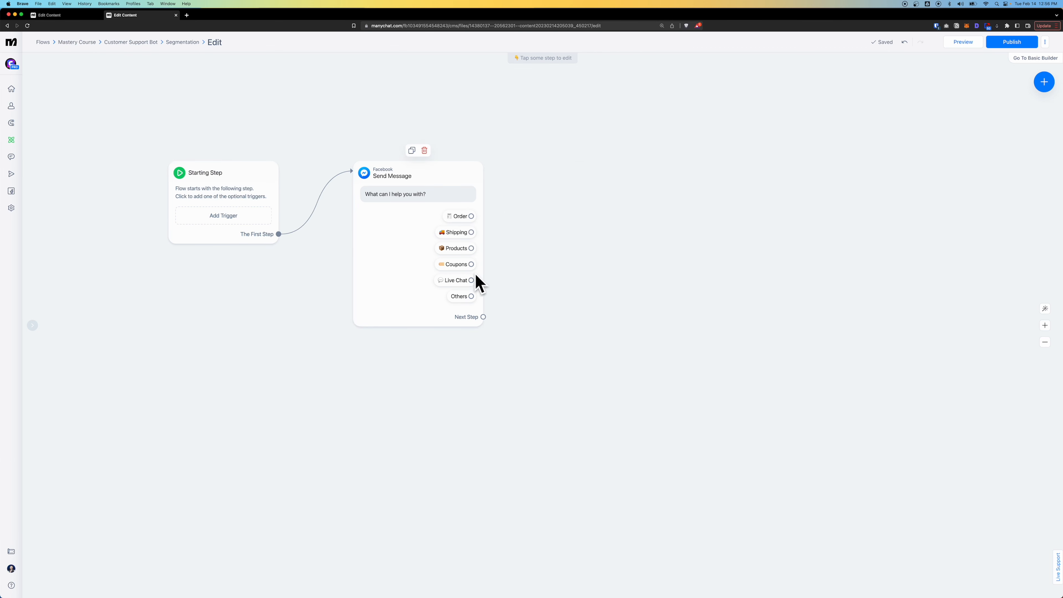
Create six Start Flow steps and connect one to each quick reply: Order, Shipping, Products, Coupons, Live Chat and Others.
scroll(424, 221, "up", 3)
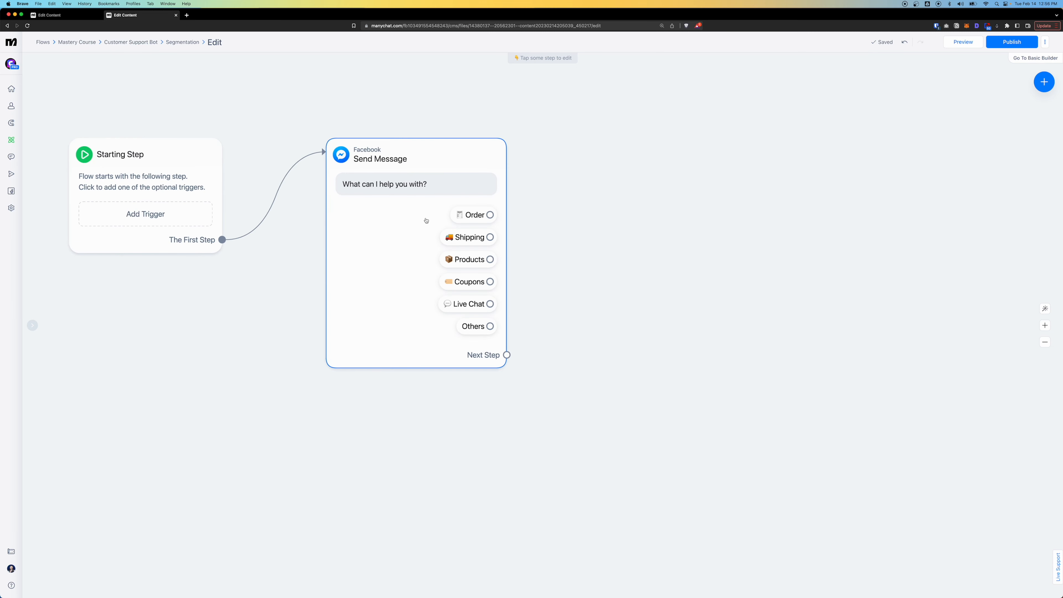
scroll(466, 304, "down", 5)
left_click_drag(611, 282, 500, 307)
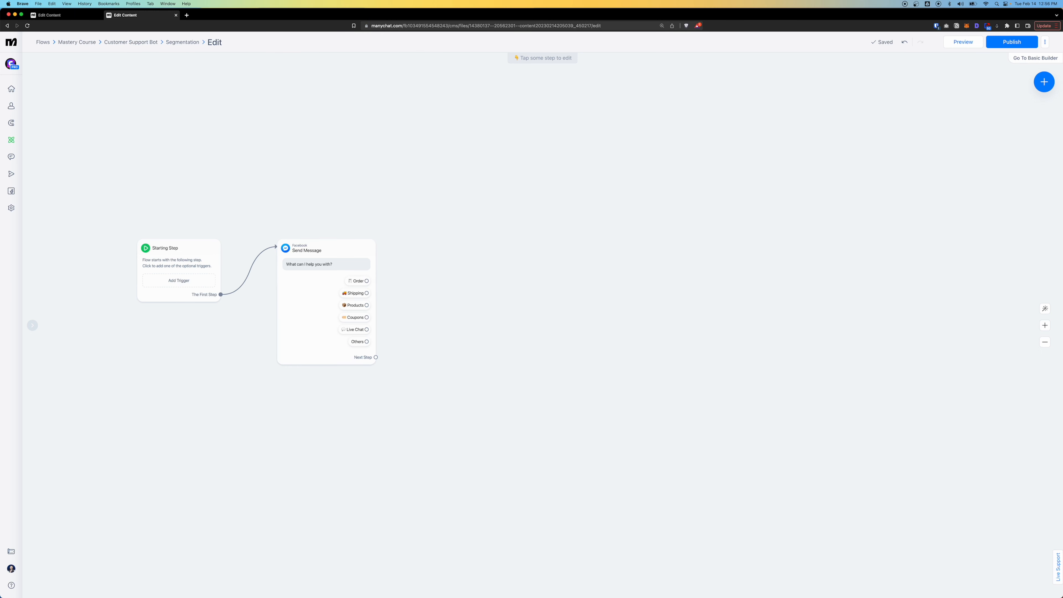
left_click_drag(367, 281, 481, 422)
left_click(484, 284)
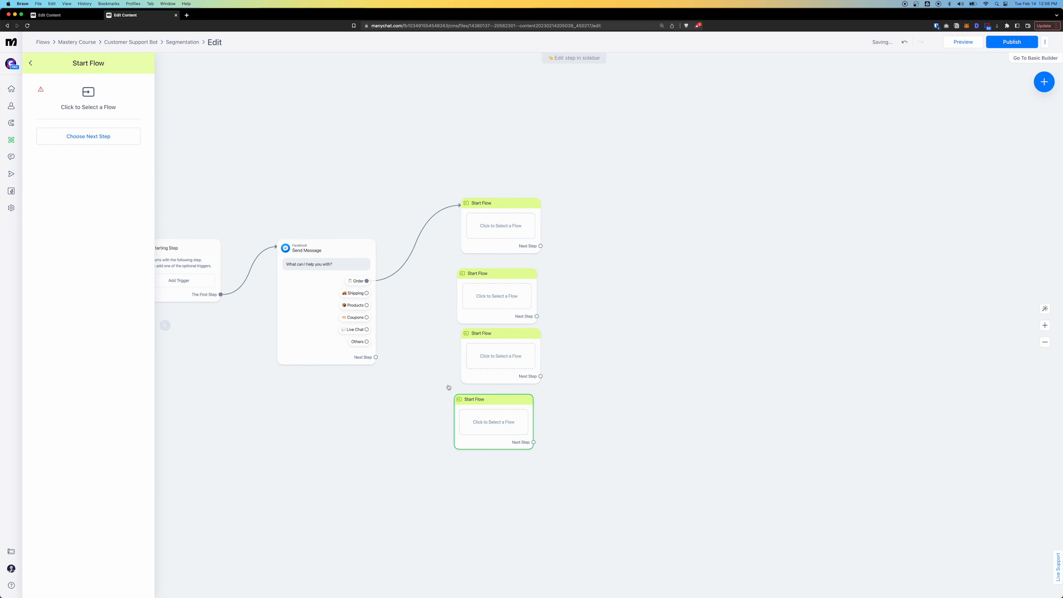
mouse_move(367, 293)
left_mouse_down()
mouse_move(458, 293)
mouse_move(470, 345)
left_mouse_up()
left_click_drag(367, 318, 489, 485)
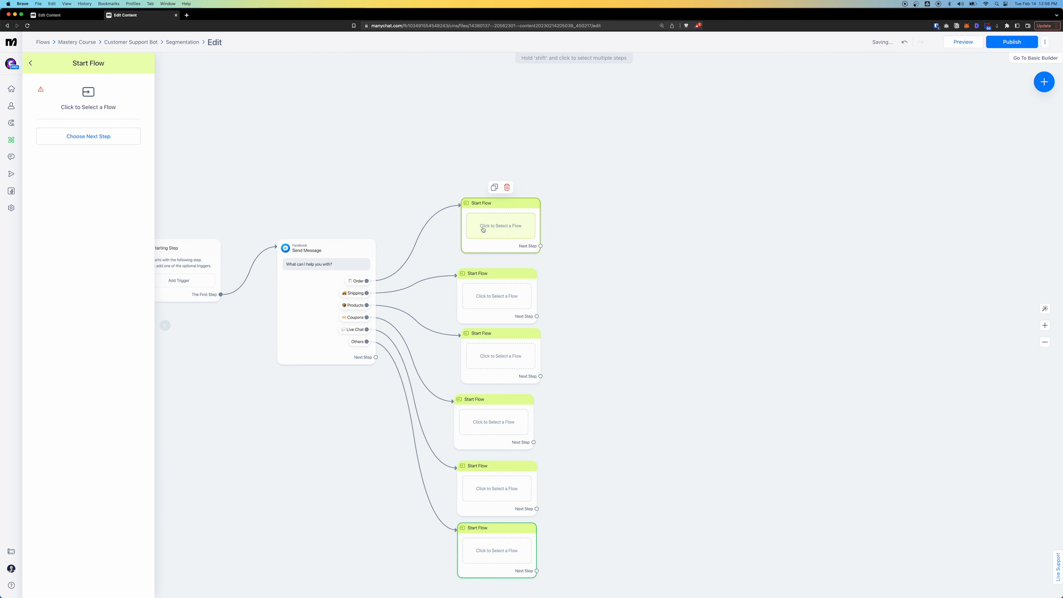
Align the six Start Flow steps into one straight, evenly spaced column.
left_click_drag(485, 294, 488, 288)
left_click_drag(492, 352, 493, 349)
left_click_drag(494, 412, 501, 408)
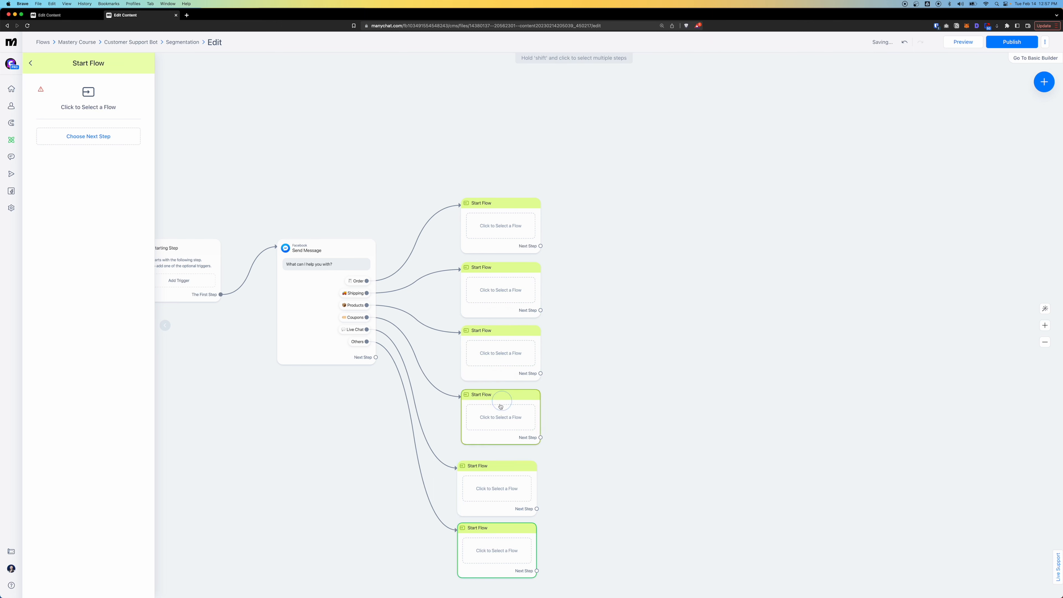
left_click_drag(486, 472, 490, 466)
left_click_drag(471, 526, 475, 520)
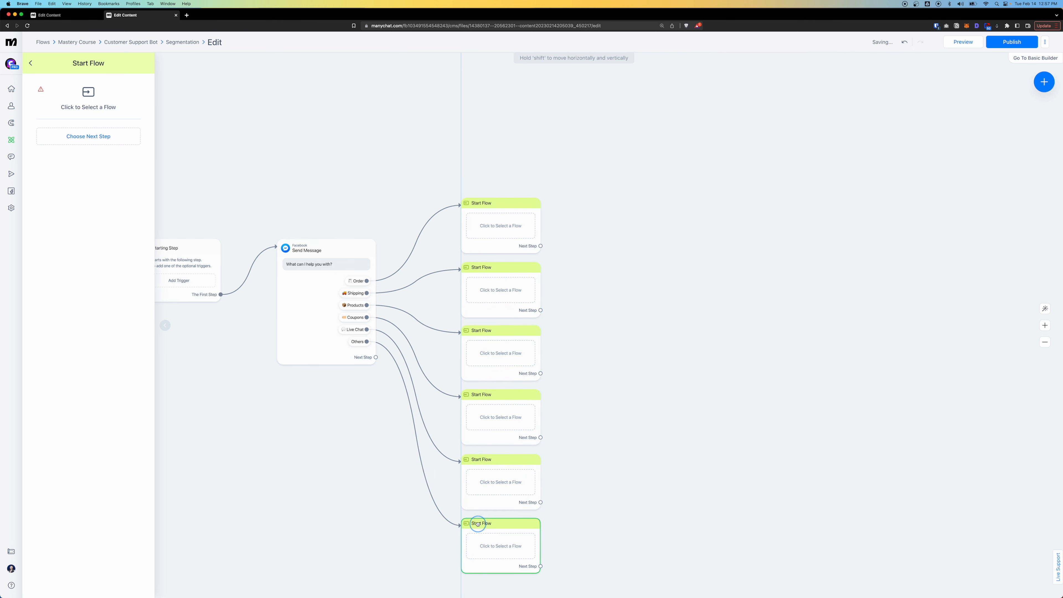
left_click_drag(631, 331, 633, 278)
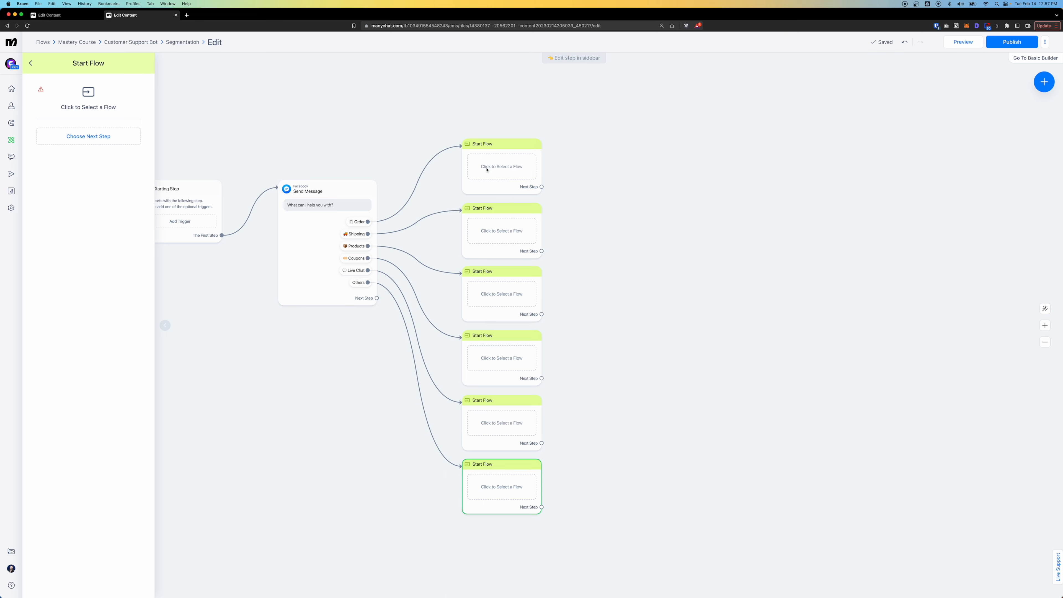
scroll(603, 238, "down", 2)
scroll(603, 237, "down", 10)
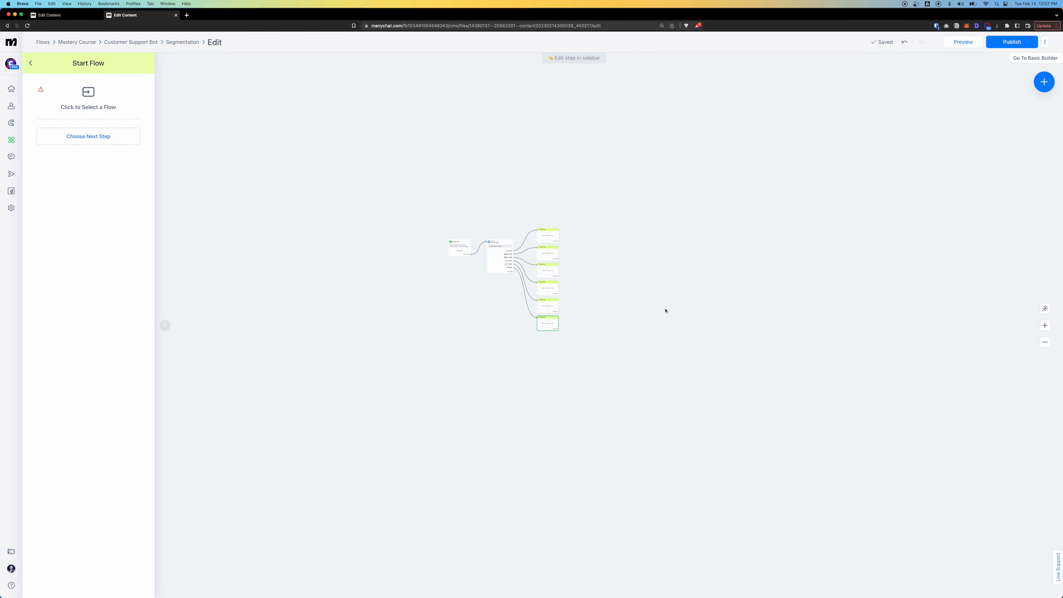
scroll(580, 251, "up", 10)
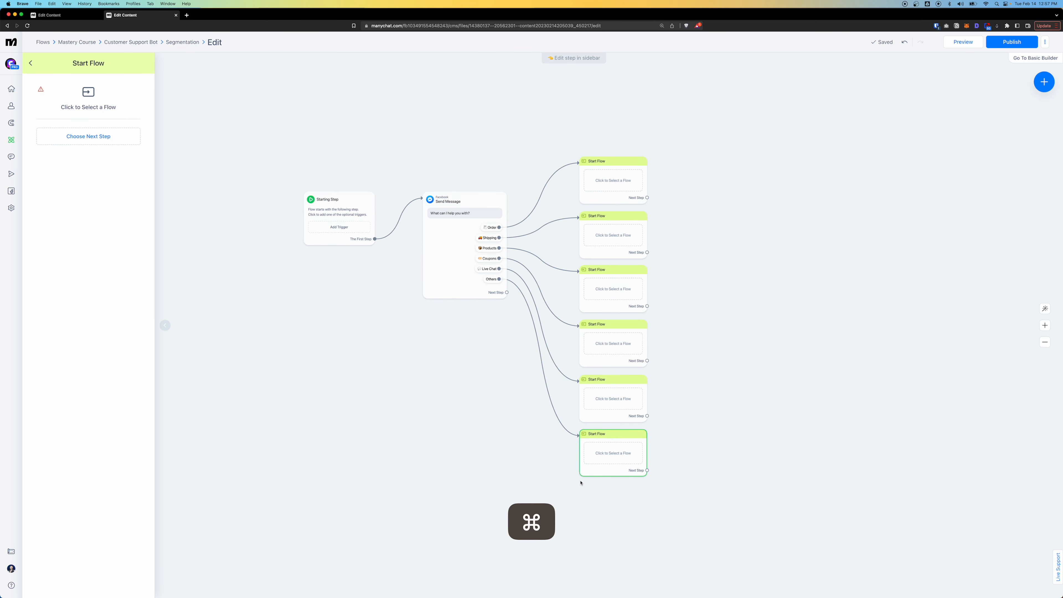
Open the Customer Support Bot folder in a separate browser tab and create a subfolder named "Order".
key("super+1")
key("super+2")
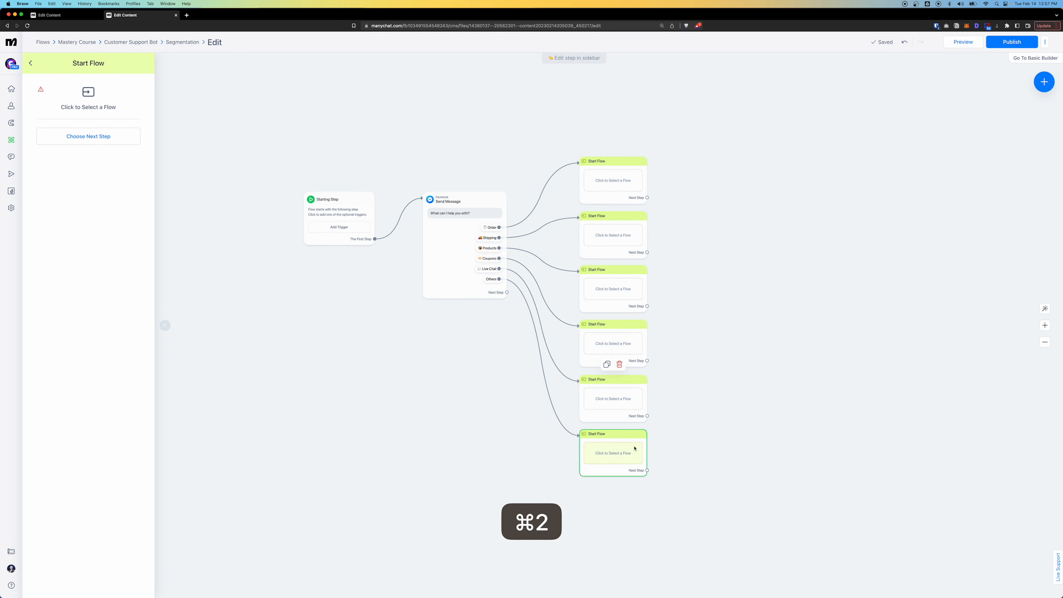
left_click_drag(793, 310, 631, 287)
left_click(363, 229)
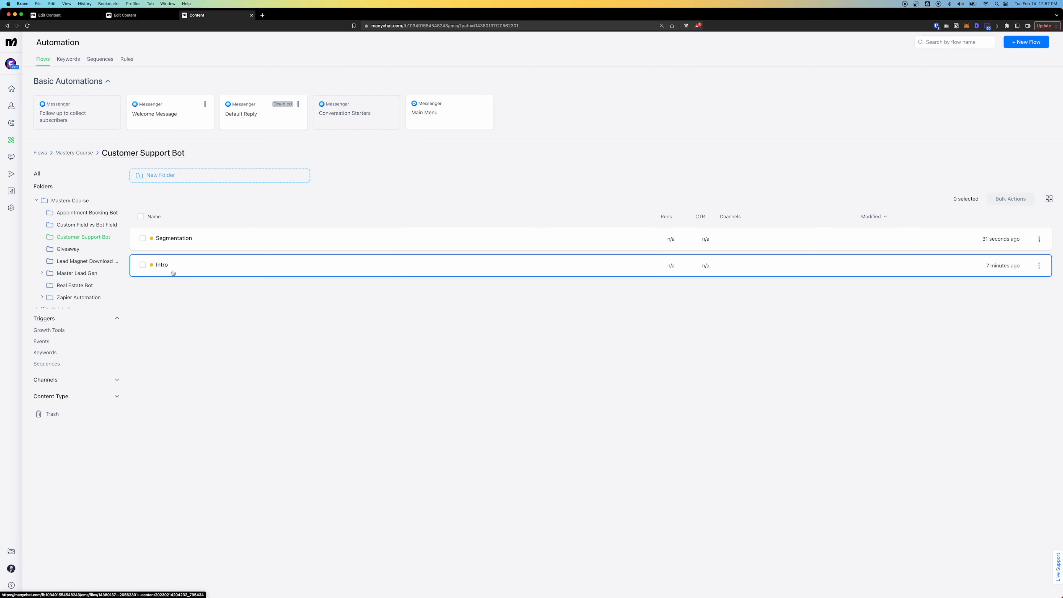
left_click(162, 178)
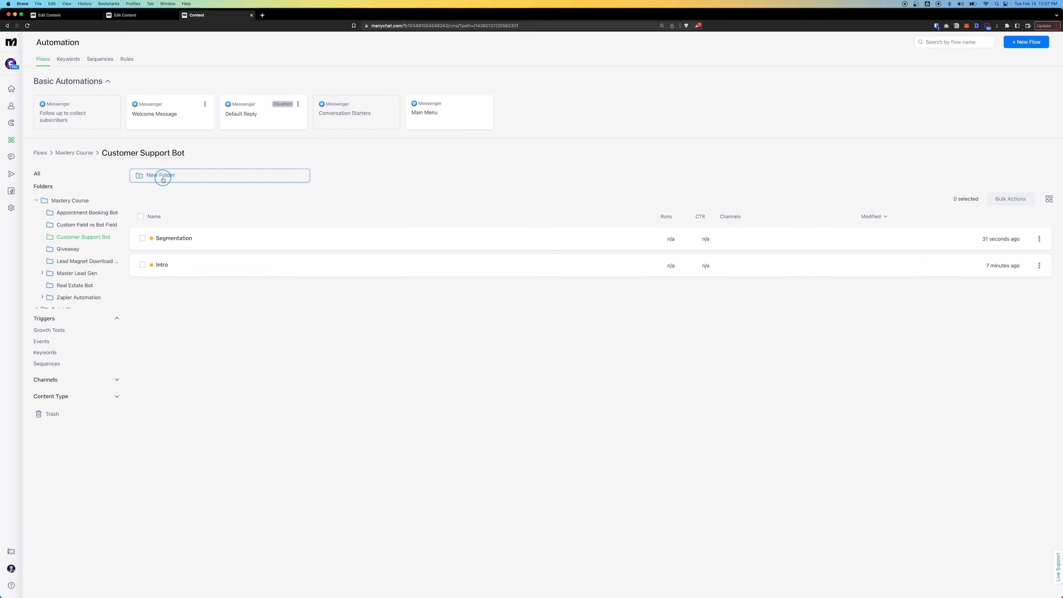
key("super+2")
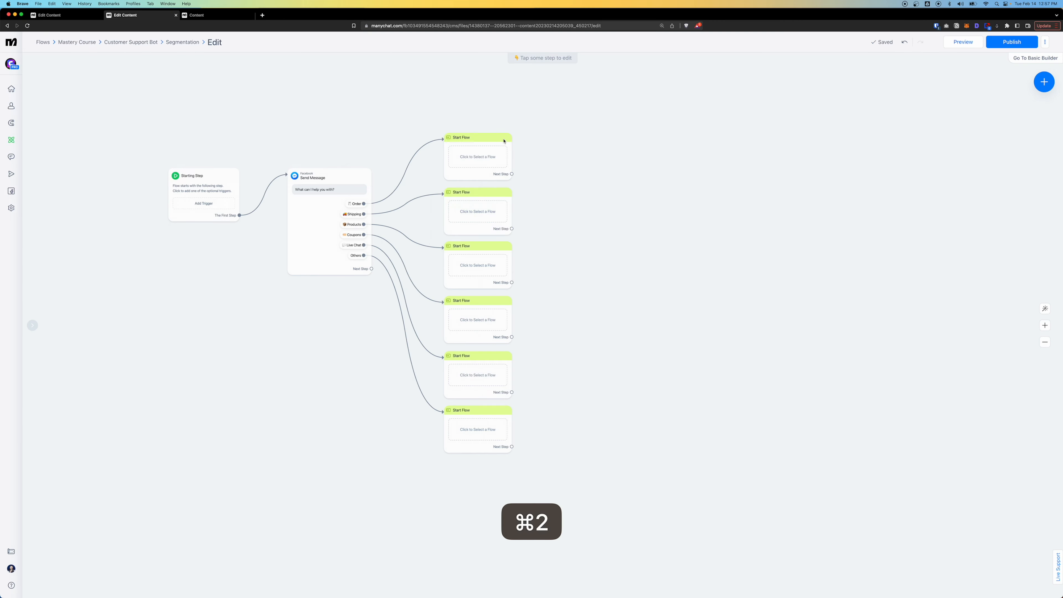
key("super+3")
type("Or")
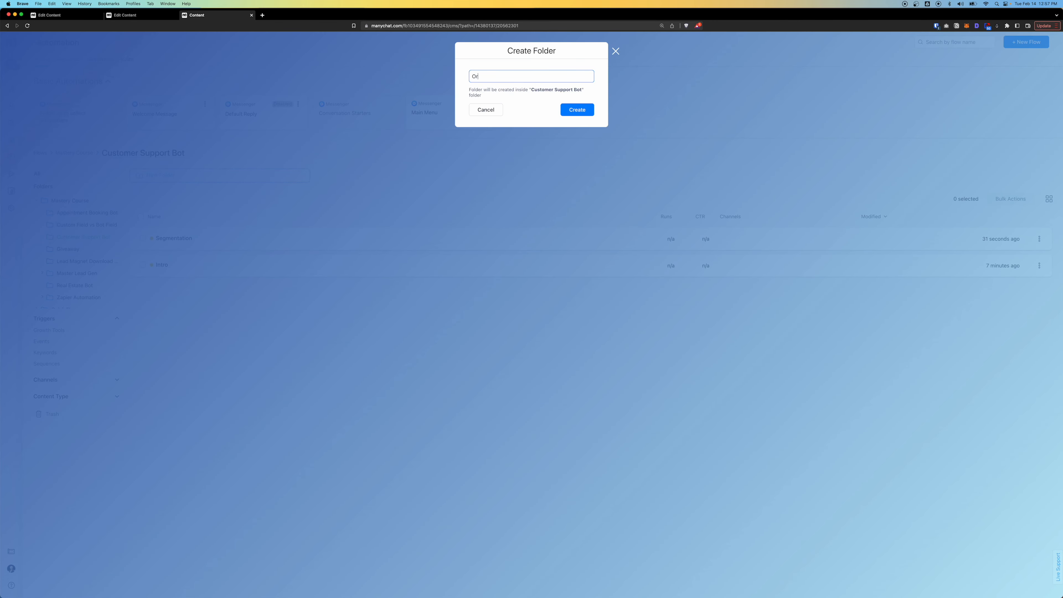
type("der")
key("Return")
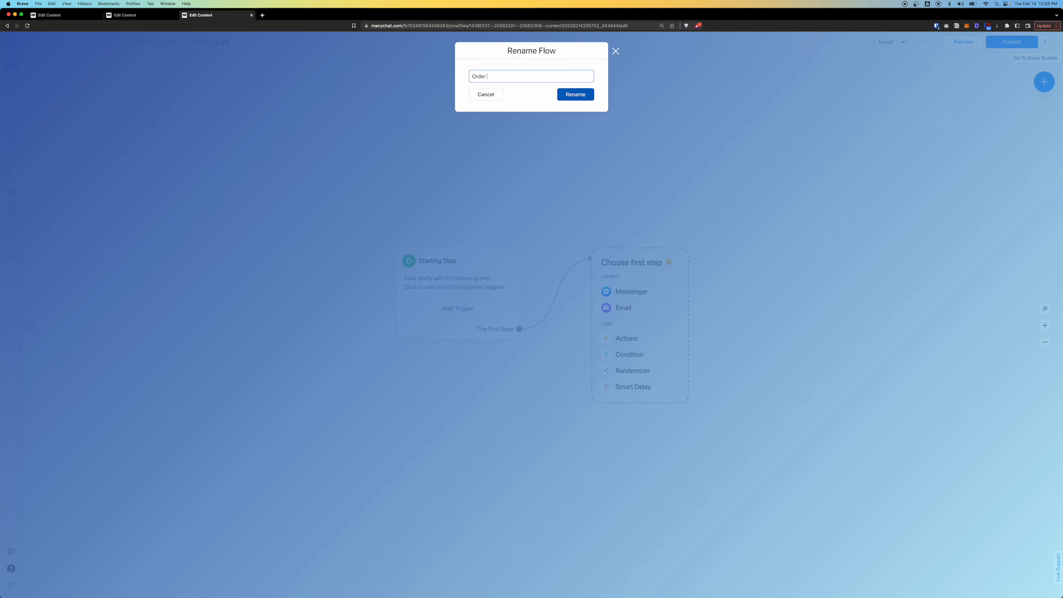
Name the Order folder's new flow "Order related" and start it with the Messenger message "Got it! Are you contacting us about an existing order?".
key("Return")
left_click_drag(694, 197, 562, 159)
left_click(489, 255)
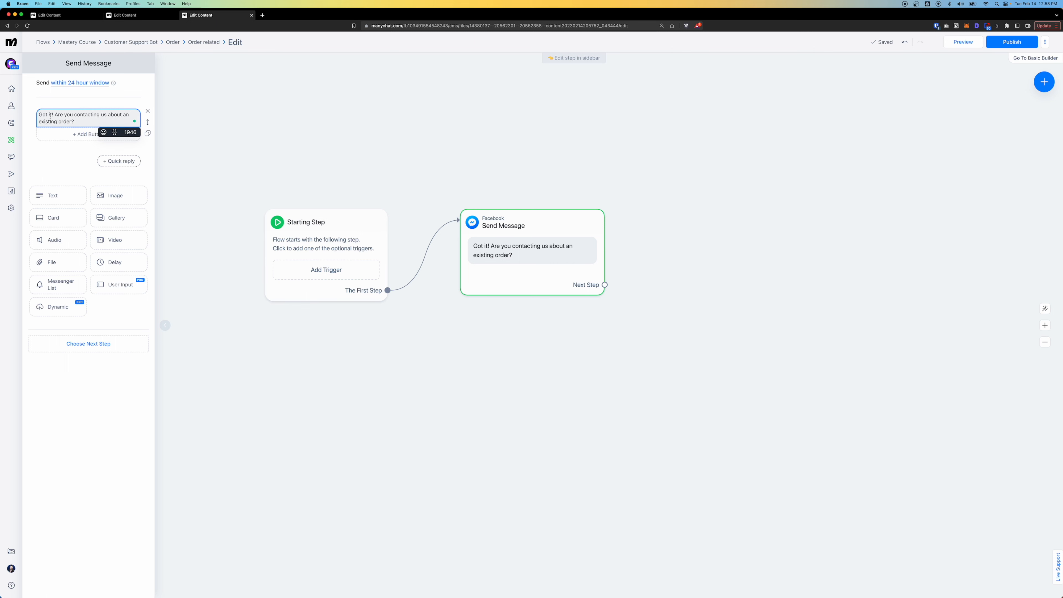
Add the quick replies "Yes" and "No" to the existing-order question.
left_click(112, 161)
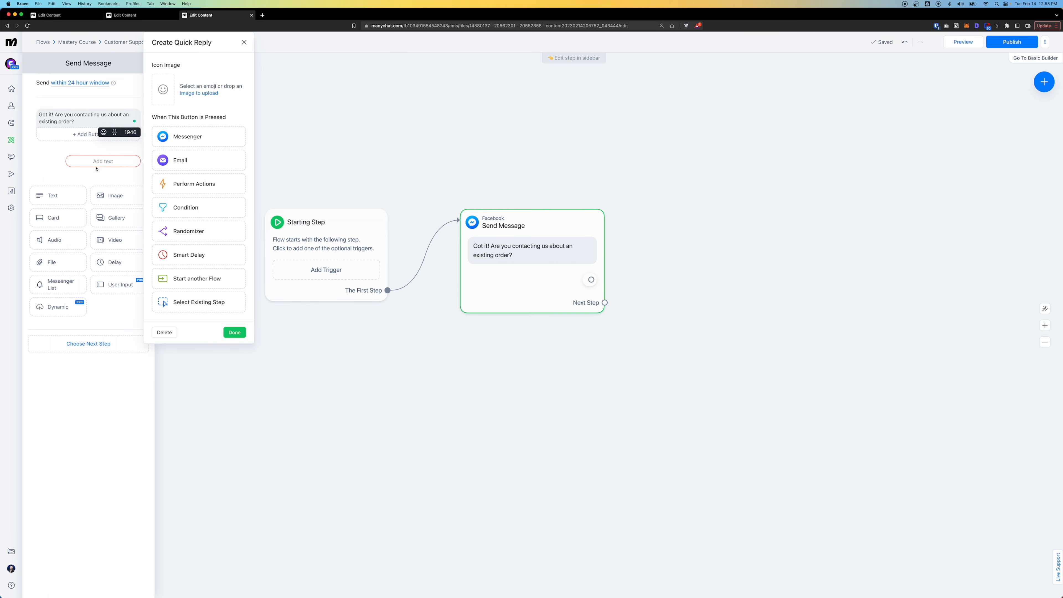
left_click(93, 159)
type("Yes")
left_click(72, 181)
left_click(111, 171)
type("No")
left_click(566, 286)
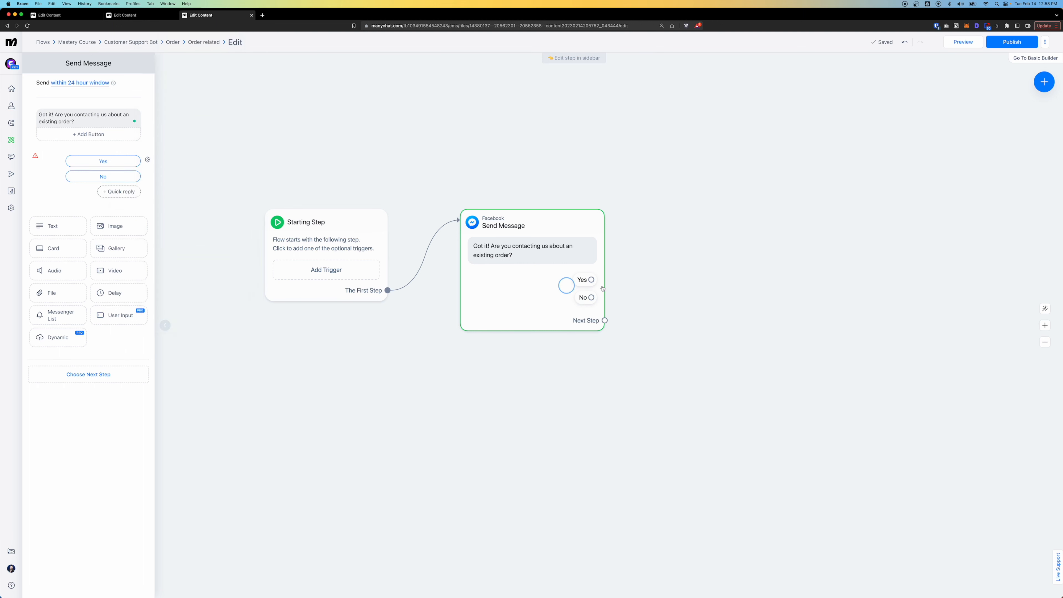
Connect the "Yes" quick reply to a new Messenger message that reads "Do you have the order number ready?".
left_click_drag(591, 279, 719, 184)
left_click(738, 183)
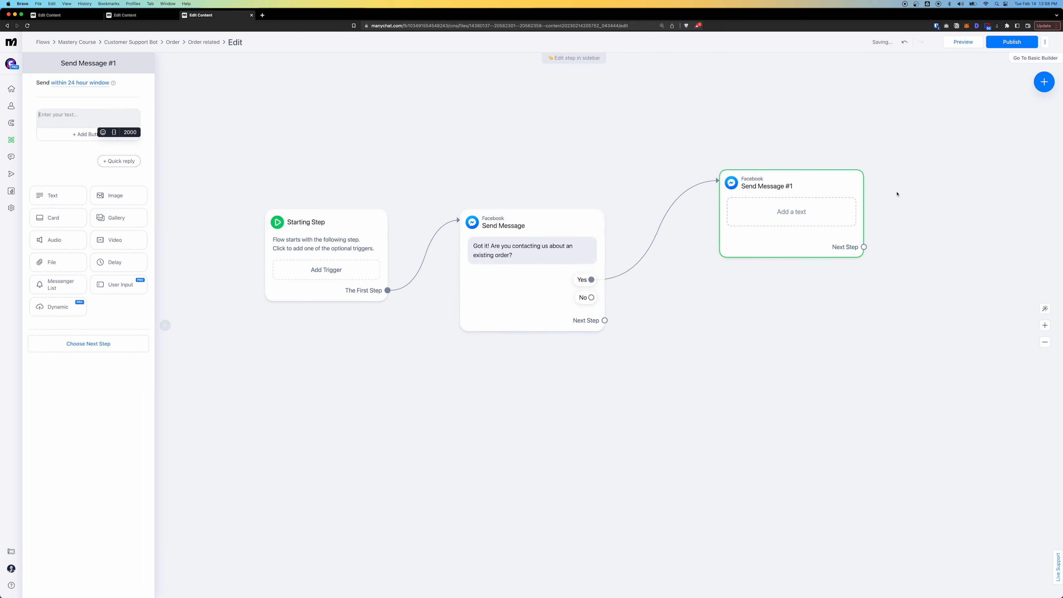
type("Do you have order number ready?")
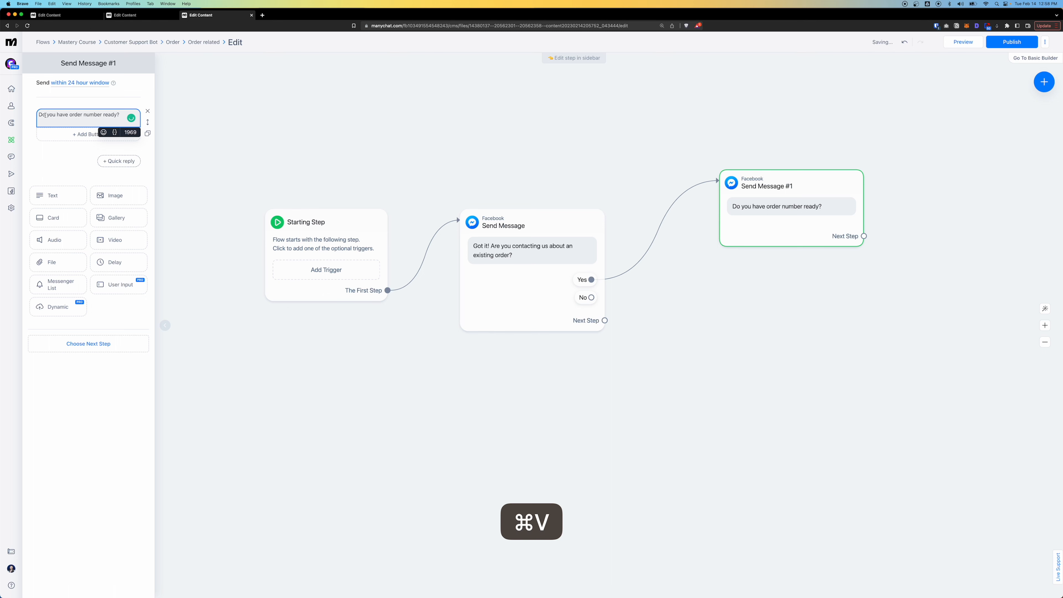
mouse_move(76, 114)
left_click(76, 133)
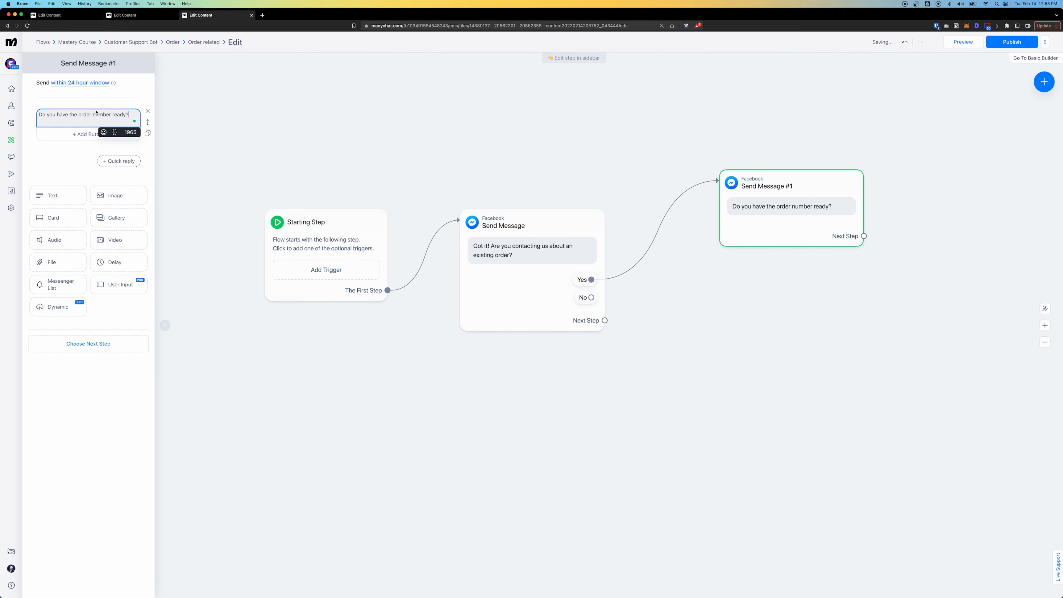
Move the order number question closer to the first message and give it the quick replies "Yes, I do!" and "I don't have one.".
left_click_drag(673, 140, 403, 179)
scroll(403, 182, "down", 4)
left_click_drag(432, 216, 411, 214)
left_click(411, 214)
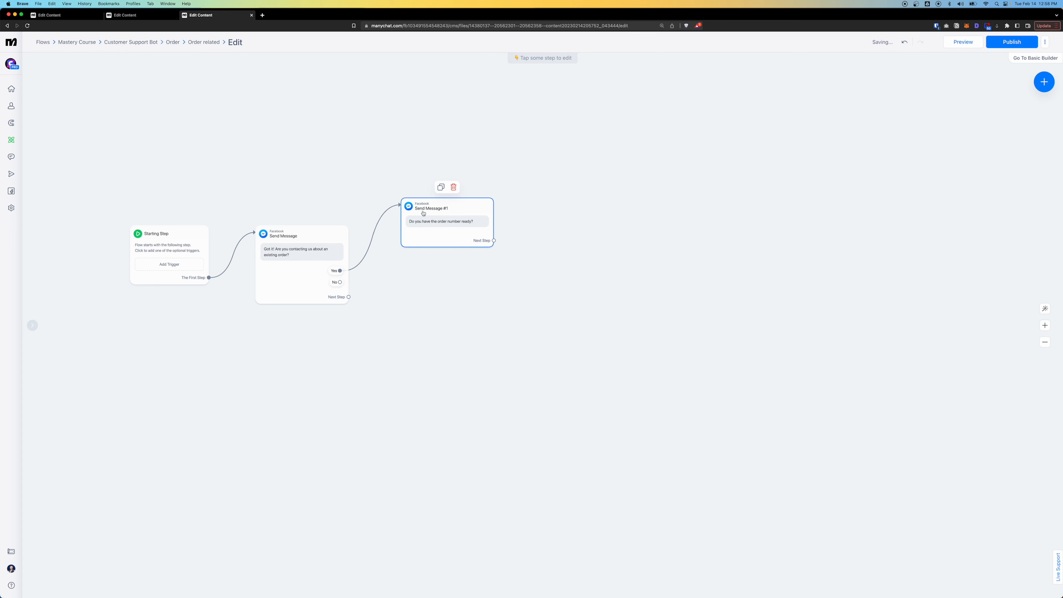
left_click(116, 159)
type("Yes, I do!")
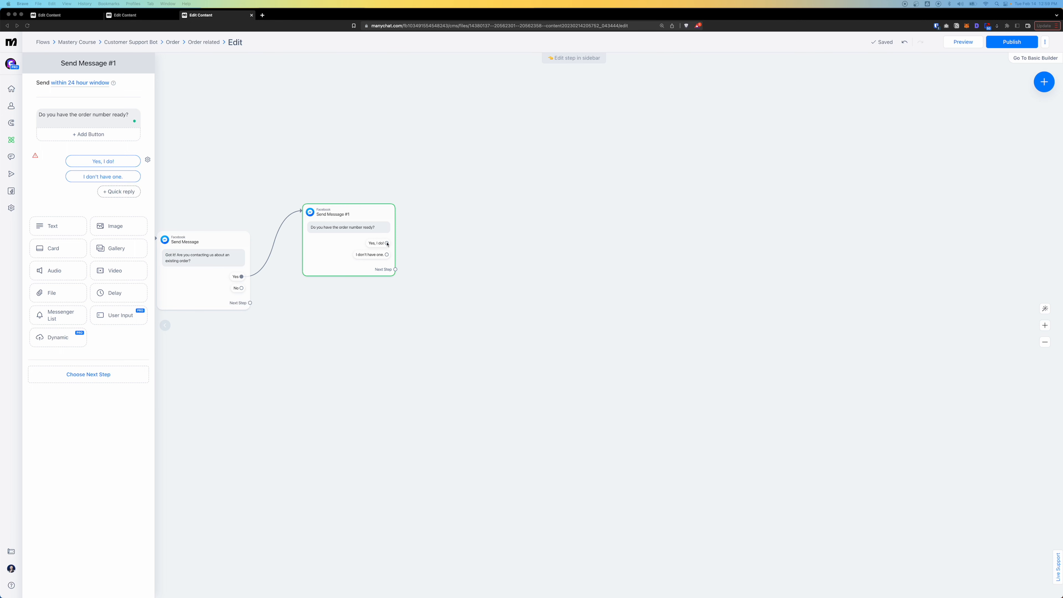
Connect the "Yes, I do!" quick reply to a new Messenger message that reads "What's your order number?".
left_click_drag(387, 244, 475, 204)
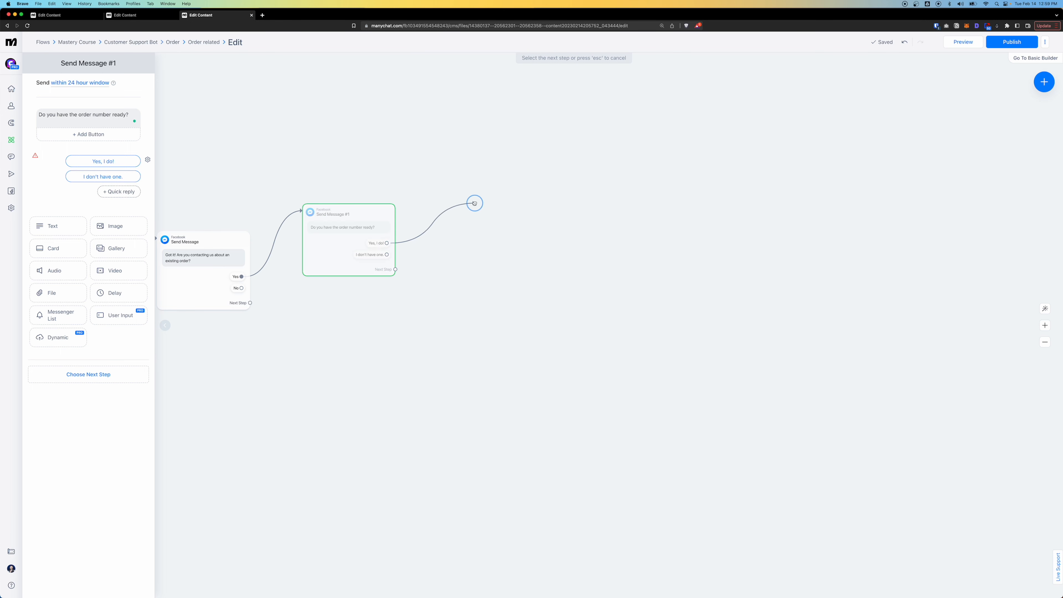
left_click(493, 213)
left_click(58, 113)
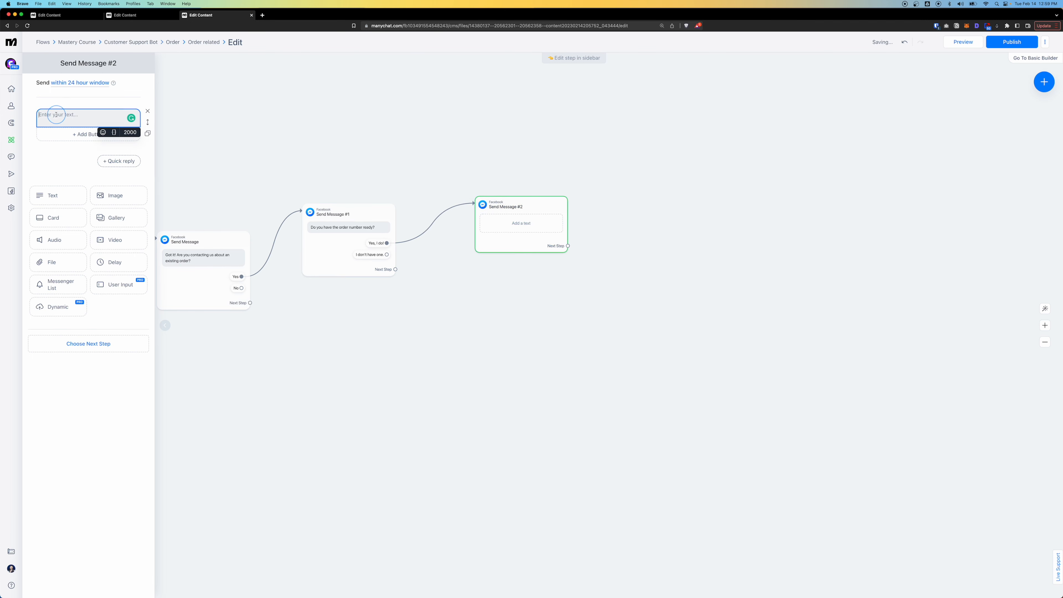
type("What's")
type("order number?")
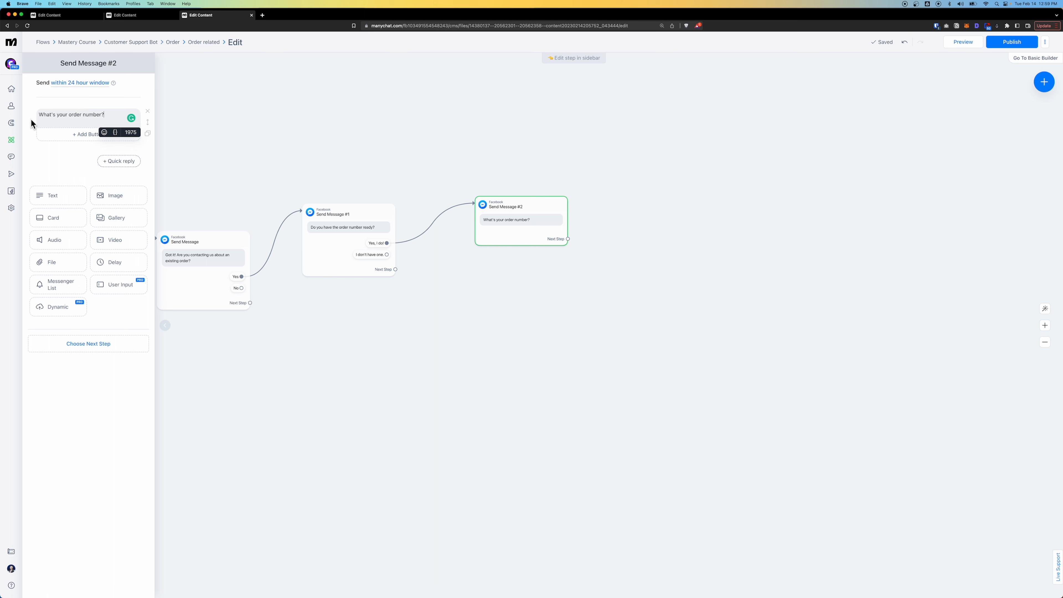
Add a User Input block to the order number message with the question "Please enter your order number below:".
left_click(118, 285)
left_click(72, 166)
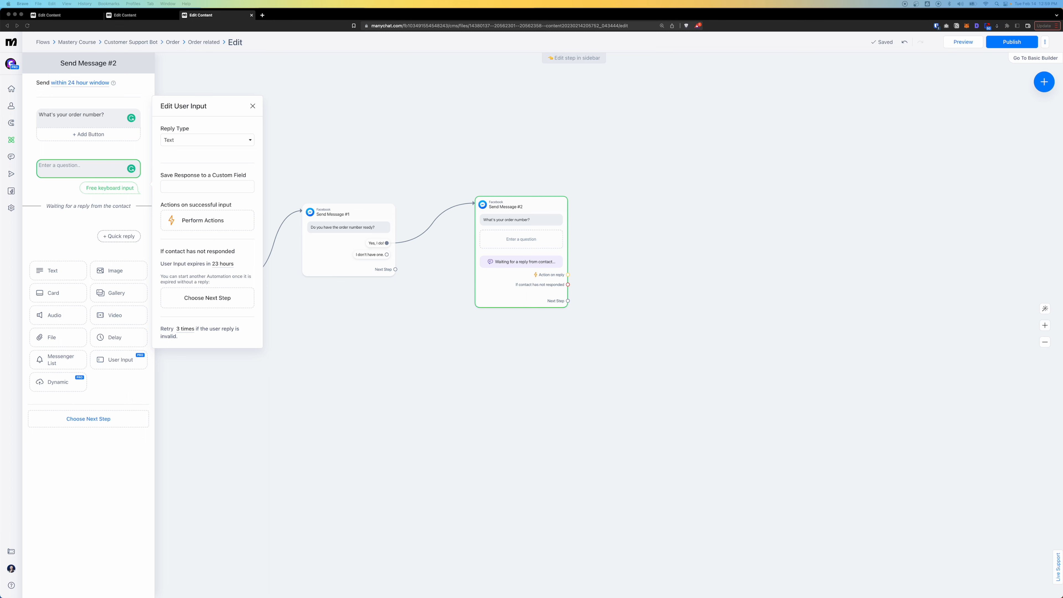
type("Please enter your order number below:")
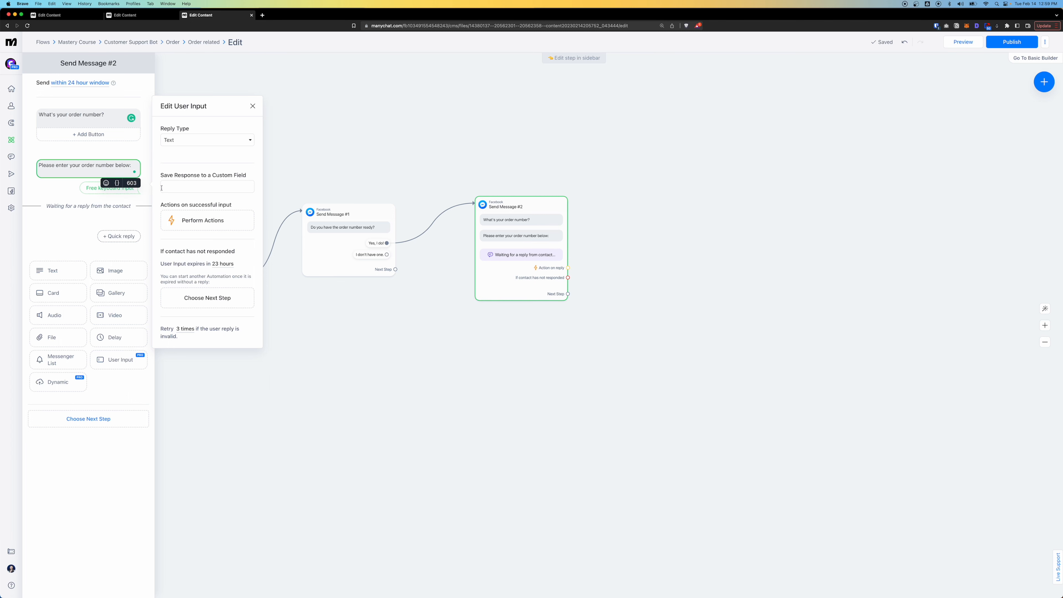
Save the order number reply to a new custom user field named "order_number_customer" of type Text.
left_click(189, 186)
type("order_number_customer")
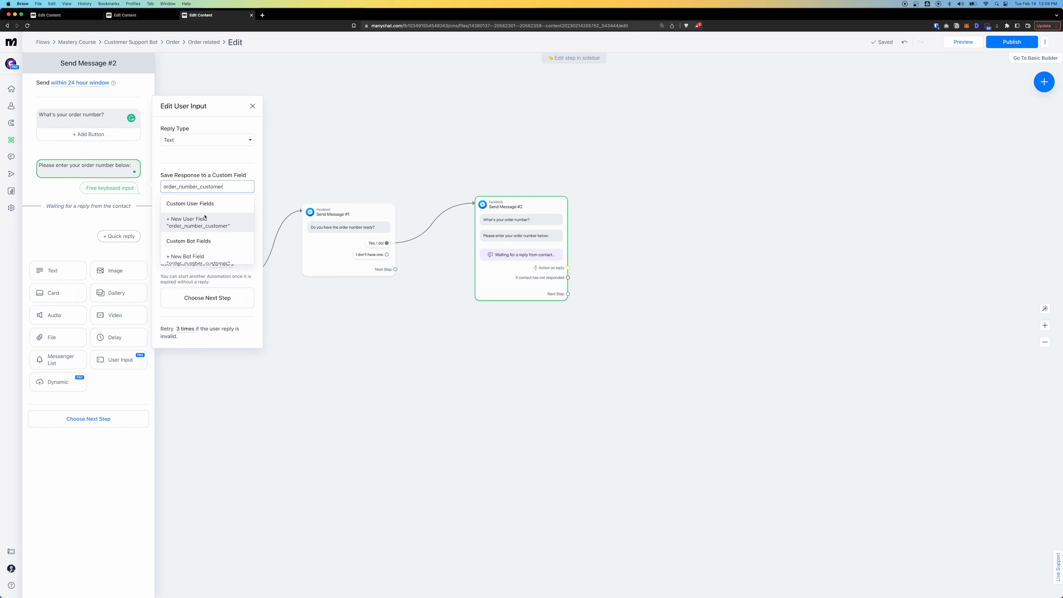
left_click(204, 222)
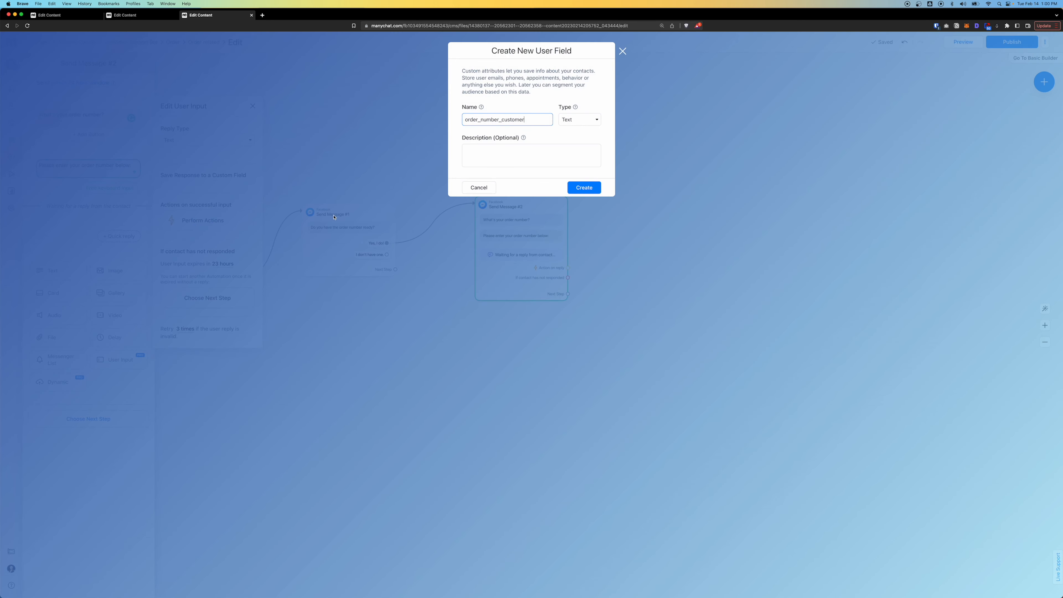
left_click(577, 121)
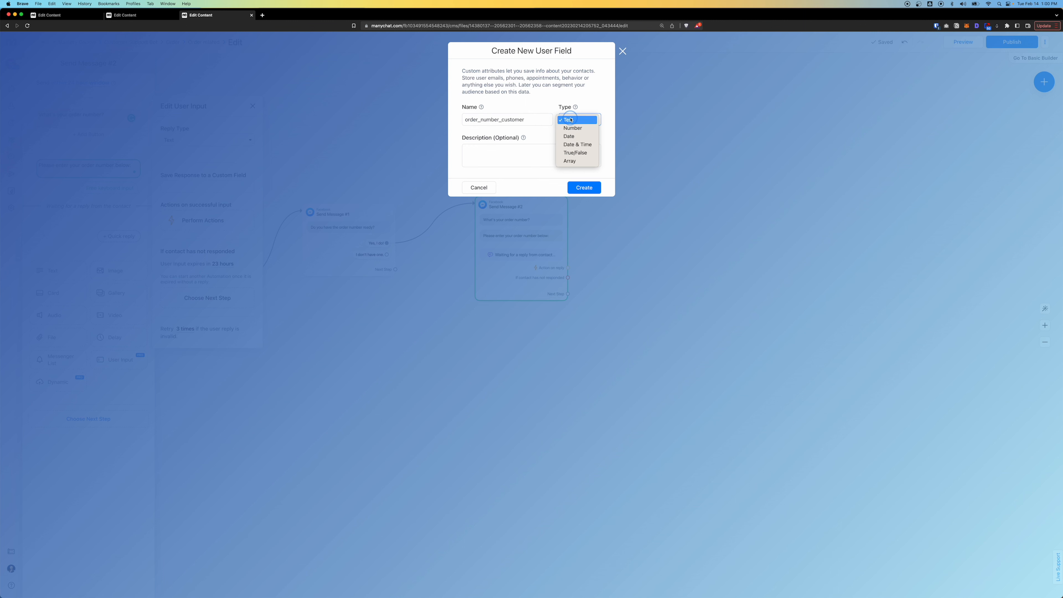
left_click(576, 122)
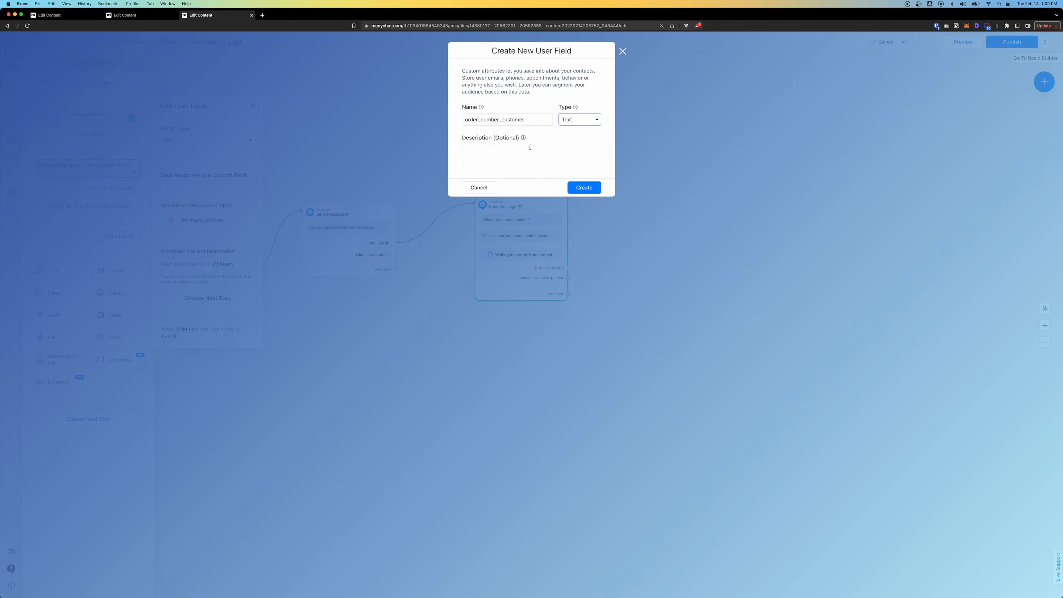
key("super")
left_click(569, 122)
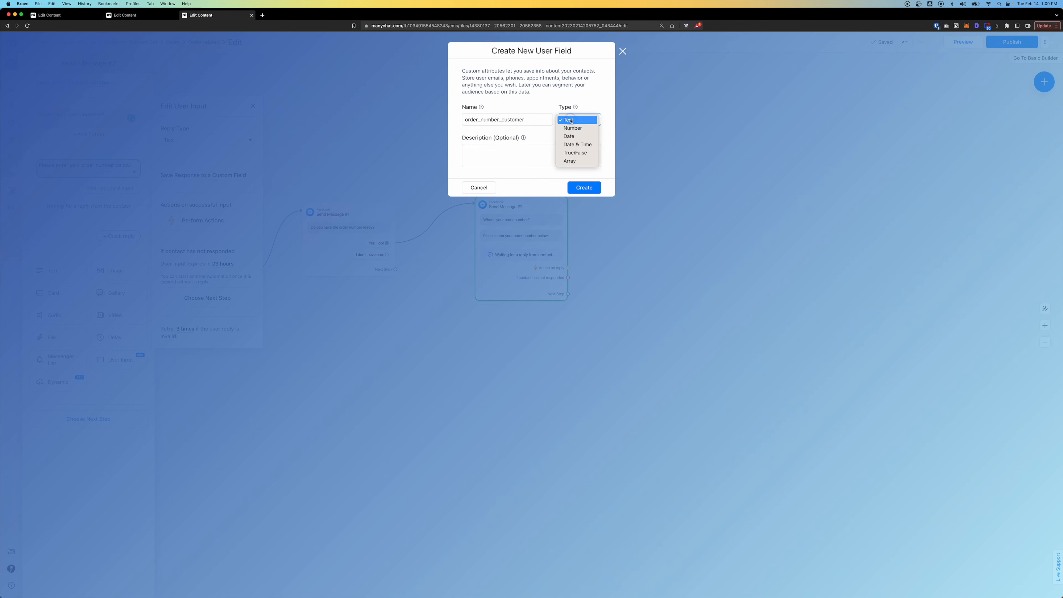
left_click(584, 101)
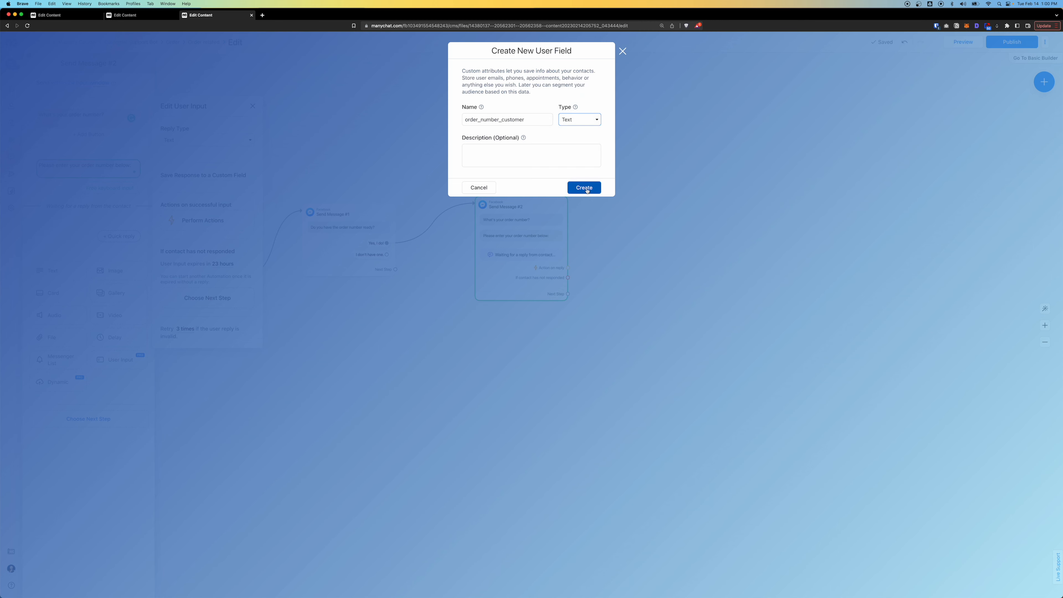
left_click(584, 187)
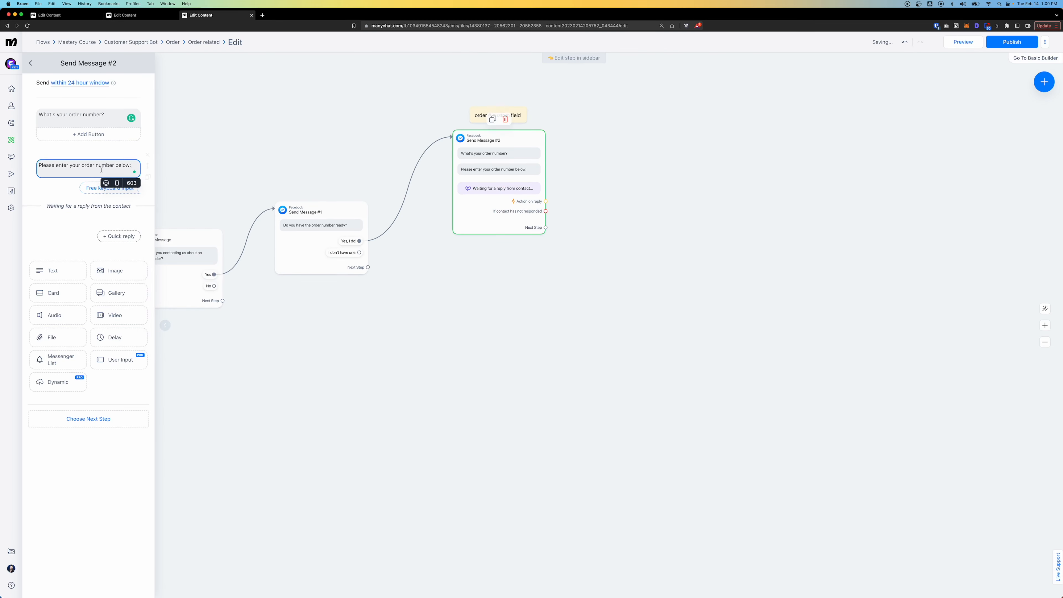
left_click(90, 187)
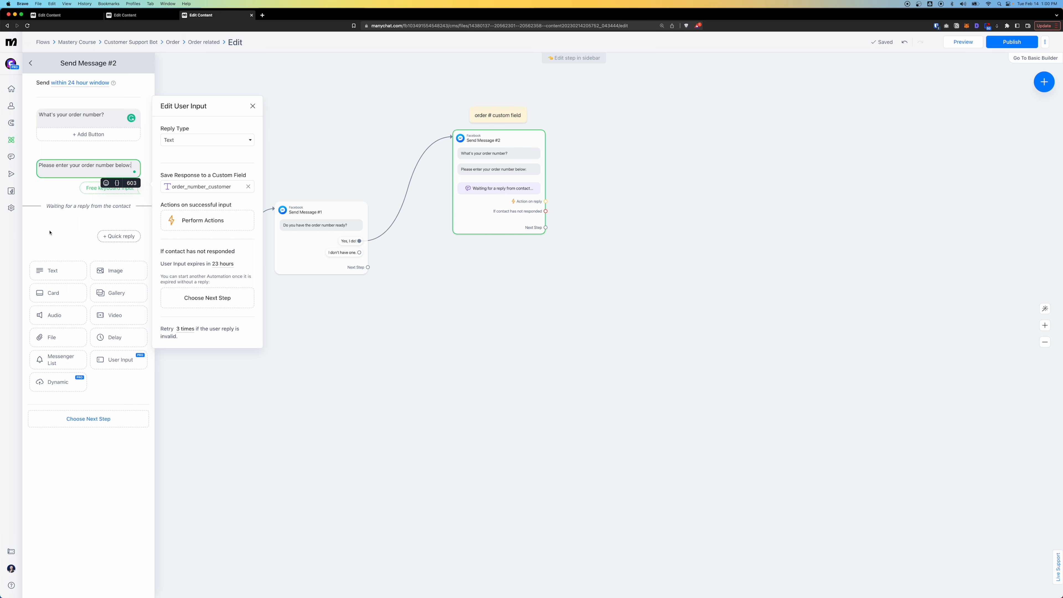
Add a text block reading "Order number:" followed by the order_number_customer field, with the buttons "That's correct!" and "Modify It".
left_click(72, 232)
left_click(72, 271)
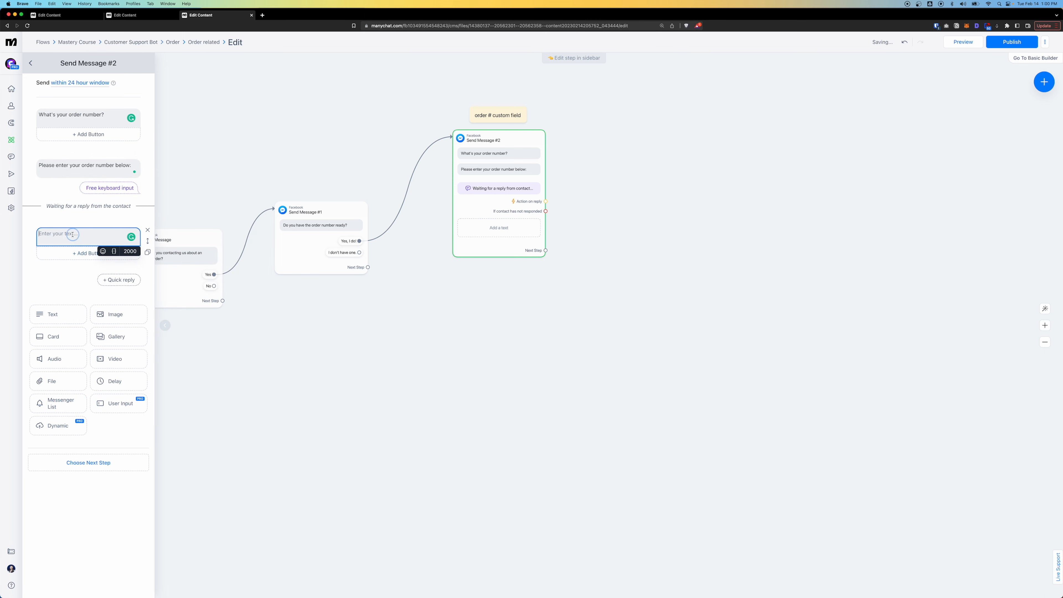
type("Order number:")
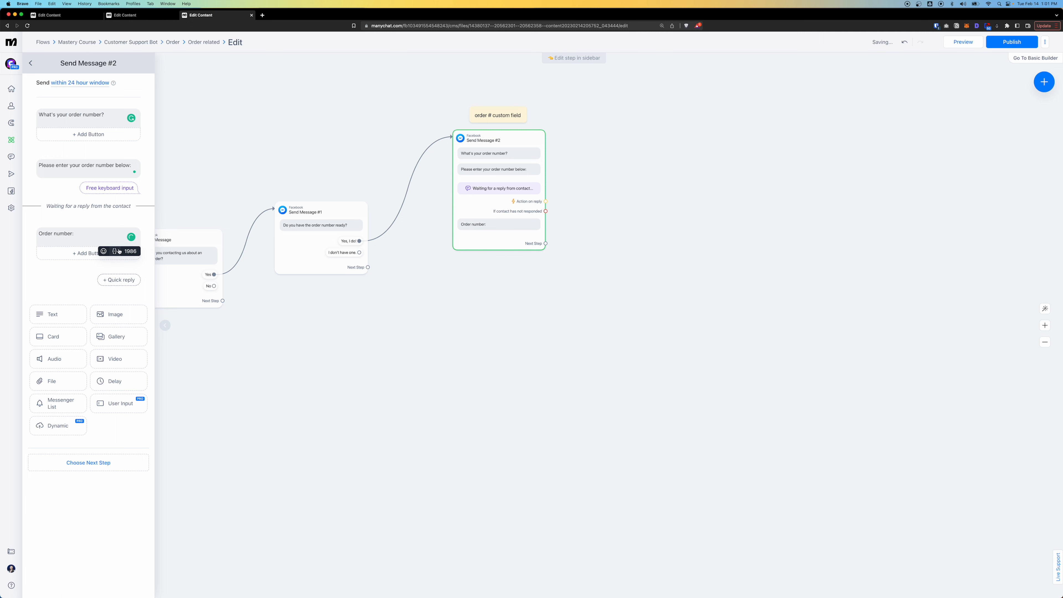
left_click(114, 251)
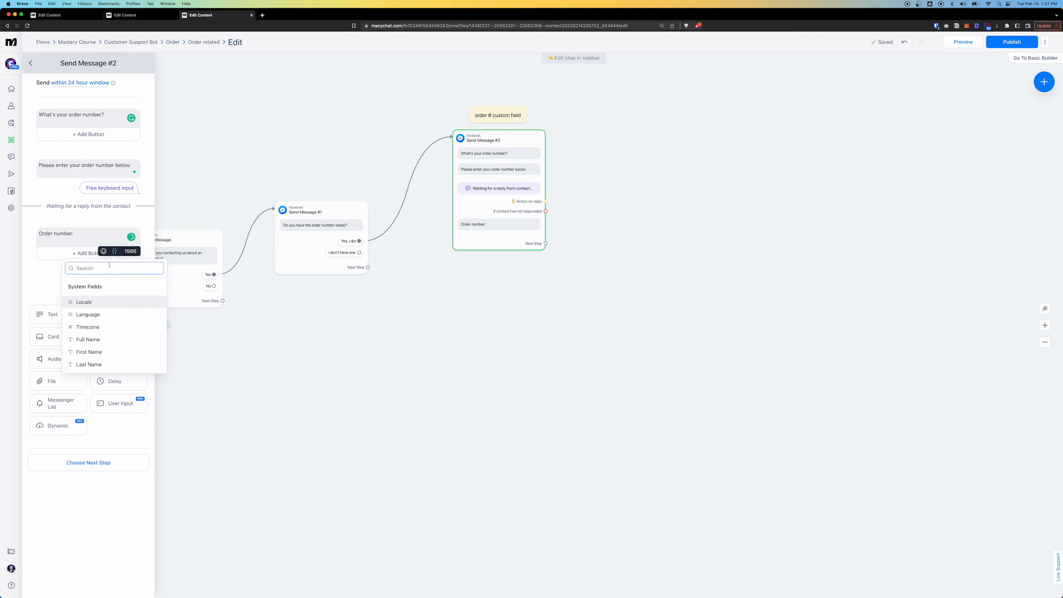
type("orde")
left_click(106, 302)
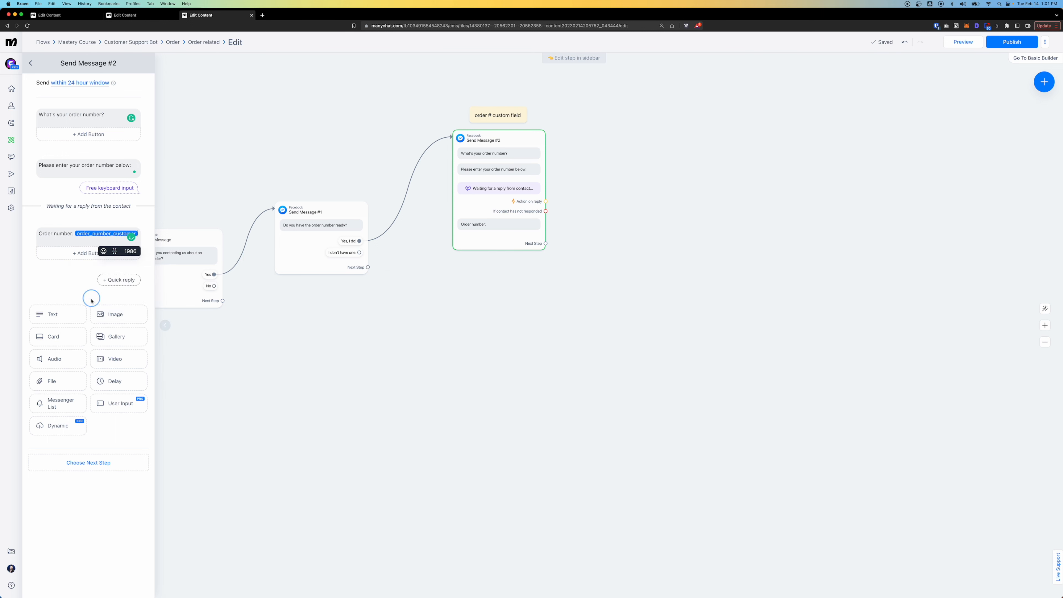
left_click(85, 252)
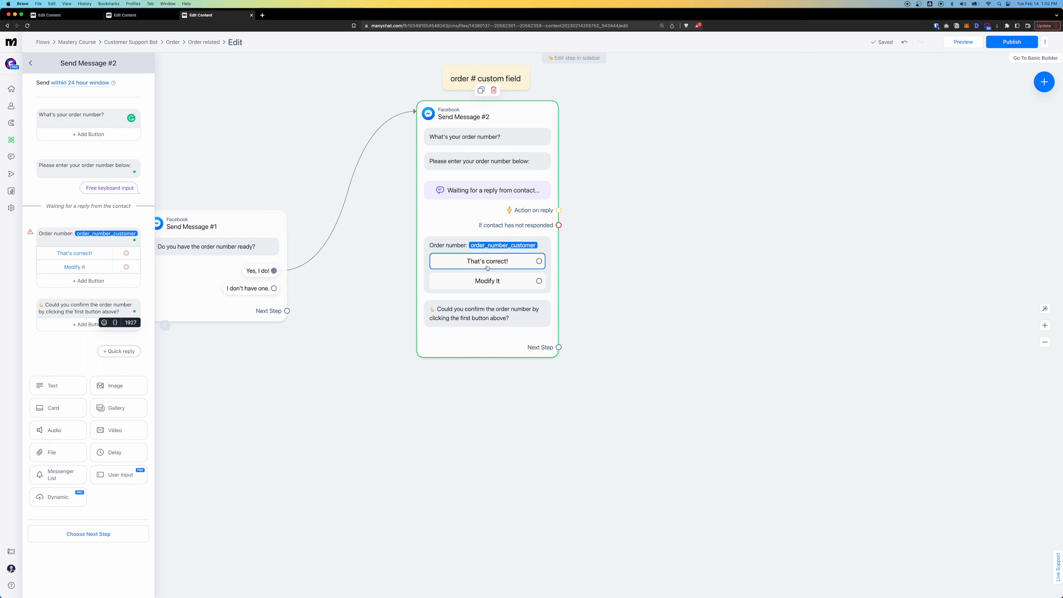
Connect the "That's correct!" and "Modify It" buttons of Send Message #2 each to its own new Messenger message.
scroll(490, 268, "down", 3)
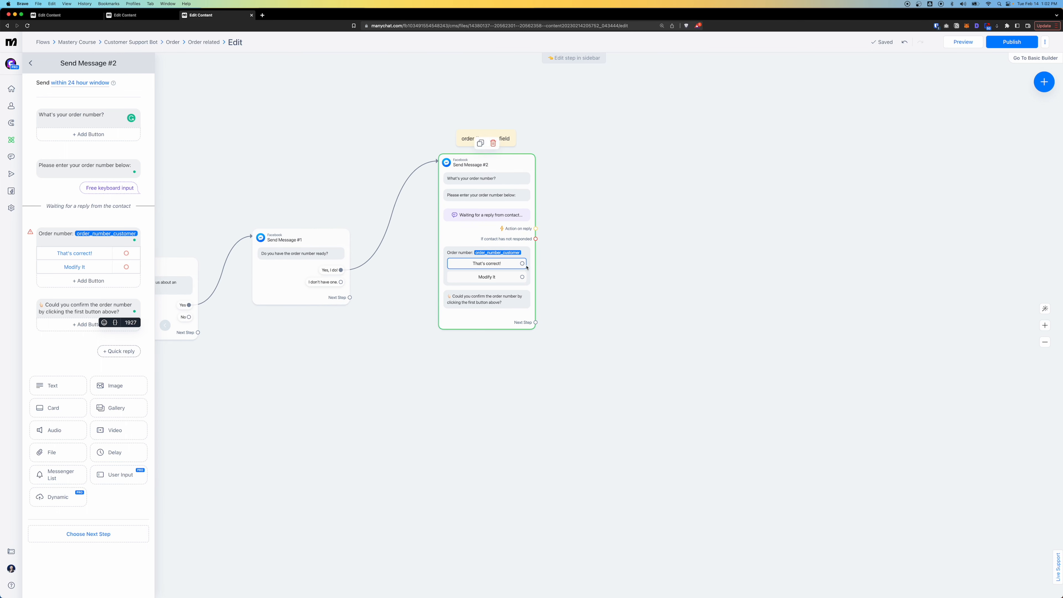
left_click_drag(522, 263, 647, 171)
left_click(697, 172)
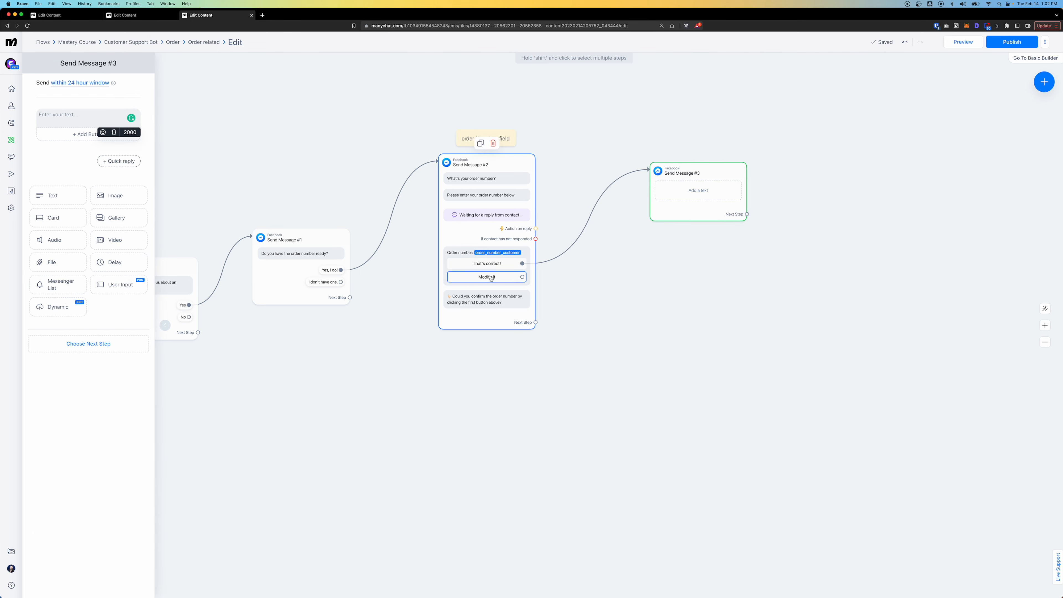
left_click_drag(522, 277, 670, 308)
left_click(670, 307)
In Send Message #4, add a User Input asking "What's your order number, please enter below:" and remove the empty text block.
key("super+c")
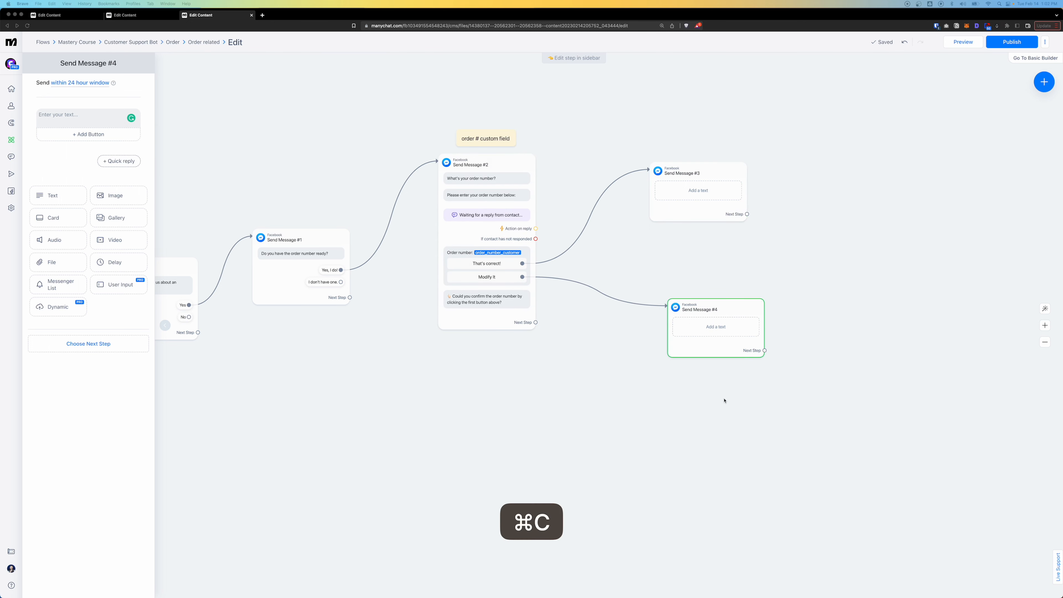
left_click(118, 284)
key("super+v")
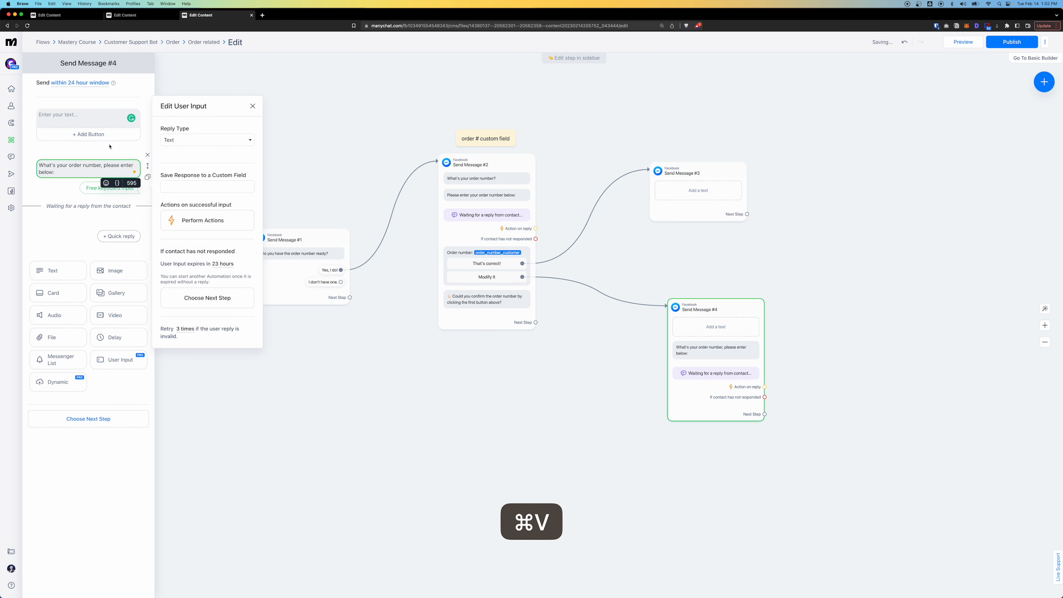
left_click(147, 111)
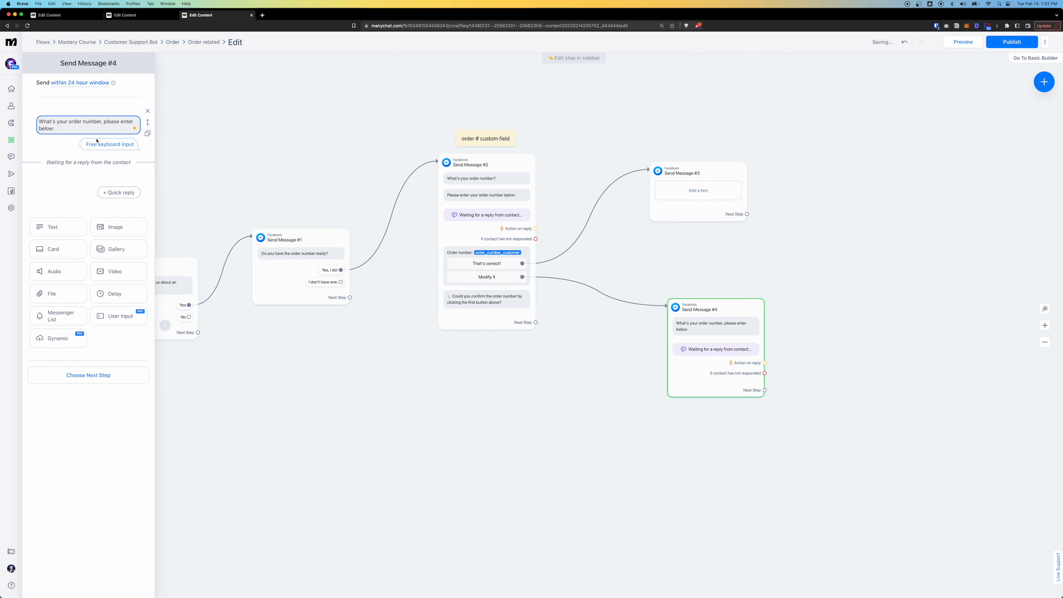
Save the reply to Send Message #4's order number question in the existing order_number_customer field.
left_click(97, 143)
left_click(181, 143)
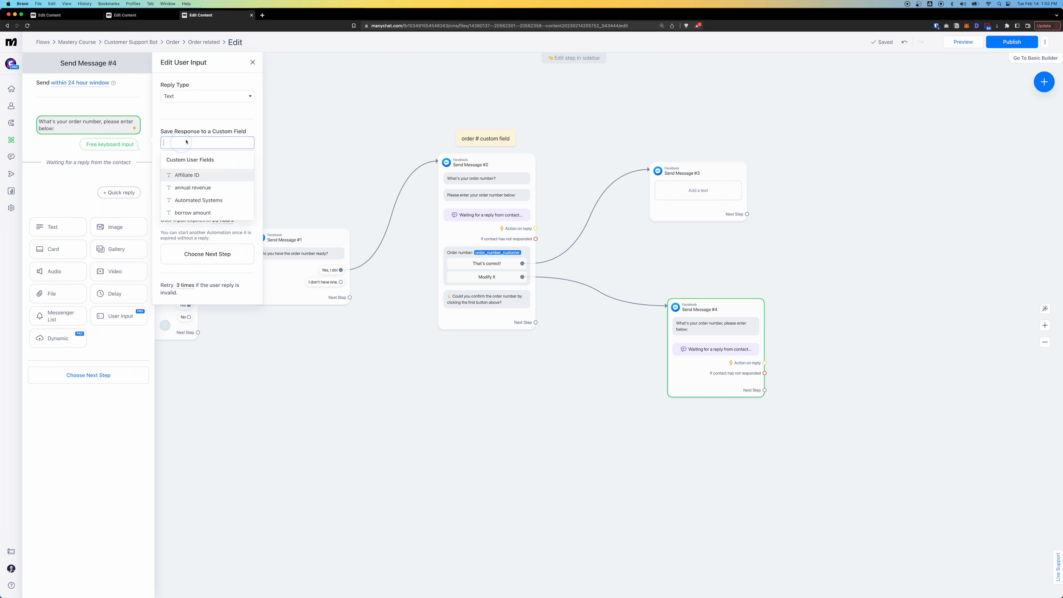
type("order")
left_click(197, 176)
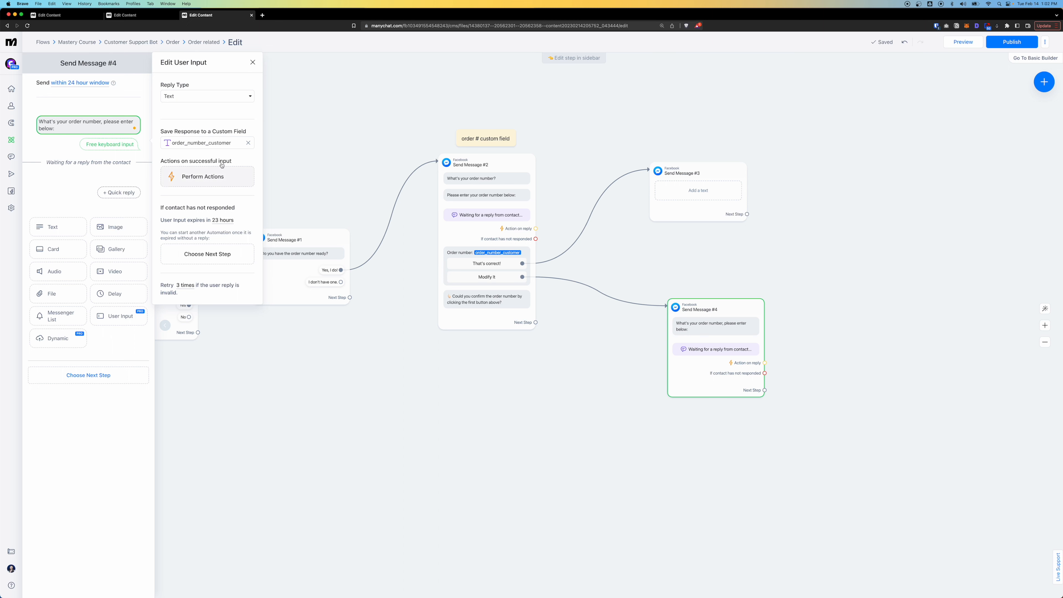
Add the text "Just to confirm, the order number you enter is" followed by the order_number_customer field to Send Message #4.
left_click(45, 231)
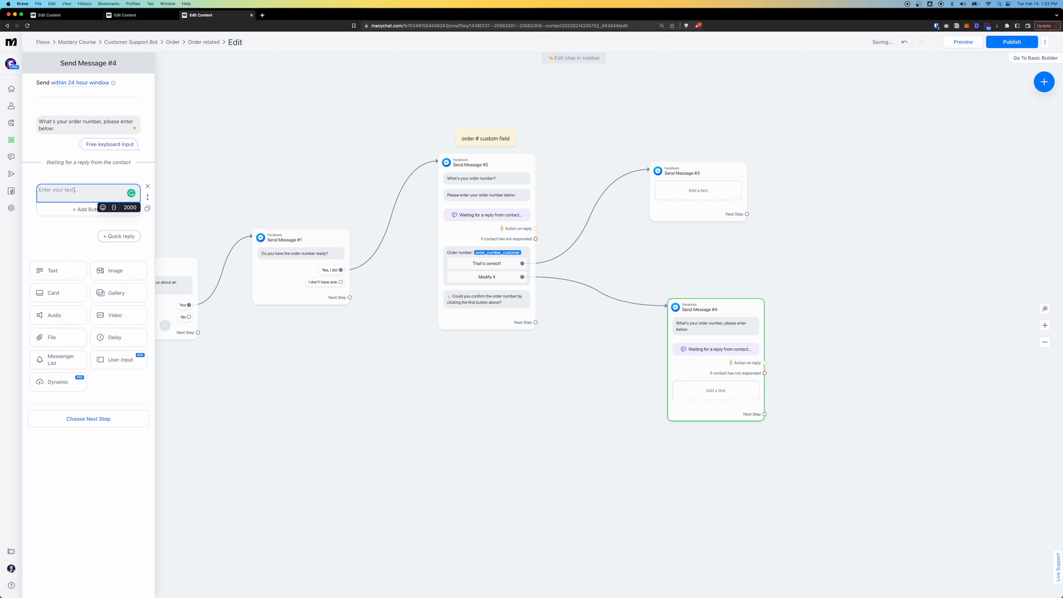
key("super+v")
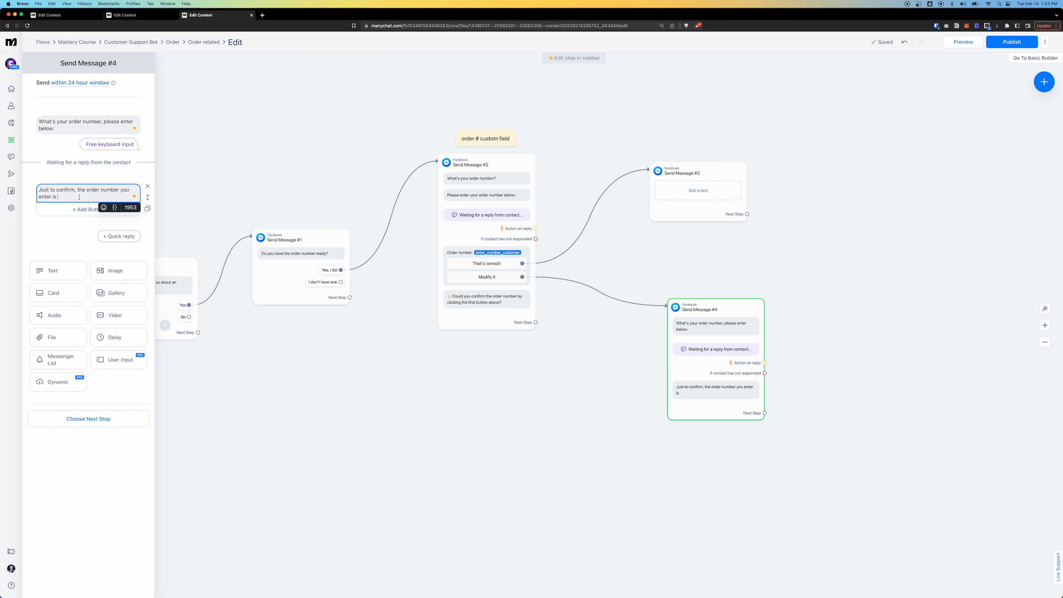
left_click(114, 207)
type("order")
left_click(124, 255)
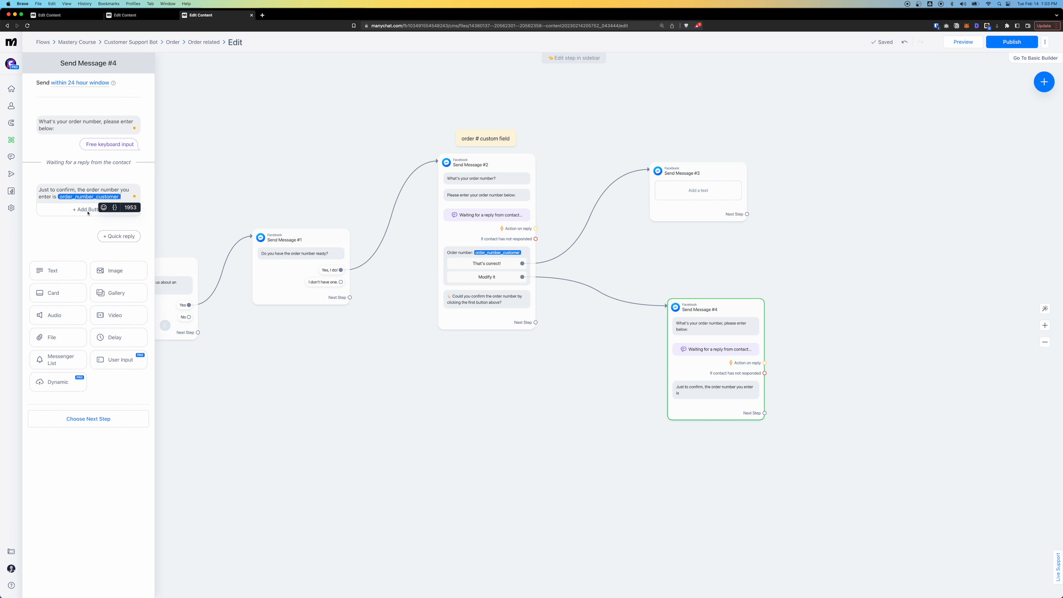
left_click(61, 233)
Add the buttons "That's correct!" and "Modify It!" under Send Message #4's confirmation text.
left_click(65, 210)
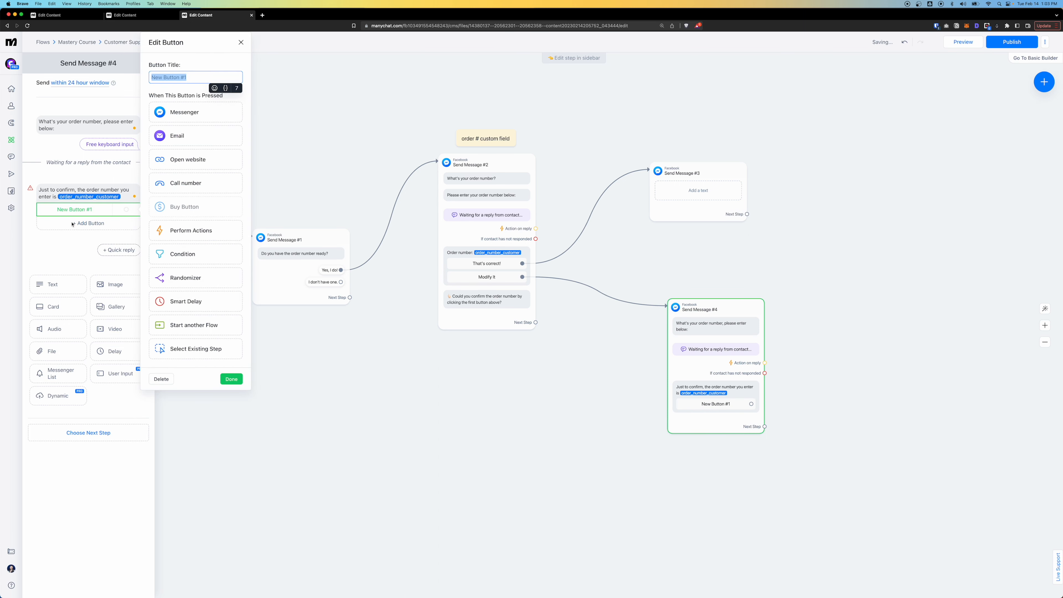
left_click(72, 224)
left_click(82, 227)
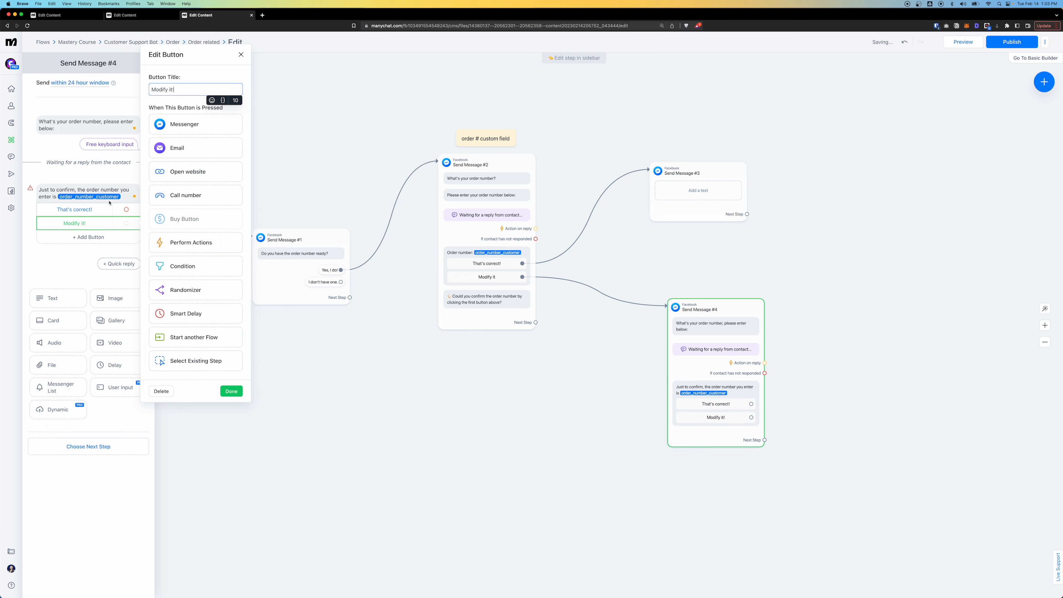
left_click(57, 260)
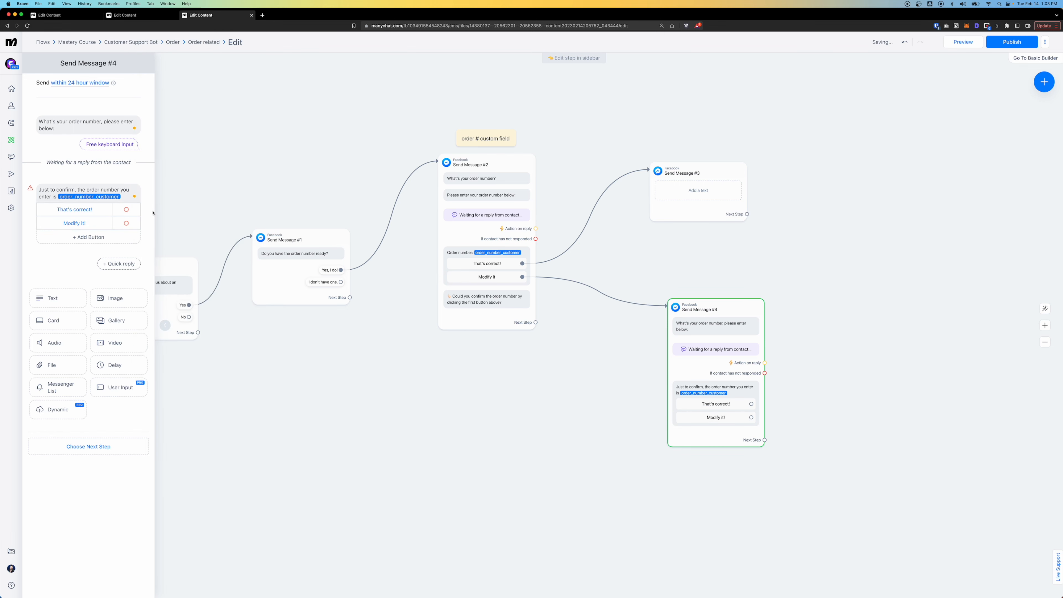
Rearrange Send Messages #3 and #4, connecting #4's "That's correct!" button to Send Message #3 and its "Modify It!" button to Send Message #2.
left_click_drag(730, 349, 712, 308)
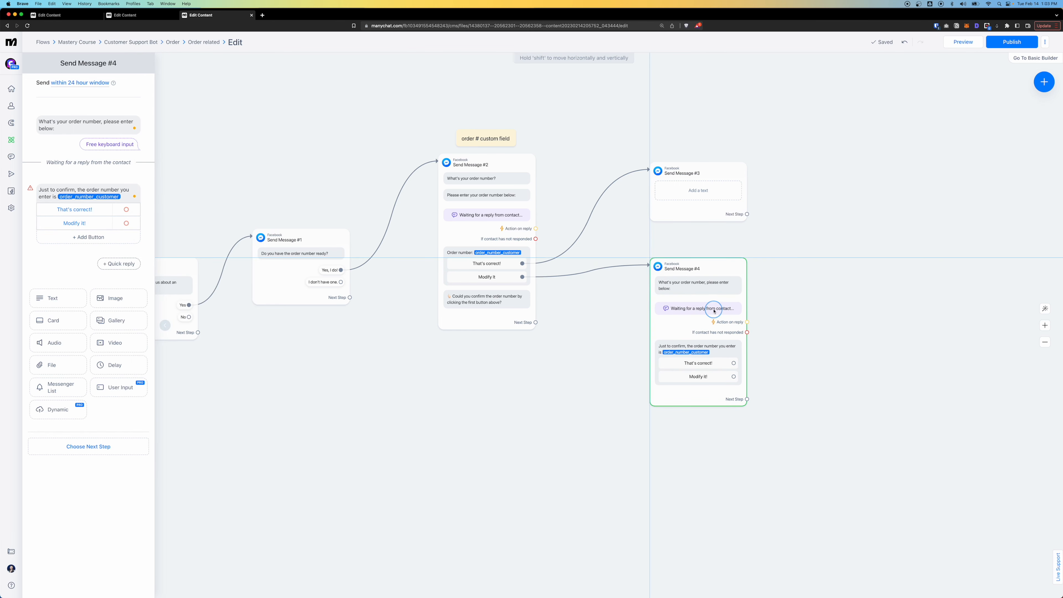
left_click(734, 363)
left_click(668, 174)
left_click_drag(667, 174, 708, 141)
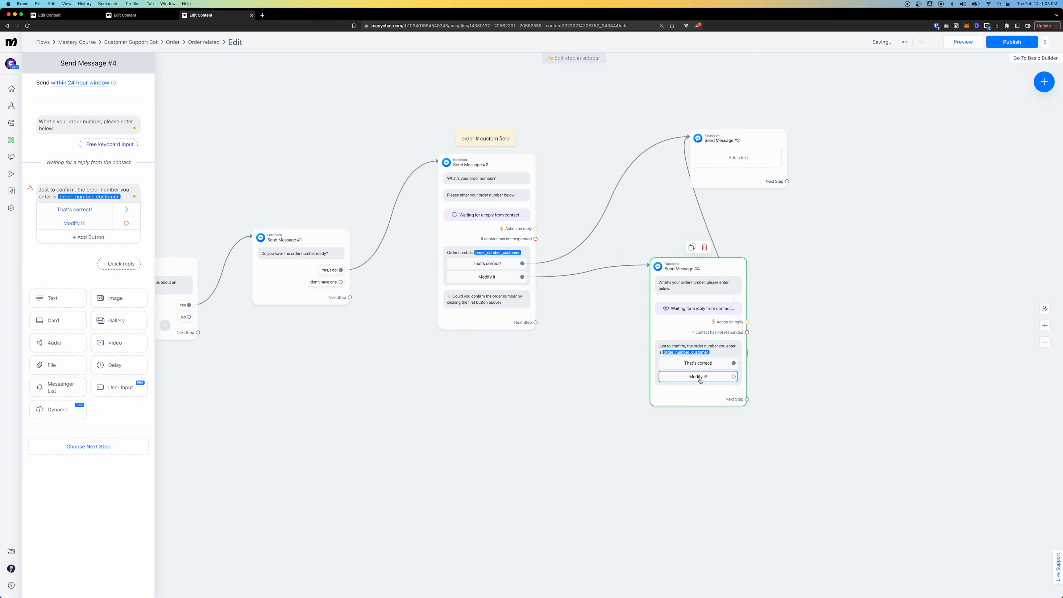
left_click(734, 376)
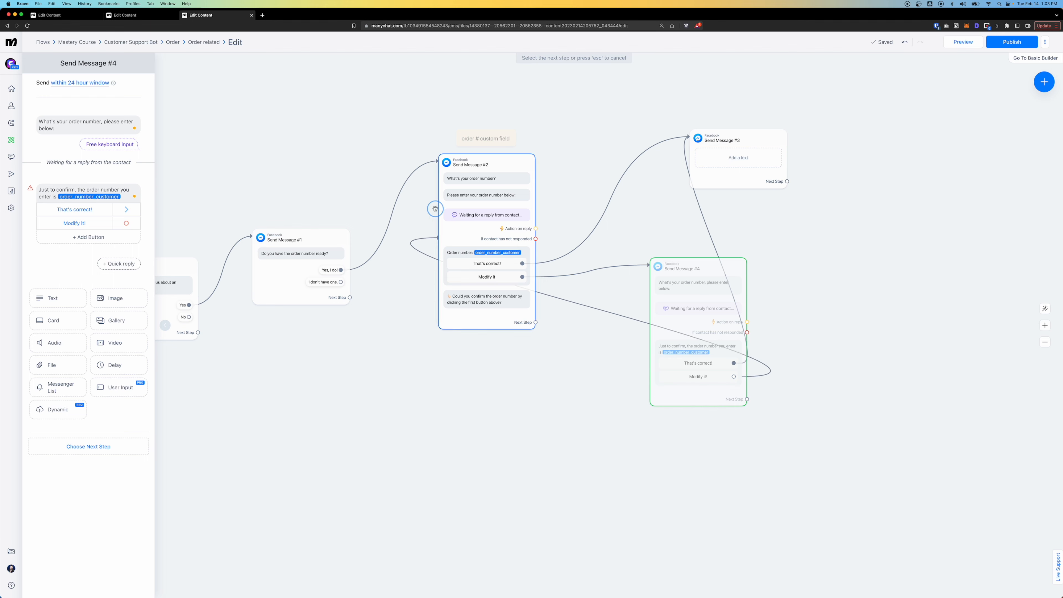
left_click(454, 165)
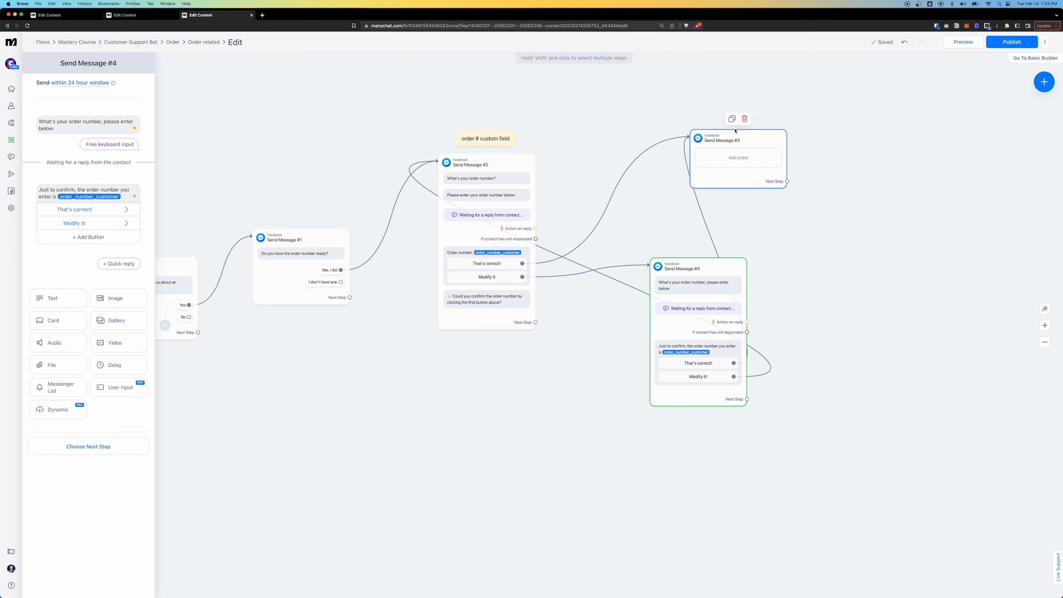
Have Send Message #3 ask "What's your first name?" through a User Input block and delete the duplicate text block above it.
left_click(770, 136)
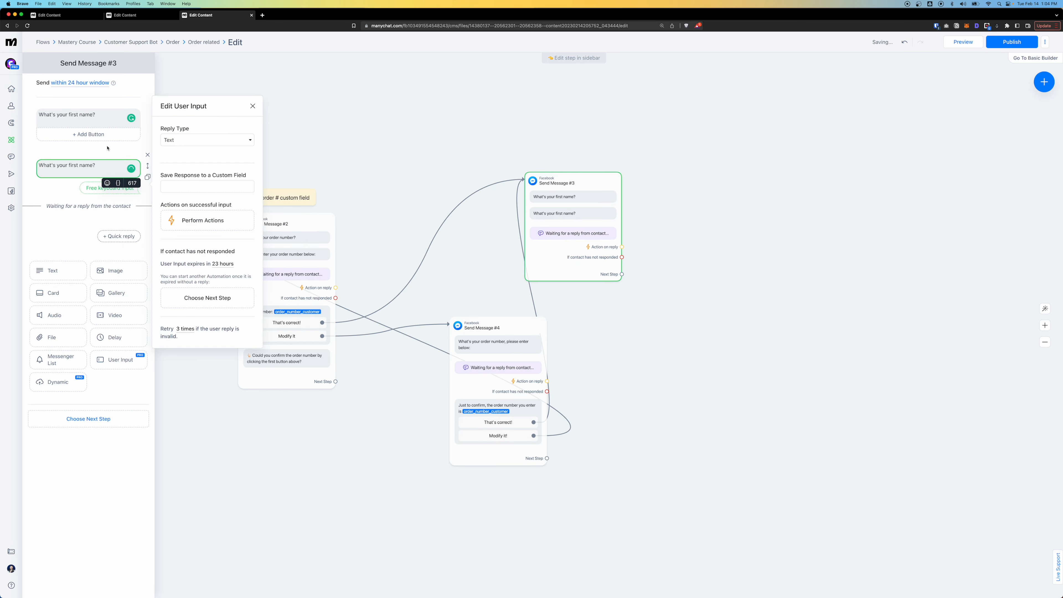
left_click(147, 107)
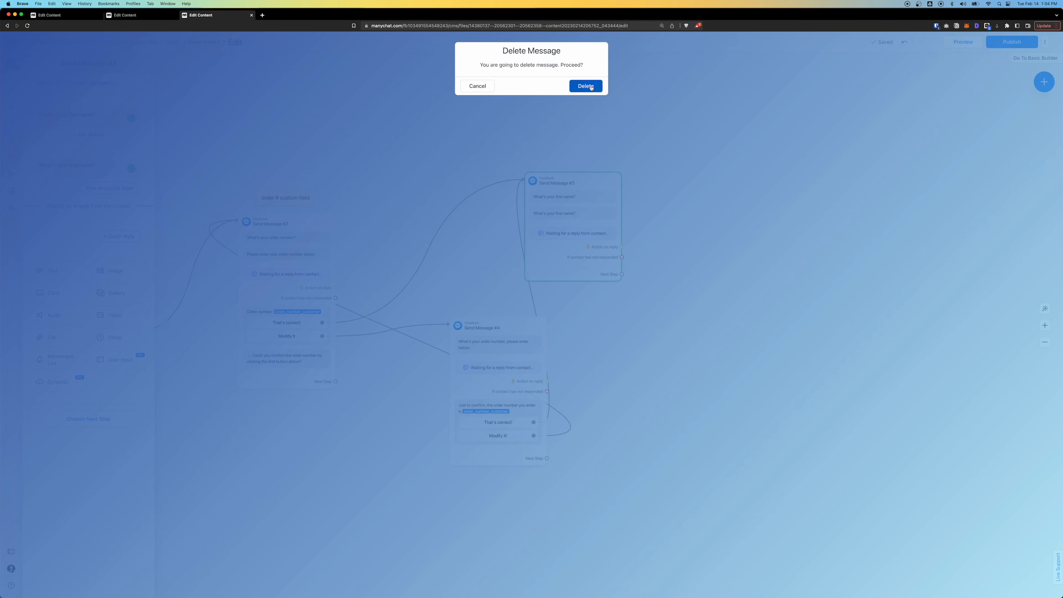
left_click(586, 85)
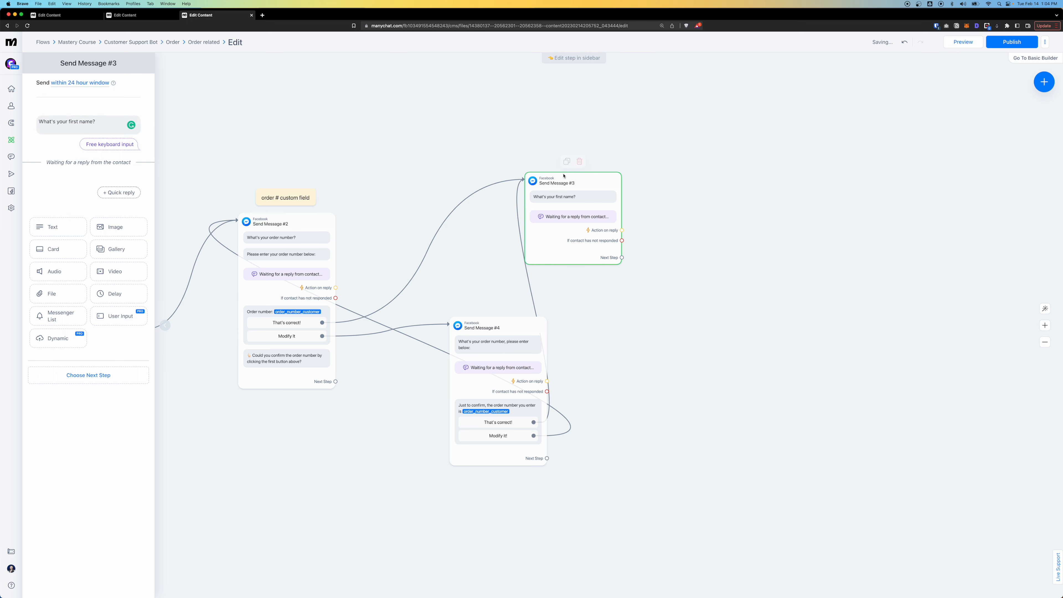
Set the reply type of Send Message #3's first-name question to First name and clear its "Skip" button text.
left_click(110, 144)
left_click(178, 99)
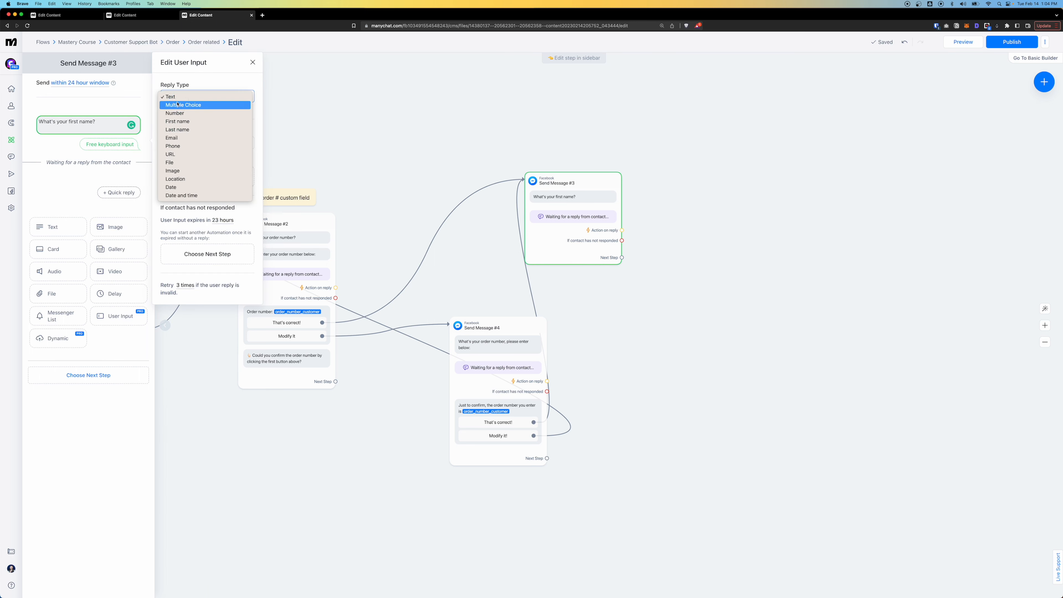
left_click(197, 97)
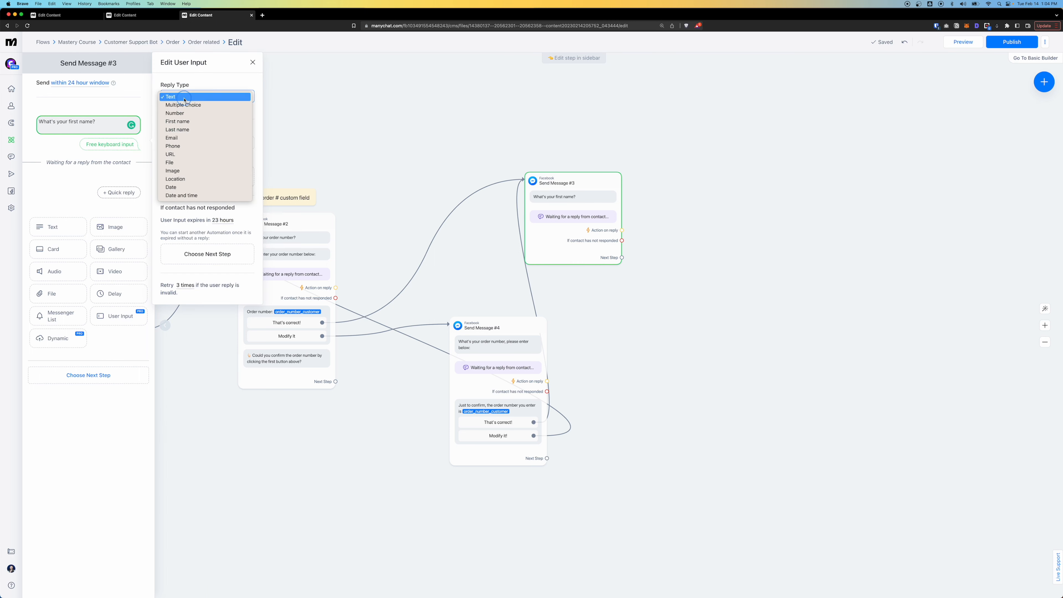
left_click(175, 121)
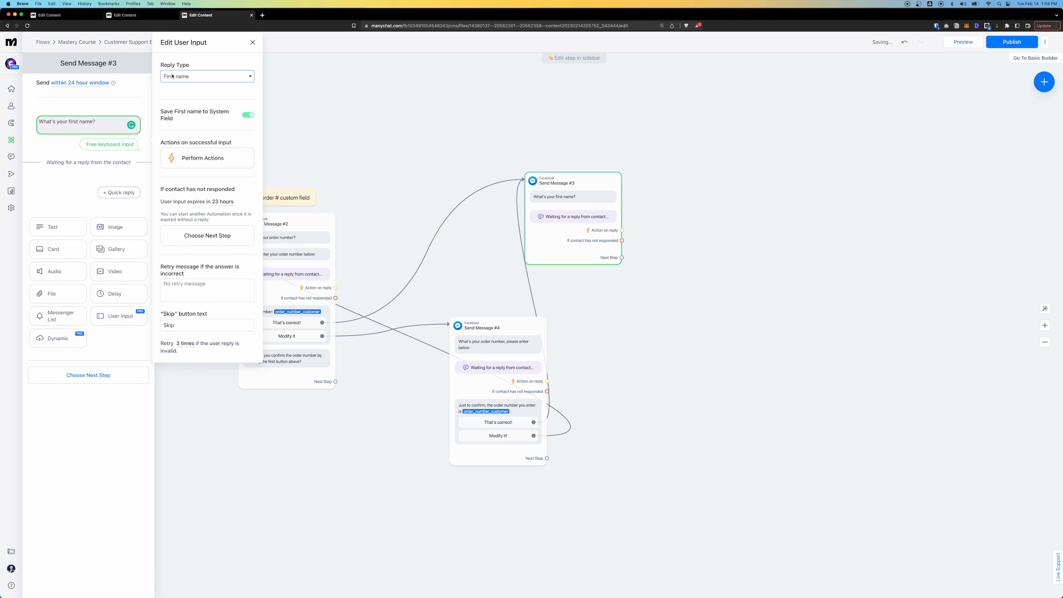
double_click(176, 326)
key("BackSpace")
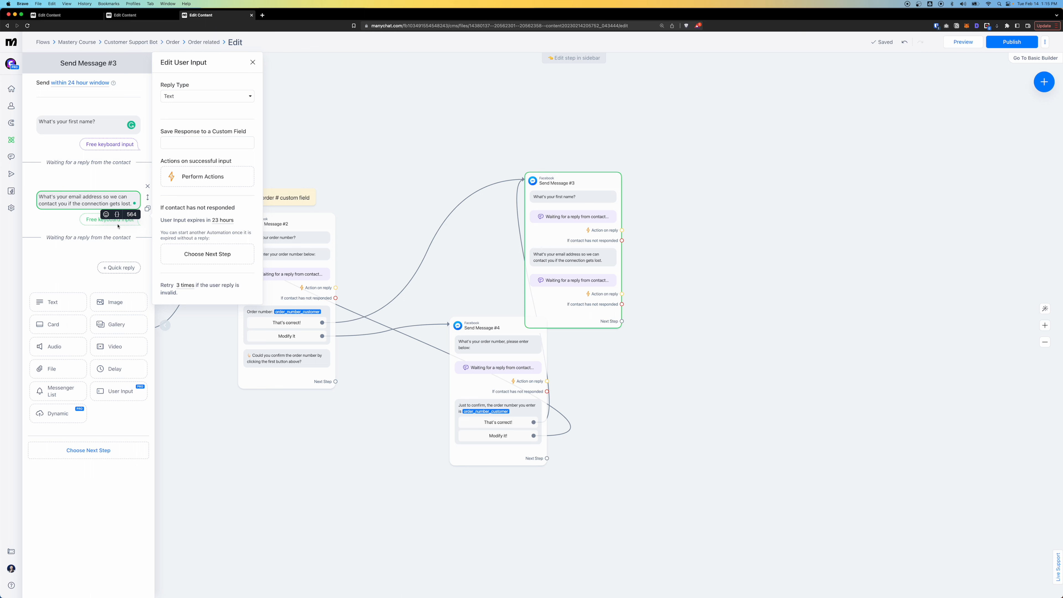
Set the reply type of Send Message #3's email question to Email and move the message farther from Send Message #4.
left_click(193, 94)
left_click(193, 142)
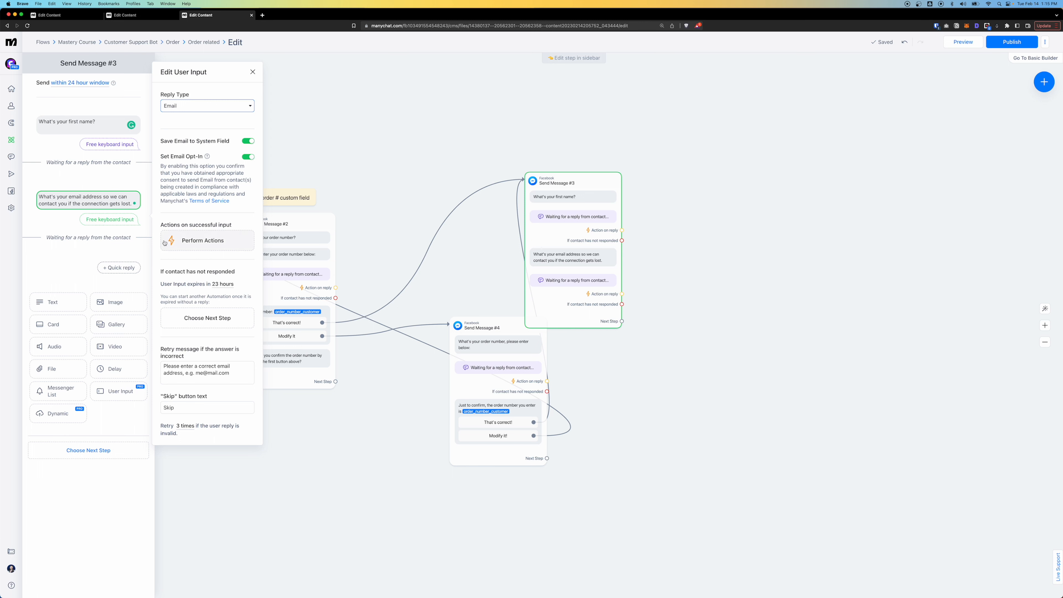
left_click(70, 259)
left_click_drag(755, 321, 599, 303)
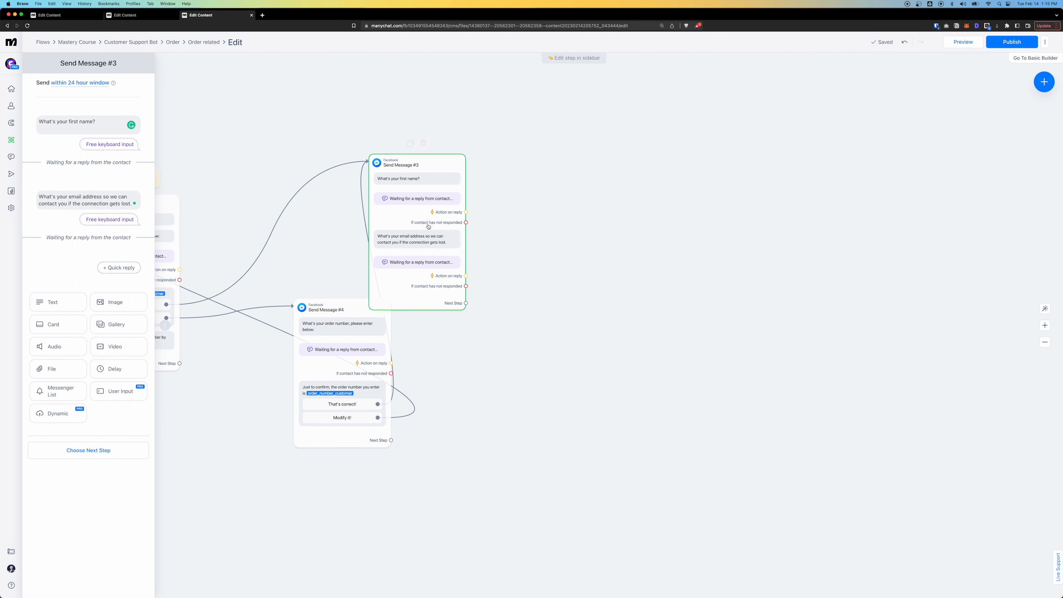
left_click_drag(427, 226, 492, 217)
Turn off Set Email Opt-In for the email question in Send Message #3.
left_click(492, 233)
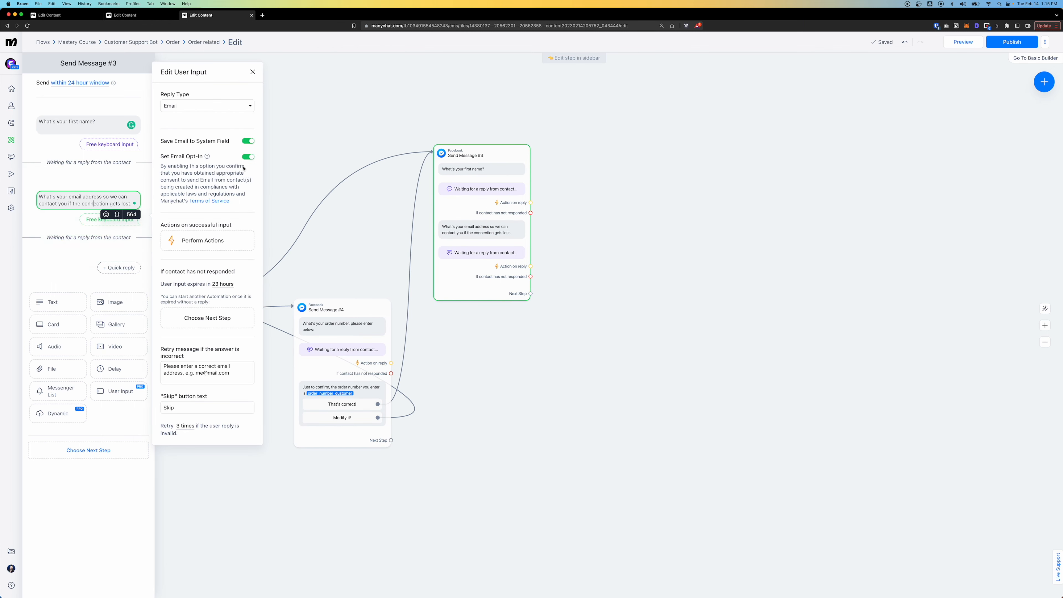
left_click(248, 157)
left_click_drag(696, 253, 693, 254)
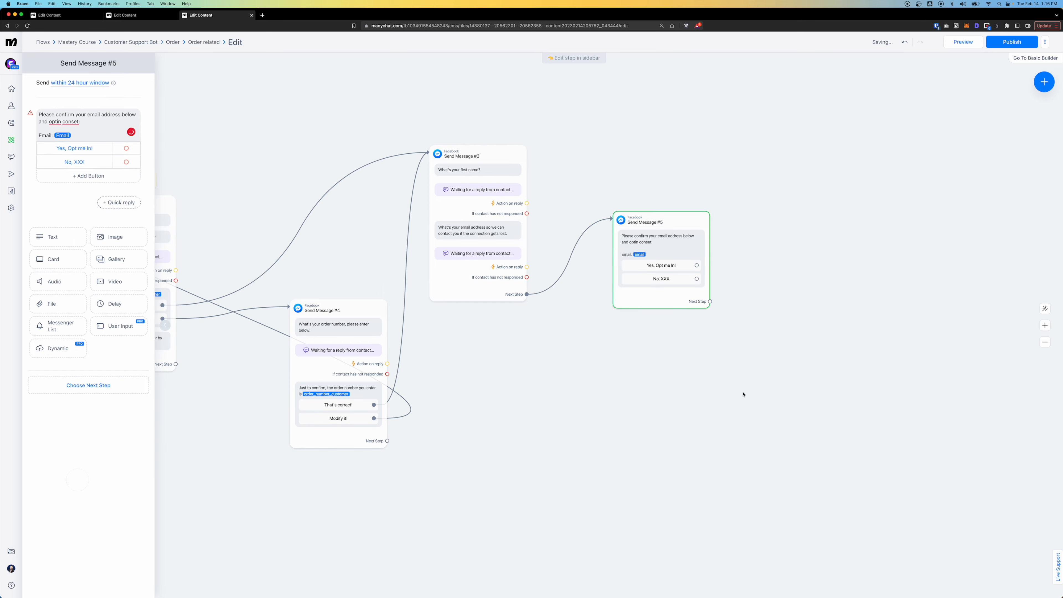
Examine Send Message #5's email confirmation text, its Email field and its opt-in buttons.
left_click(743, 394)
left_click(517, 363)
left_click(455, 226)
left_click(596, 363)
scroll(645, 325, "up", 5)
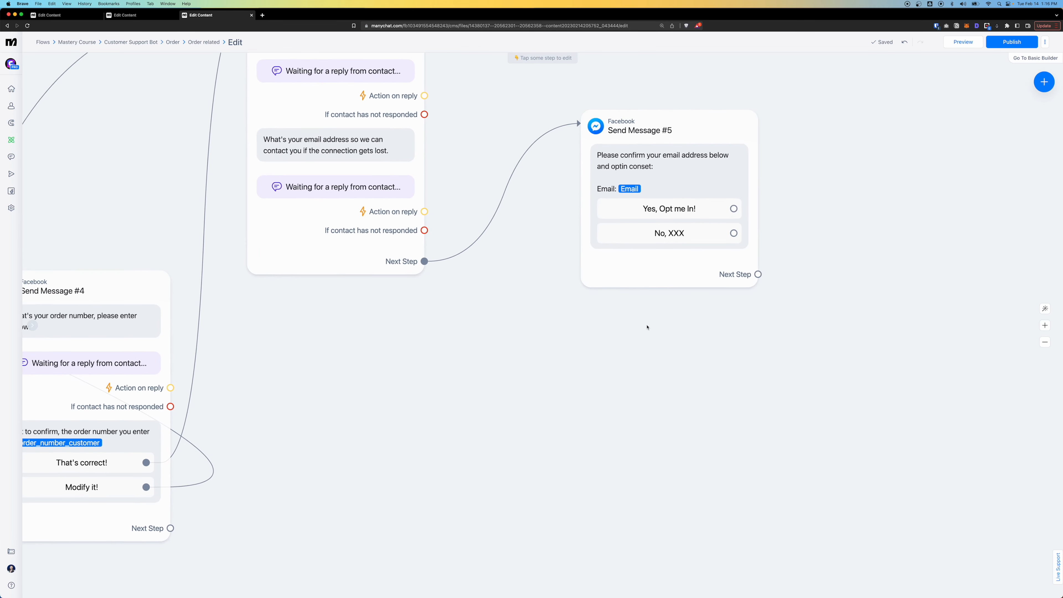
left_click_drag(529, 484, 508, 492)
left_click_drag(607, 268, 574, 260)
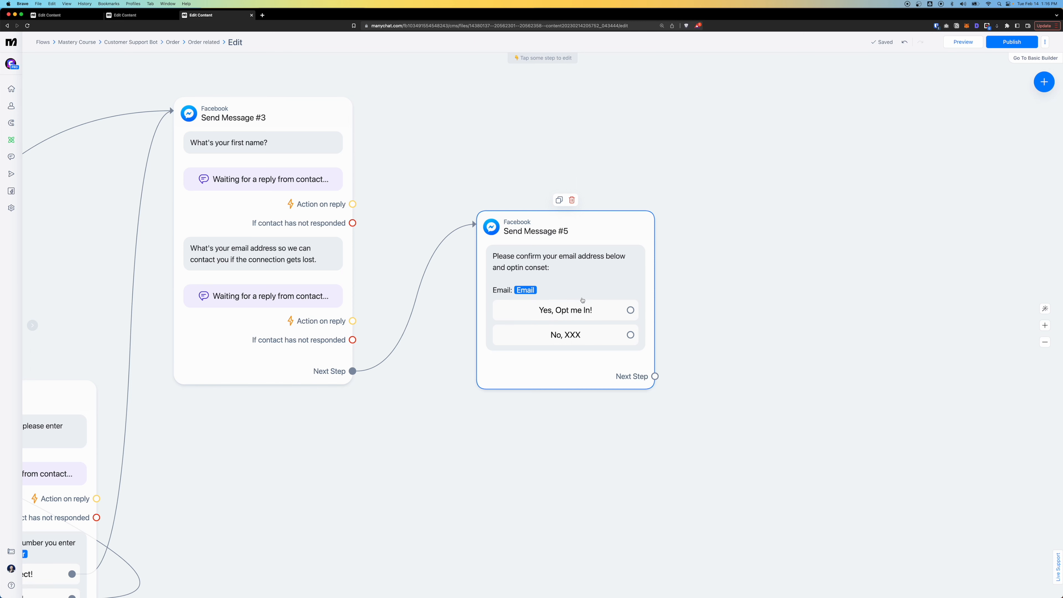
scroll(581, 304, "down", 5)
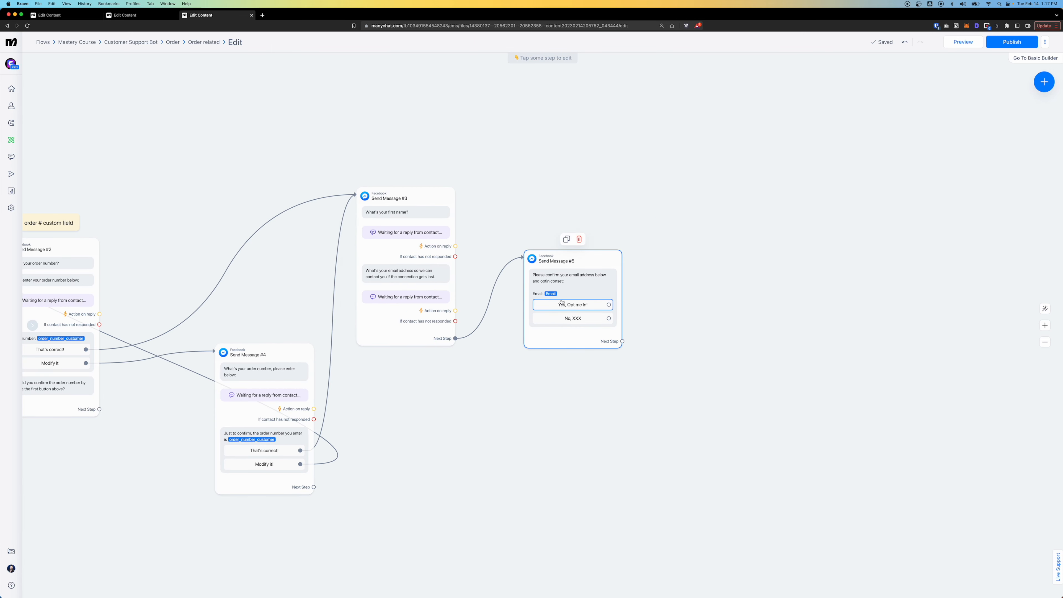
Delete the Send Message #5 opt-in confirmation from the flow.
left_click_drag(580, 291, 597, 306)
left_click(597, 306)
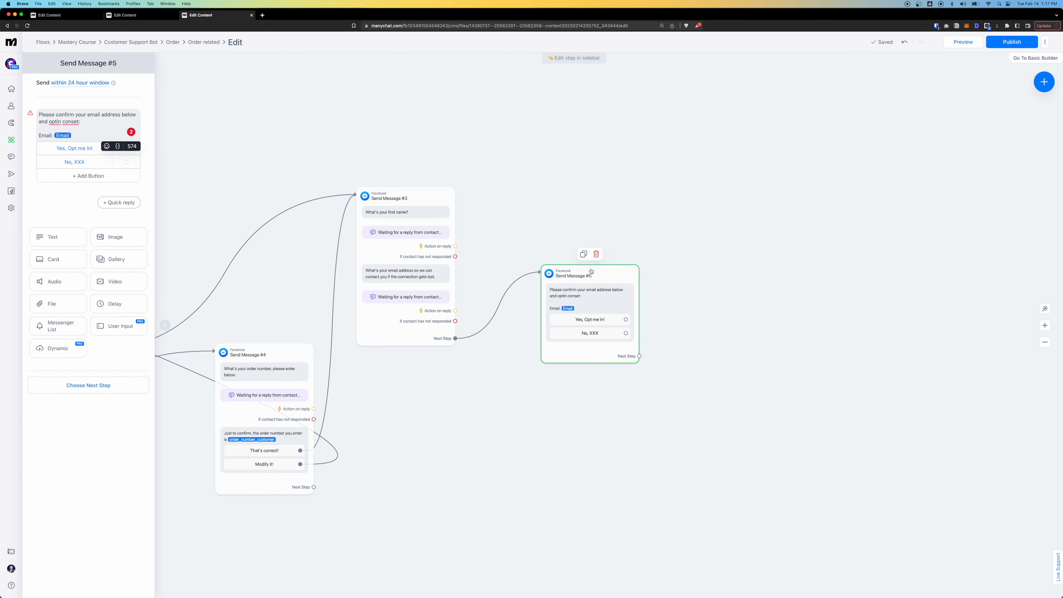
left_click(599, 255)
left_click(599, 78)
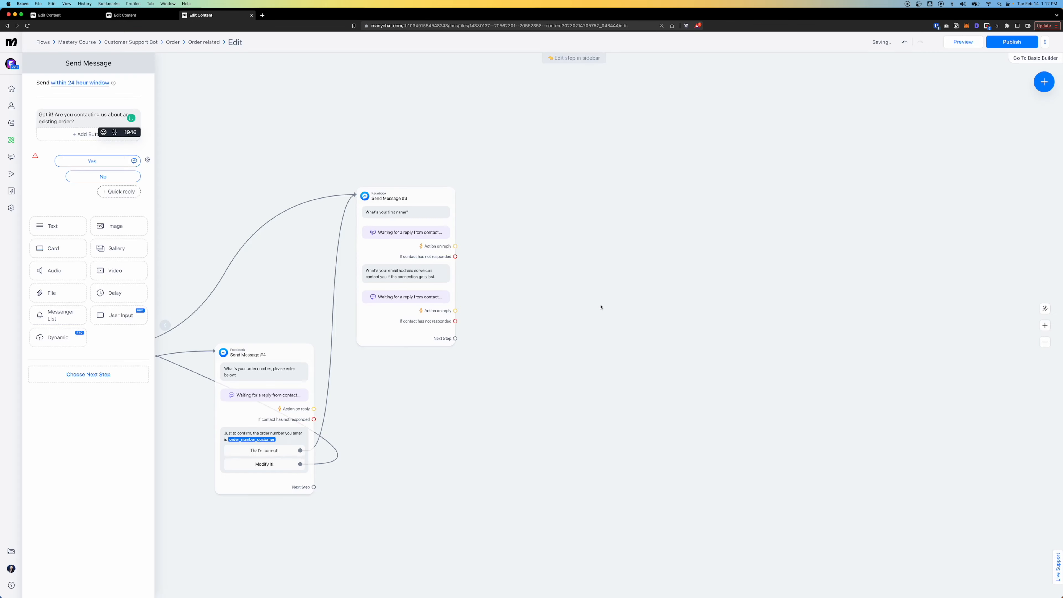
Turn Set Email Opt-In back on for the email question in Send Message #3.
left_click(401, 233)
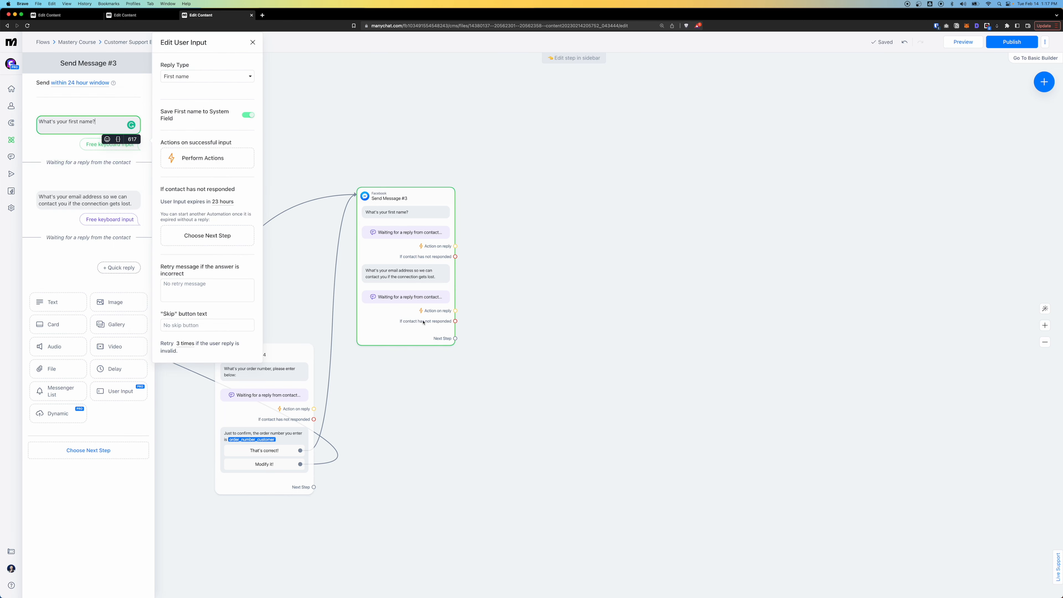
left_click(88, 200)
left_click(248, 179)
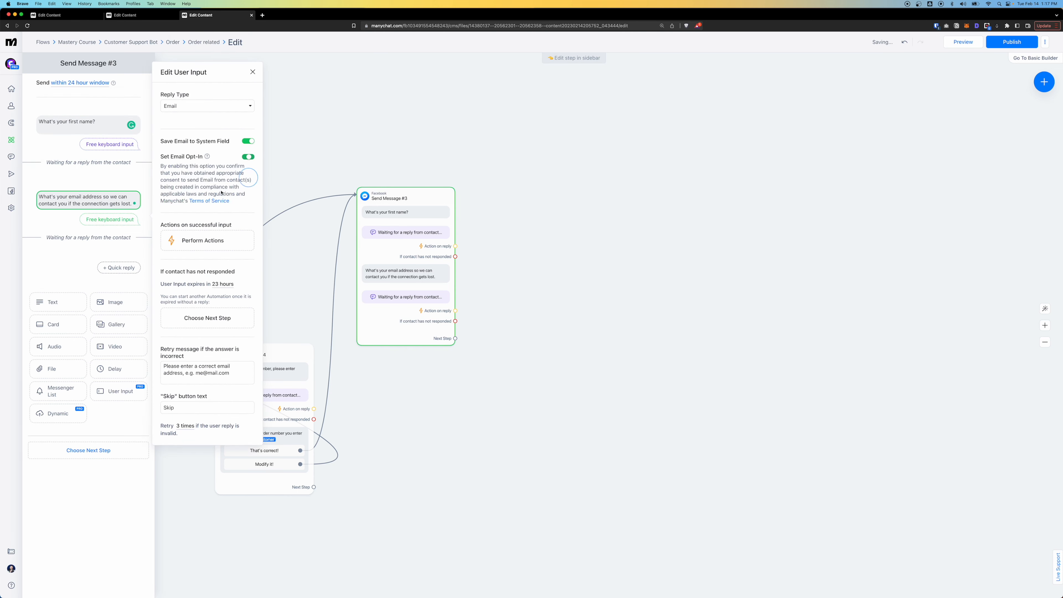
left_click(451, 138)
Place a Condition step near Send Message #3 and have it check that Existing Contact is true.
scroll(449, 276, "down", 5)
scroll(450, 277, "up", 1)
mouse_move(499, 293)
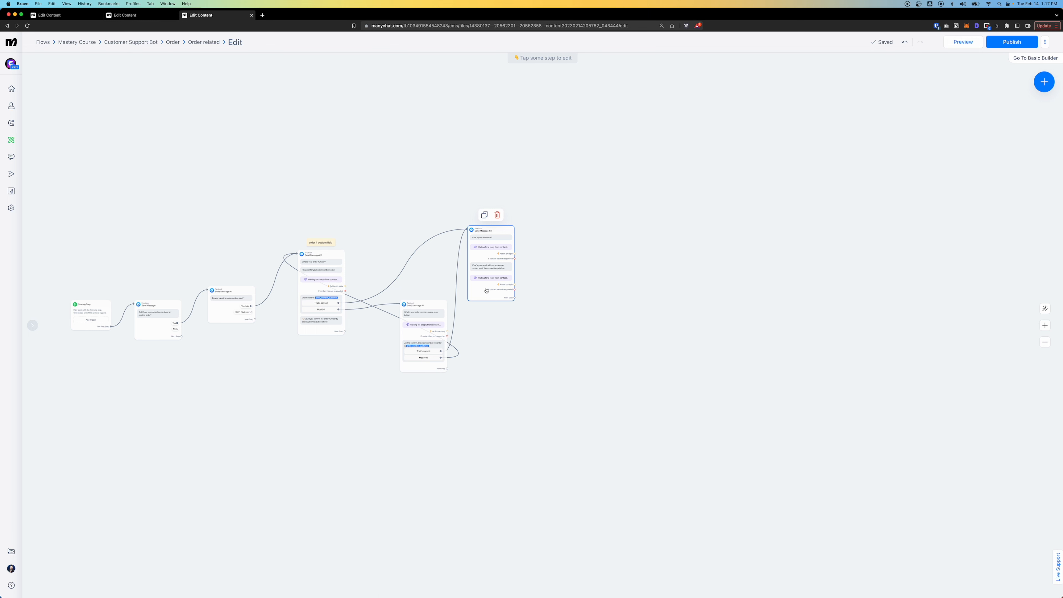
scroll(486, 291, "up", 5)
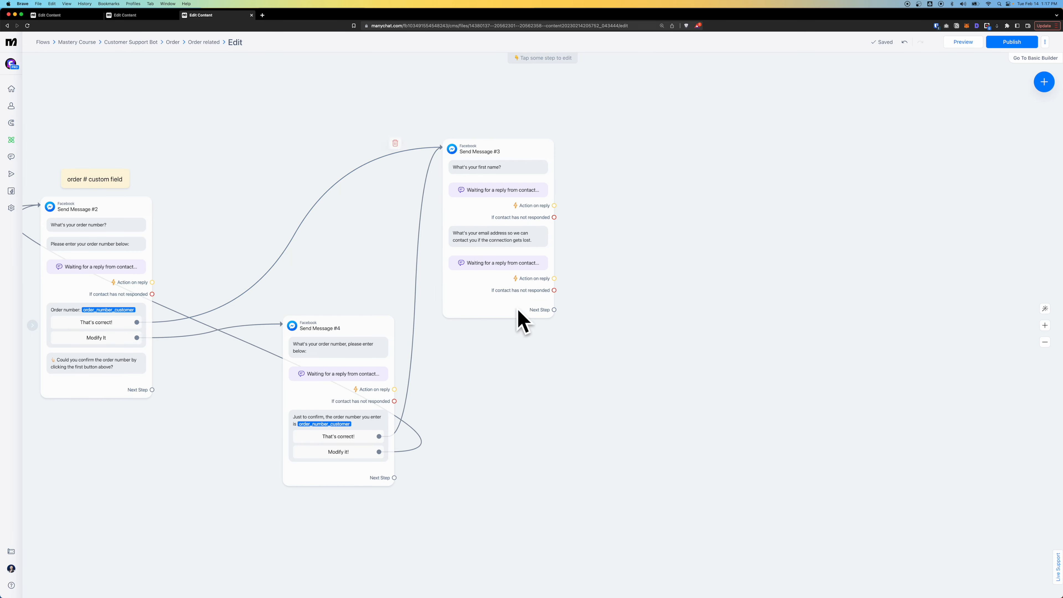
scroll(558, 396, "down", 3)
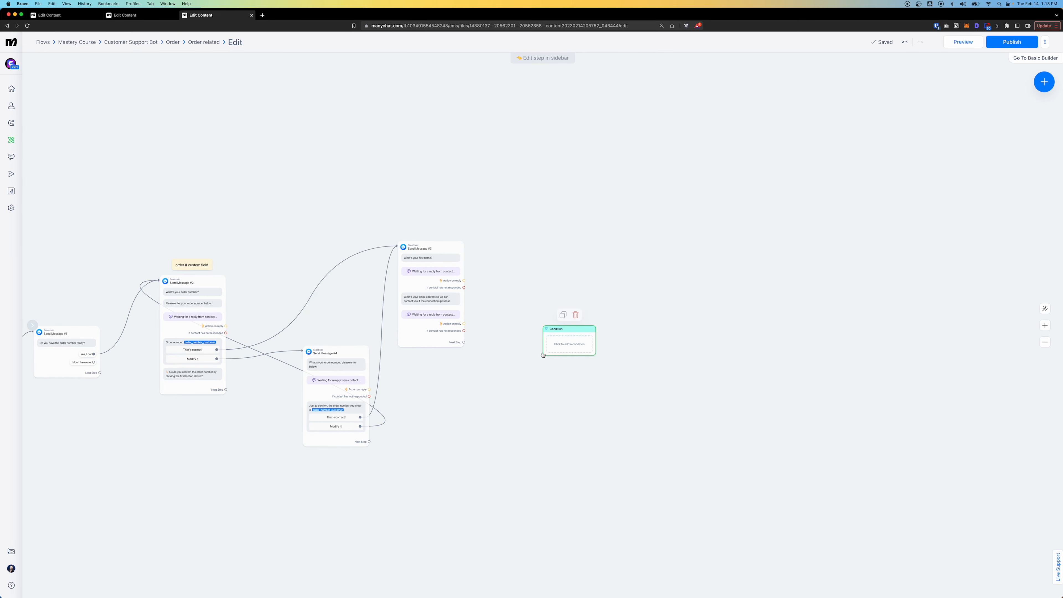
left_click(563, 345)
scroll(112, 137, "up", 2)
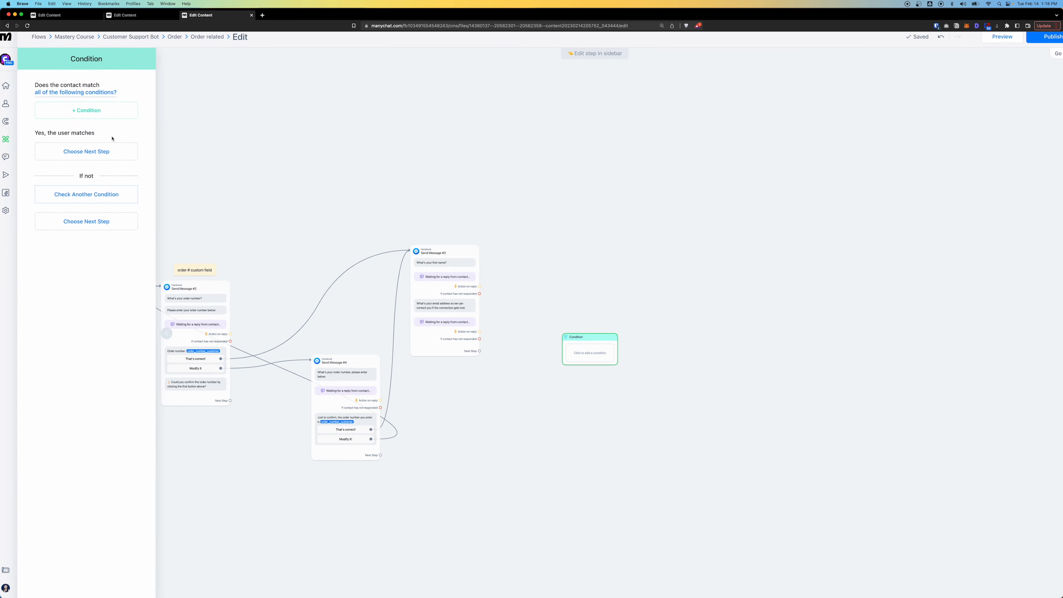
left_click(102, 124)
scroll(80, 253, "down", 3)
scroll(80, 253, "down", 2)
left_click(67, 207)
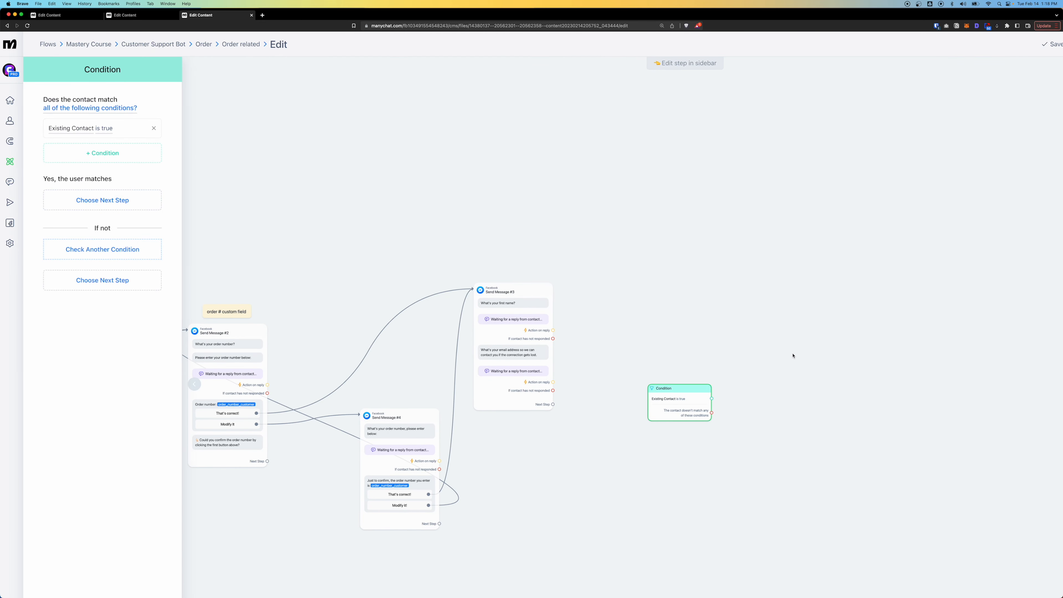
Delete the Existing Contact Condition step.
left_click_drag(782, 349, 653, 296)
scroll(558, 336, "up", 5)
left_click_drag(542, 375, 523, 347)
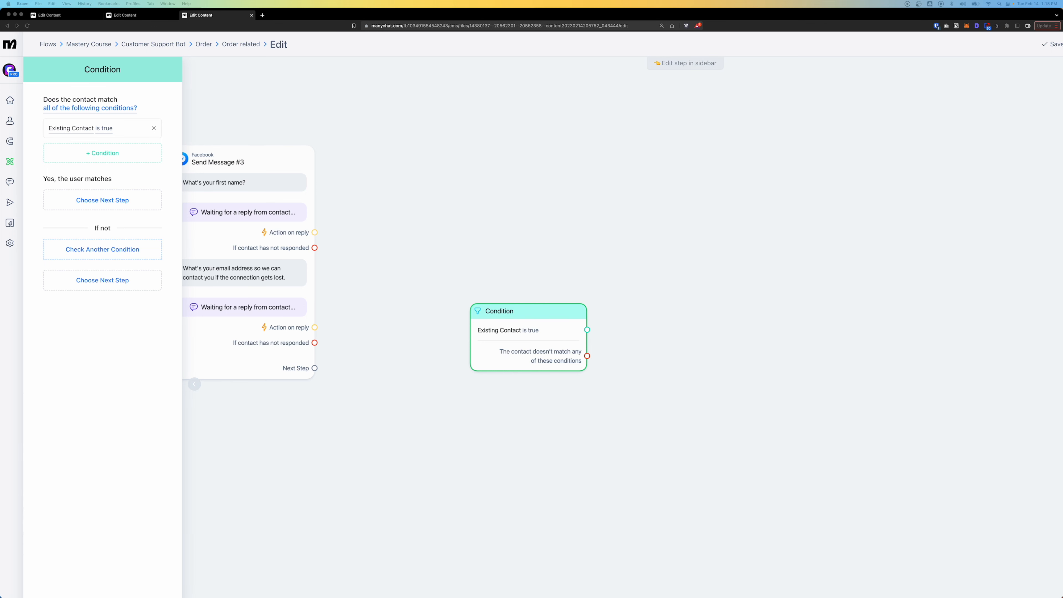
left_click(537, 290)
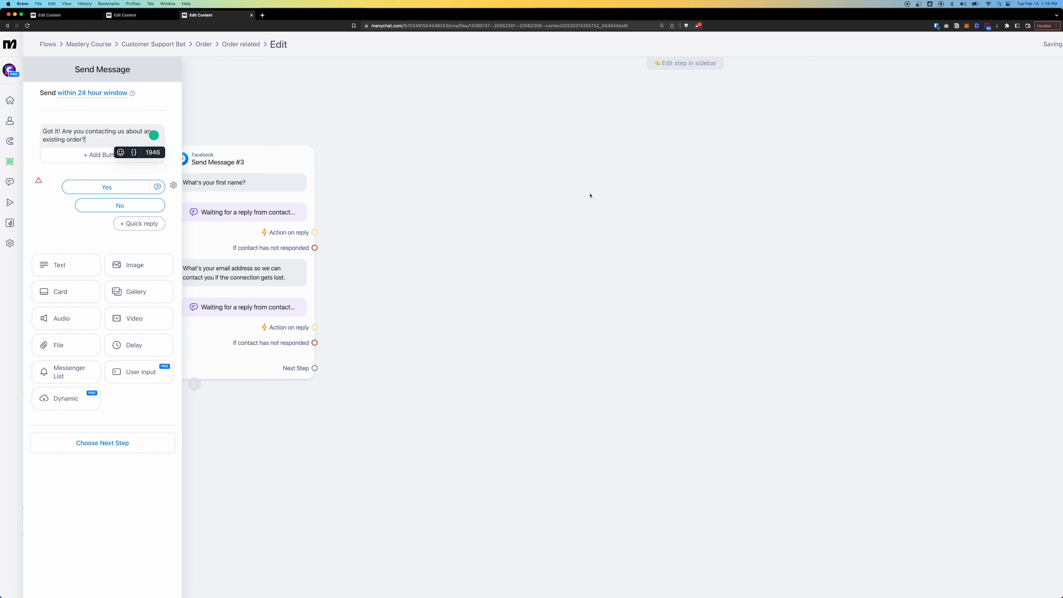
Follow Send Message #3 with a new Messenger step containing the copied text that starts "Thank you! I'm getting a hold of one of our support team".
left_click(386, 303)
key("super+c")
key("super+v")
key("super+c")
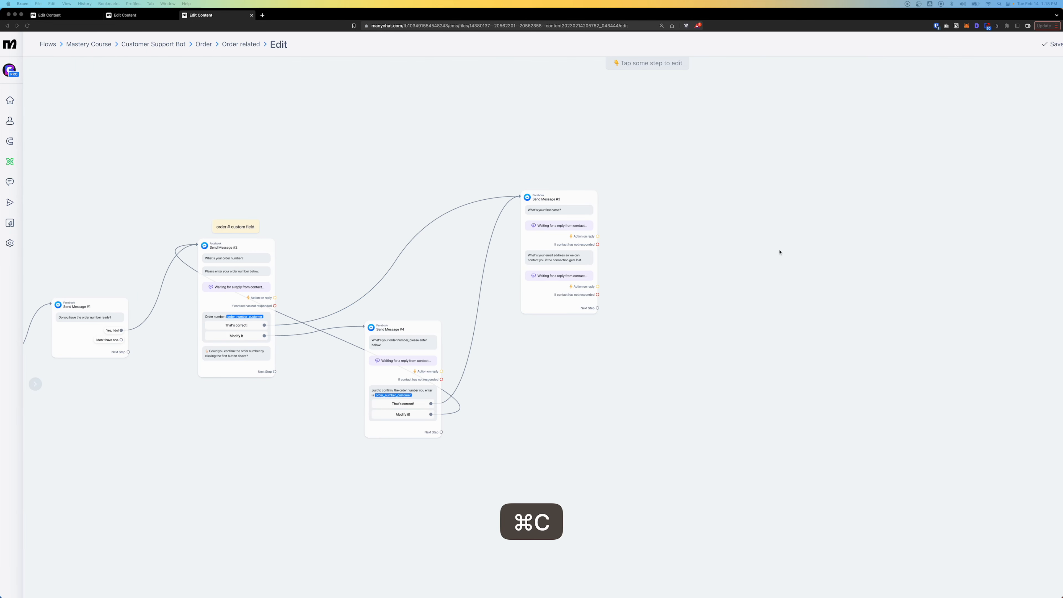
left_click_drag(599, 308, 702, 245)
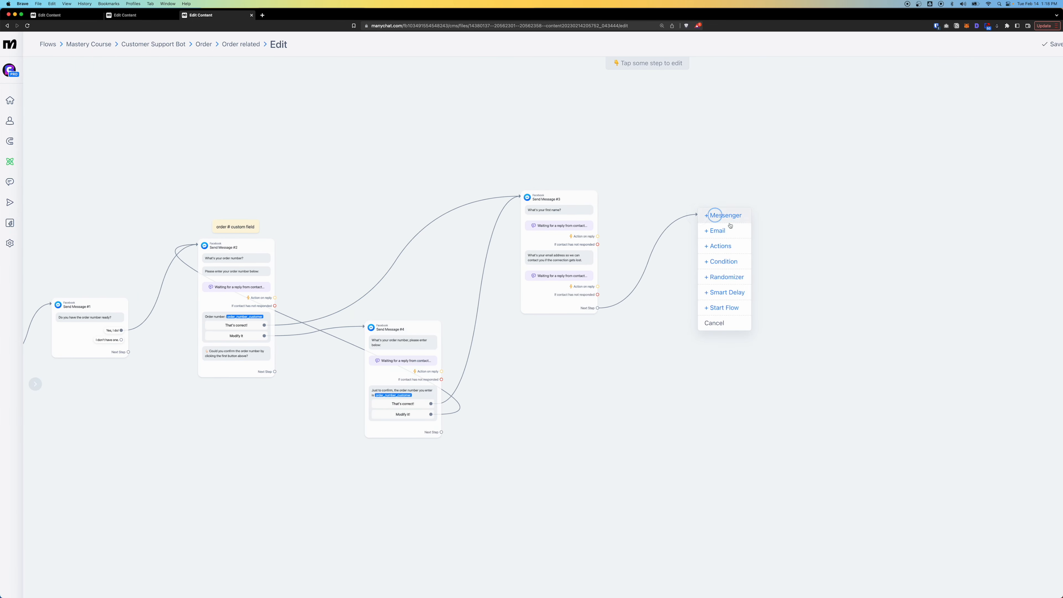
left_click(721, 213)
left_click(121, 132)
key("super+v")
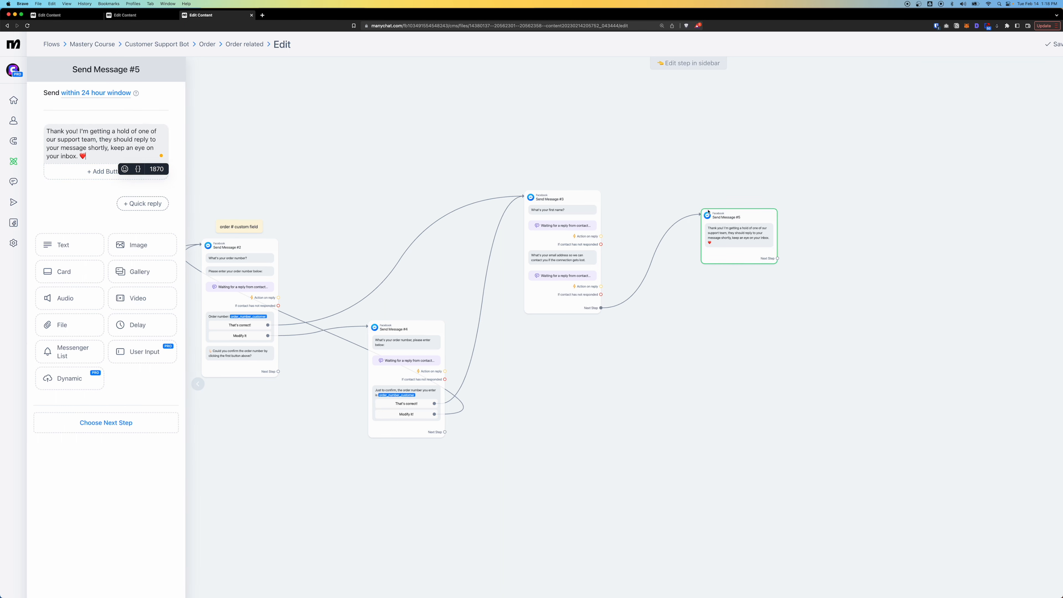
Connect an Actions step after Send Message #5 and add the "Mark conversation as Open" action to it.
key("super+minus")
left_click_drag(824, 304, 655, 305)
left_click_drag(434, 191, 411, 203)
left_click_drag(458, 245, 537, 225)
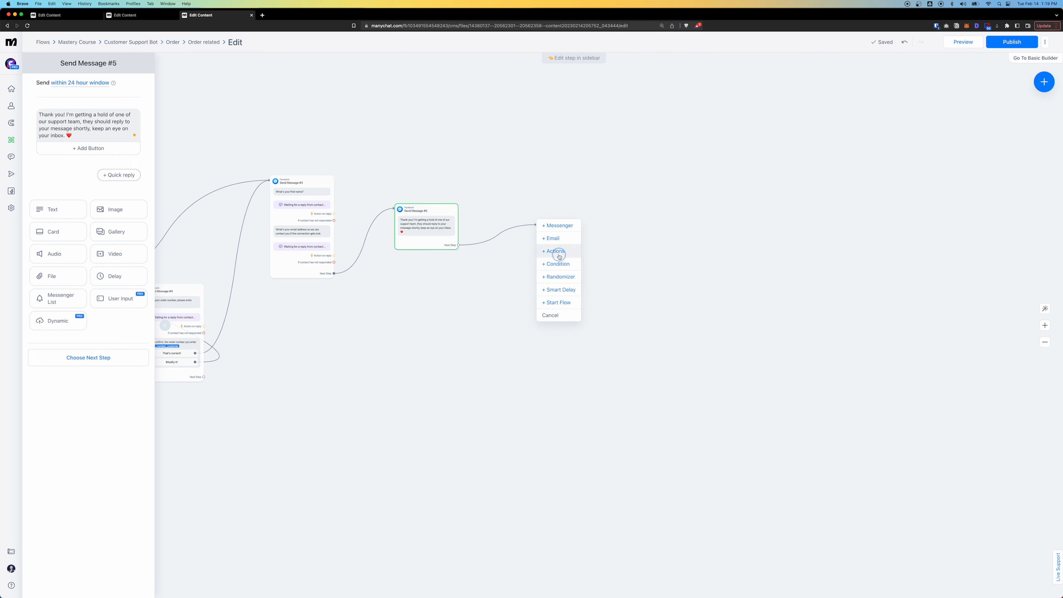
left_click(556, 251)
left_click(81, 98)
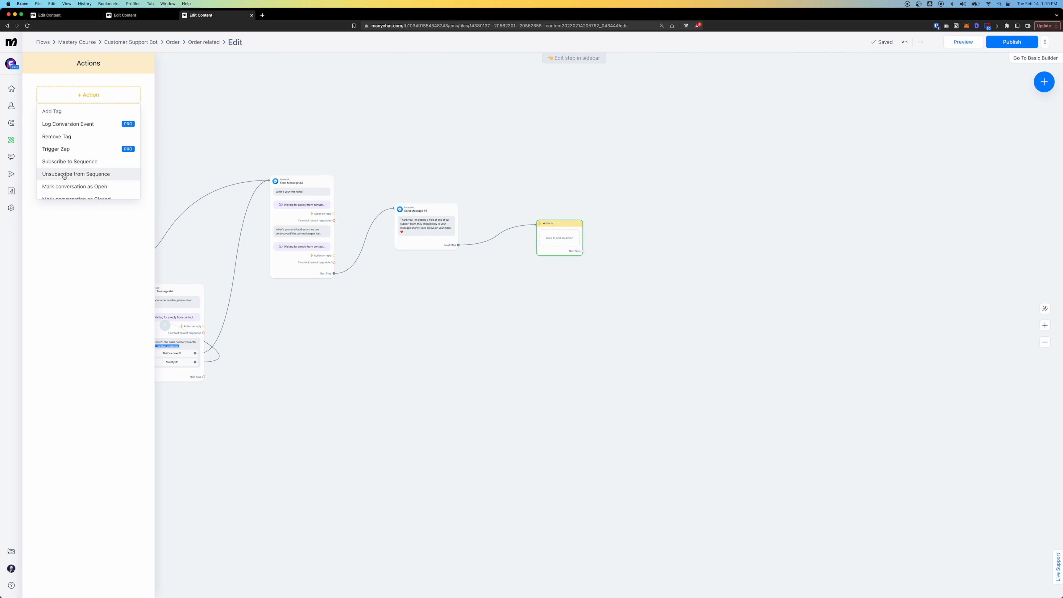
scroll(78, 141, "down", 3)
left_click(80, 128)
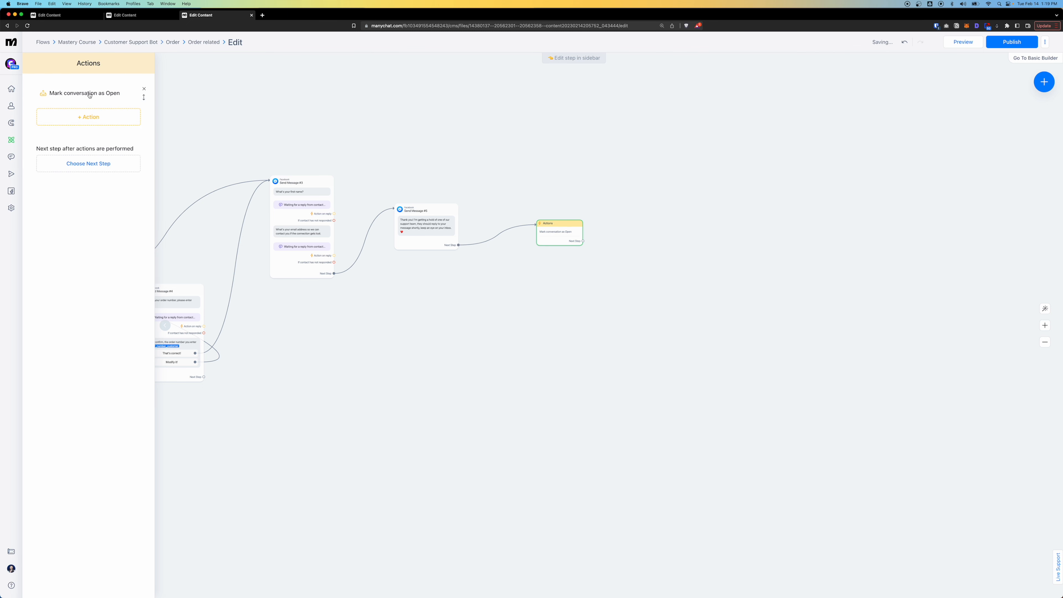
Try adding an "Assign conversation" action to the Actions step and review the team members and groups it offers.
left_click(88, 118)
scroll(82, 172, "down", 3)
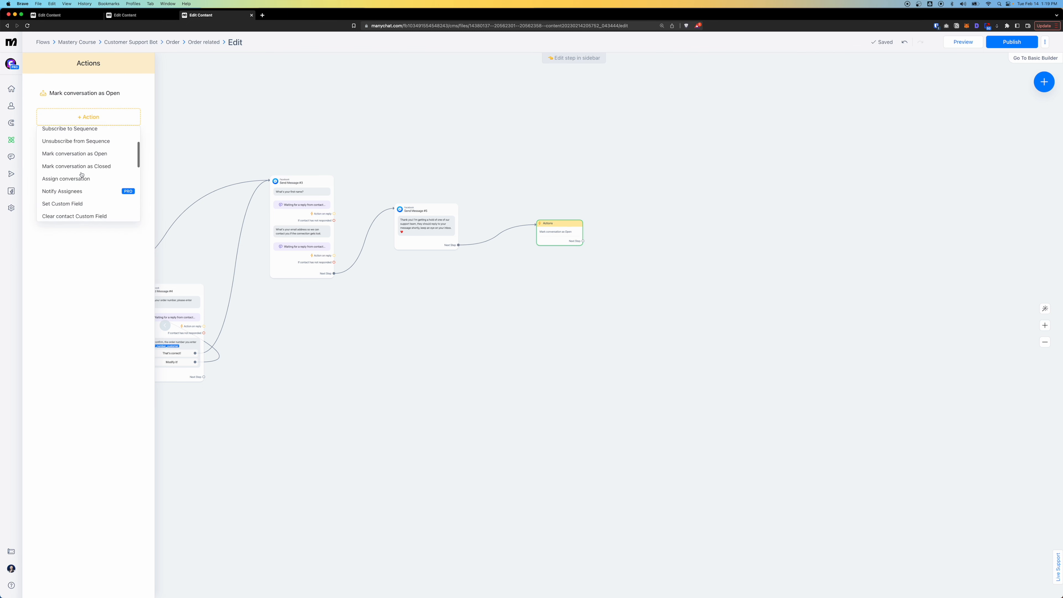
left_click(66, 183)
left_click(79, 124)
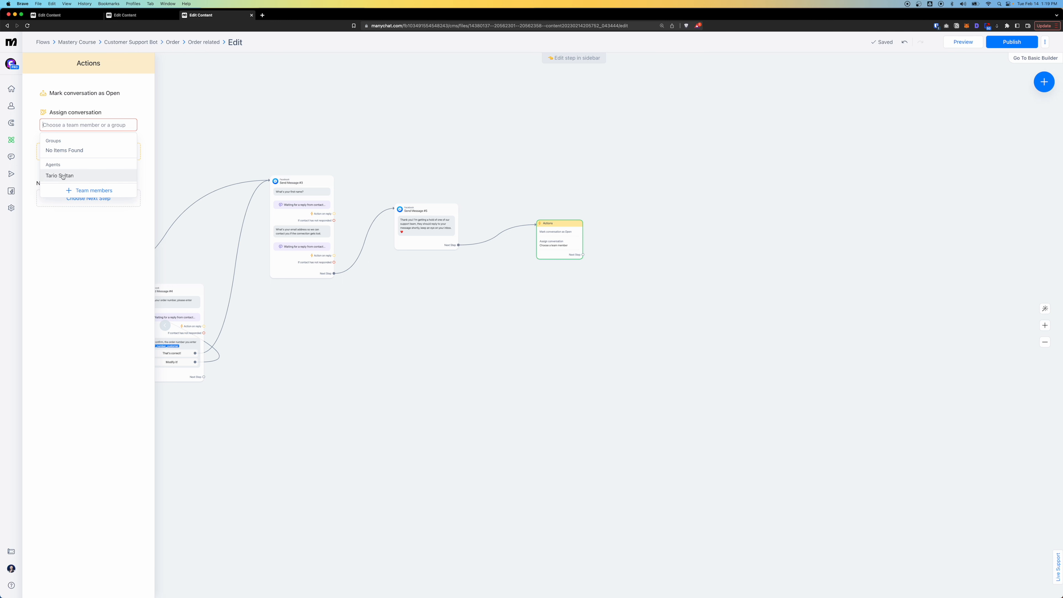
left_click(71, 296)
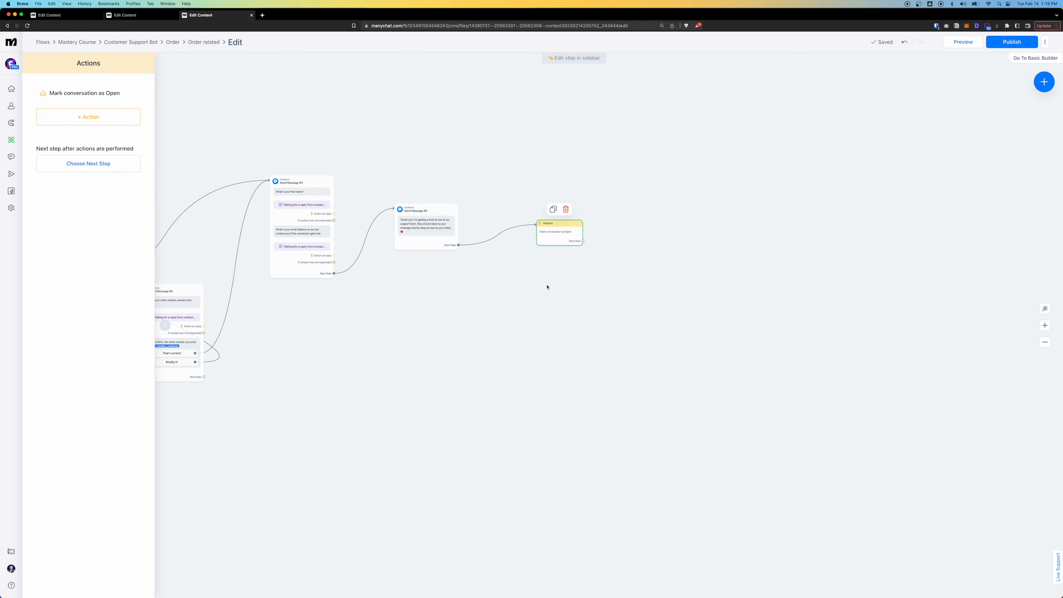
scroll(541, 259, "up", 5)
left_click_drag(574, 217, 534, 230)
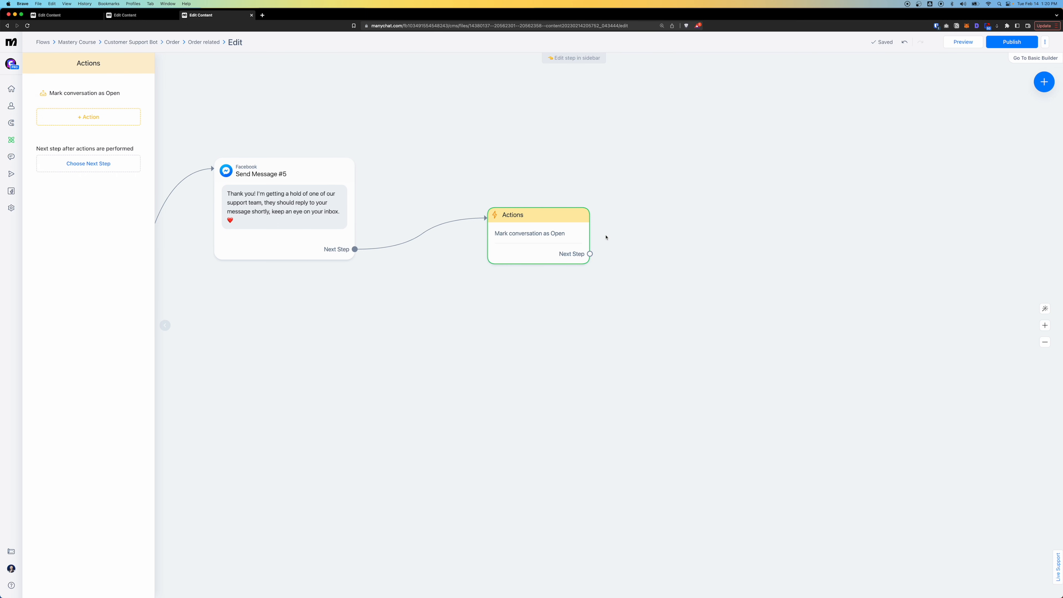
mouse_move(492, 234)
scroll(522, 294, "down", 5)
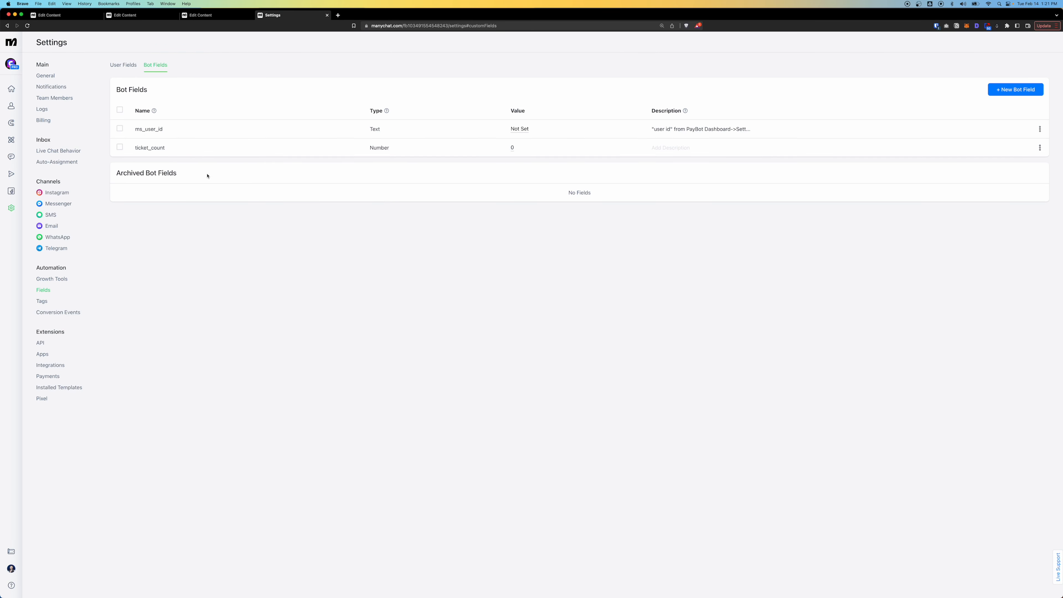
Create a Number bot field named service_count with the value 0.
left_click(1005, 90)
type("serice_count")
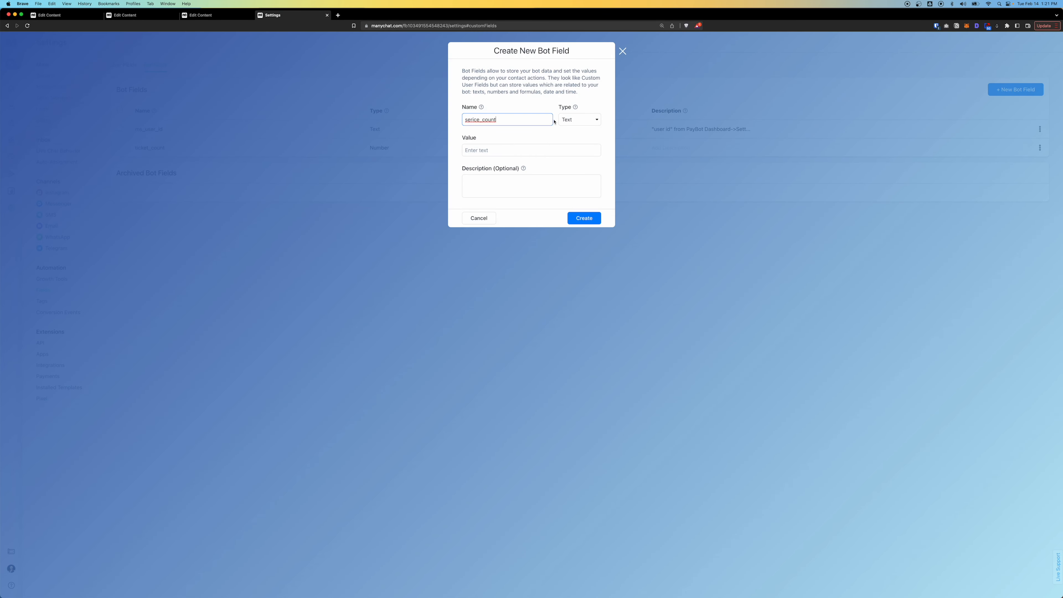
left_click(566, 117)
left_click(573, 127)
left_click(506, 119)
left_click(472, 120)
type("v")
left_click(494, 151)
type("0")
left_click(584, 218)
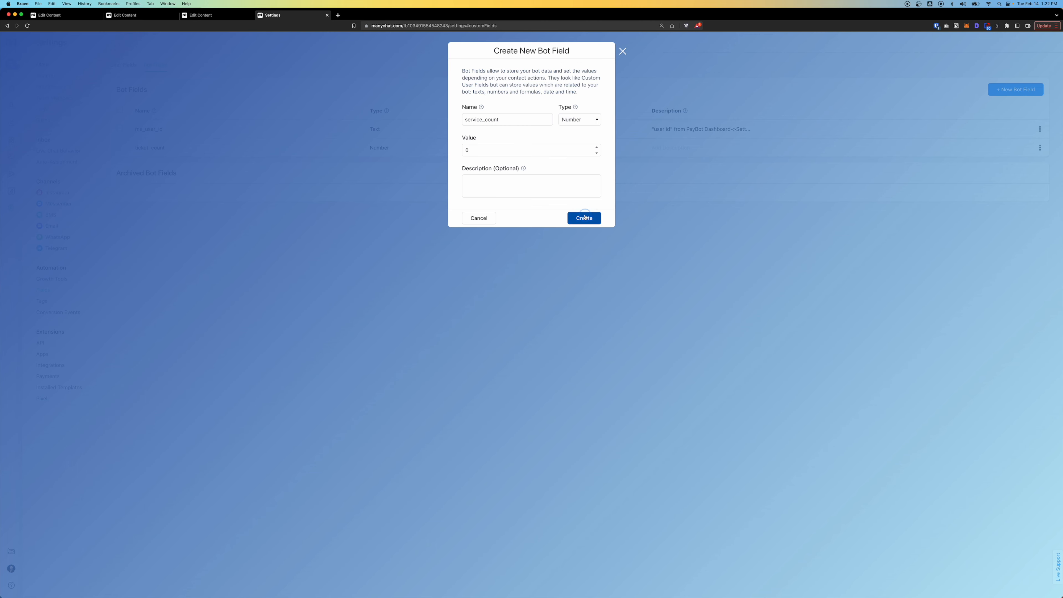
Replace the unknown field action in the Actions step with a set custom field action for the service_count bot field.
key("super+w")
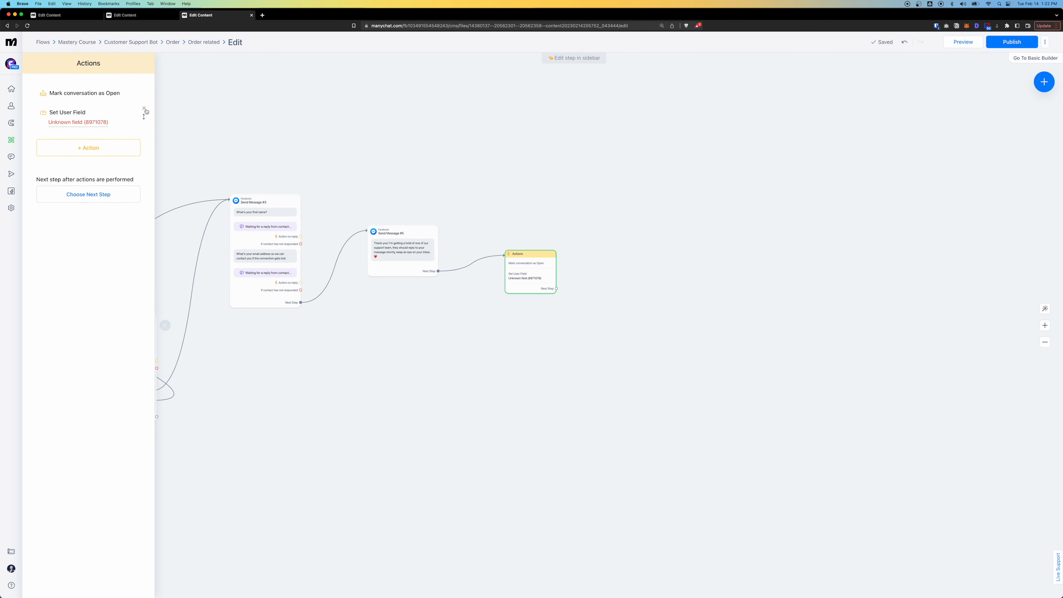
left_click(144, 109)
left_click(582, 69)
left_click(64, 118)
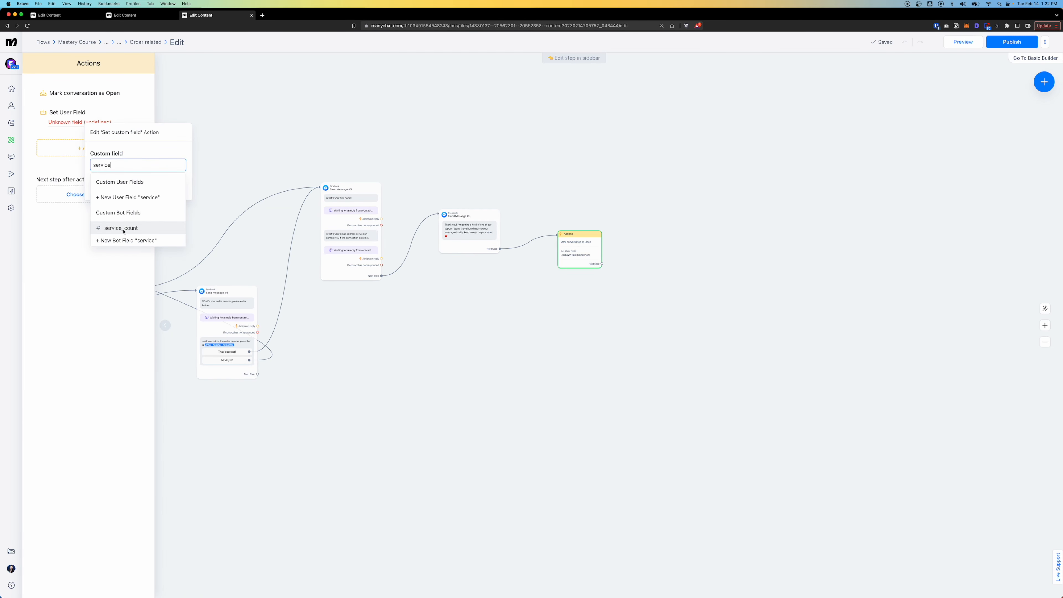
left_click(123, 231)
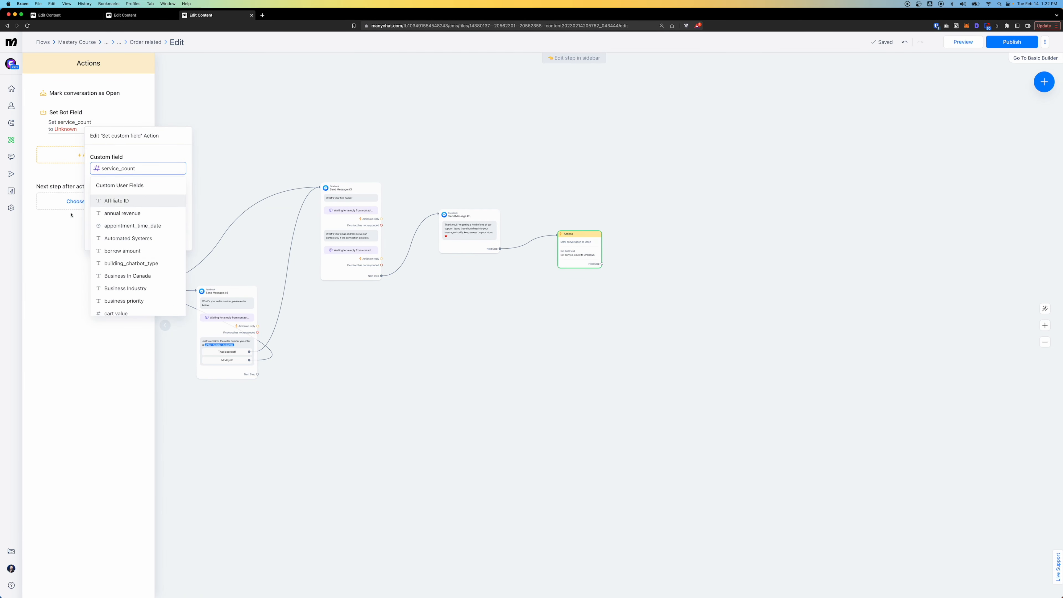
Set the service_count action's operation to "Increase the number by" with a value of 1.
left_click_drag(63, 255, 57, 114)
left_click(100, 197)
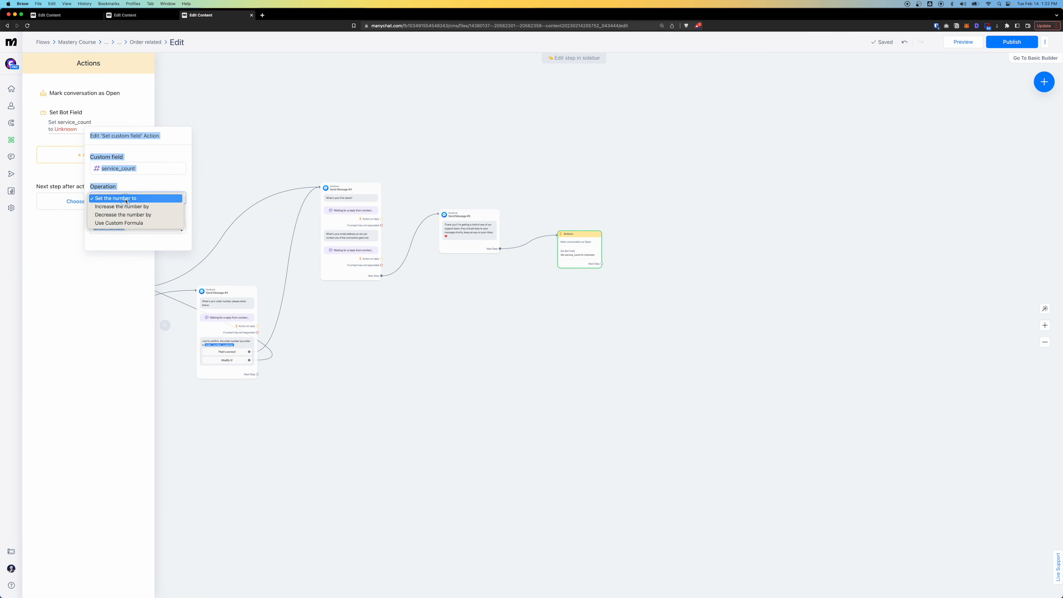
left_click(114, 207)
double_click(111, 228)
type("1")
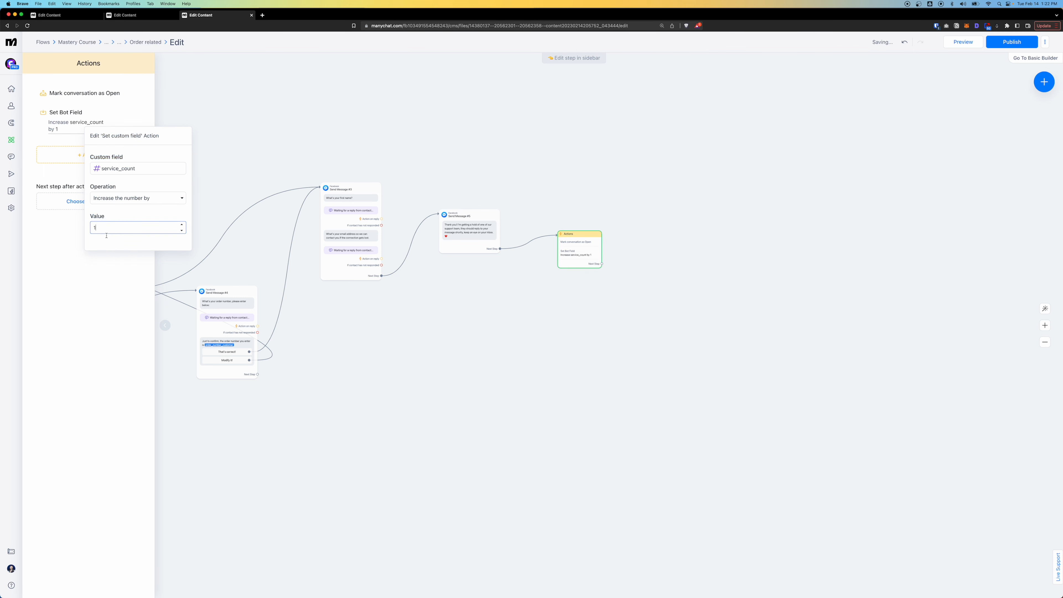
key("Return")
left_click(613, 322)
Review the whole flow from the existing-order question through the order number and contact detail messages to the final Actions step.
scroll(560, 265, "up", 10)
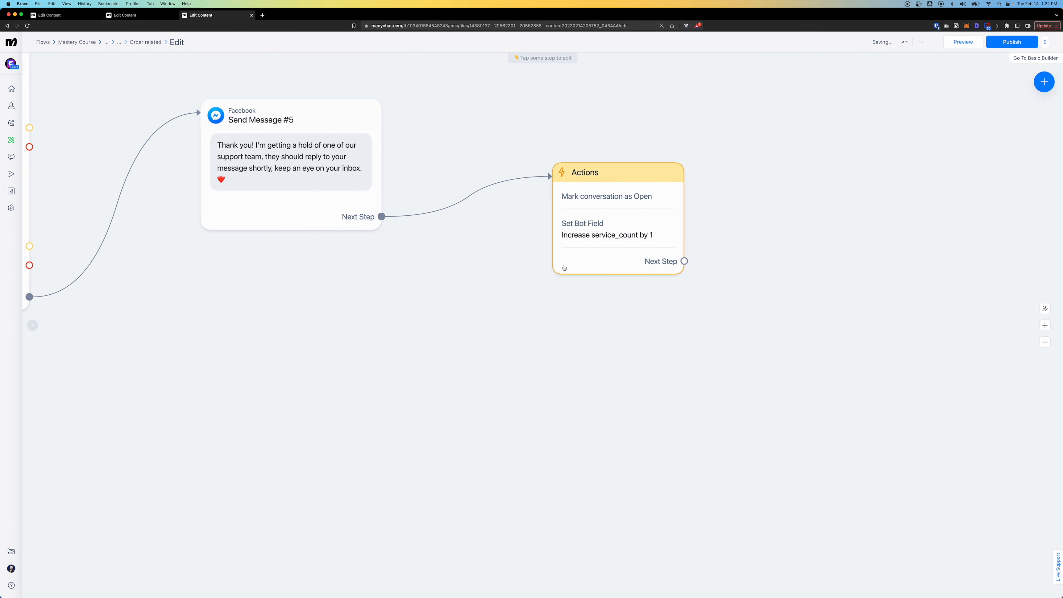
scroll(571, 268, "down", 6)
scroll(572, 268, "down", 2)
left_click_drag(572, 268, 531, 264)
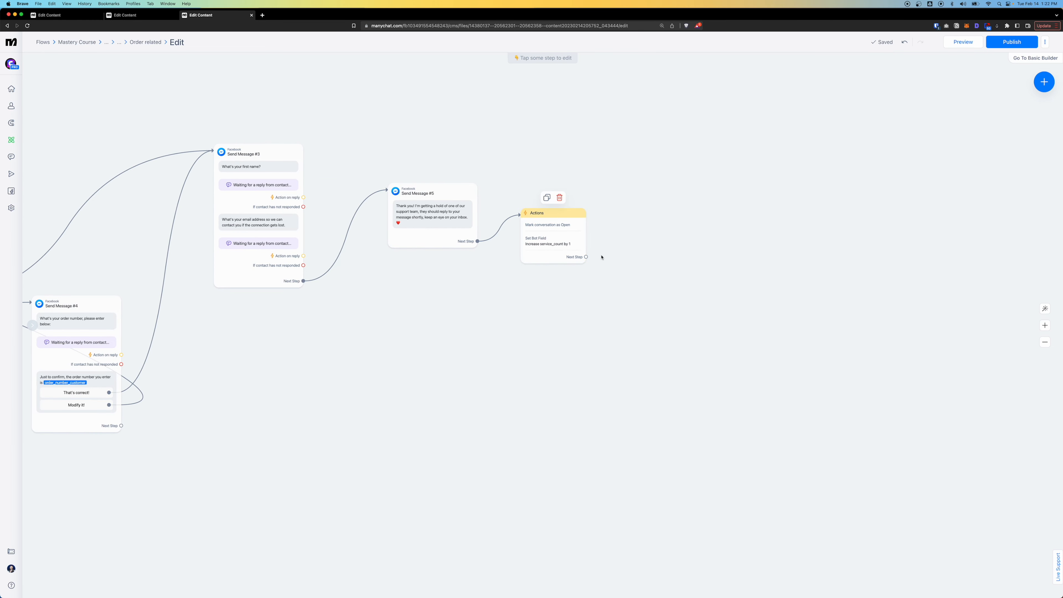
left_click_drag(468, 330, 651, 273)
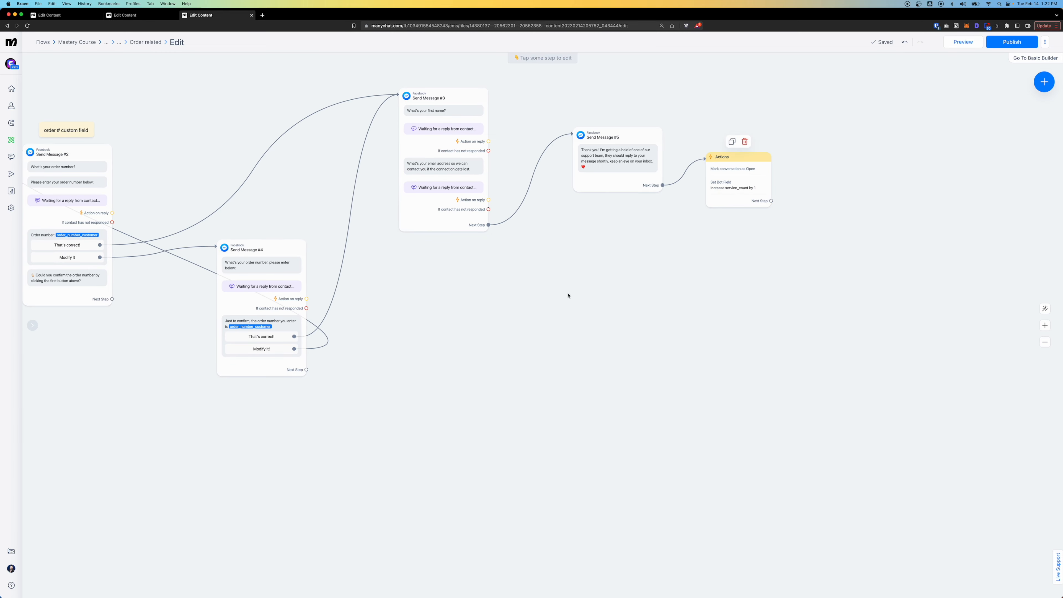
left_click_drag(570, 287, 705, 316)
scroll(691, 316, "down", 3)
scroll(234, 331, "up", 5)
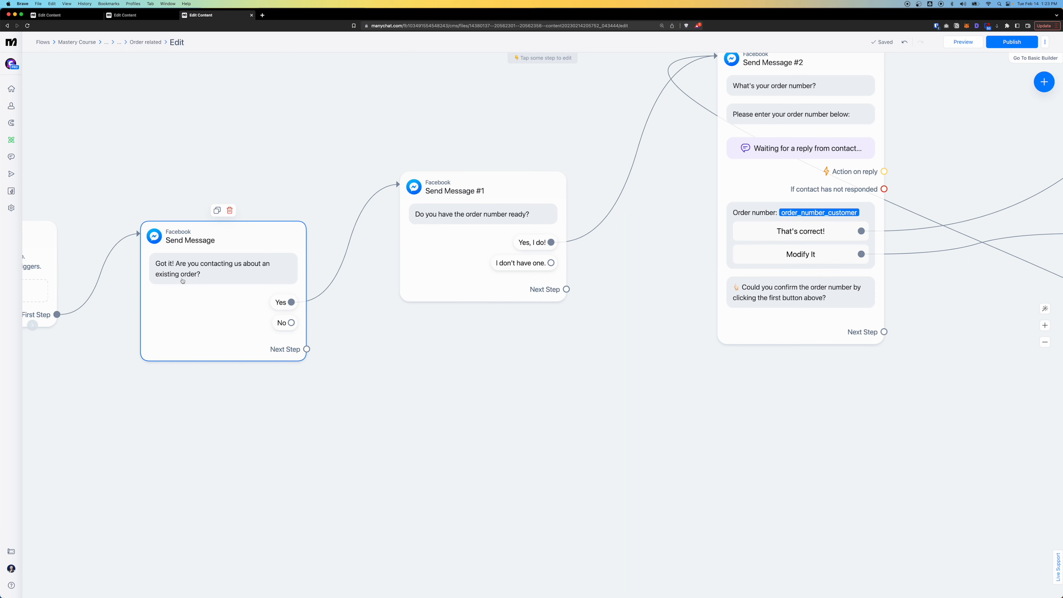
left_click_drag(485, 393, 386, 414)
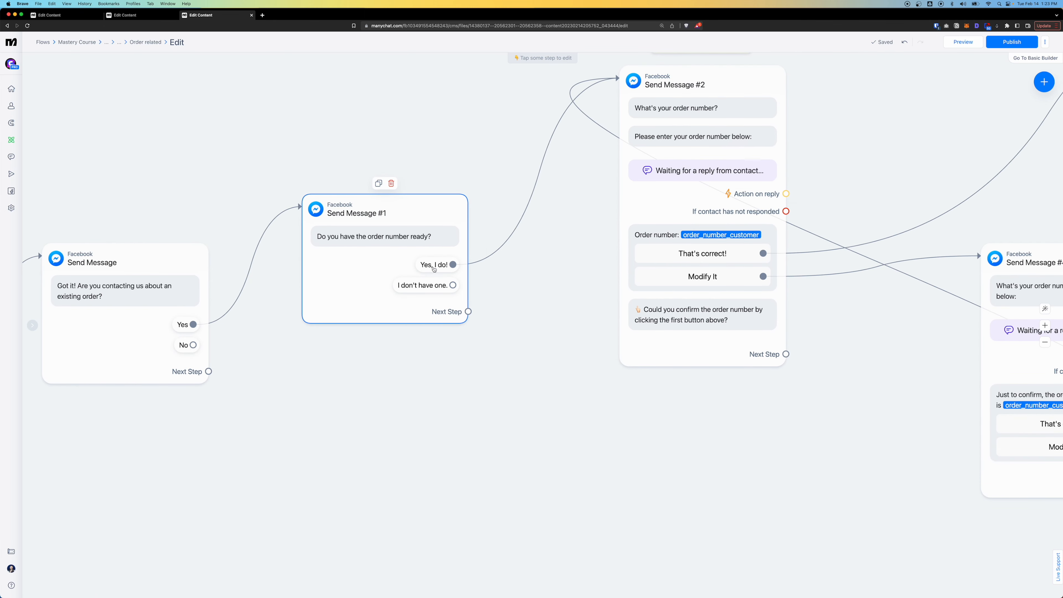
left_click_drag(551, 356, 382, 449)
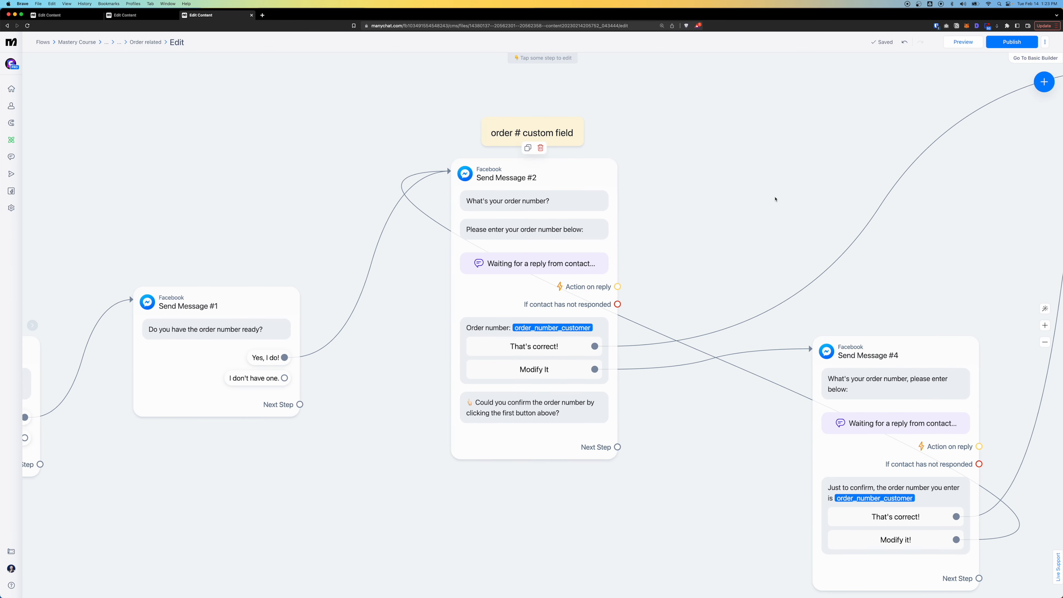
left_click_drag(777, 194, 555, 143)
scroll(534, 181, "down", 4)
left_click_drag(443, 347, 373, 392)
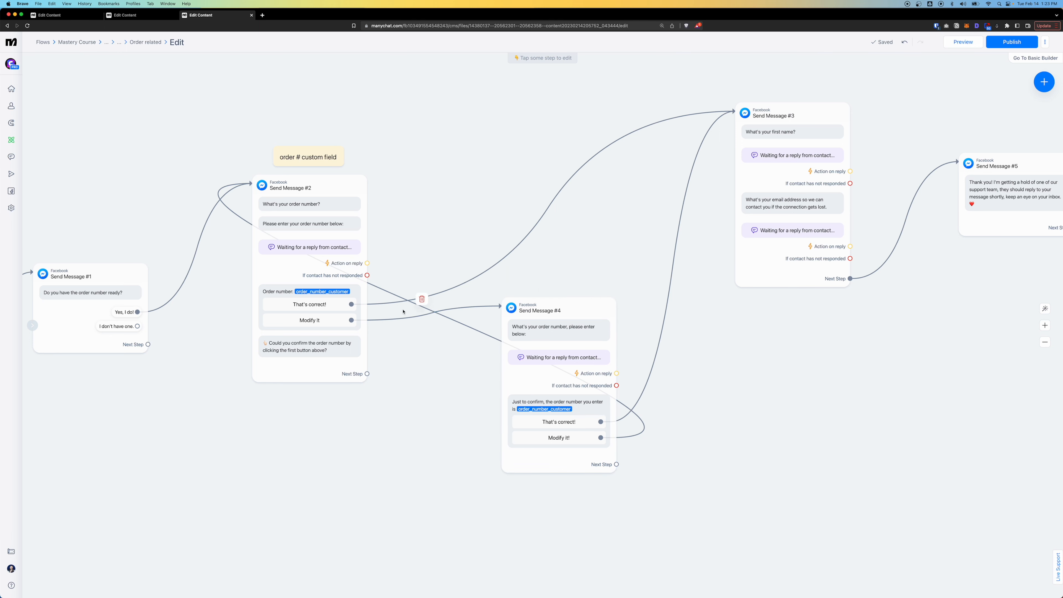
left_click_drag(721, 399, 375, 430)
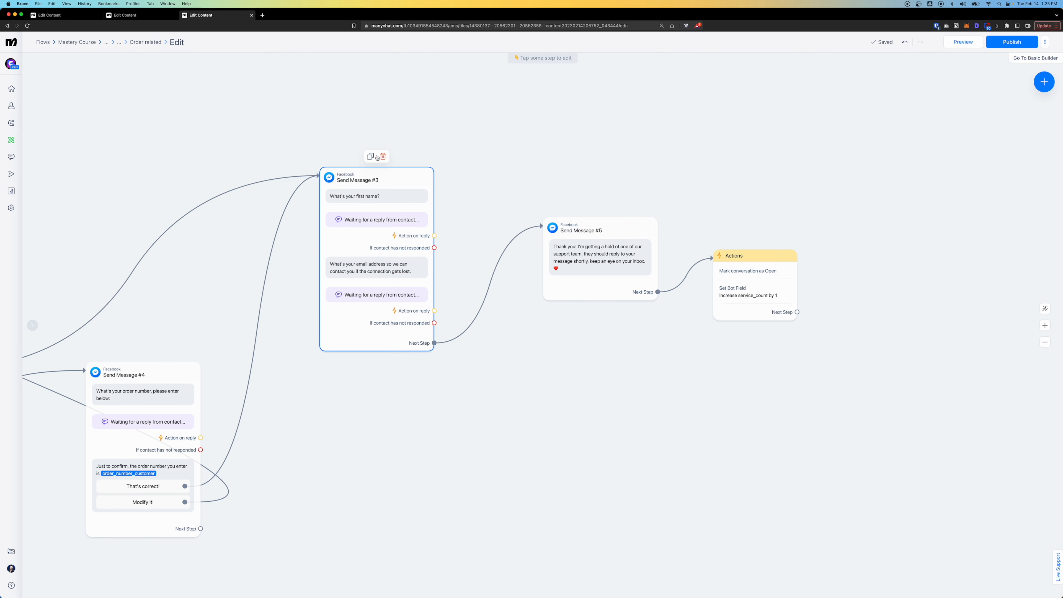
scroll(379, 271, "right", 5)
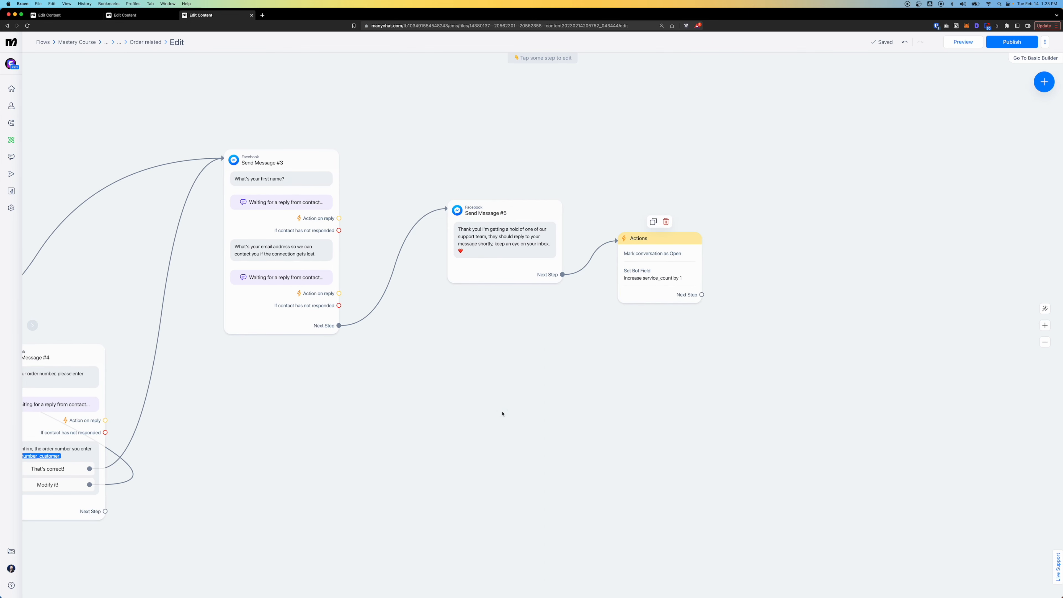
scroll(798, 287, "left", 3)
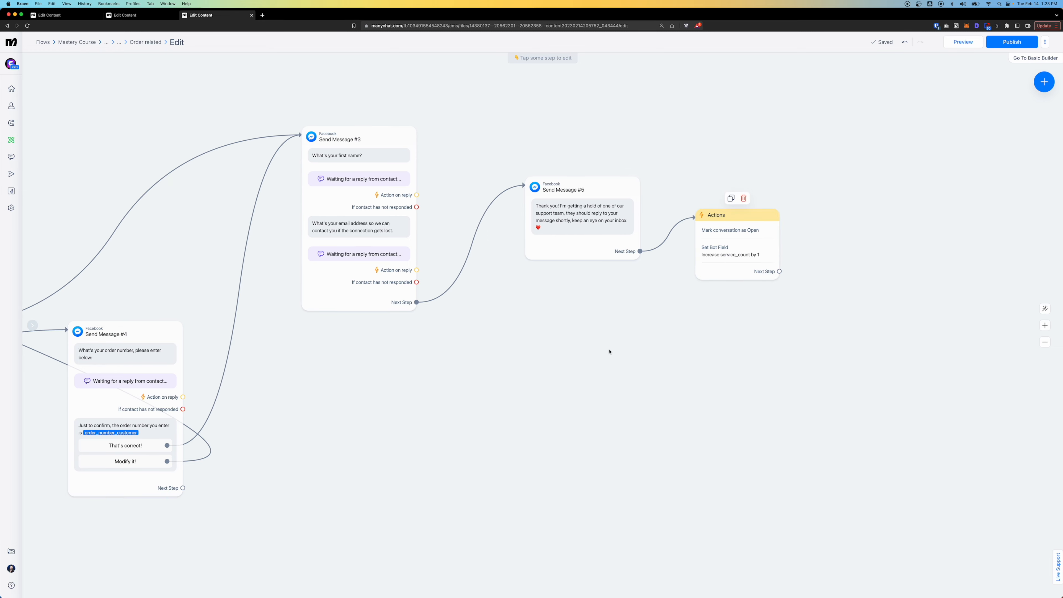
Connect the "I don't have one." reply of Send Message #1 to Send Message #3.
left_click_drag(228, 447, 539, 363)
scroll(539, 363, "down", 5)
left_click_drag(232, 406, 420, 294)
scroll(346, 206, "up", 5)
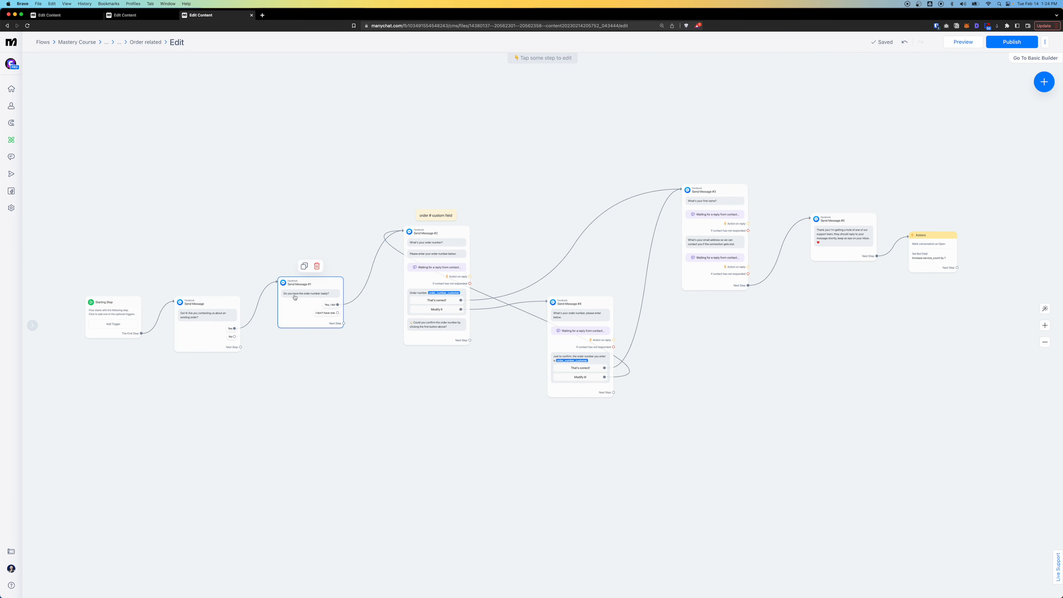
scroll(295, 297, "up", 3)
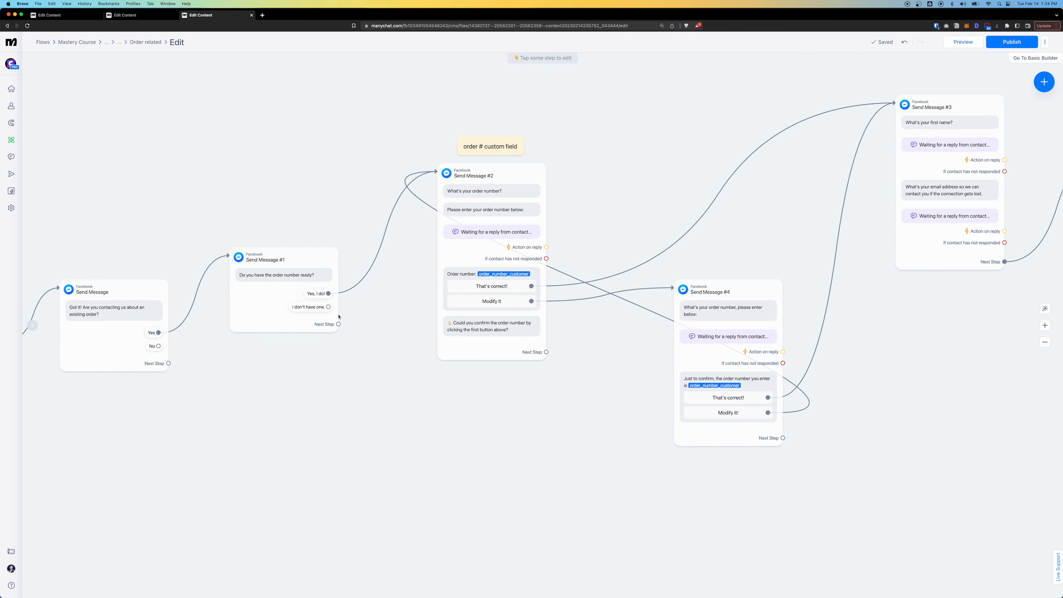
scroll(309, 396, "right", 5)
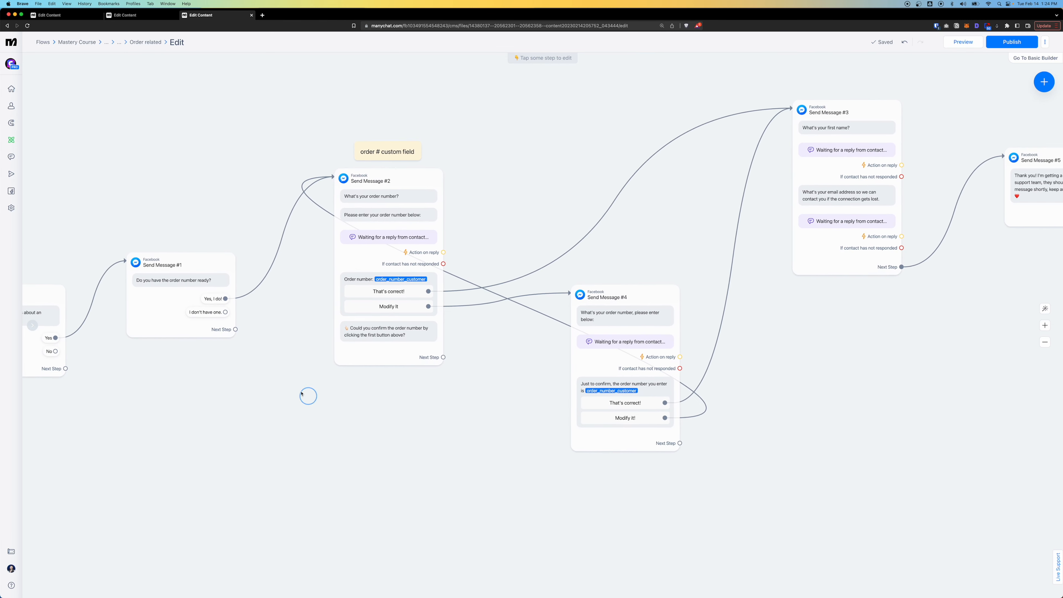
left_click_drag(224, 311, 836, 125)
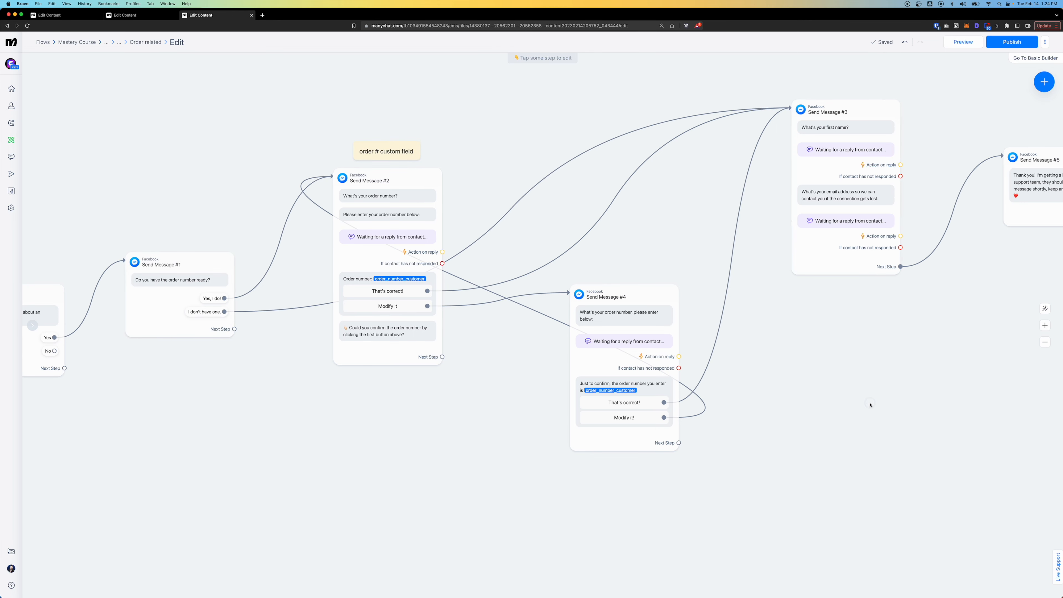
Follow the opening Send Message with a Messenger step containing "All good!" and a user input asking "What's your question, please type below:".
left_click_drag(872, 404, 644, 372)
left_click_drag(808, 292, 698, 325)
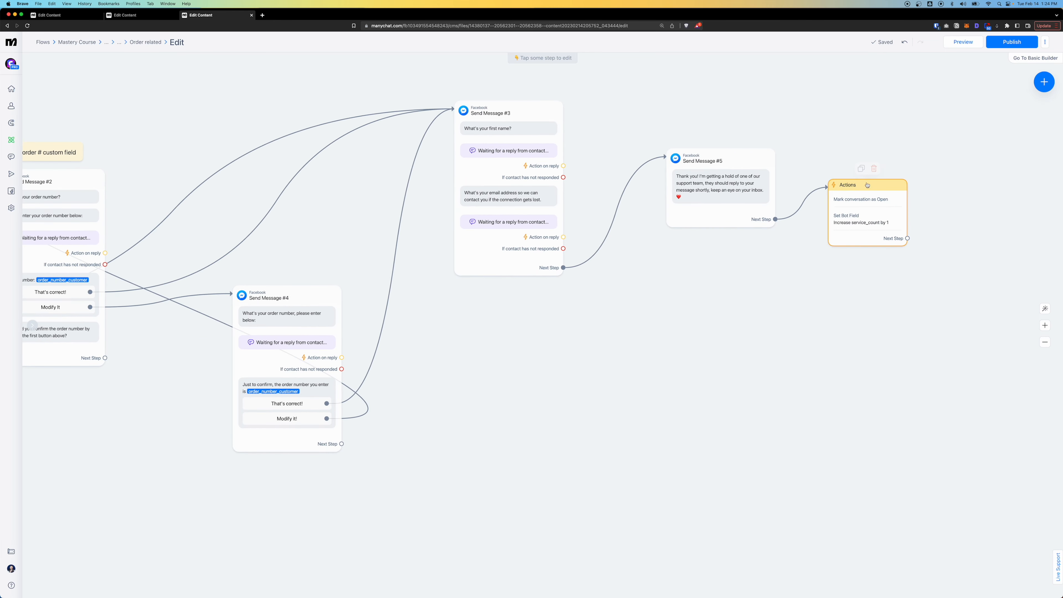
left_click_drag(603, 408, 778, 352)
left_click_drag(146, 420, 646, 373)
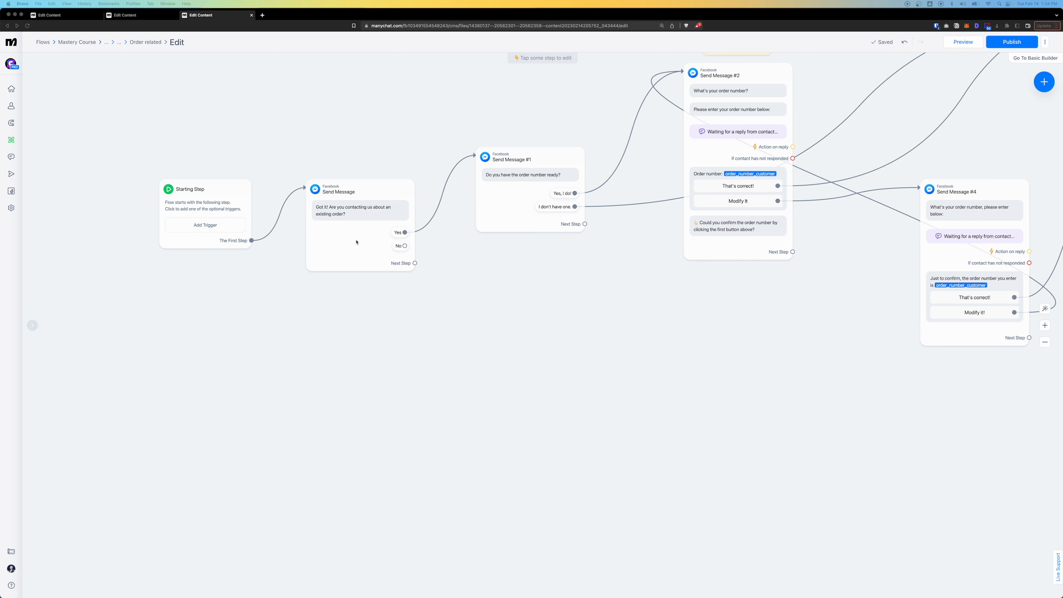
key("super+v")
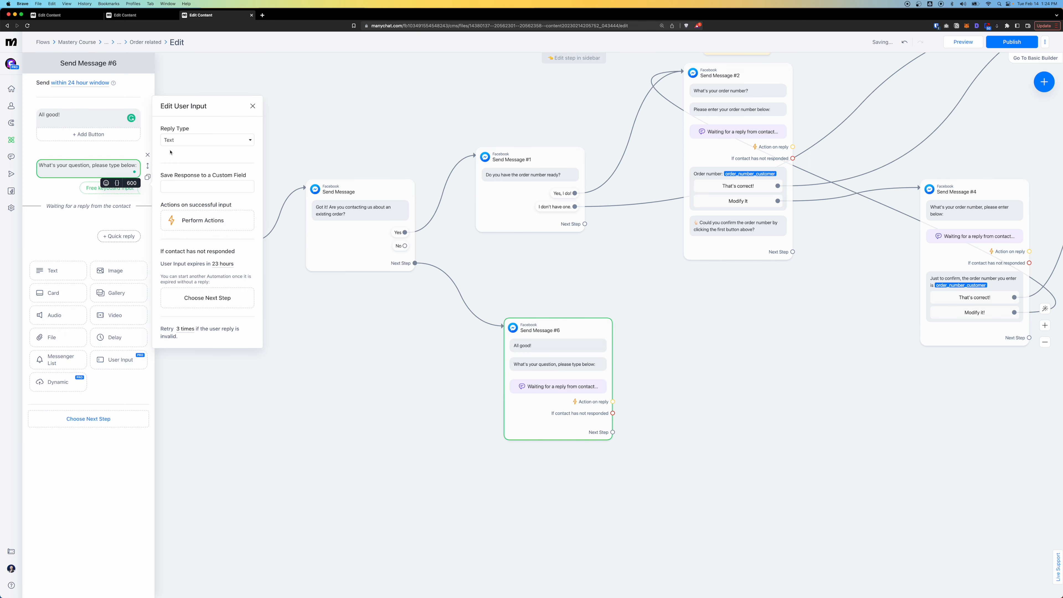
Save the question response to a new Text user field named customer_question and move Send Message #6 closer to the opening message.
left_click(176, 186)
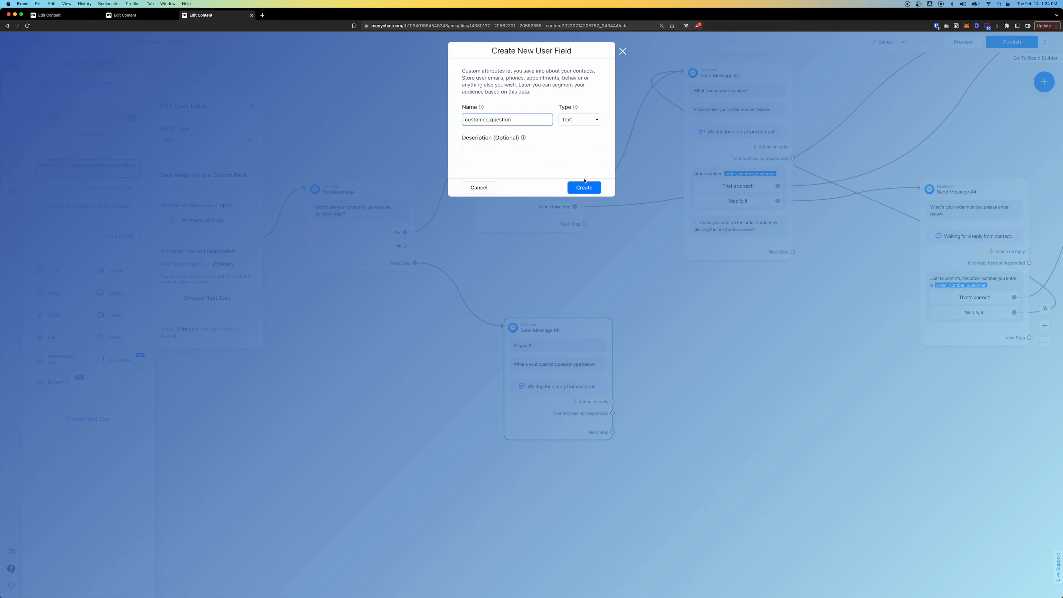
left_click(584, 181)
left_click_drag(698, 401, 620, 378)
left_click_drag(455, 341, 427, 328)
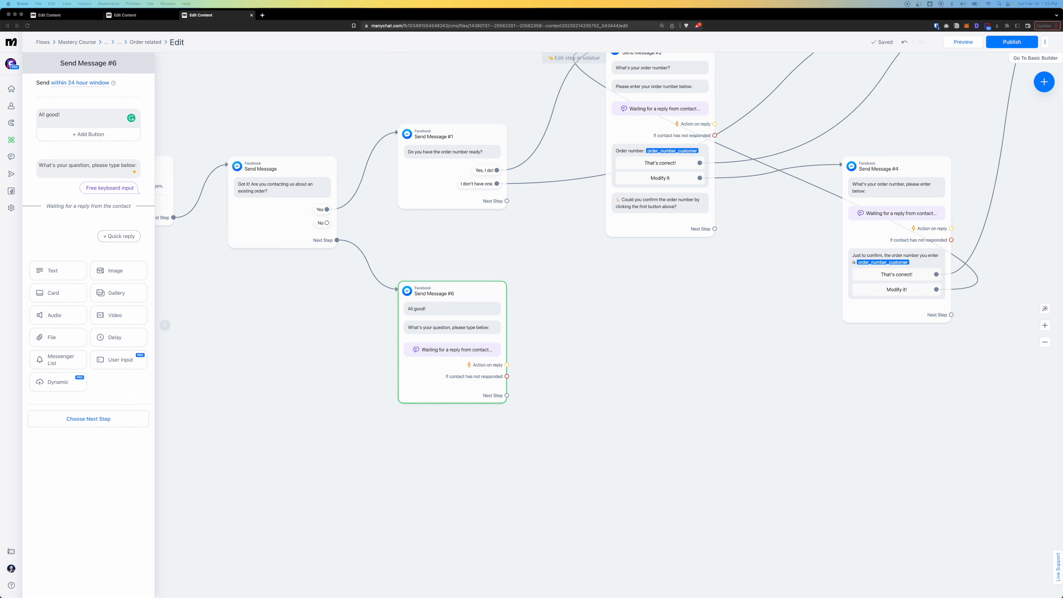
Follow Send Message #6 with a Messenger step containing "This is the question you entered:" and a second text showing the customer_question field.
left_click_drag(506, 395, 614, 330)
left_click(637, 239)
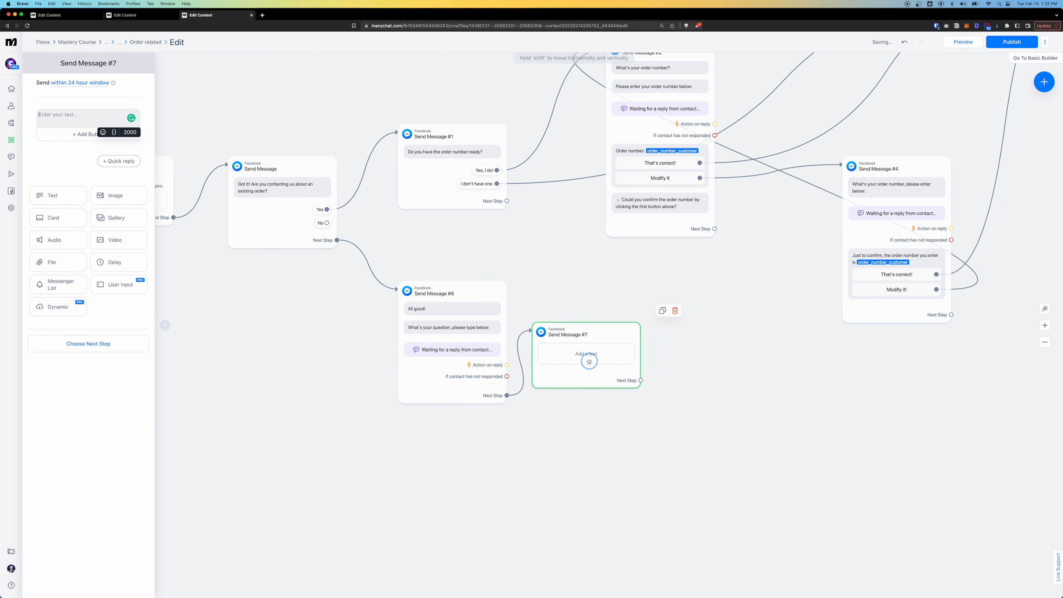
left_click(81, 116)
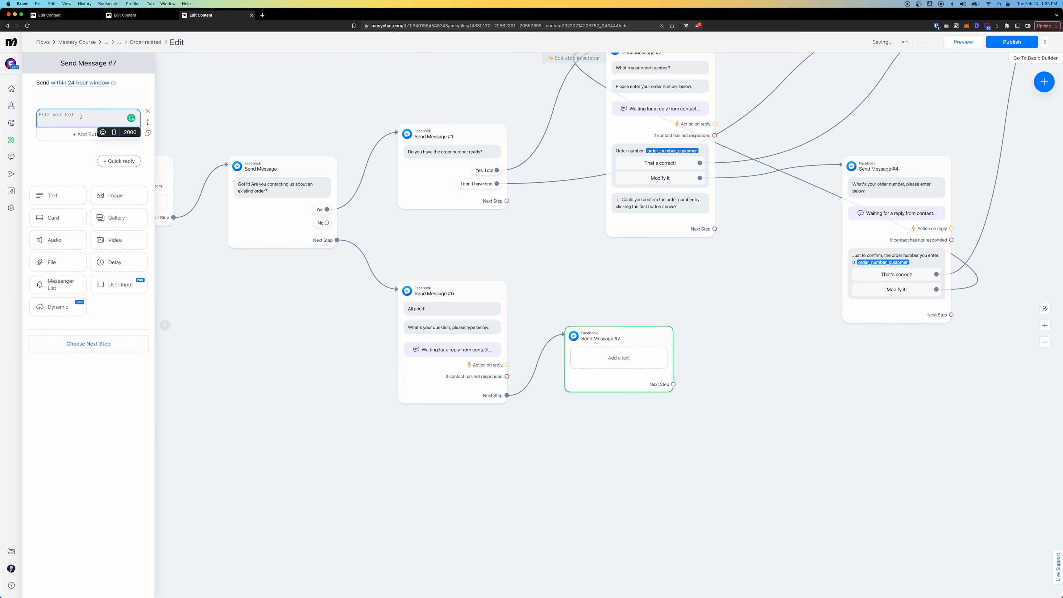
type("This is the question you entered:")
left_click(72, 200)
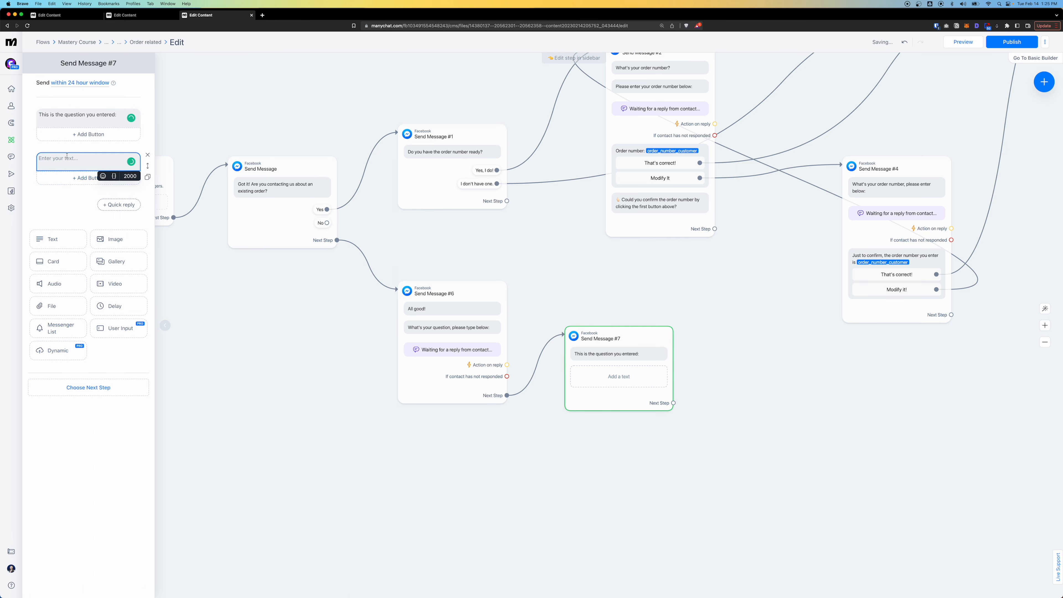
type("customer_question")
Add two buttons titled "Confirm" and "Modify Question" under the customer_question text.
left_click(79, 177)
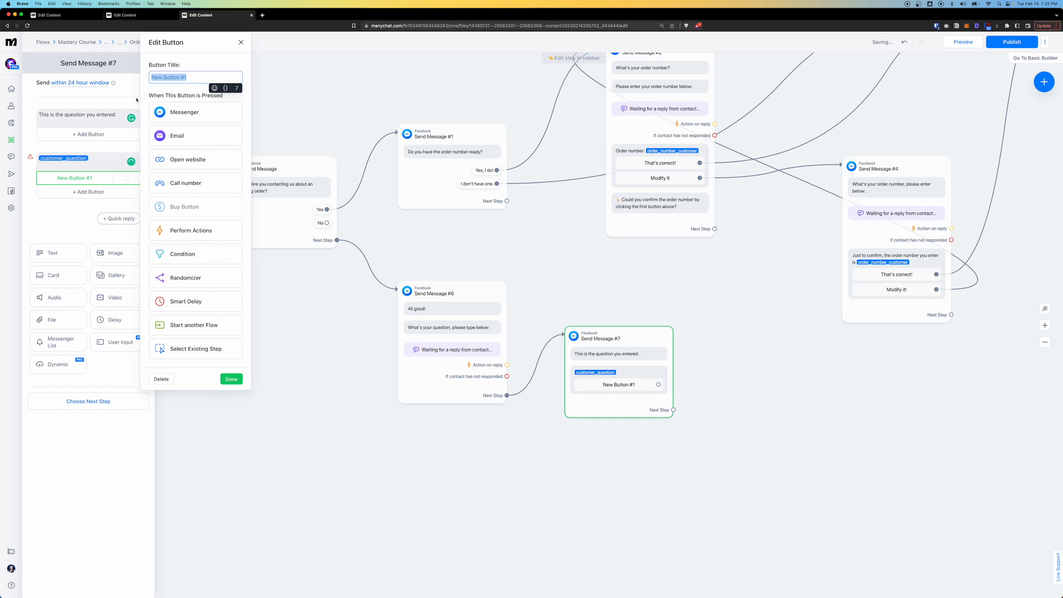
type("Confirm")
left_click(88, 191)
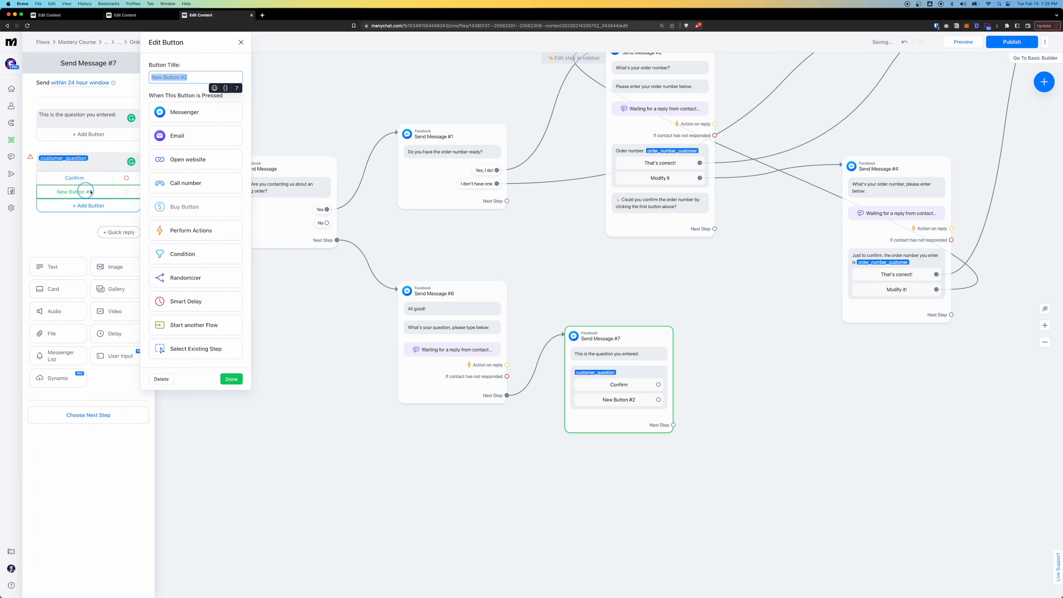
left_click(188, 77)
key("super+a")
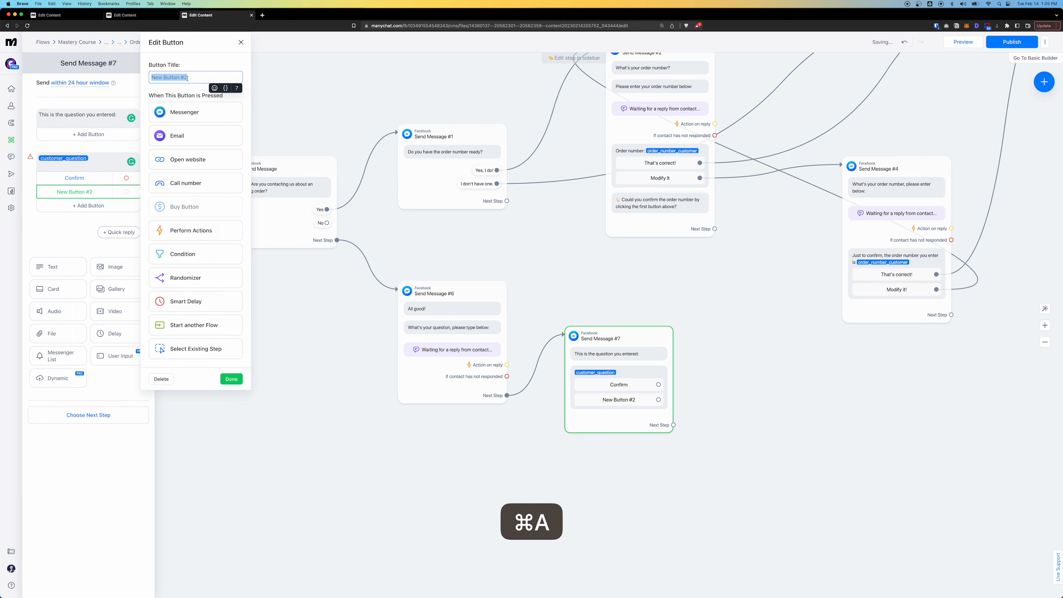
type("Modify Question")
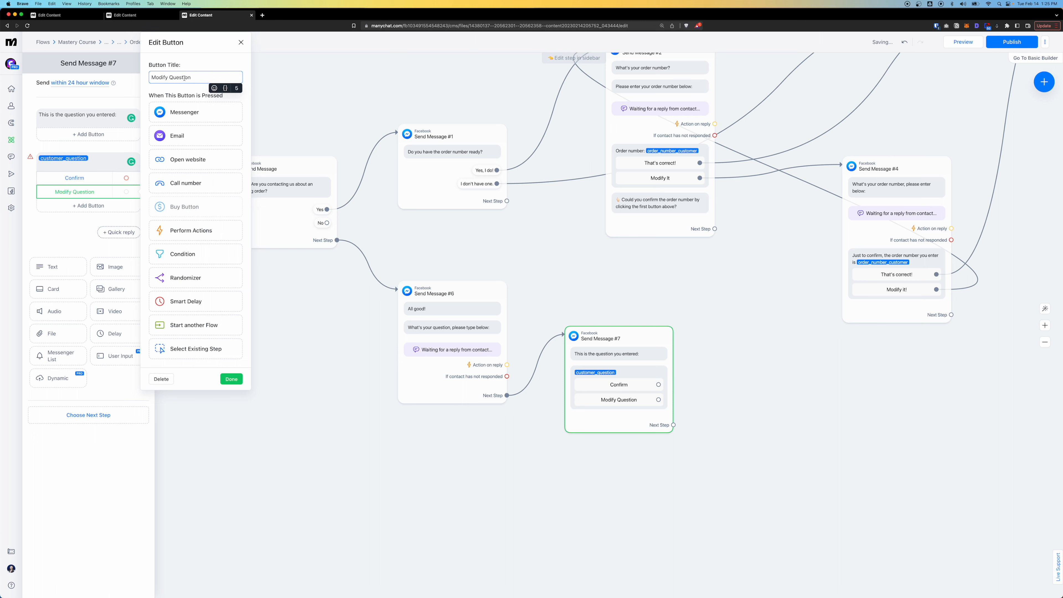
Link the Modify Question button back to Send Message #6 and move Send Message #7 slightly lower on the canvas.
left_click(68, 220)
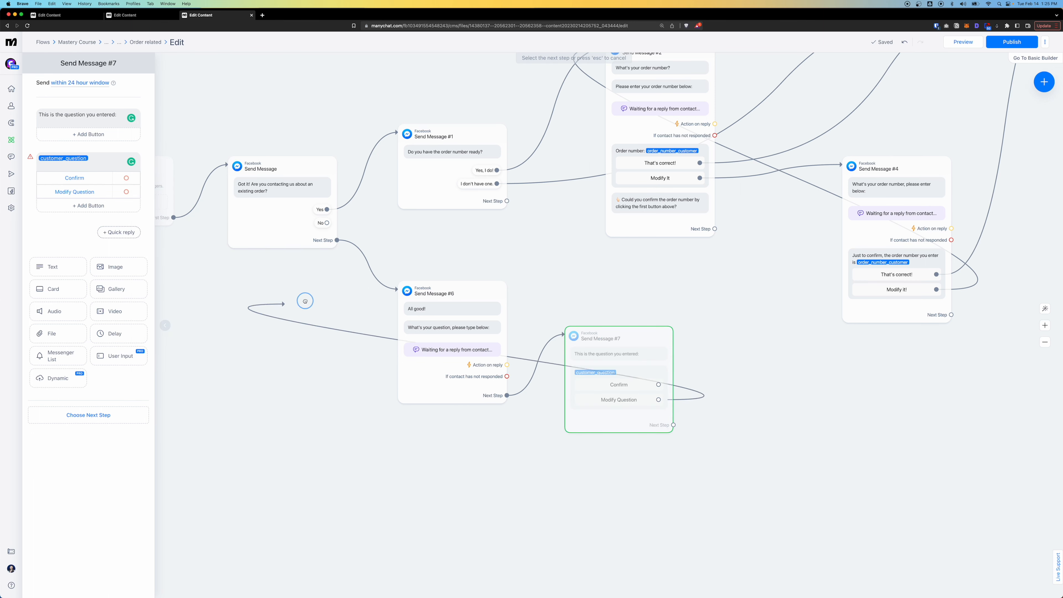
left_click(439, 330)
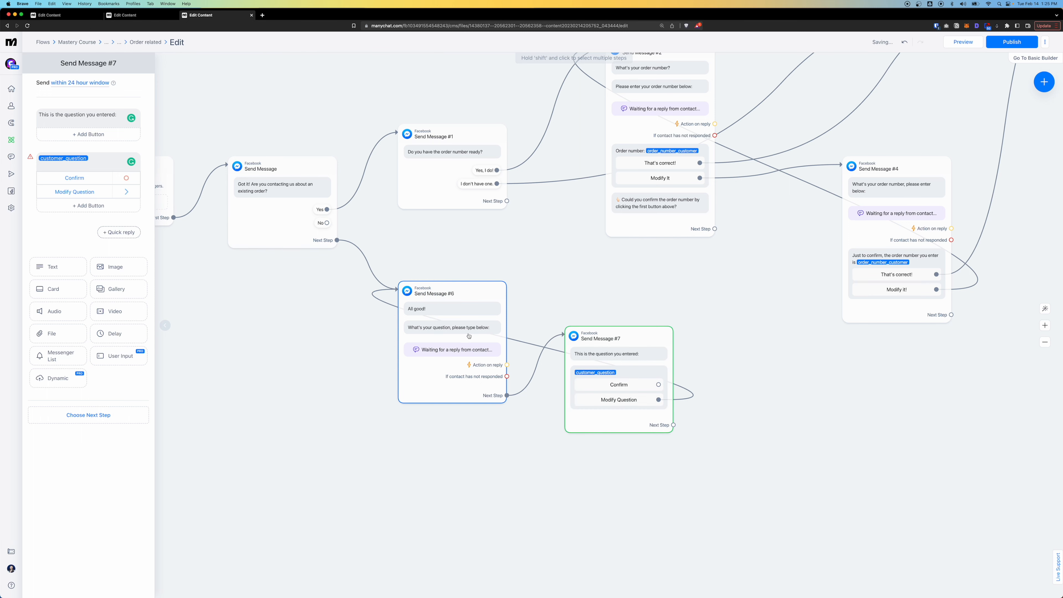
left_click_drag(598, 467, 396, 440)
left_click_drag(409, 392, 408, 430)
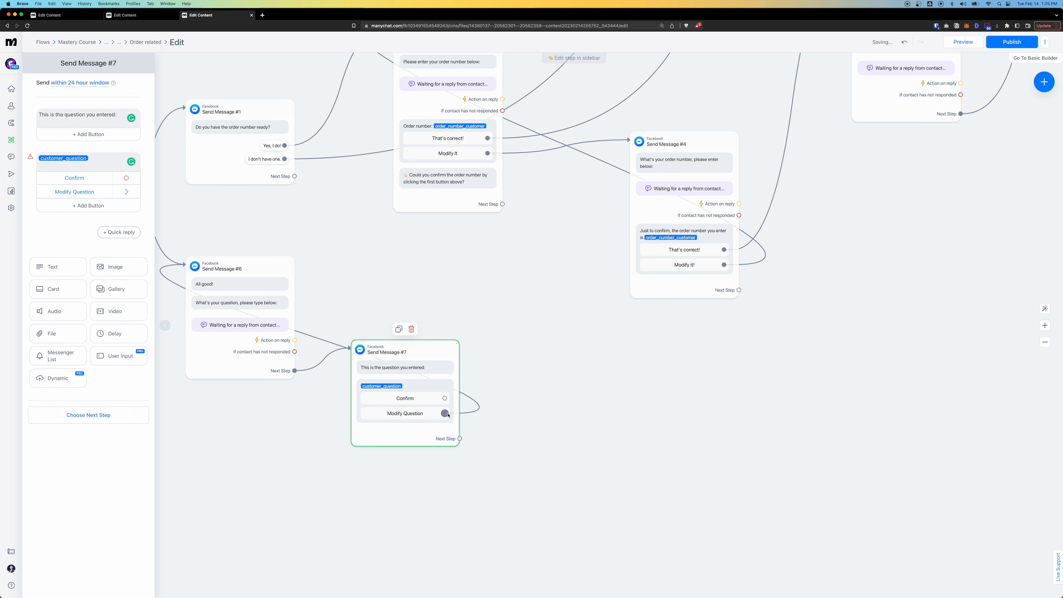
Link Confirm to a Messenger step with "Thank you!", a 2-second typing delay and text saying the question was submitted and support will reply shortly.
left_click_drag(445, 398, 556, 382)
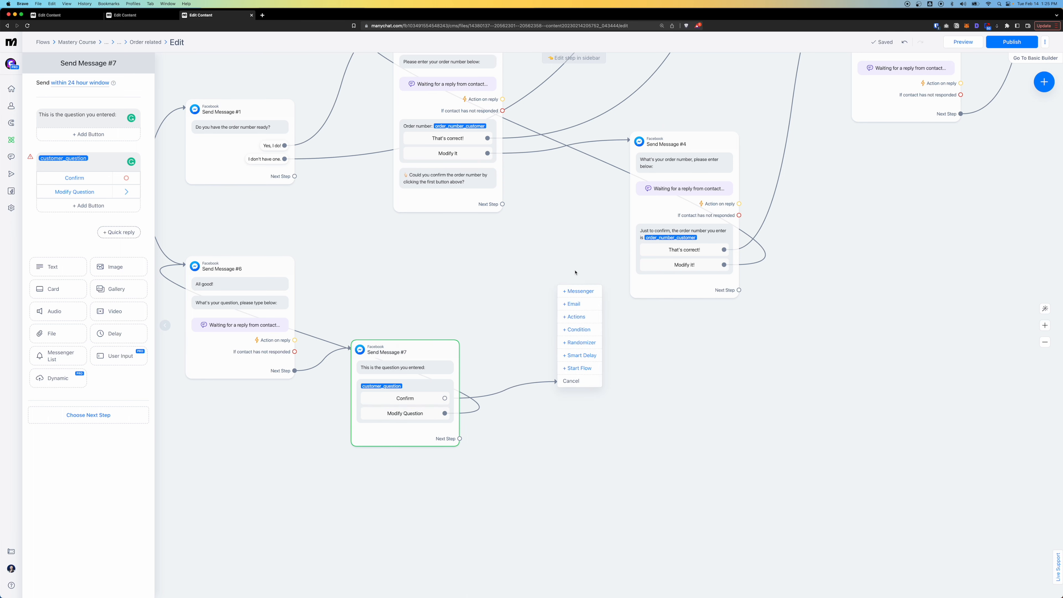
left_click(578, 291)
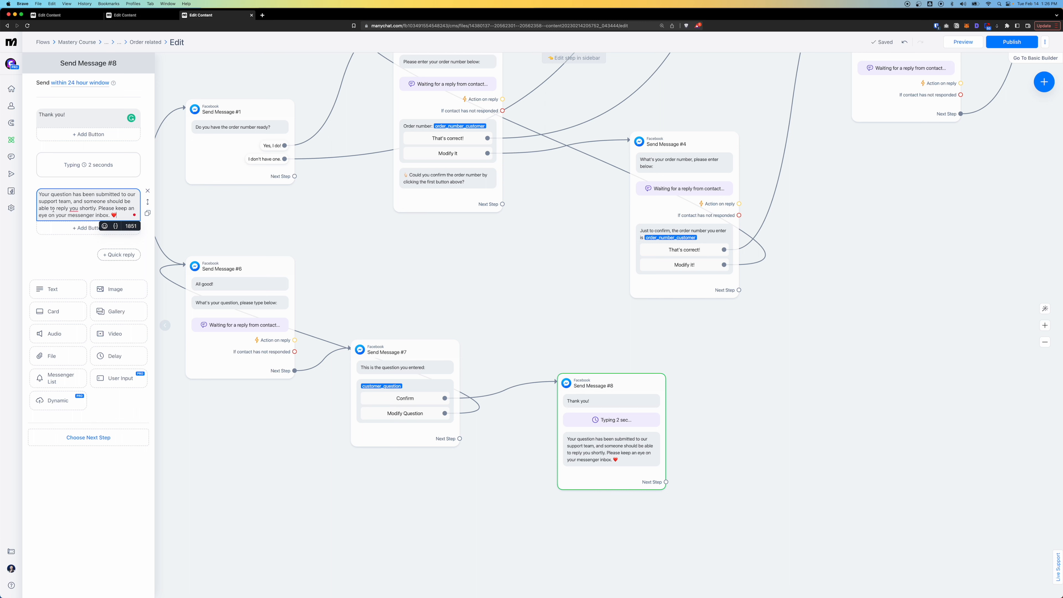
left_click(77, 223)
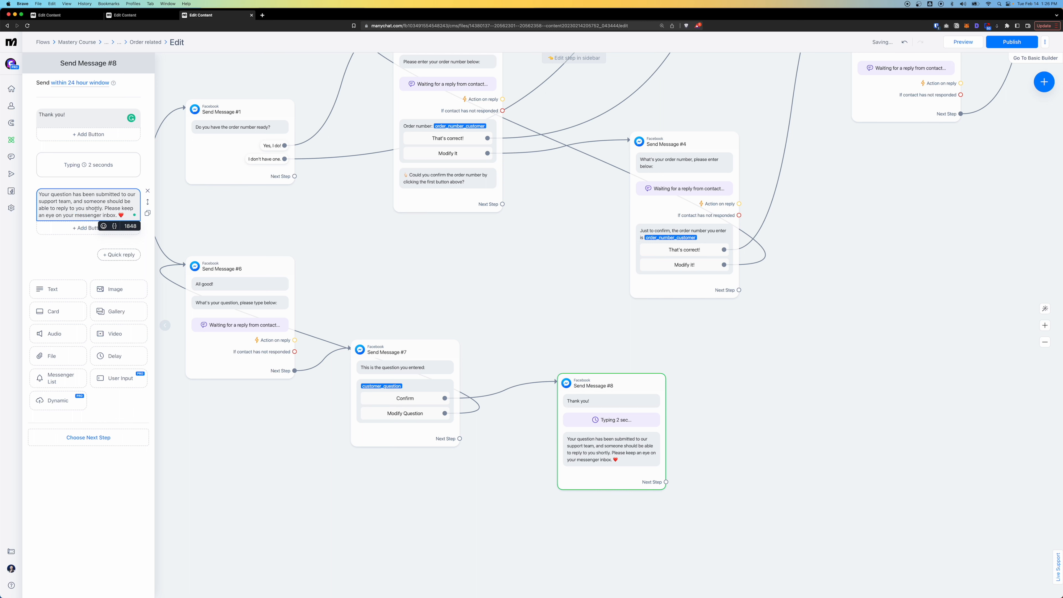
left_click(50, 250)
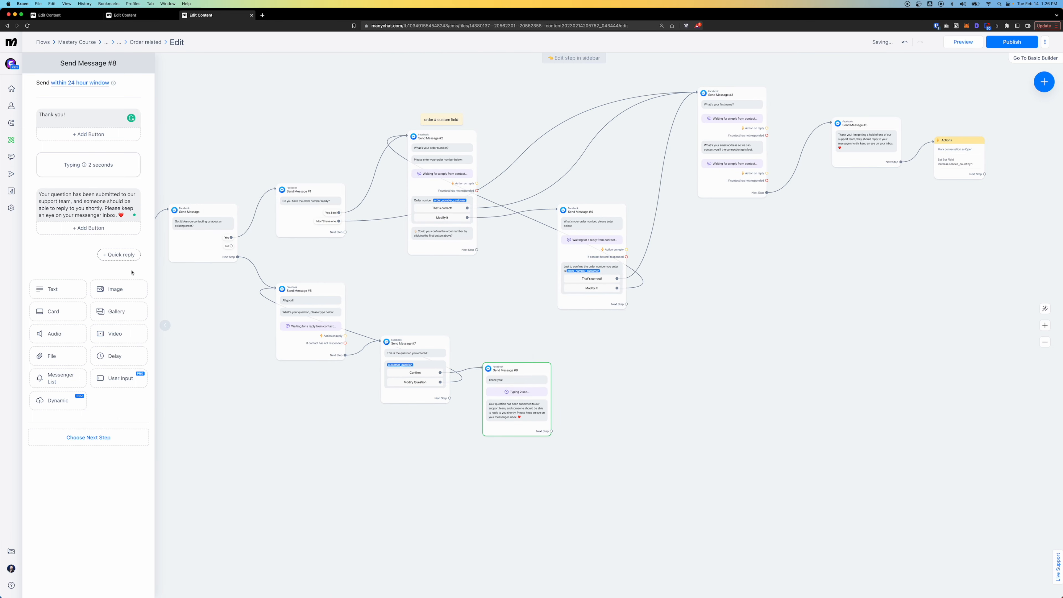
scroll(653, 380, "right", 5)
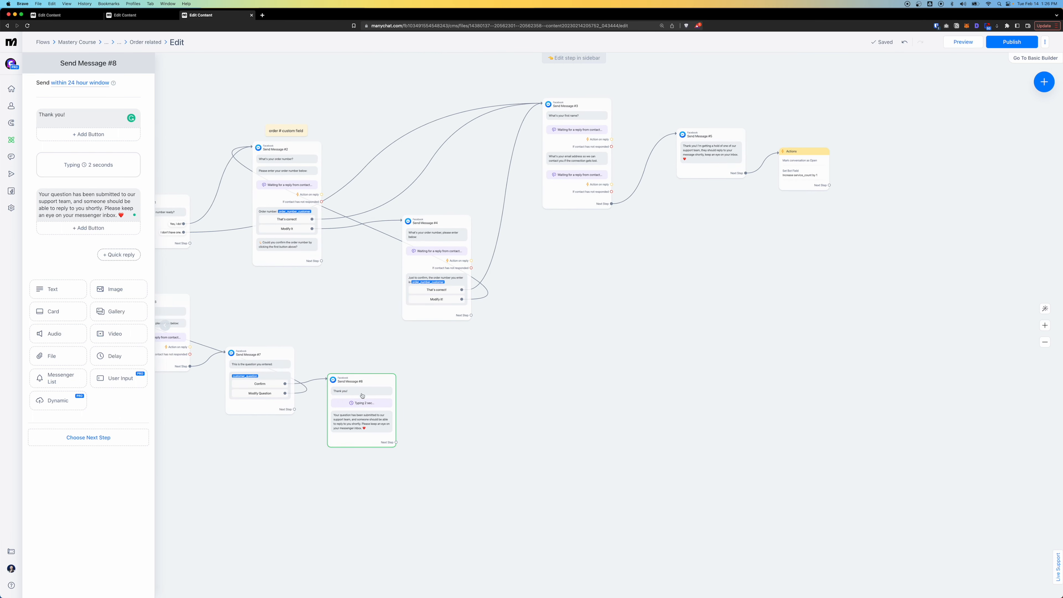
left_click_drag(804, 168, 451, 418)
left_click_drag(396, 443, 482, 390)
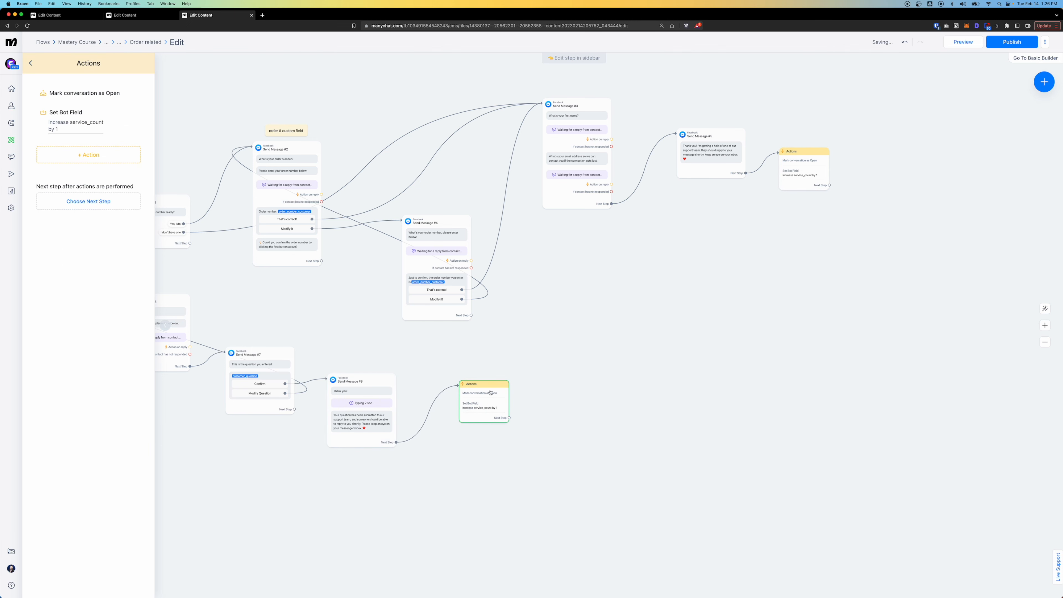
left_click(490, 370)
left_click(602, 75)
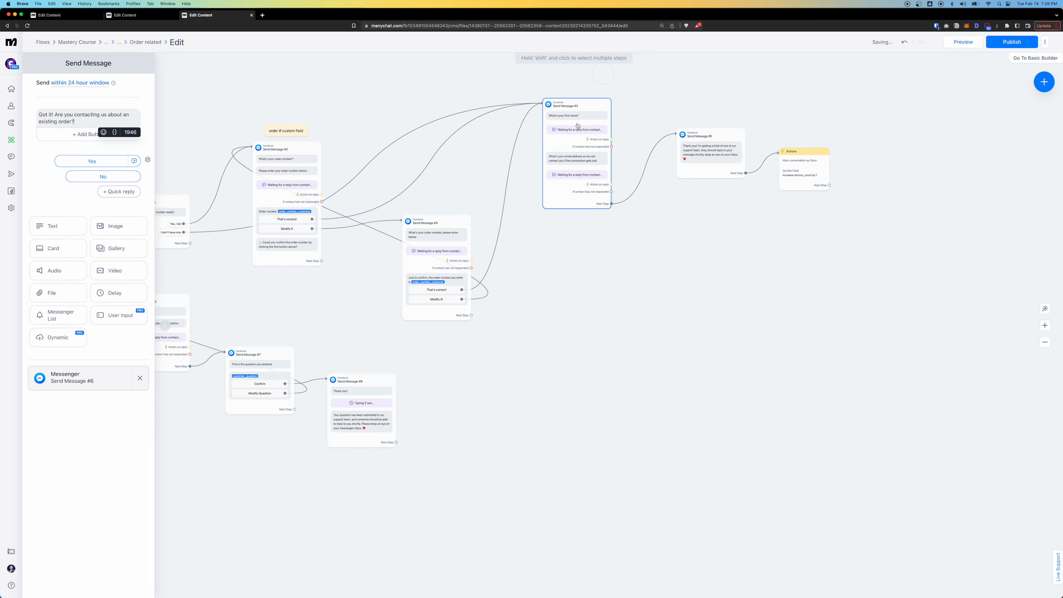
Duplicate the Actions step following Send Message #5, place the copy beside Send Message #8 and link Send Message #8's next step to it.
left_click(396, 442)
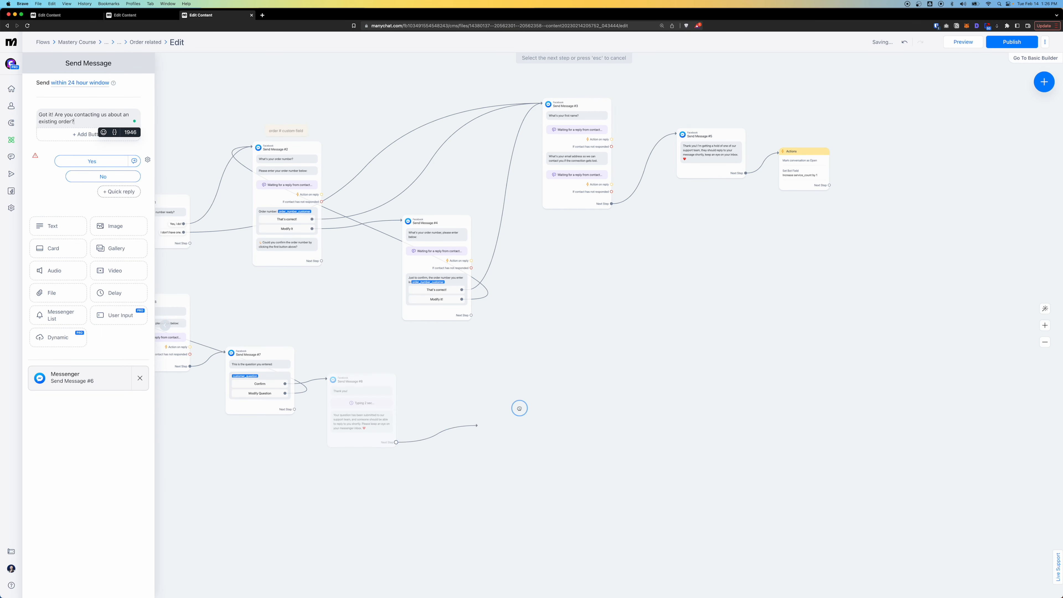
left_click(796, 170)
left_click_drag(814, 168, 444, 405)
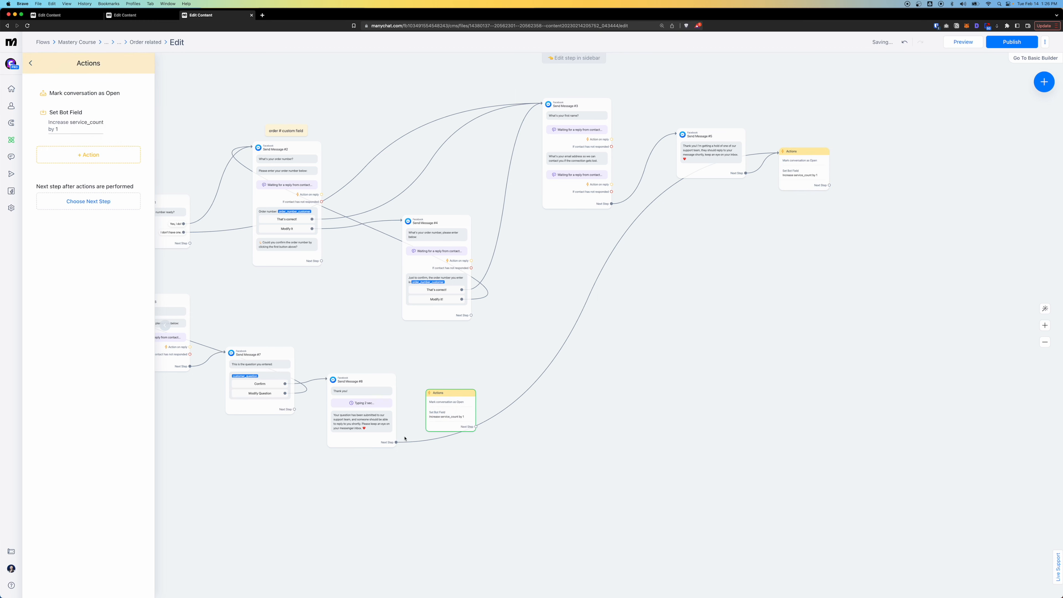
left_click(396, 442)
left_click(438, 420)
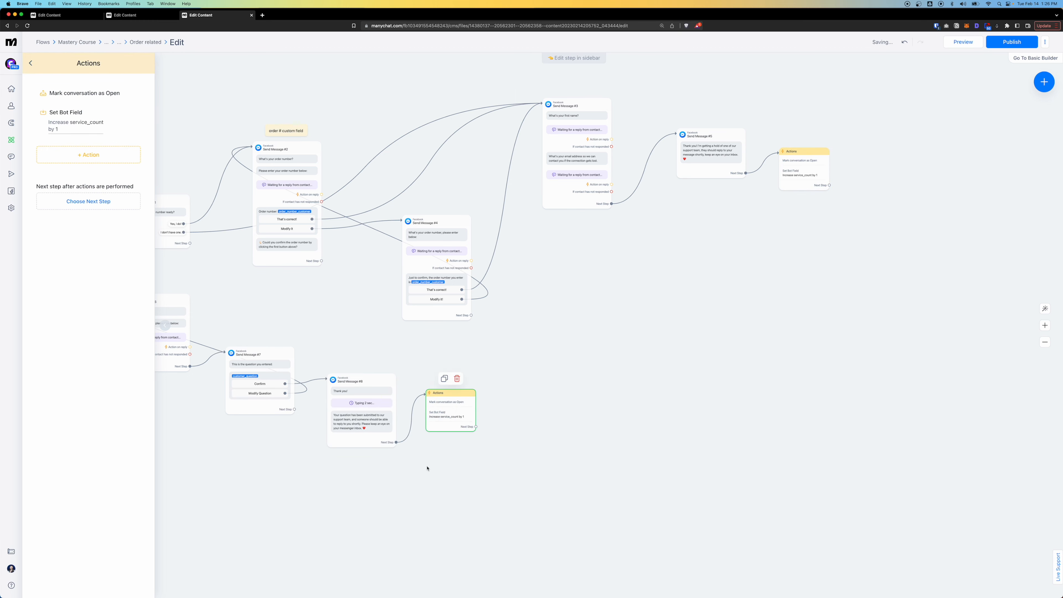
scroll(550, 410, "up", 5)
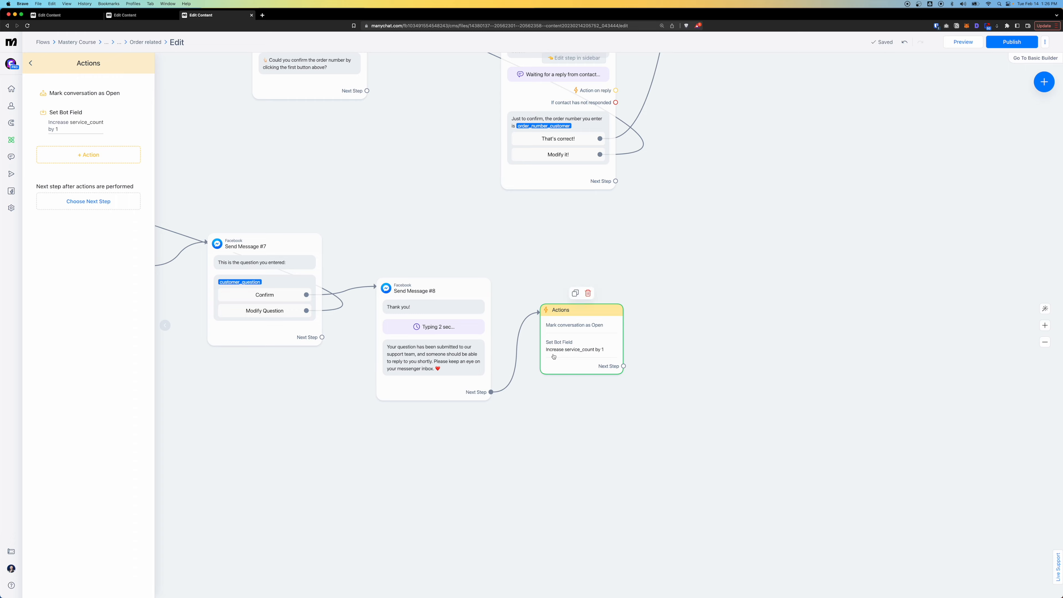
scroll(554, 356, "down", 10)
left_click_drag(520, 406, 526, 402)
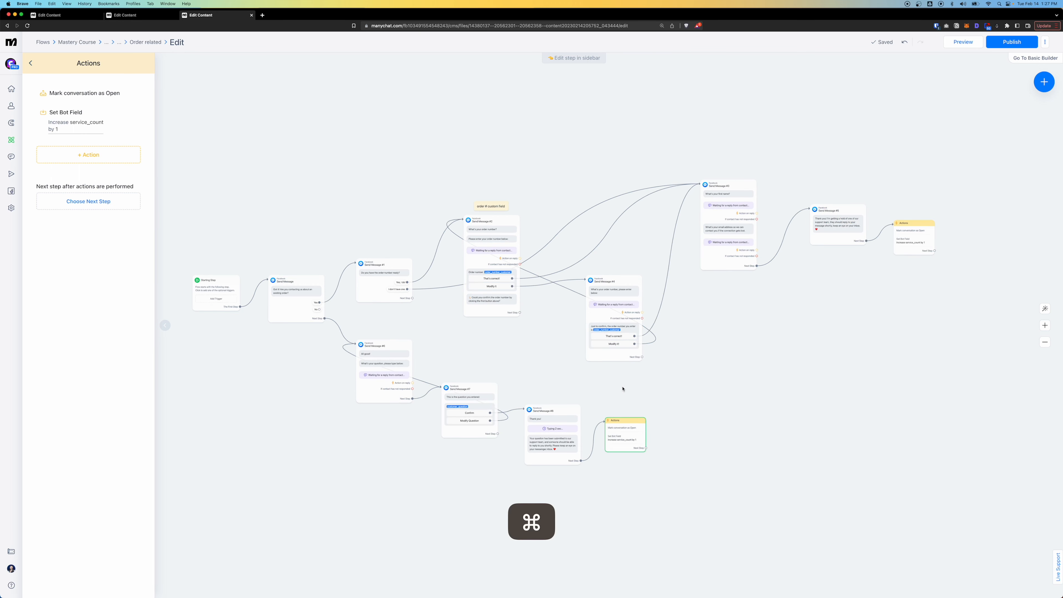
key("super+2")
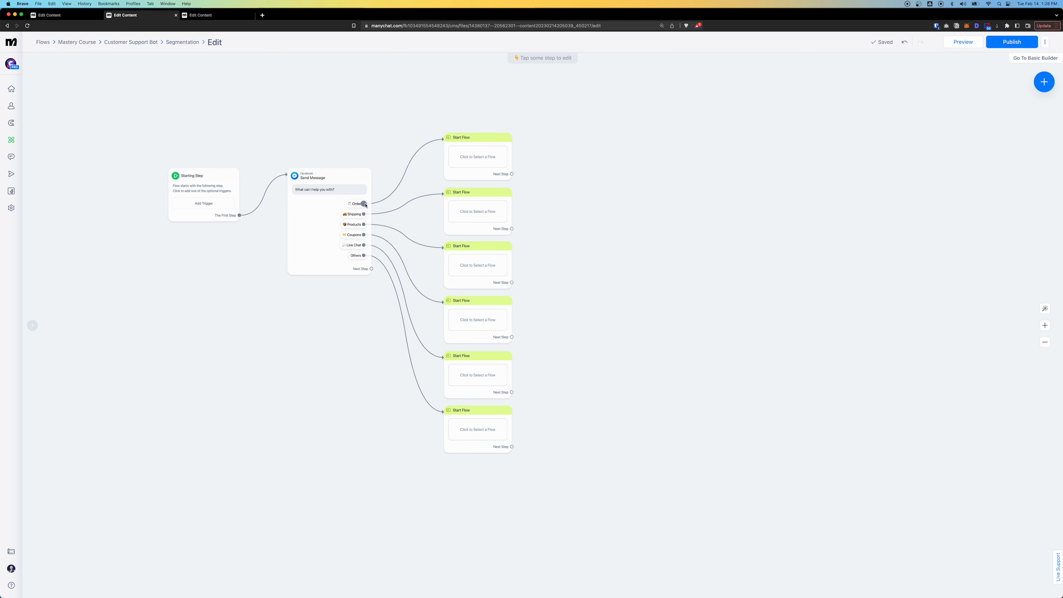
key("super+3")
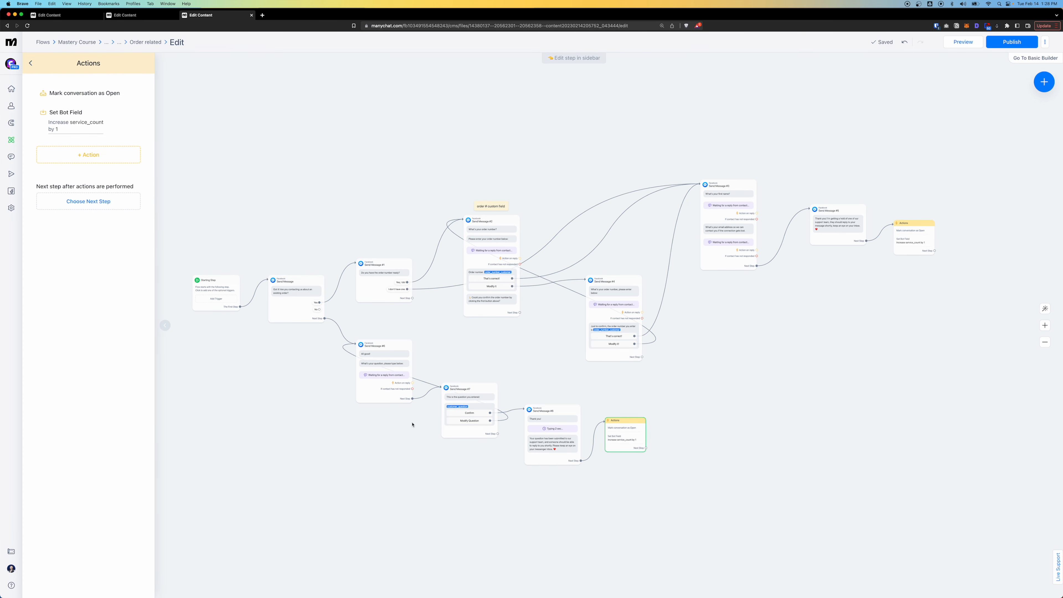
Examine the actions that can be added to the Actions step following Send Message #5, such as Assign conversation.
left_click(911, 234)
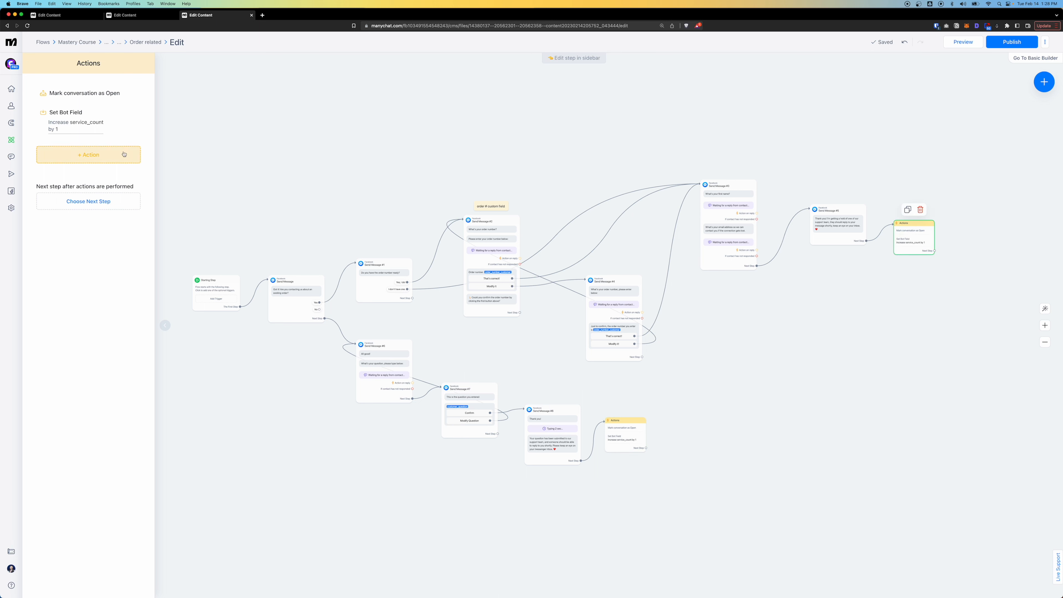
left_click(95, 158)
scroll(58, 224, "down", 4)
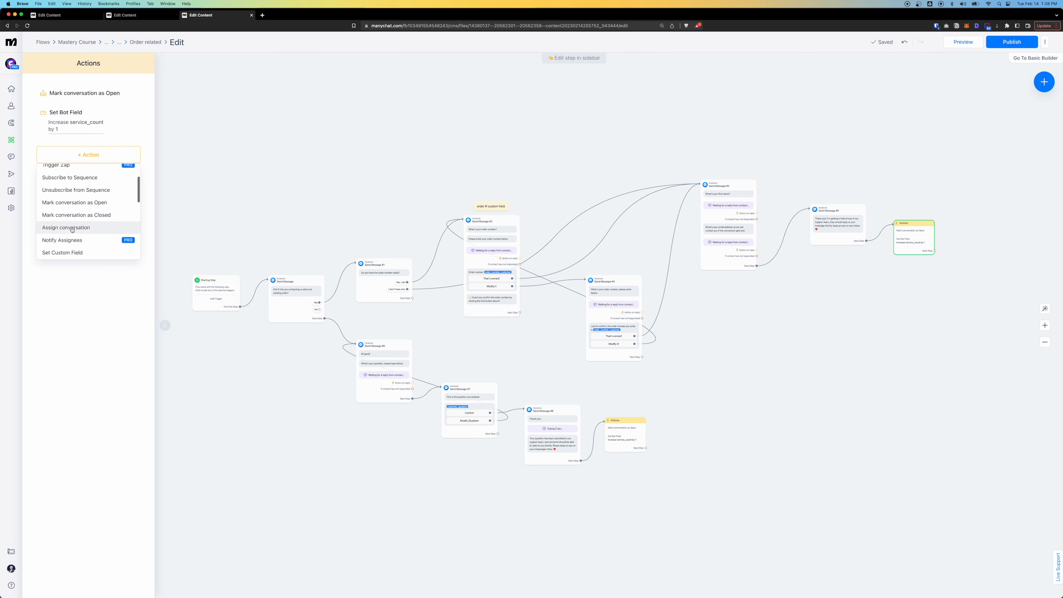
left_click(61, 329)
left_click_drag(795, 378, 793, 378)
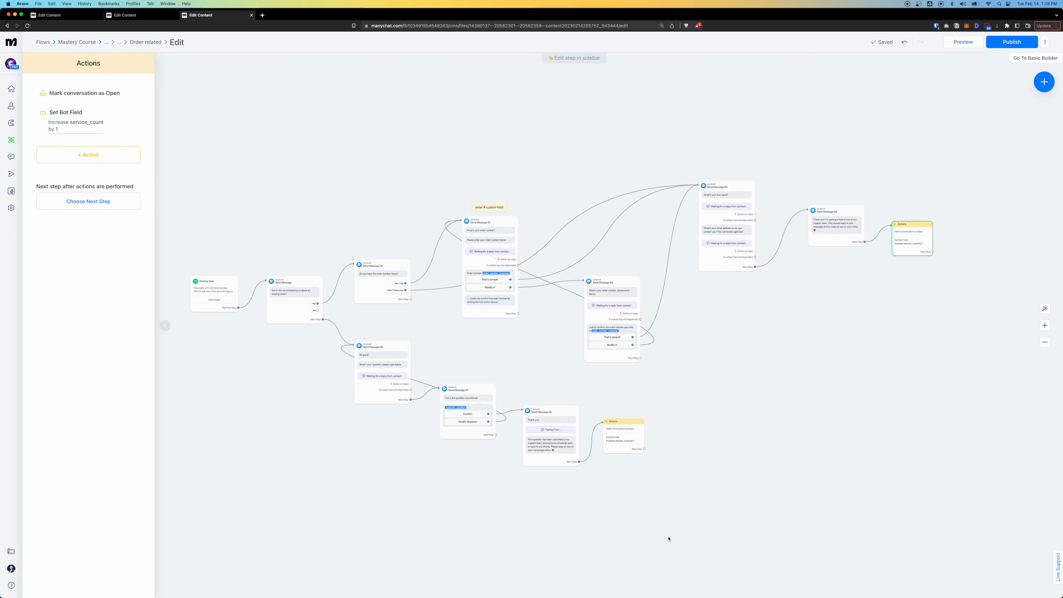
Review the Segmentation flow's reply branches alongside the complete Order related flow.
key("super+2")
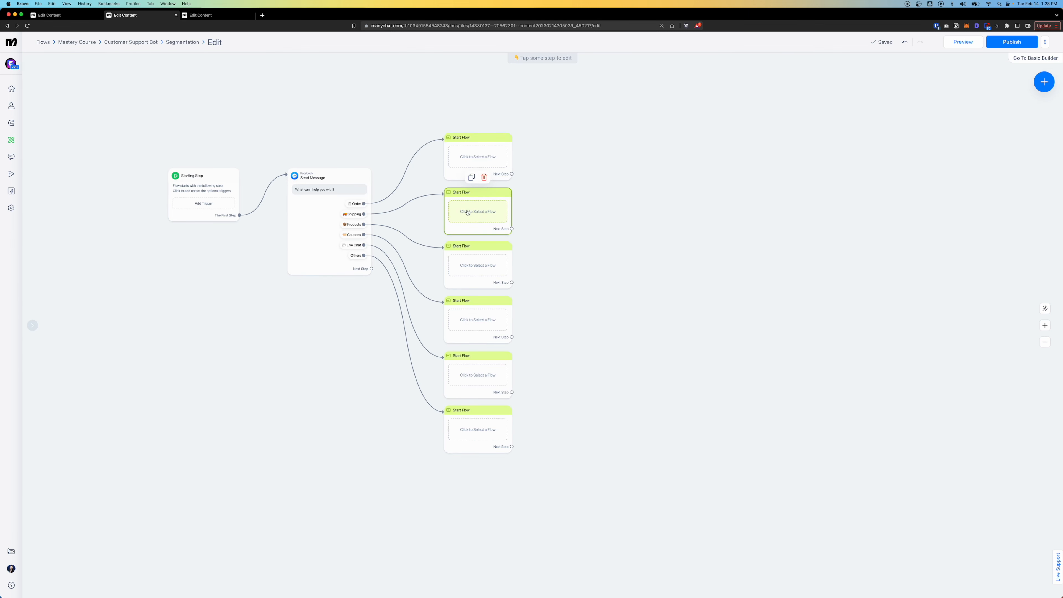
key("super+3")
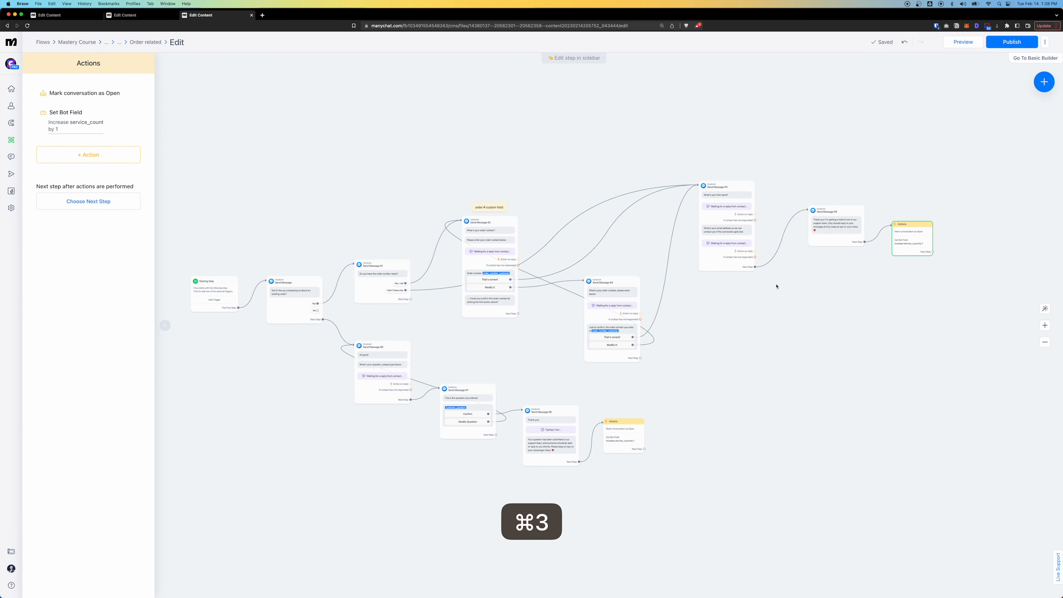
key("super+3")
key("super+2")
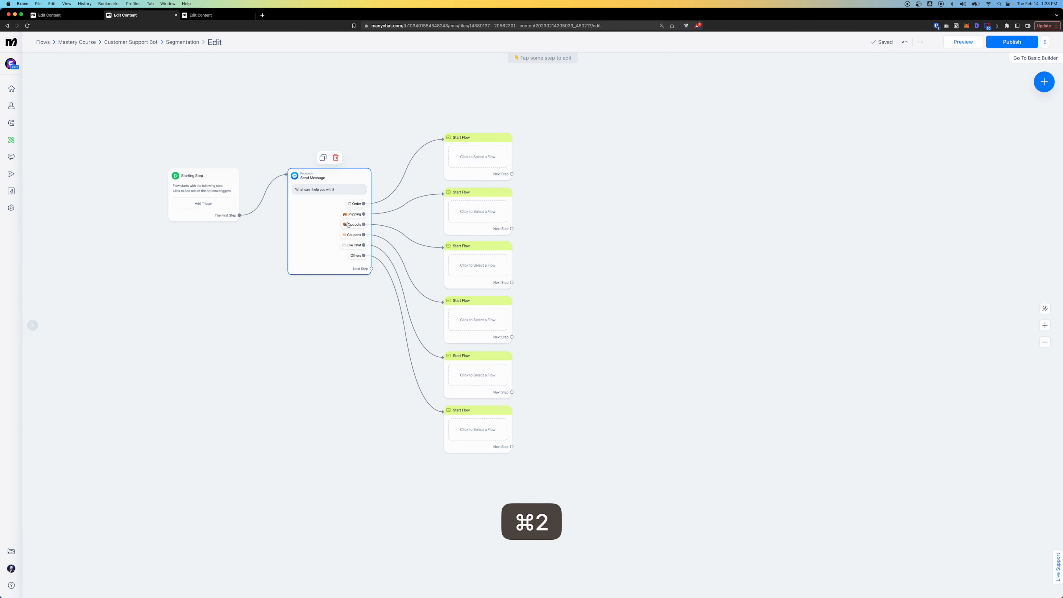
key("super+3")
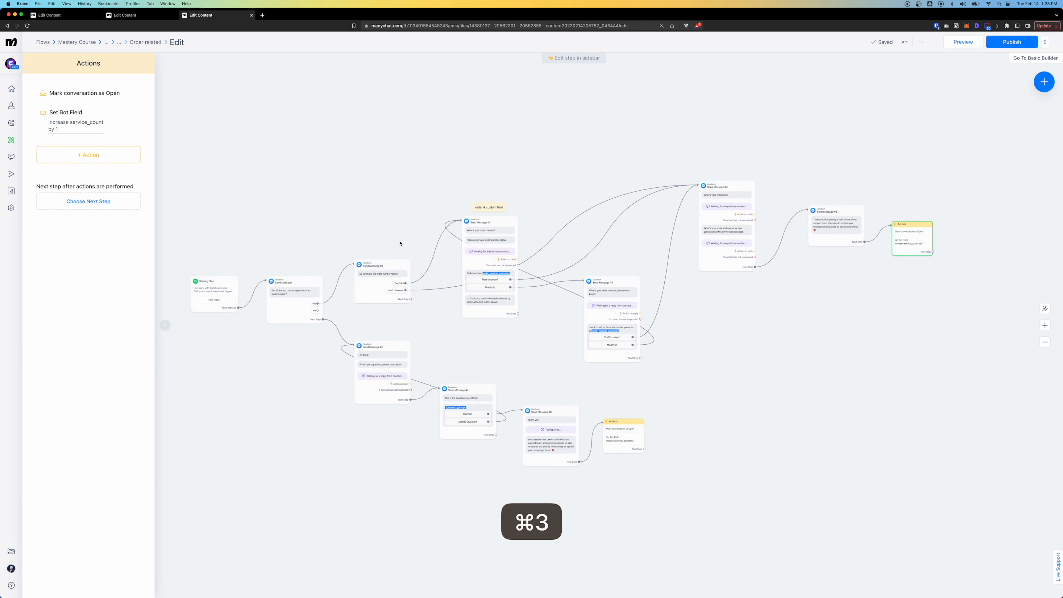
scroll(597, 434, "up", 5)
scroll(547, 396, "down", 10)
scroll(548, 396, "up", 5)
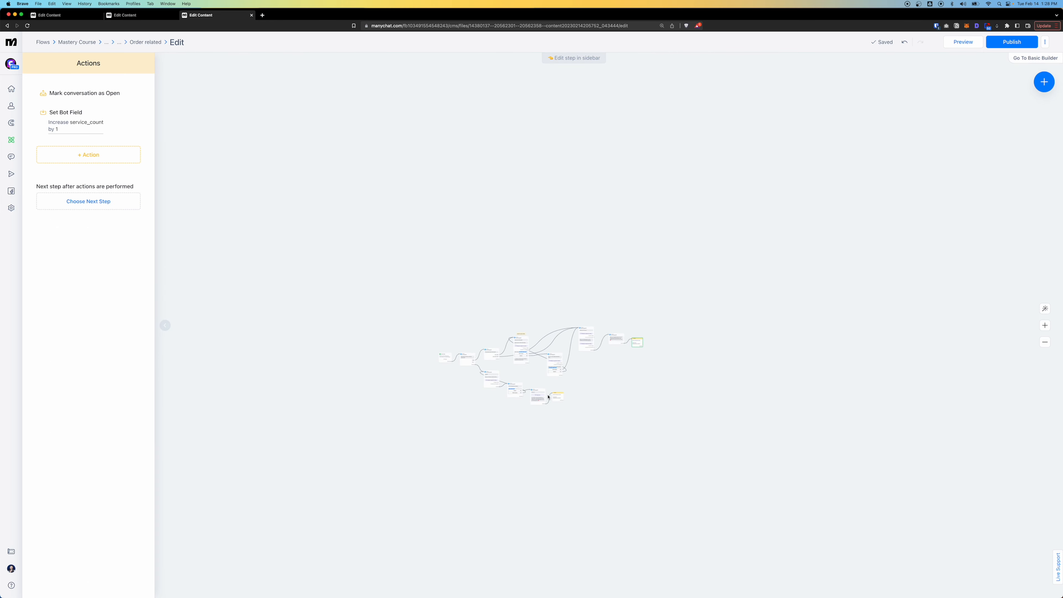
Replace the opening message's next-step link to Send Message #6 with a link from its No quick reply, and publish the Order related flow.
left_click(1013, 43)
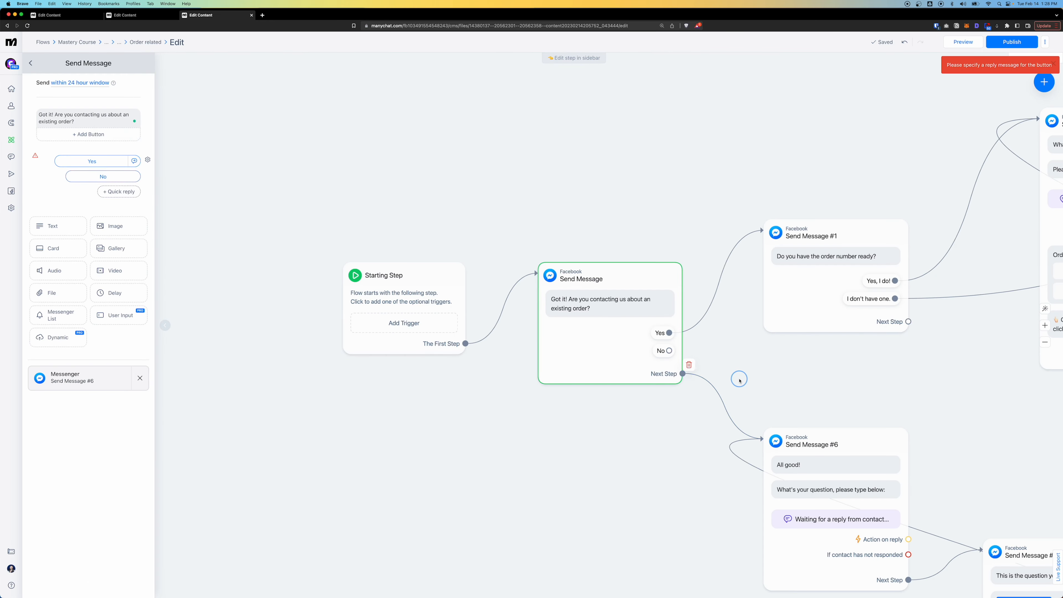
left_click(692, 366)
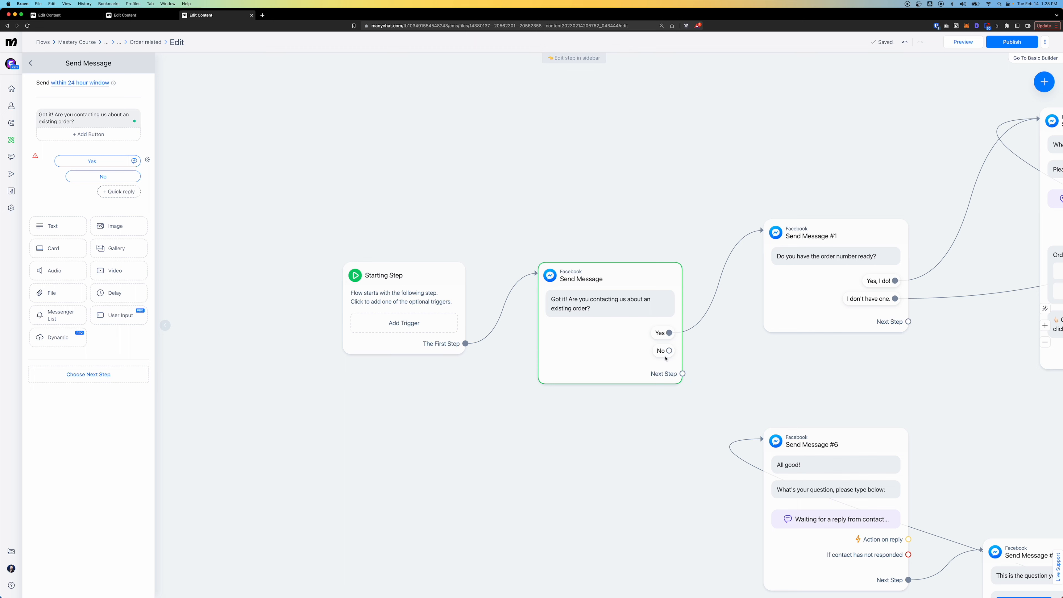
left_click_drag(669, 350, 771, 433)
left_click(770, 433)
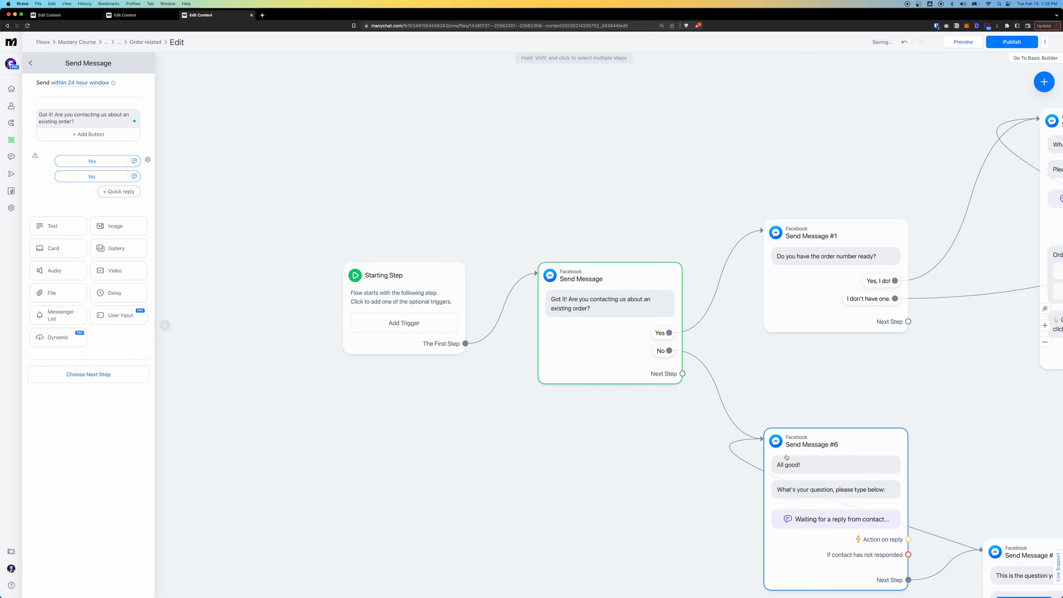
left_click(1008, 38)
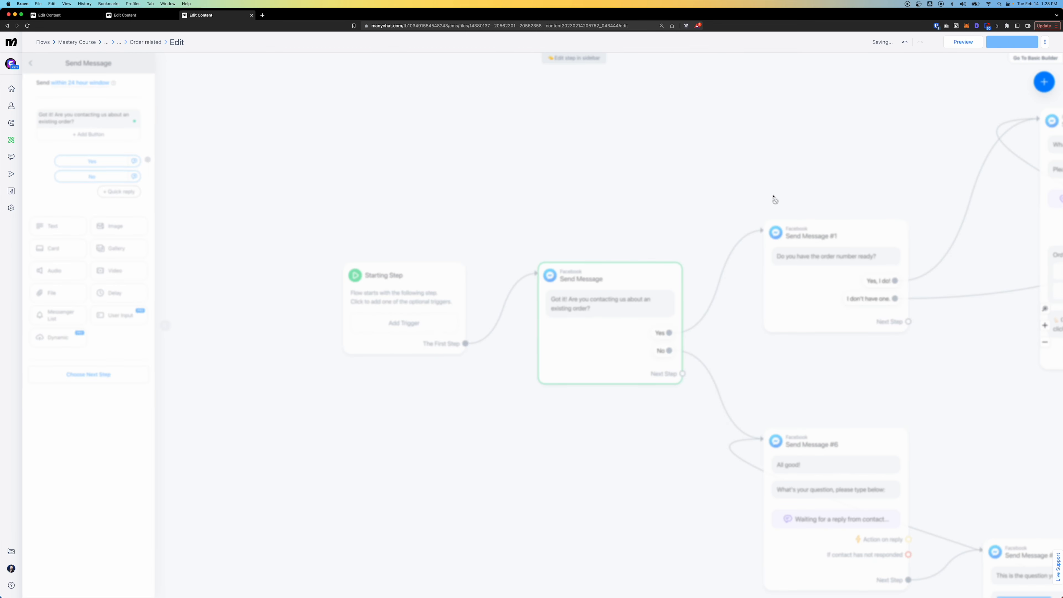
scroll(768, 199, "down", 5)
In the Segmentation flow, pick Order related from the Order folder for the Start Flow step linked to the Order reply.
left_click(153, 16)
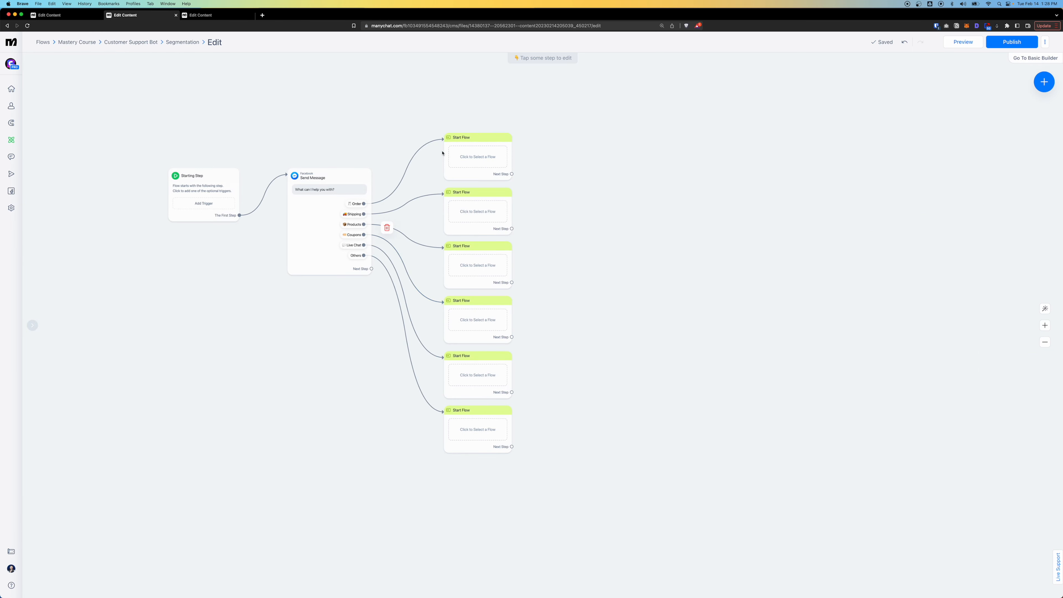
left_click(475, 164)
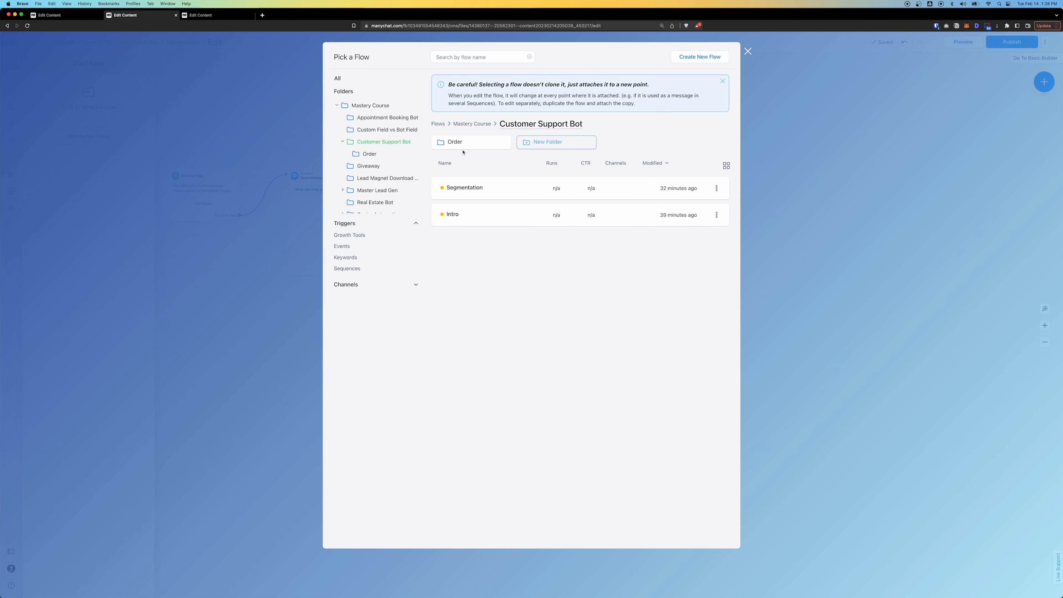
left_click(462, 193)
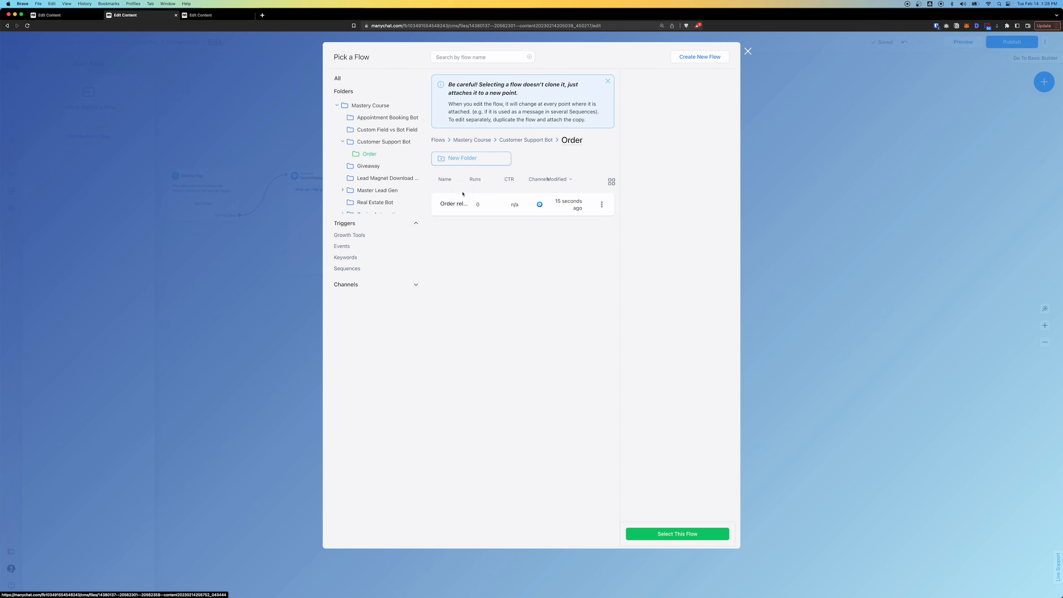
Attach the Order related flow to the first Start Flow step of the Segmentation flow.
left_click(689, 534)
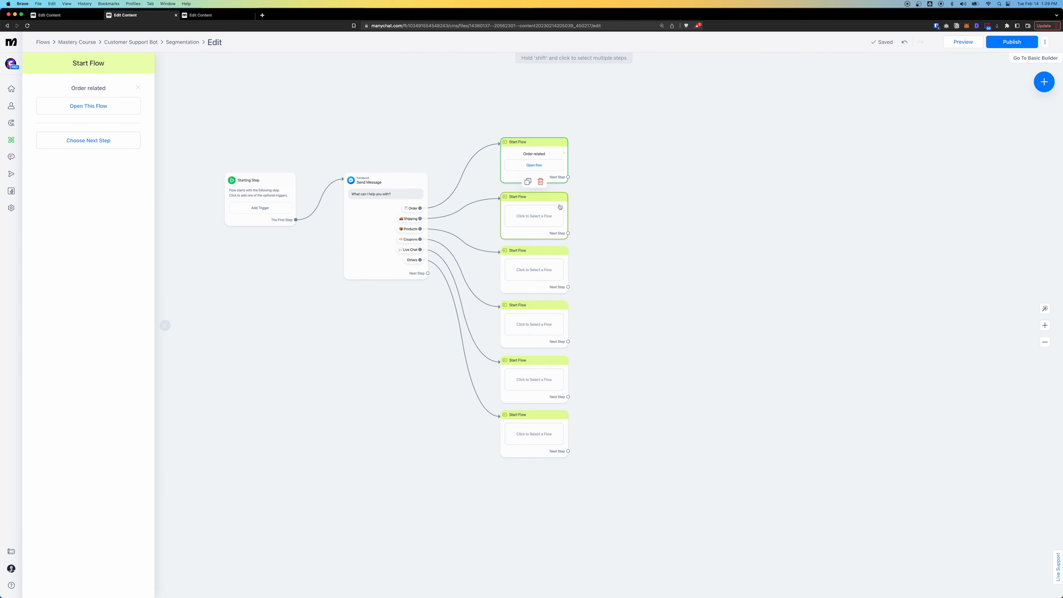
key("super+2")
Create a folder named "Shipping related" inside the Customer Support Bot folder.
key("super+3")
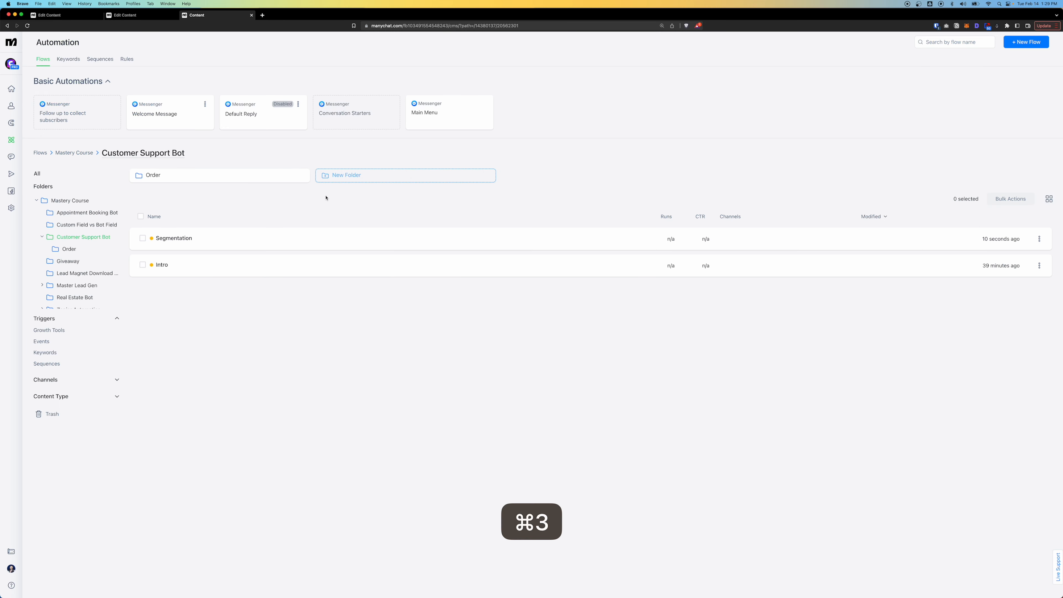
left_click(345, 176)
type("Shipping related")
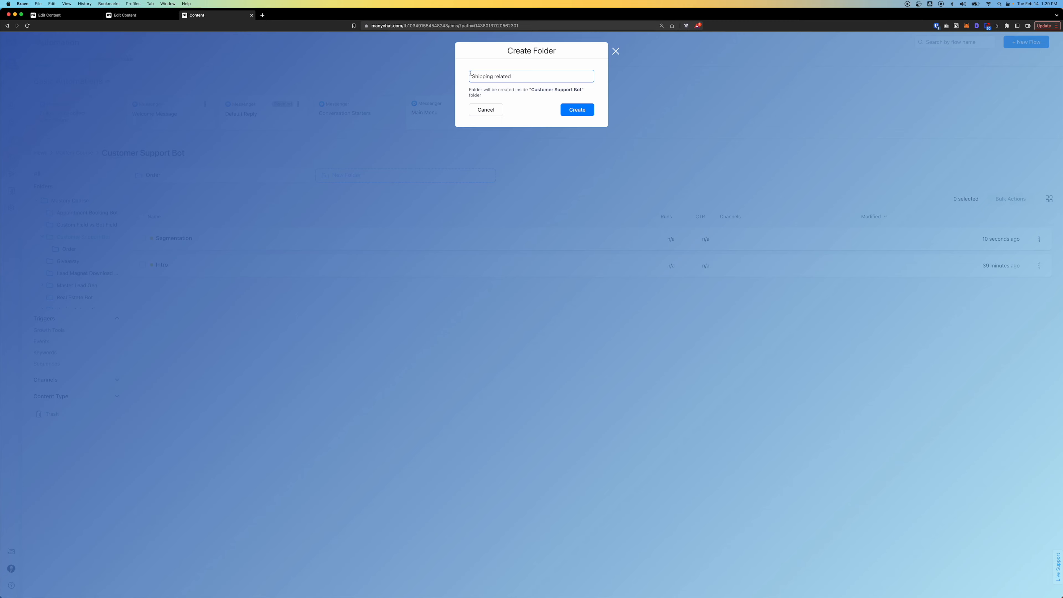
key("Return")
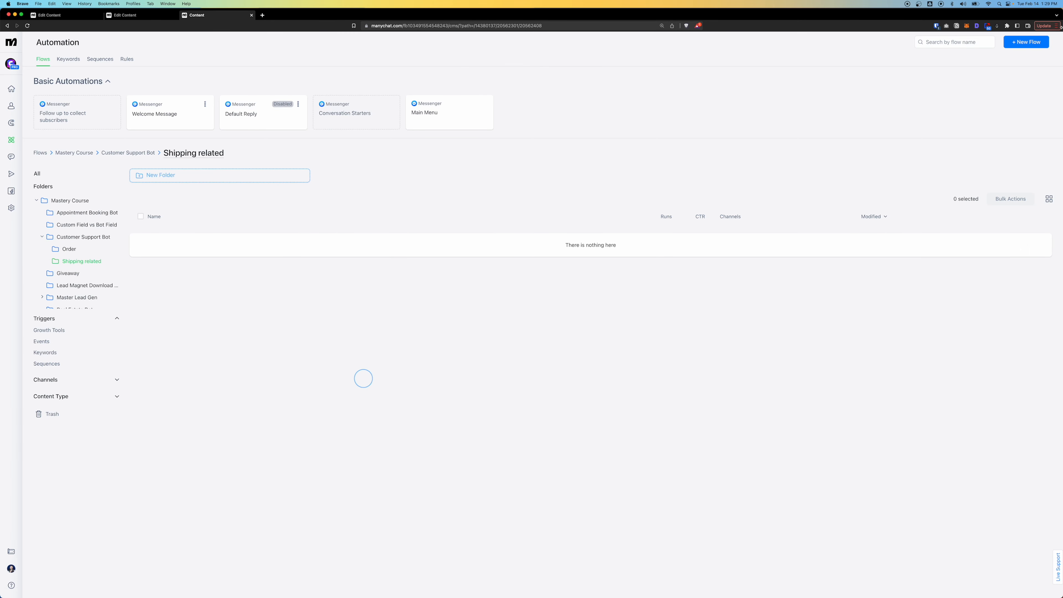
Start a new flow from scratch in the Shipping related folder and name it "shipping related".
left_click(1033, 42)
left_click(689, 53)
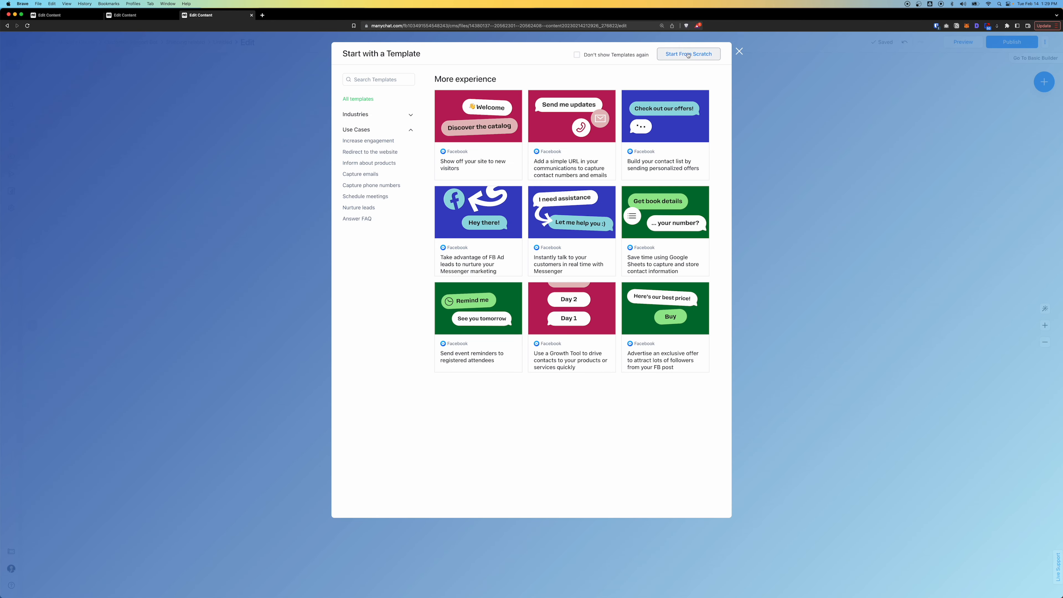
key("super+a")
type("shipping")
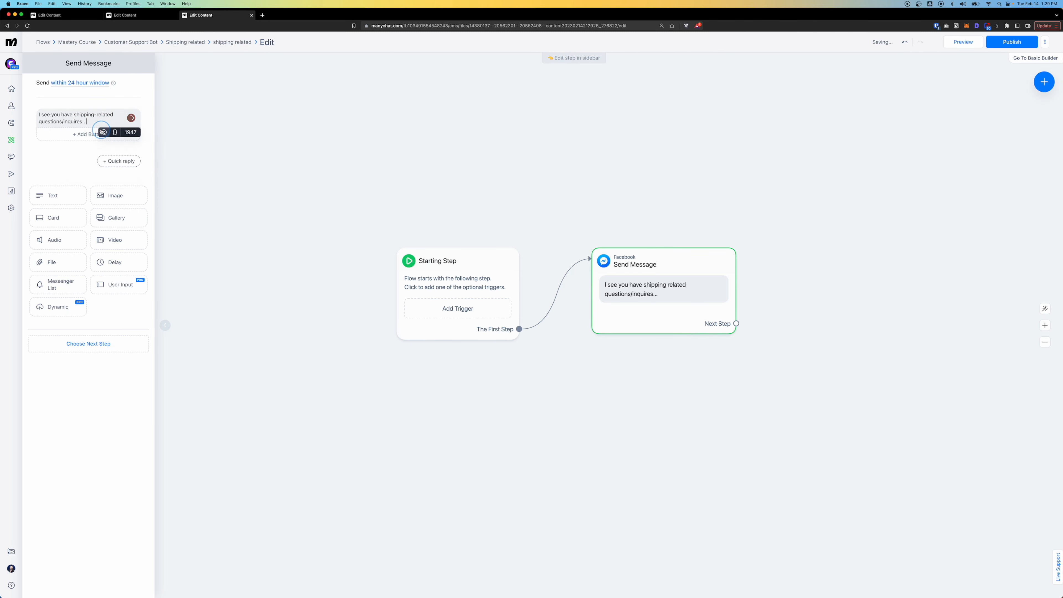
Correct the opening message to read "shipping-related" and add a 2-second typing delay below it.
left_click(76, 121)
left_click(175, 170)
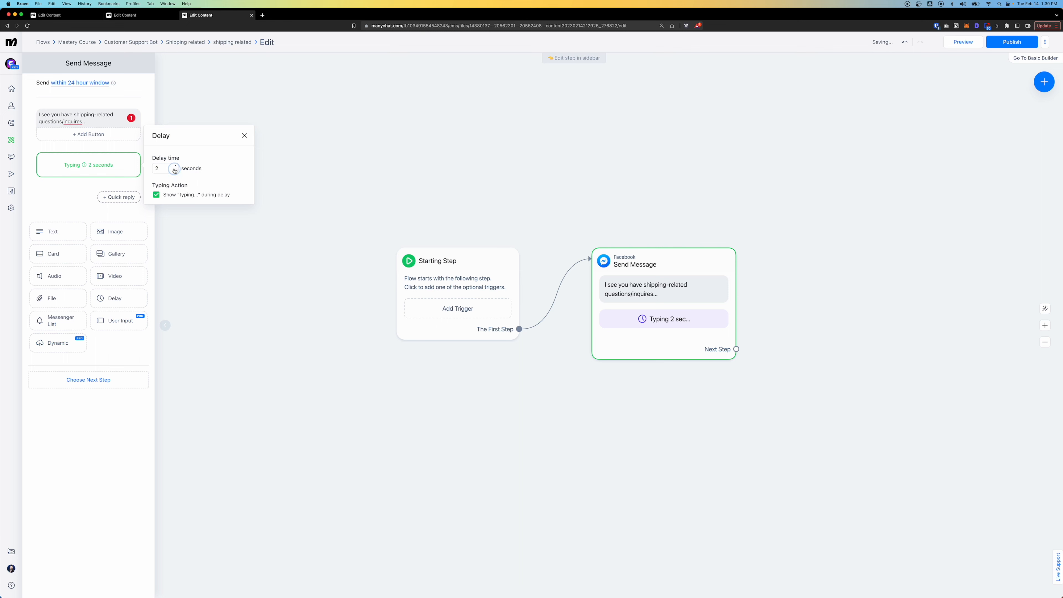
Add a text block reading "Will one of these topics answer your question about shipping?" after the delay.
left_click(49, 197)
left_click(49, 228)
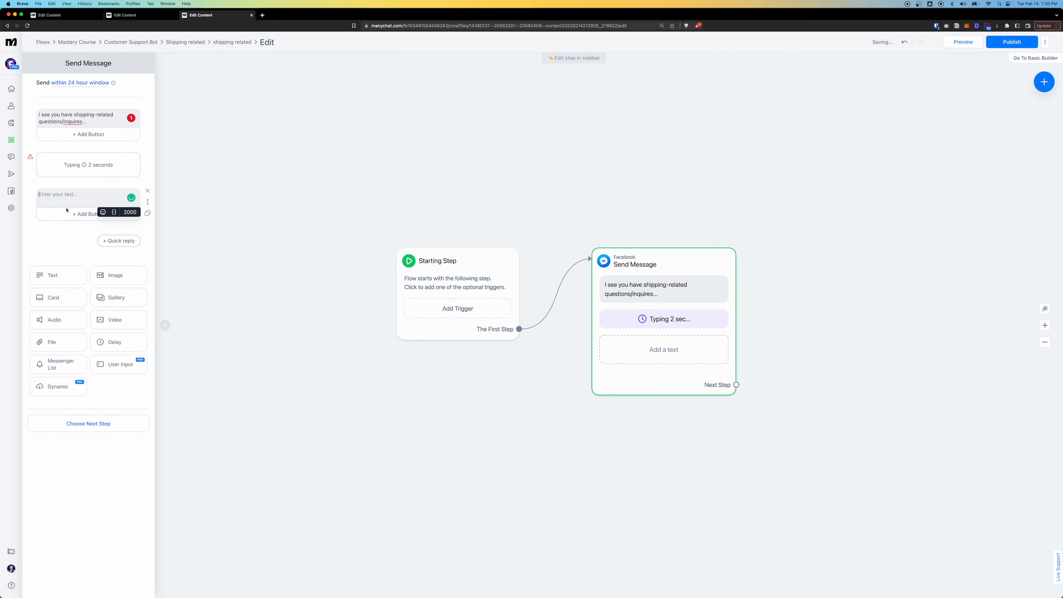
type("Will one of these topics answer your question about shipping?")
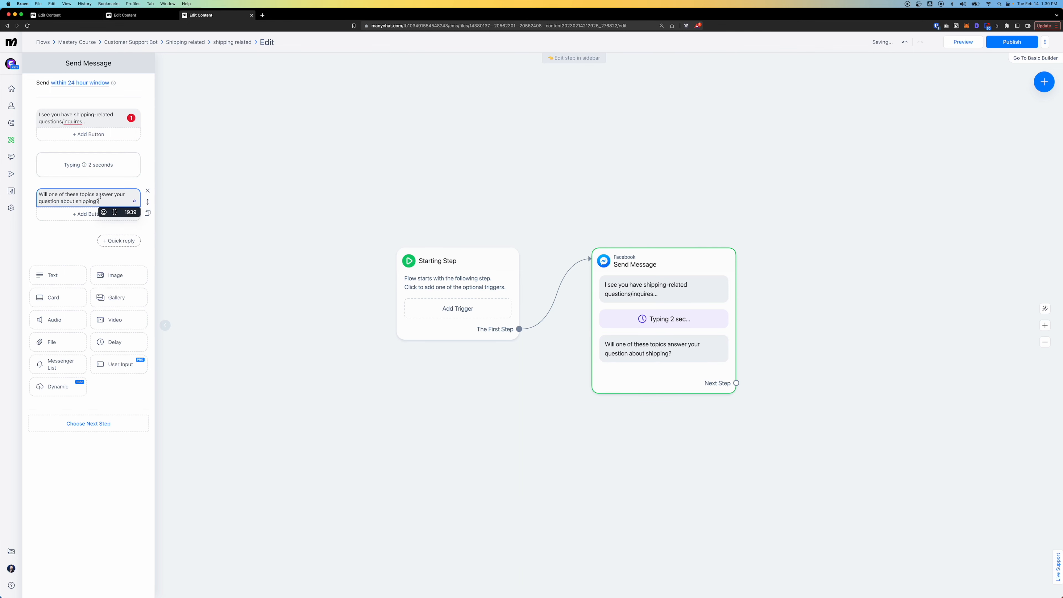
Add two quick replies to the message, "Shipping Timeframe" and "Talk to Human".
left_click(118, 241)
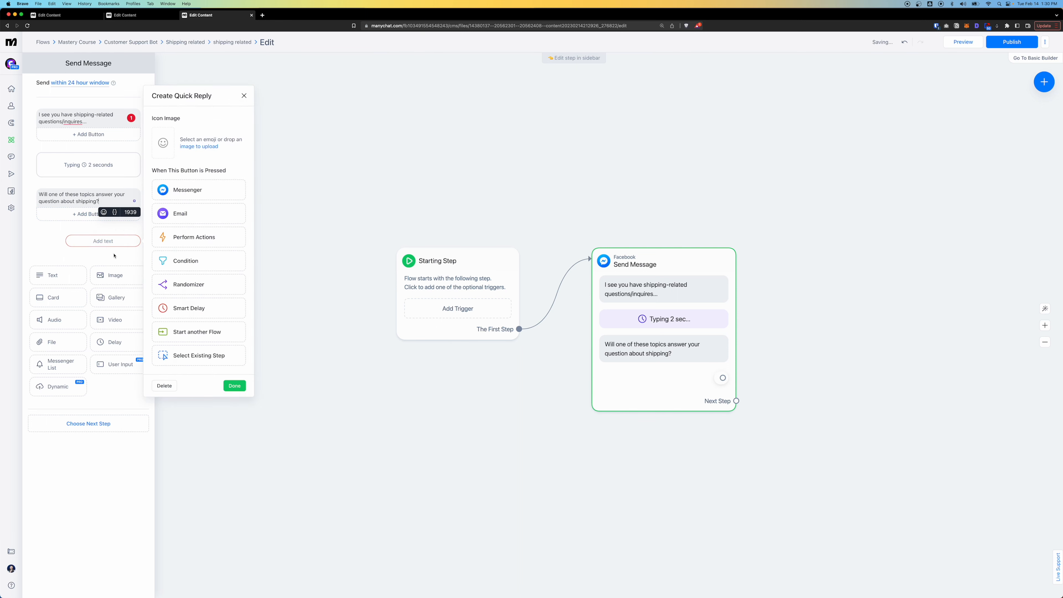
left_click(104, 240)
type("Shipping Timeframe")
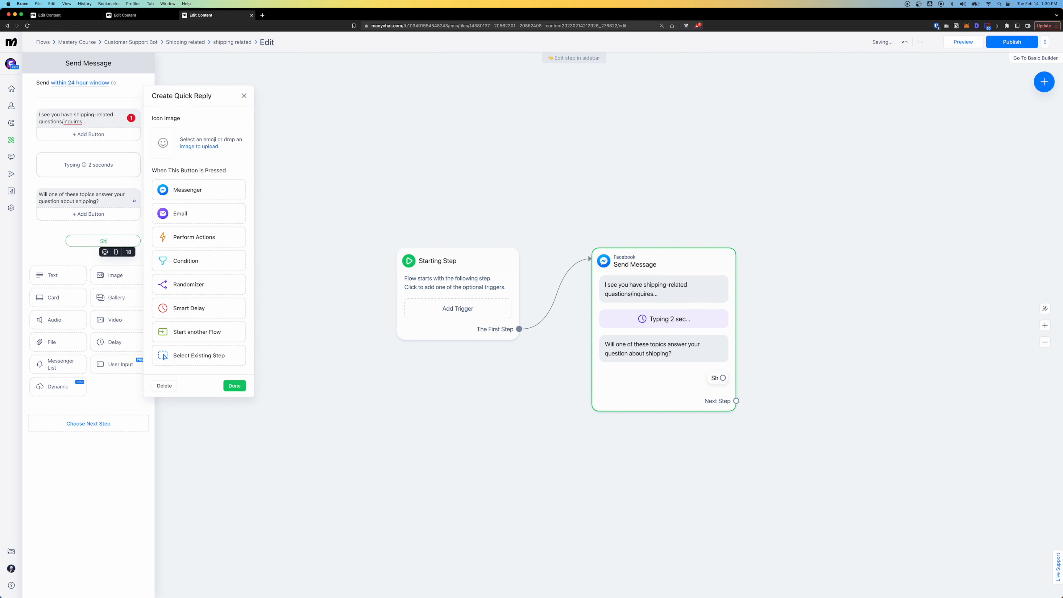
left_click(119, 258)
left_click(119, 257)
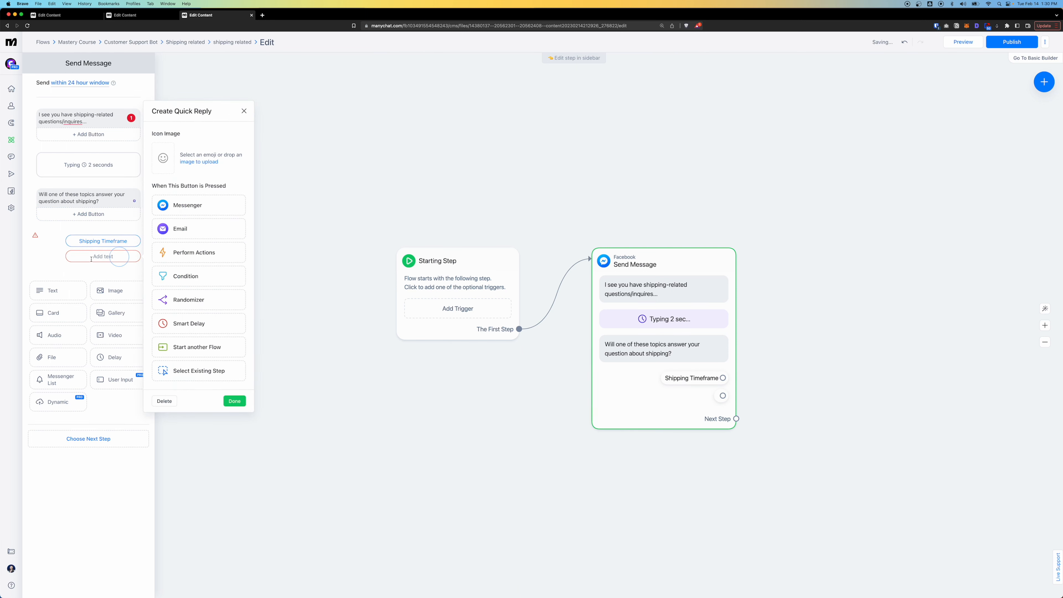
left_click(94, 257)
type("Talk to Human")
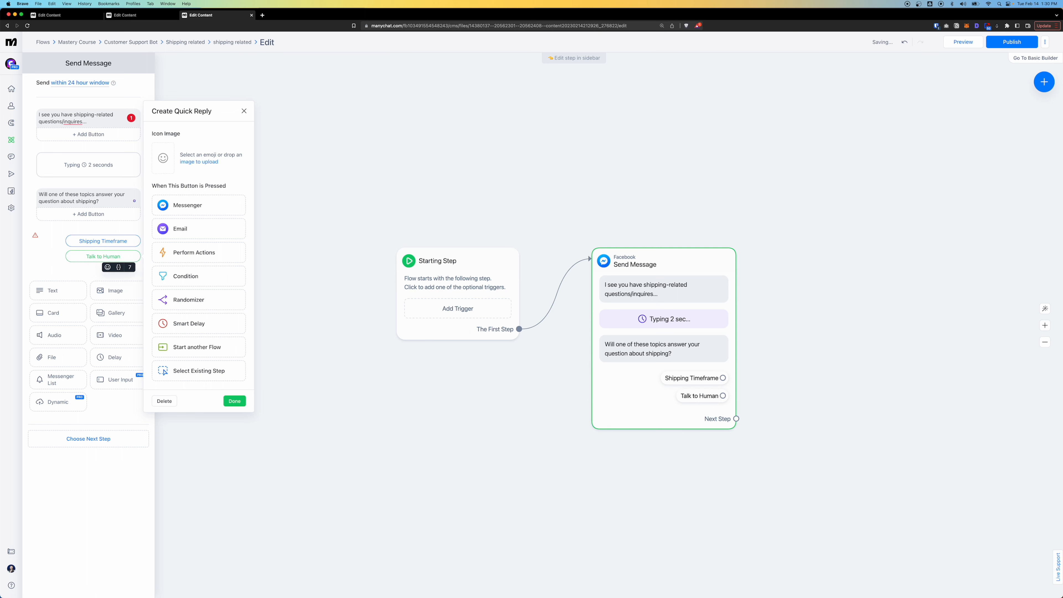
key("Return")
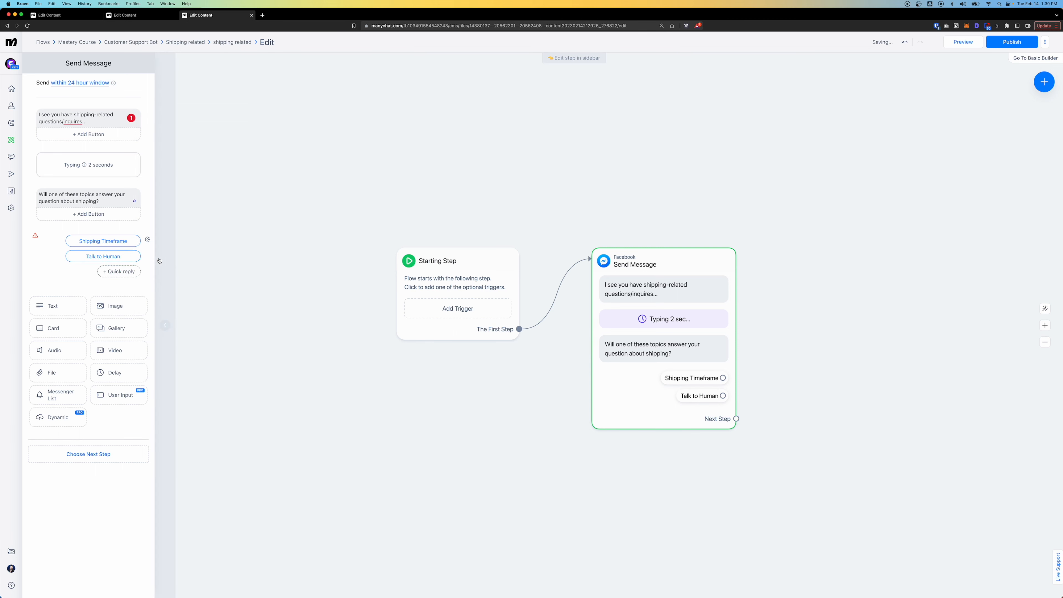
Connect the Shipping Timeframe quick reply to a new Messenger message step.
scroll(610, 463, "down", 5)
left_click_drag(652, 485, 527, 373)
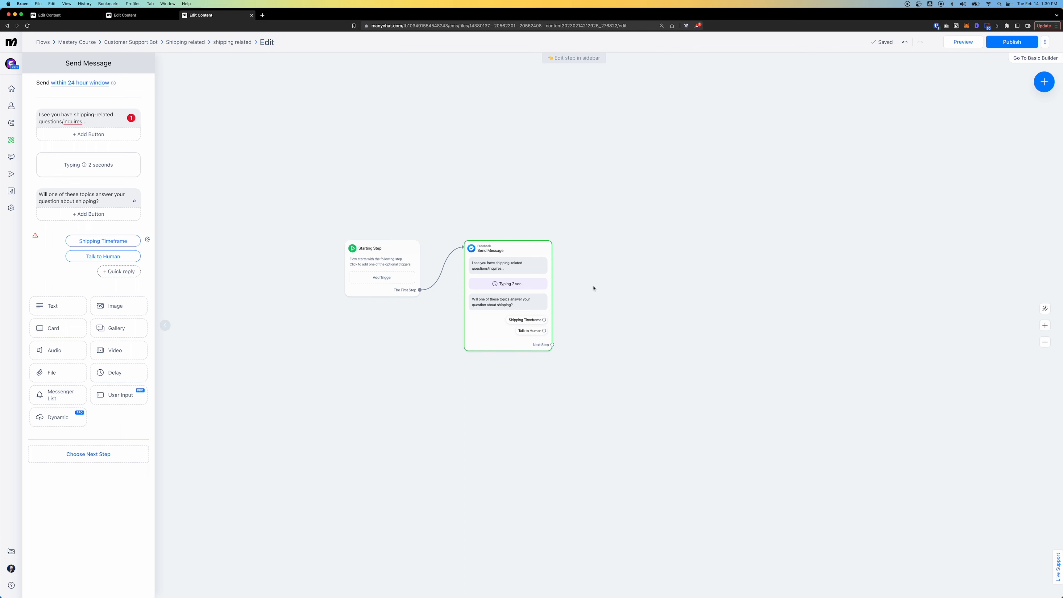
key("super+c")
left_click_drag(544, 319, 638, 249)
left_click(658, 260)
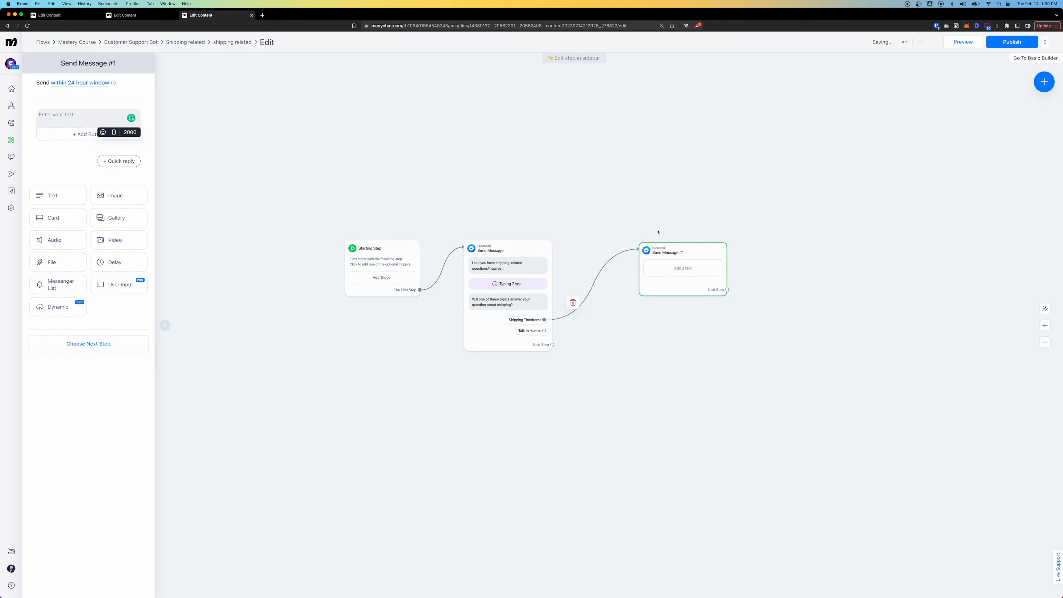
Paste the express and standard shipping times answer into the new message and fix the day range to "7-14".
key("super+v")
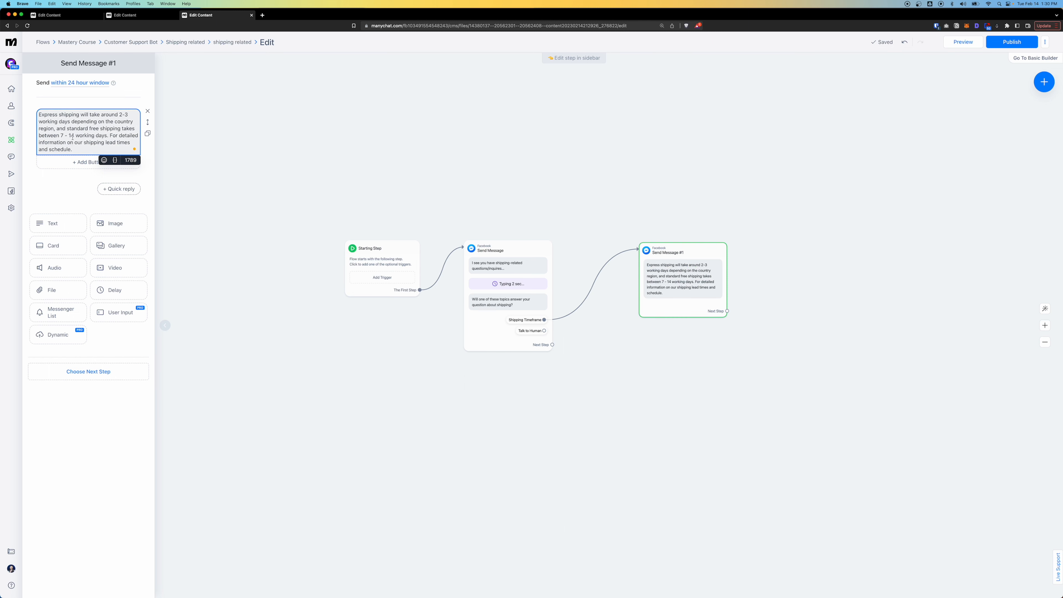
key("BackSpace")
key("BackSpace")
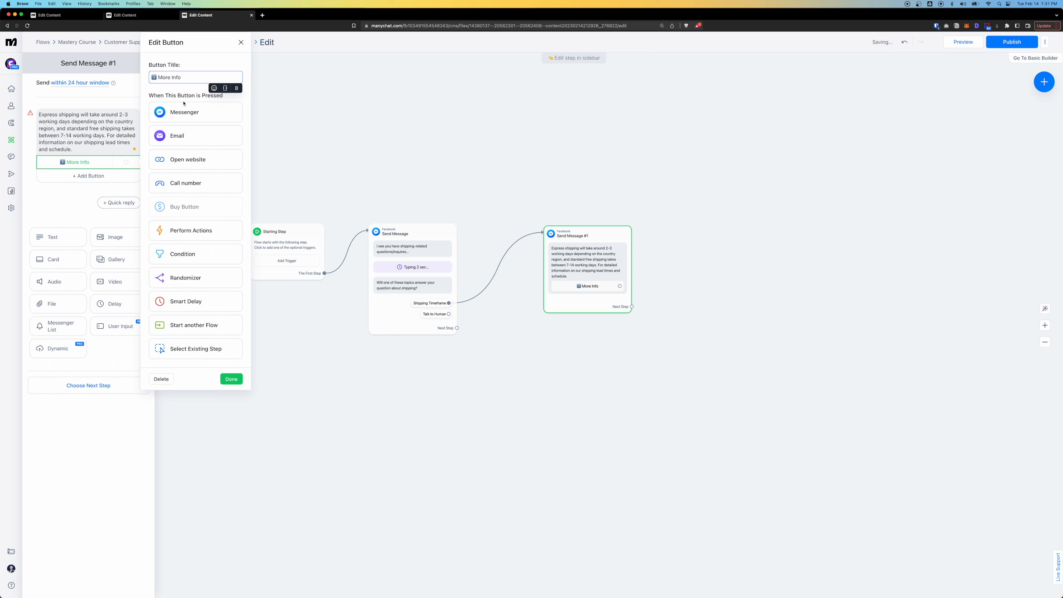
left_click(191, 158)
key("super+v")
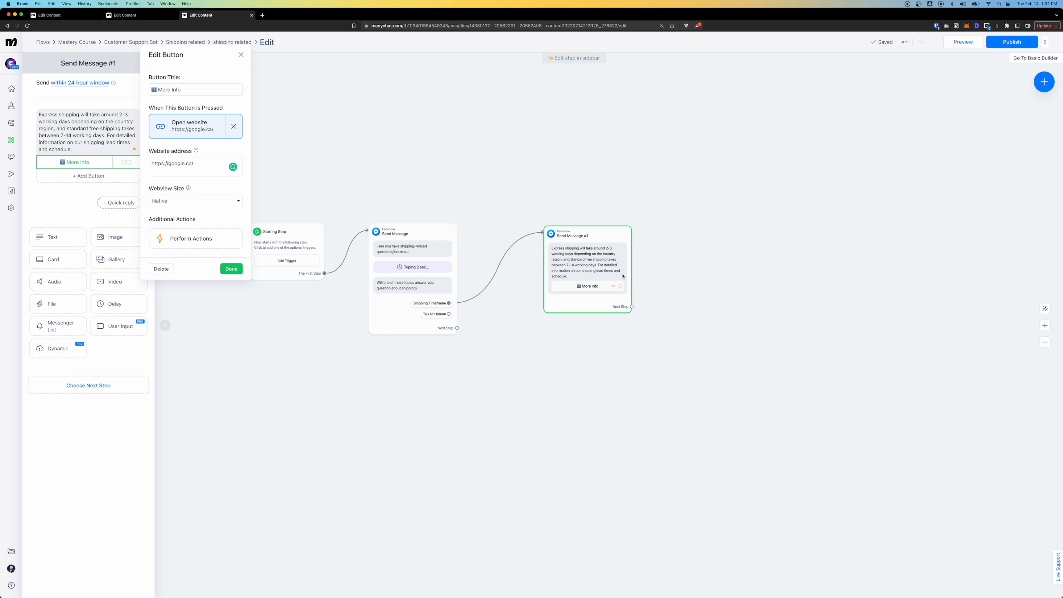
scroll(596, 247, "up", 5)
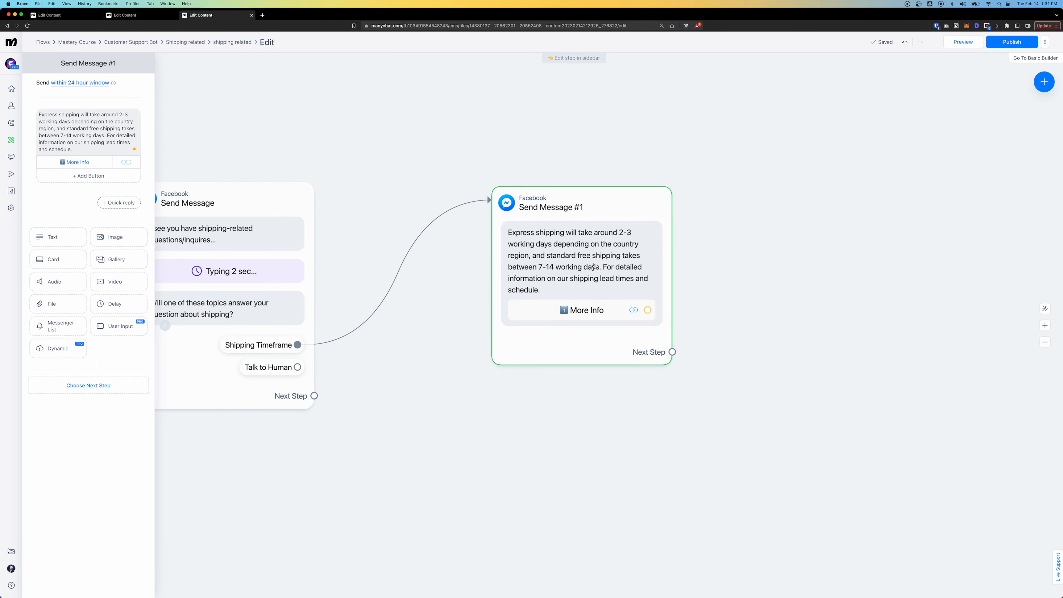
left_click(606, 316)
left_click_drag(206, 165, 154, 159)
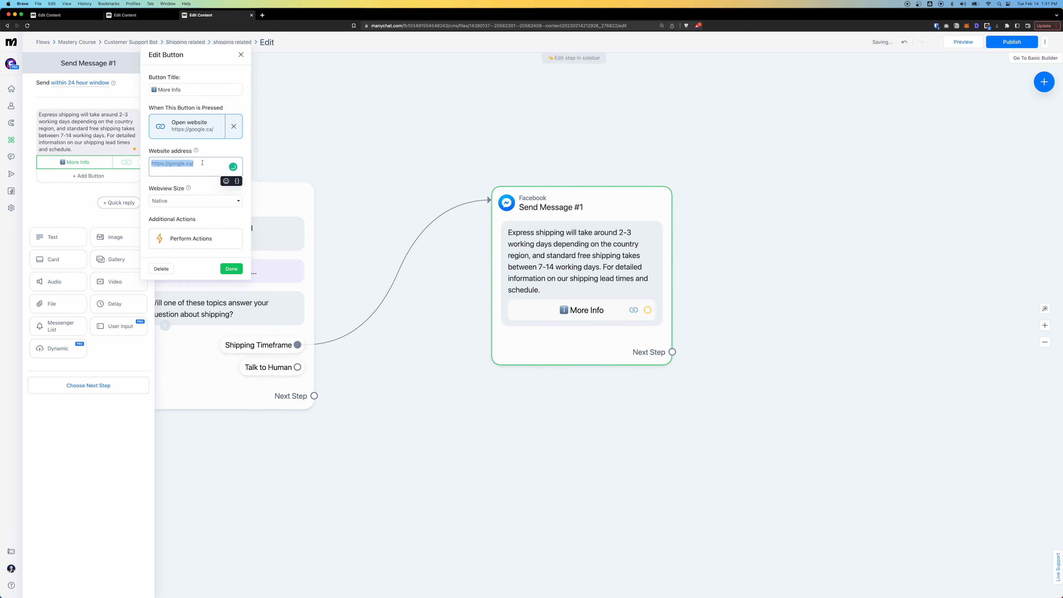
left_click(73, 208)
Add a "Talk to Human" quick reply to the shipping times message.
scroll(525, 275, "down", 5)
left_click_drag(562, 266, 549, 267)
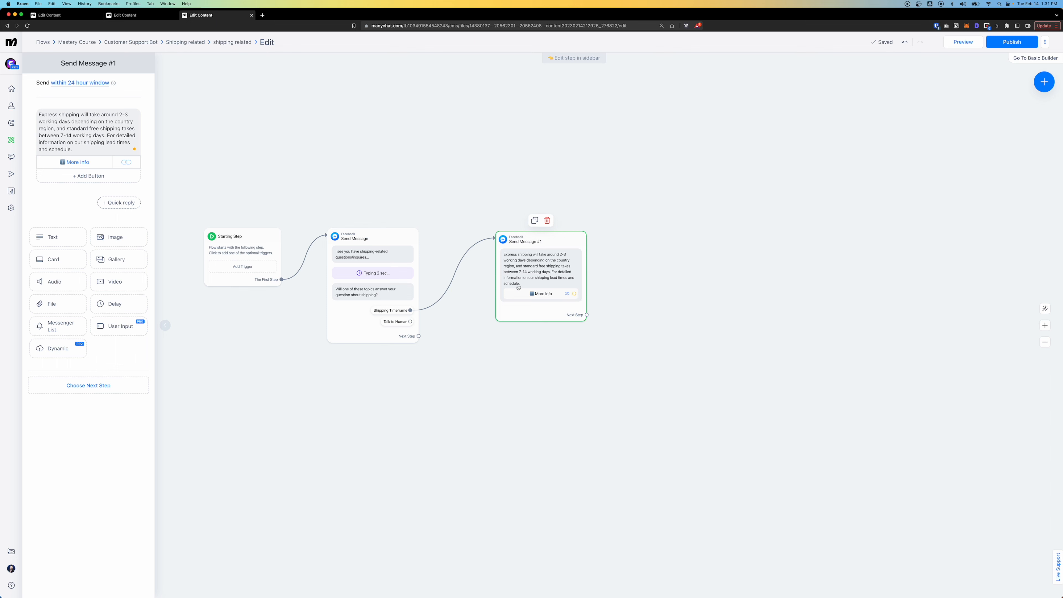
left_click(117, 202)
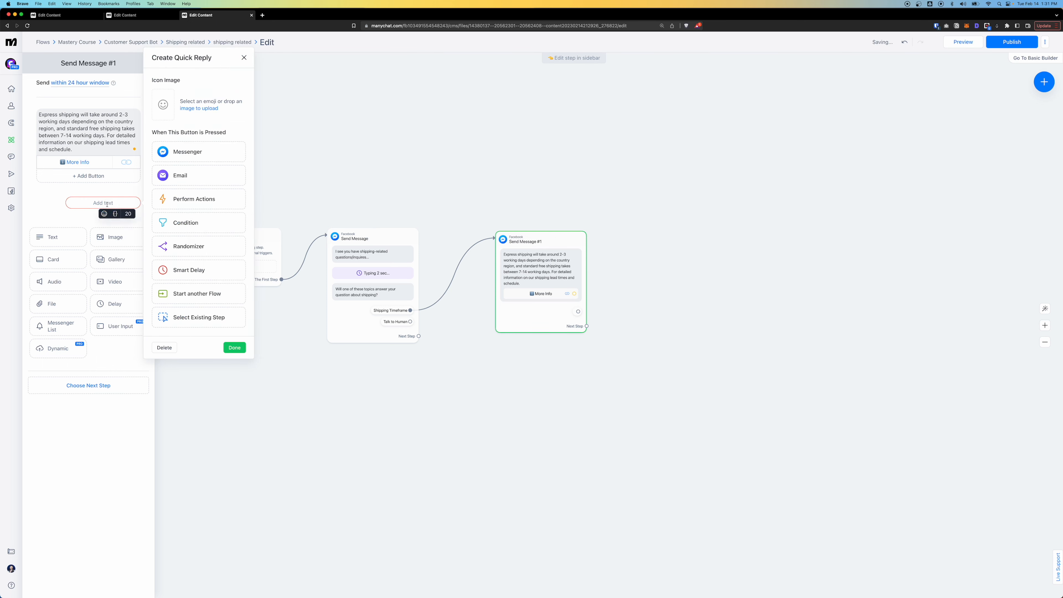
type("Hu")
type("man")
left_click(83, 221)
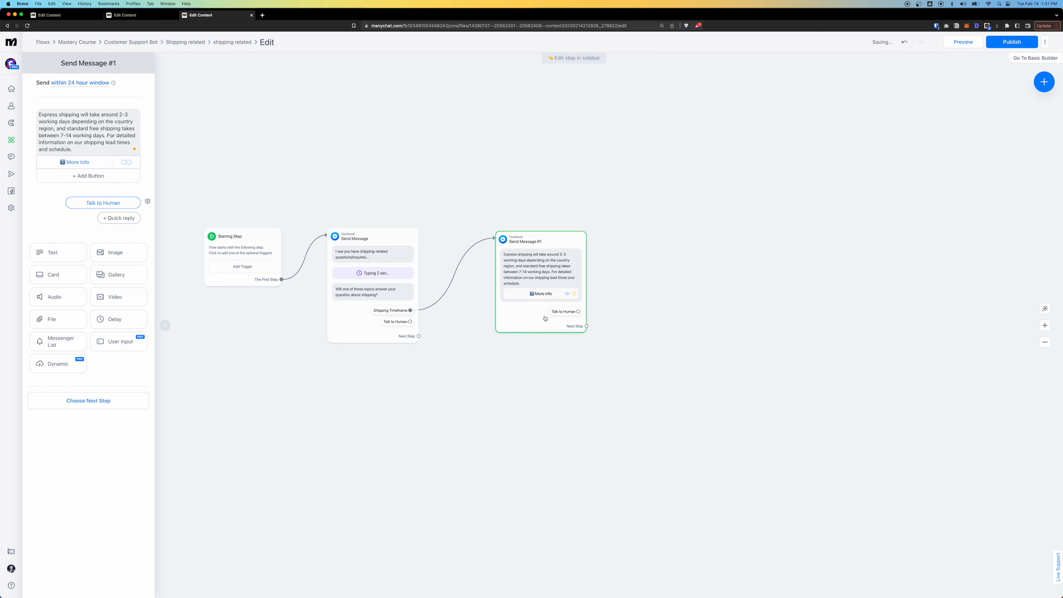
Add a "Main Menu" quick reply below Talk to Human in the shipping times message.
left_click(130, 218)
type("Main Menu")
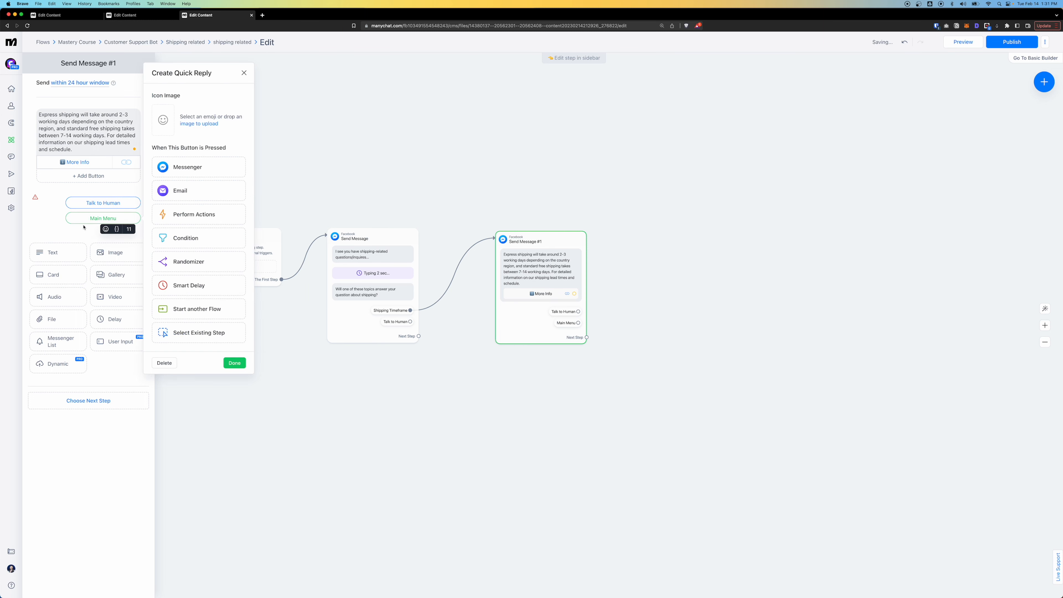
left_click(82, 228)
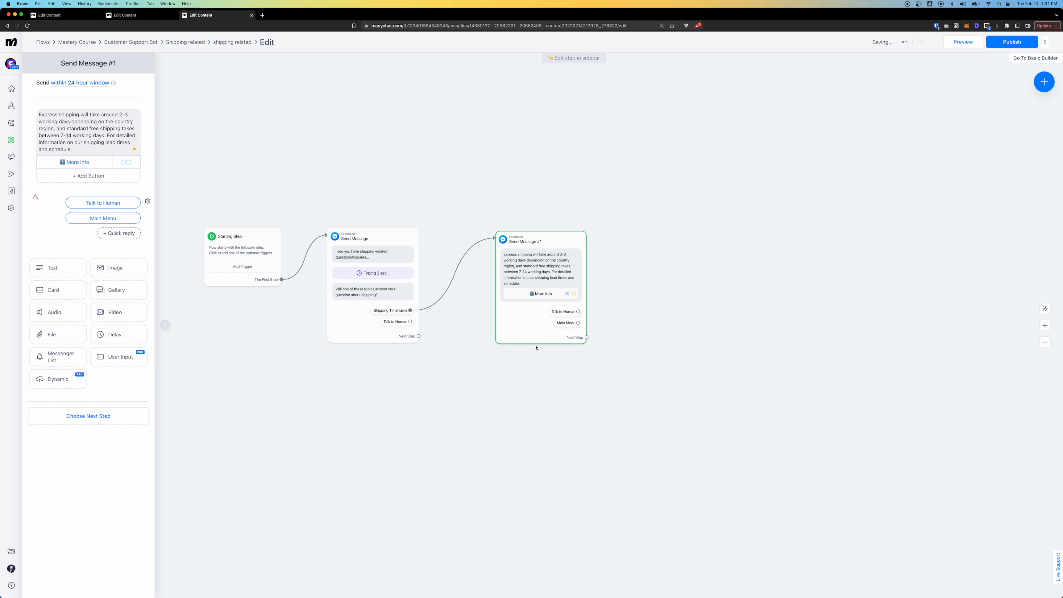
Delete the Main Menu quick reply from the shipping times message.
scroll(537, 348, "down", 3)
scroll(543, 346, "up", 2)
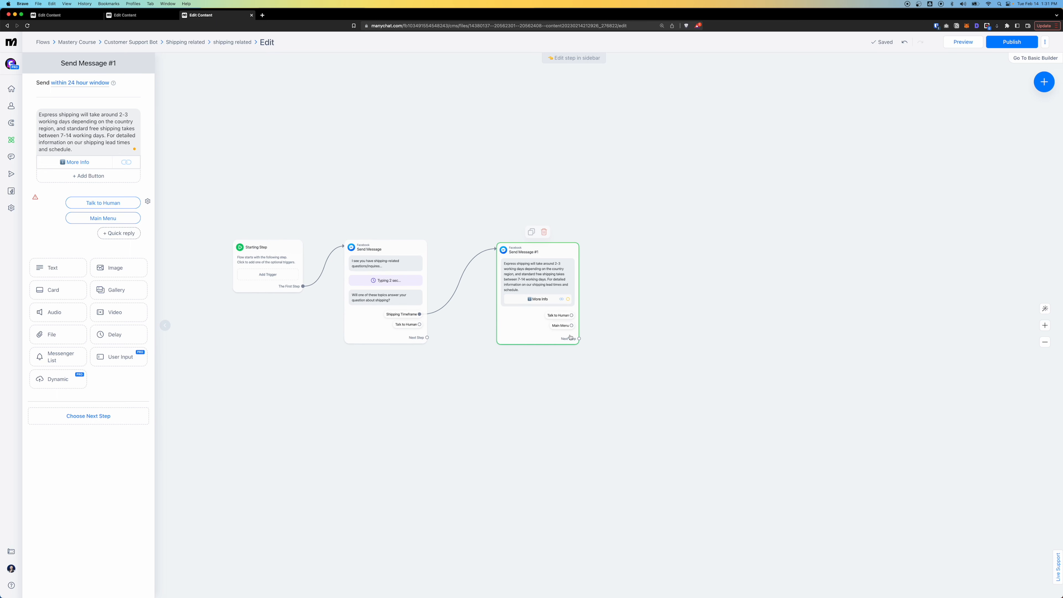
left_click(104, 218)
left_click(165, 360)
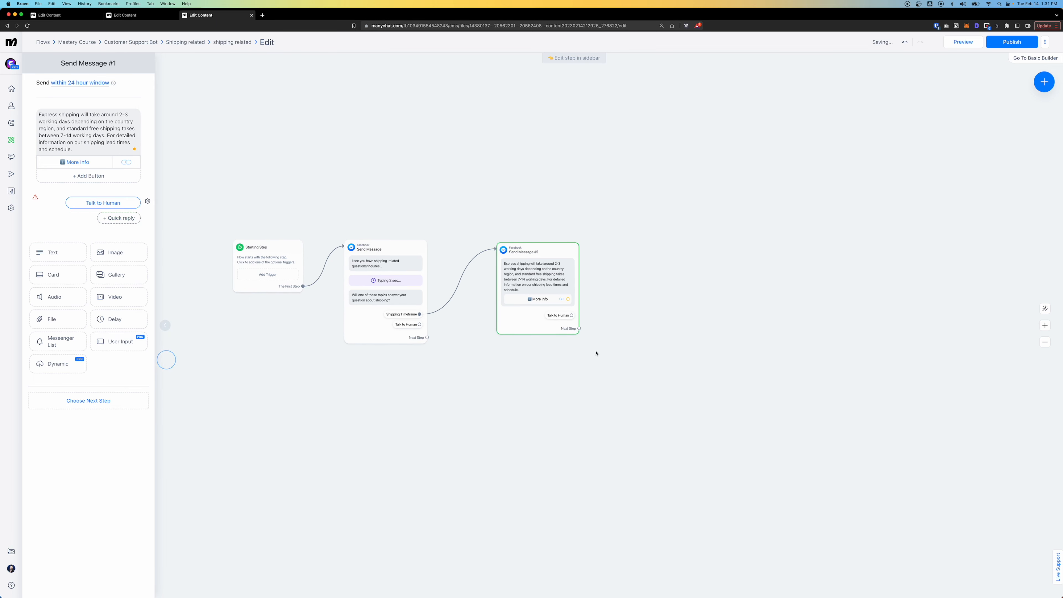
Check the quick reply options of the Segmentation flow's message and return to the shipping related flow.
left_click_drag(588, 404, 545, 387)
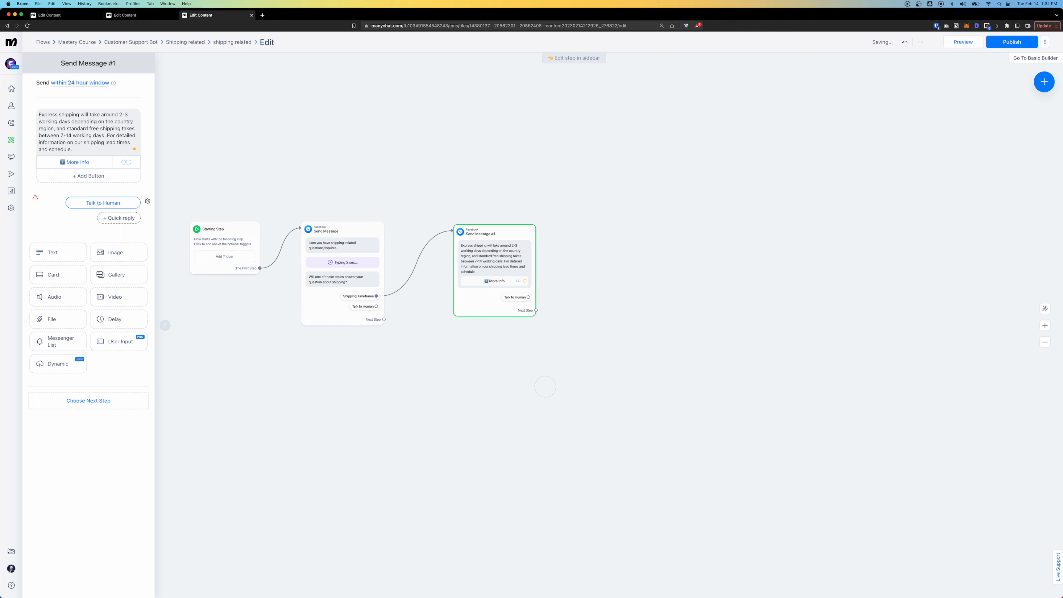
left_click(623, 233)
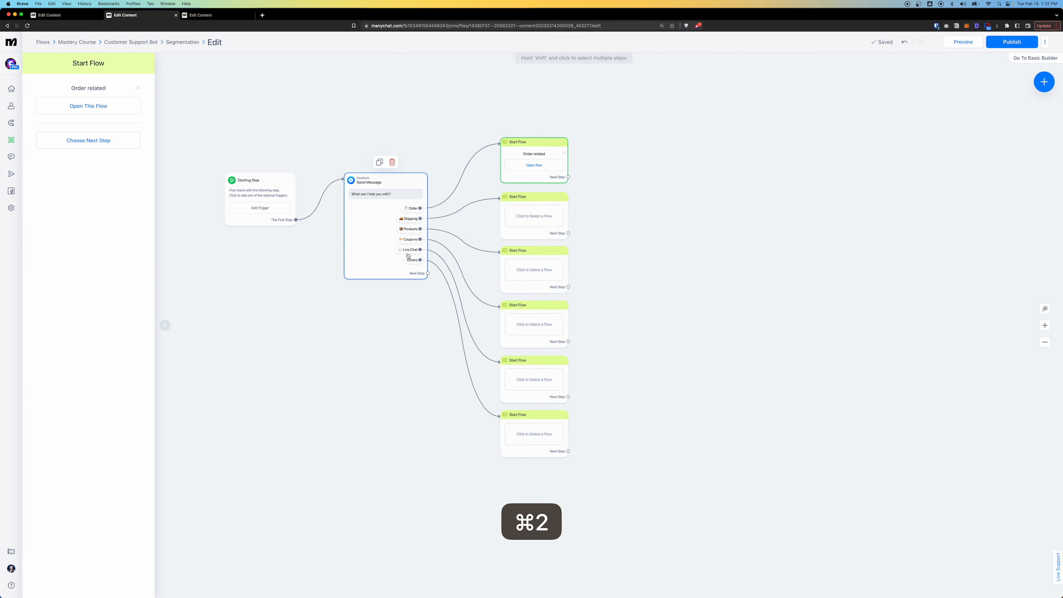
scroll(411, 254, "up", 5)
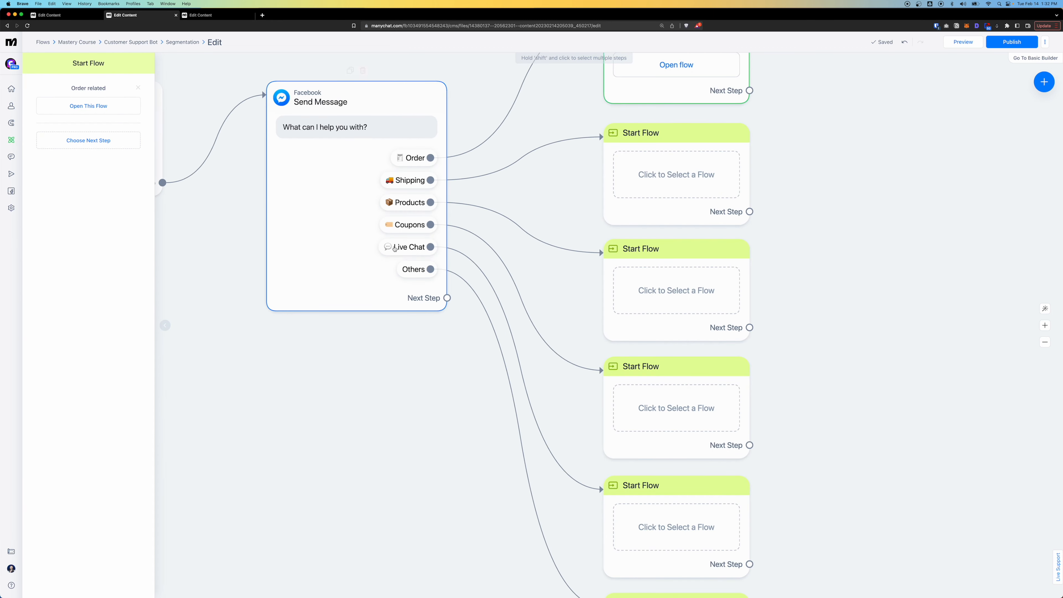
scroll(411, 254, "down", 6)
key("super+3")
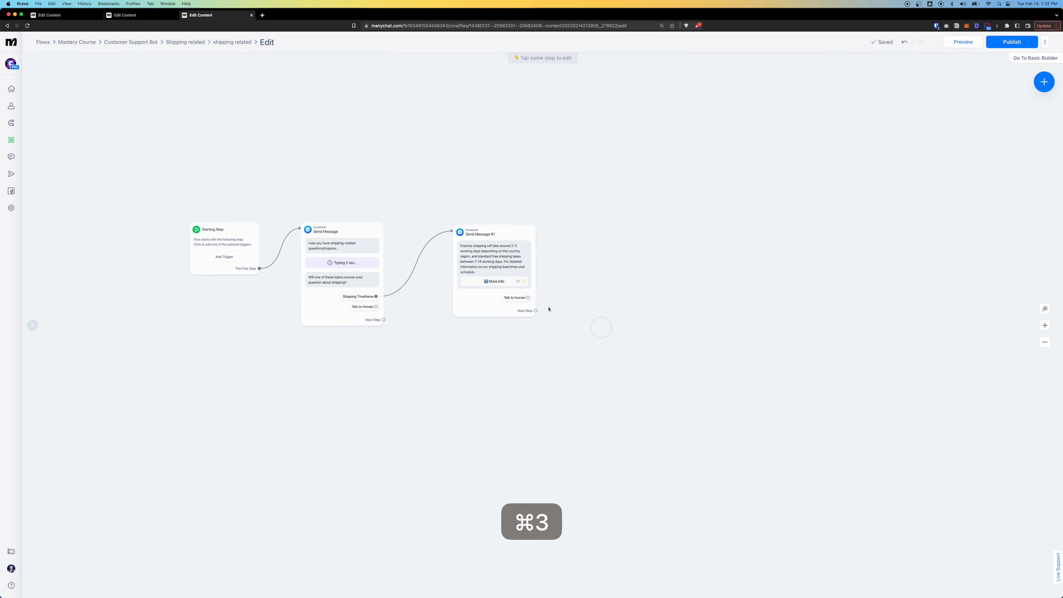
Connect both Talk to Human quick replies to one new Start Flow step and place it below the shipping times message.
left_click_drag(528, 297, 611, 321)
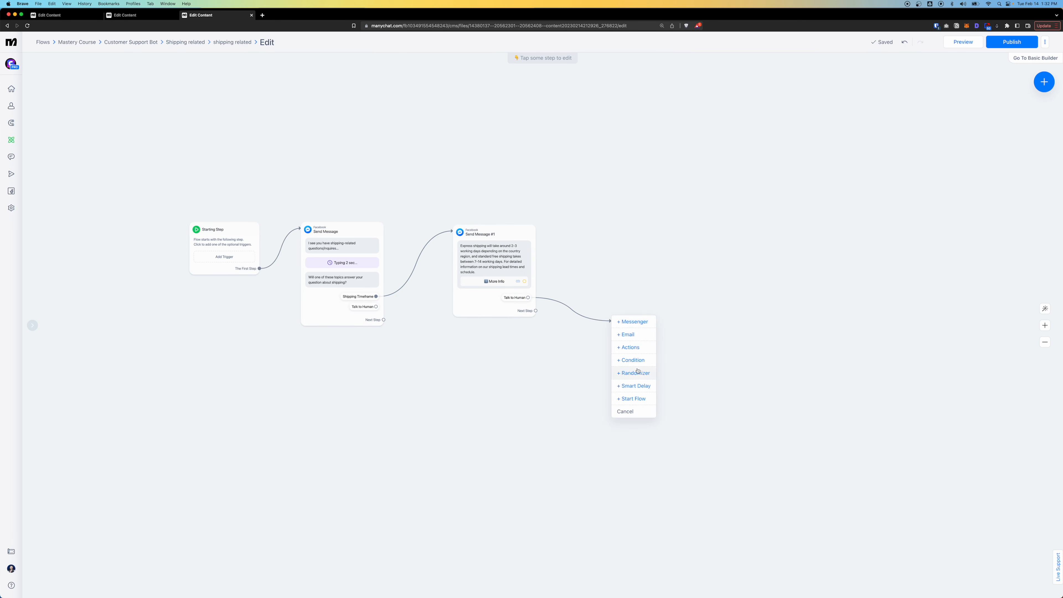
left_click(633, 398)
left_click_drag(376, 306, 626, 321)
key("super+2")
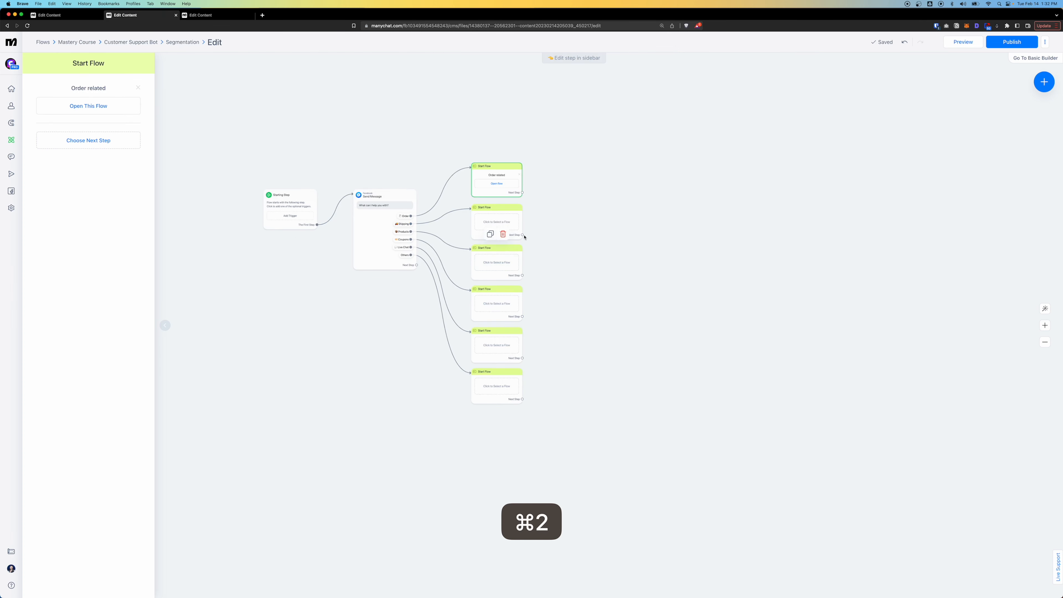
key("super+3")
left_click_drag(652, 347, 594, 403)
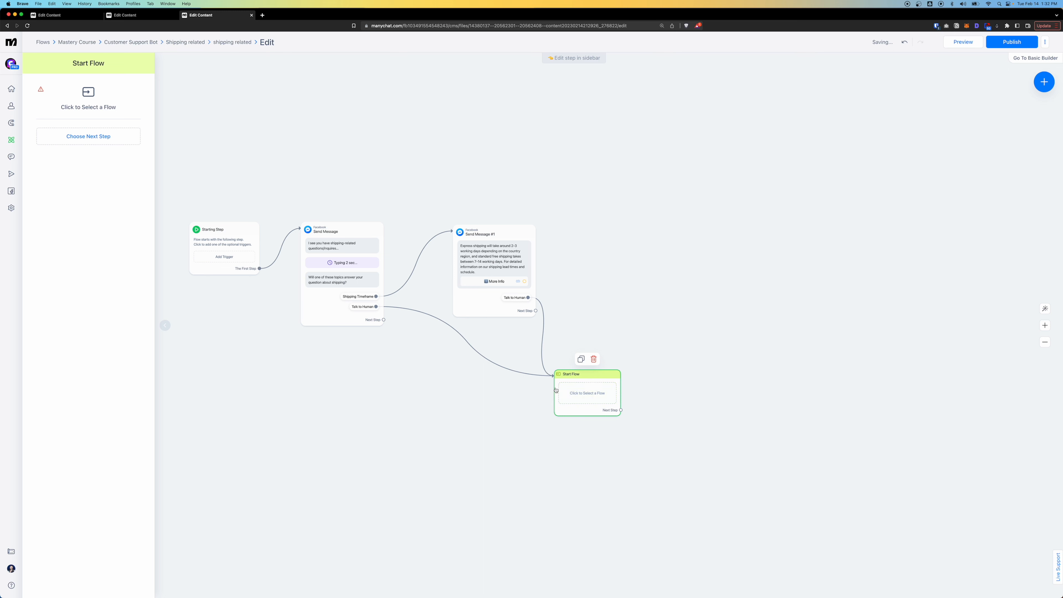
Check the Segmentation flow's topic branches and review the message connections in the shipping related flow.
key("super+2")
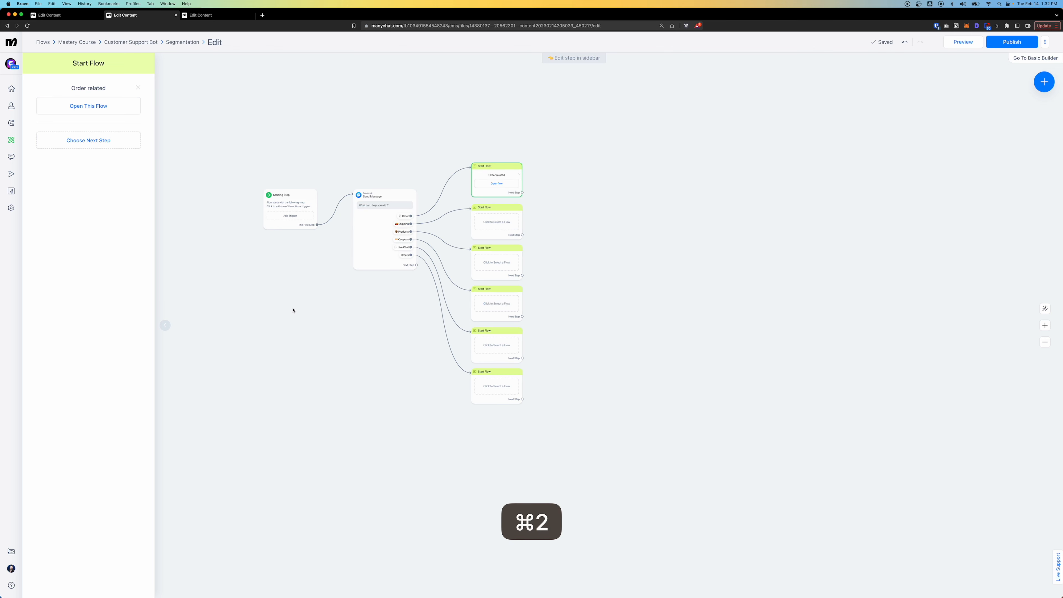
key("super+3")
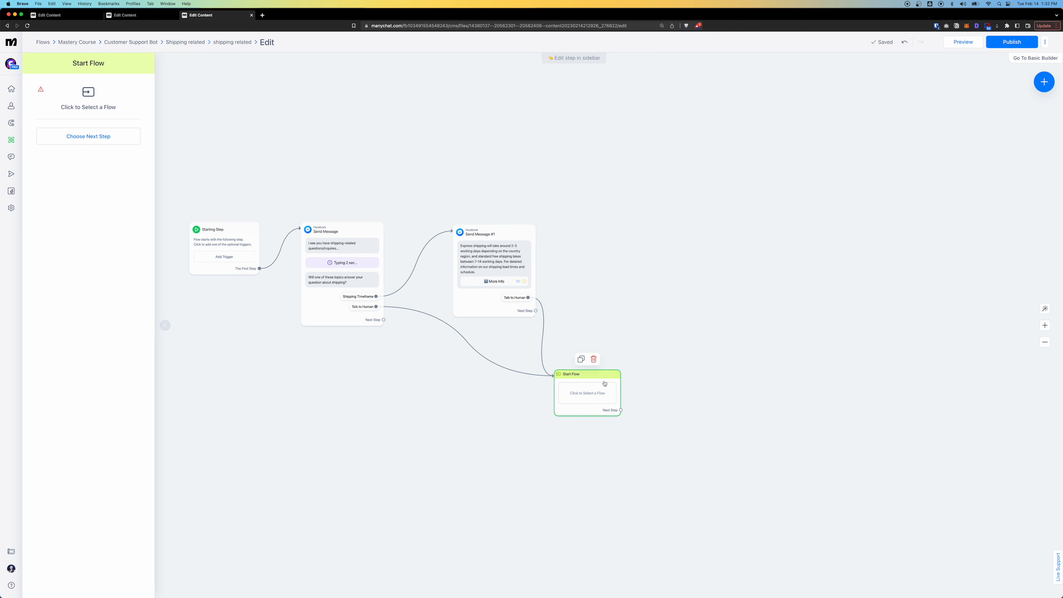
scroll(360, 301, "up", 5)
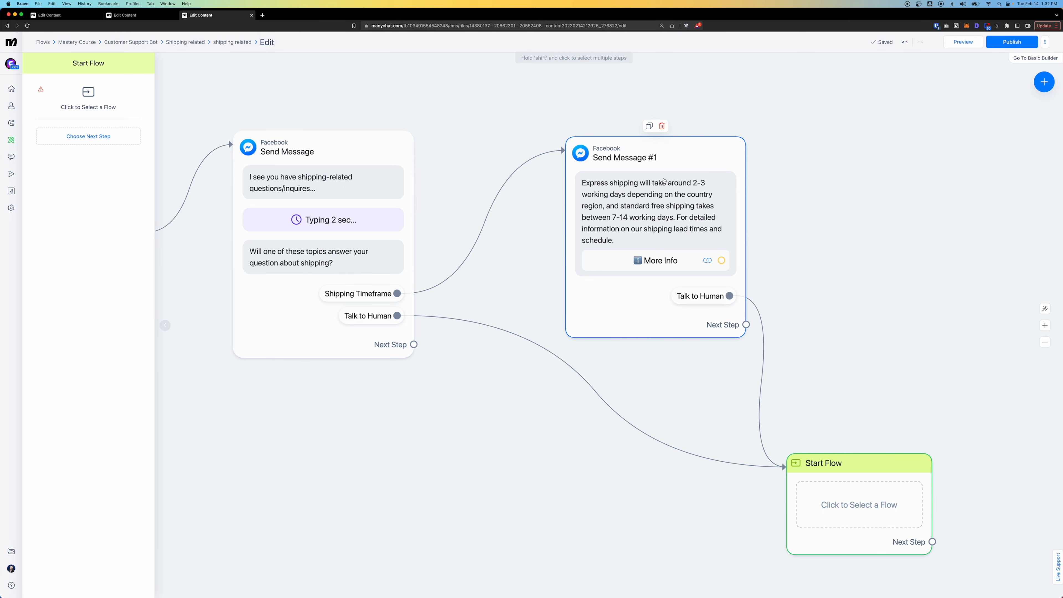
scroll(664, 181, "down", 5)
left_click_drag(594, 333, 540, 424)
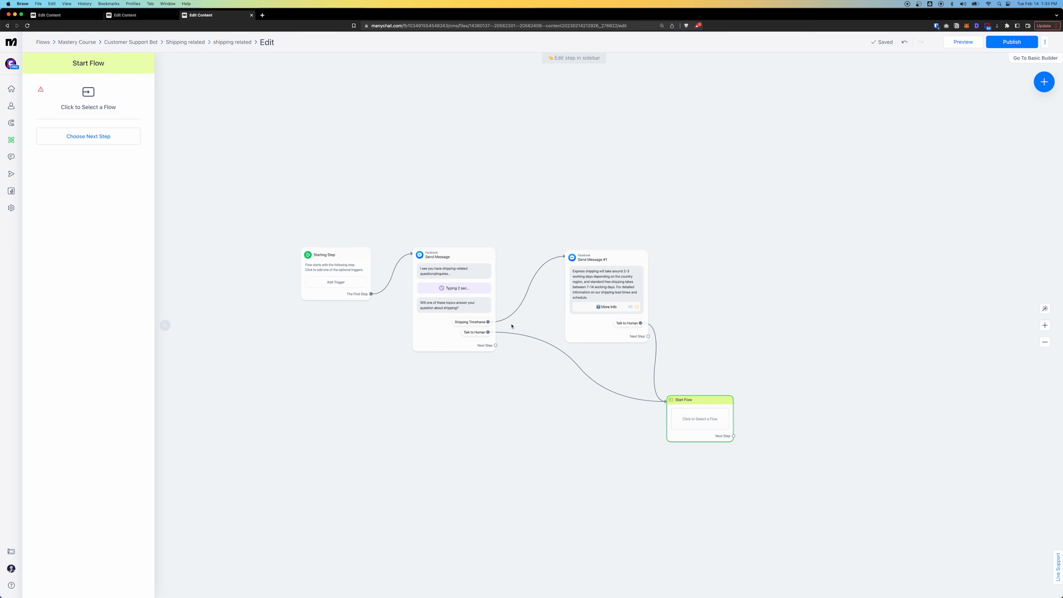
Rearrange the Start Flow steps for Live Chat, Coupons and Others into one evenly spaced column in the Segmentation flow.
left_click_drag(411, 270, 494, 265)
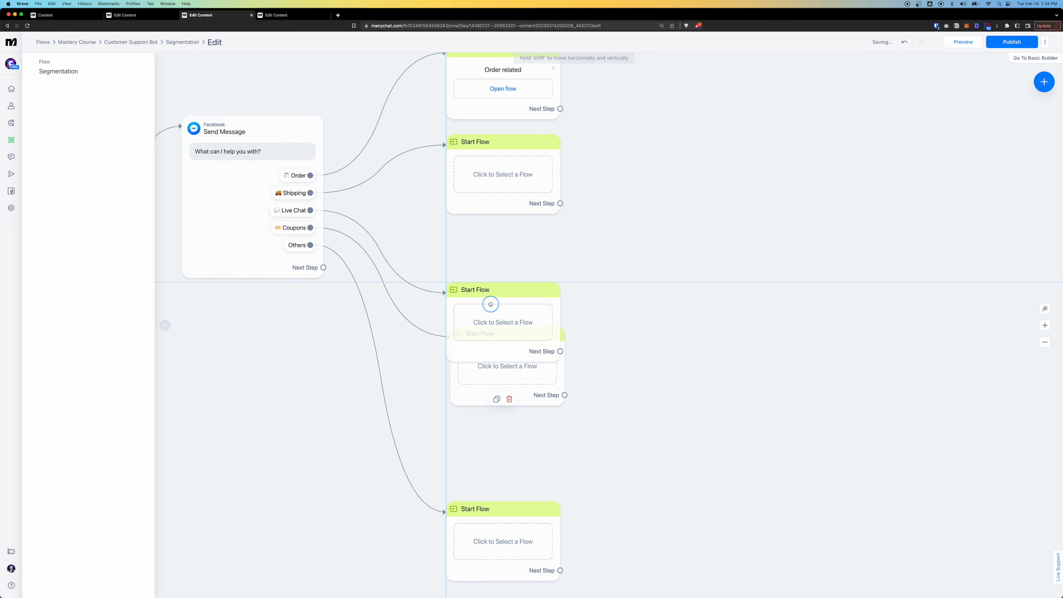
left_click_drag(497, 366, 493, 376)
left_click_drag(502, 533, 501, 461)
left_click(669, 415)
scroll(472, 367, "down", 4)
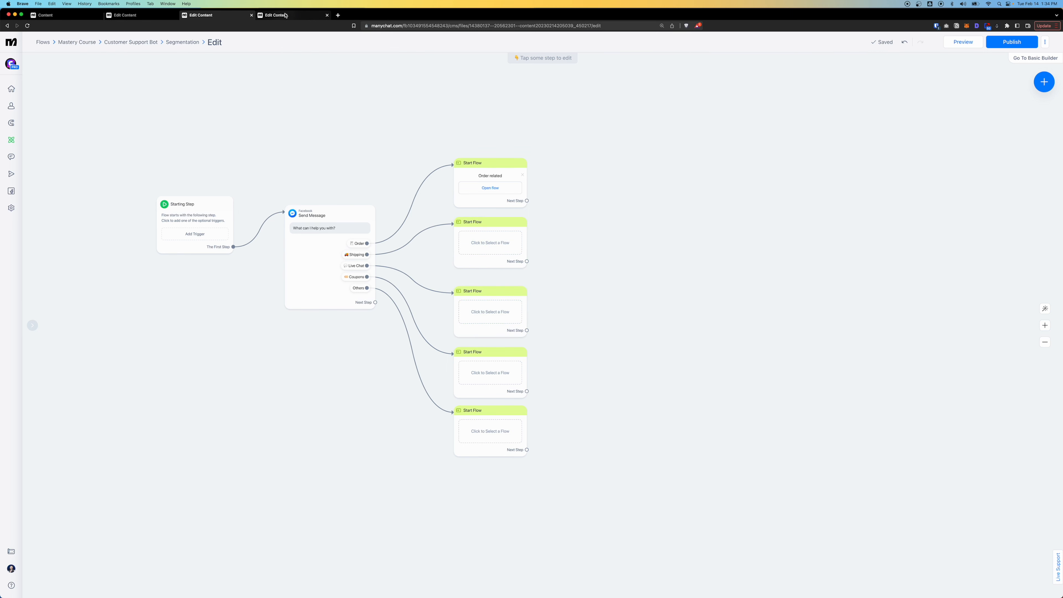
Create a folder named "Live Chat Agent" inside the Customer Support Bot folder and open it.
left_click(69, 18)
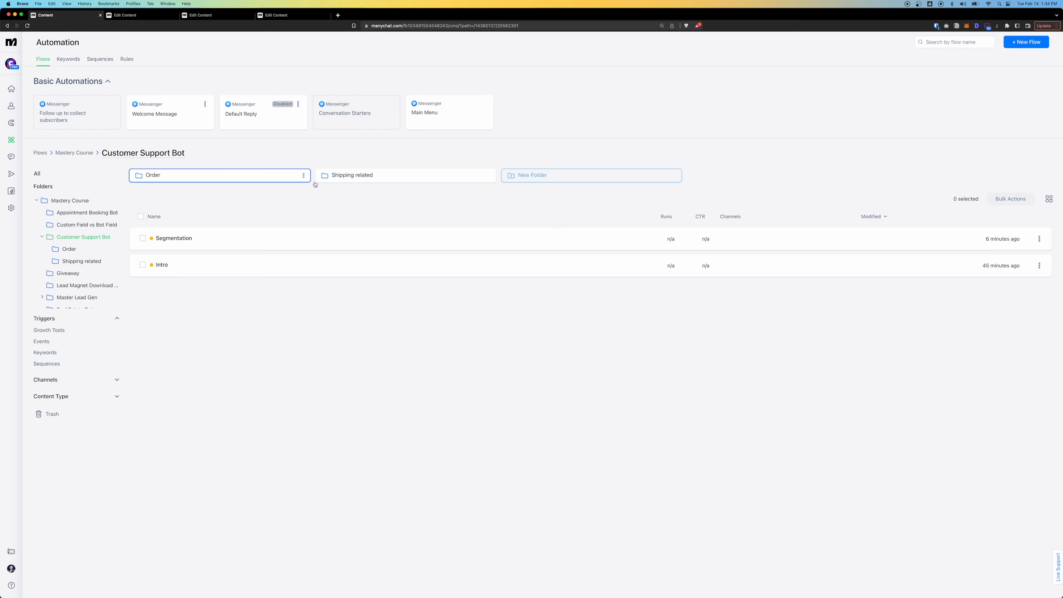
left_click(510, 175)
type("Live Chat Agent")
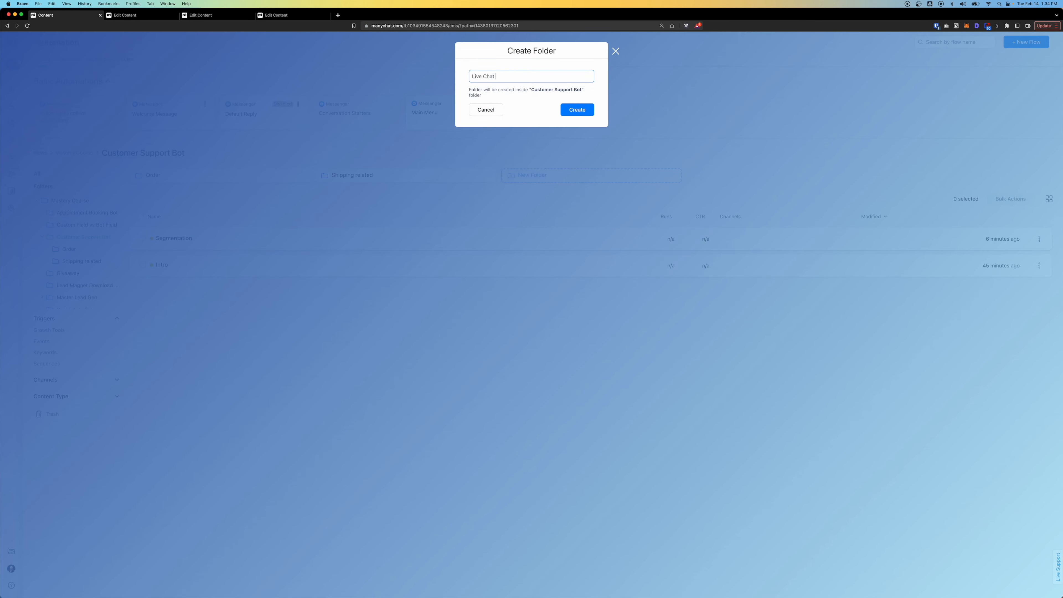
key("Return")
left_click(219, 177)
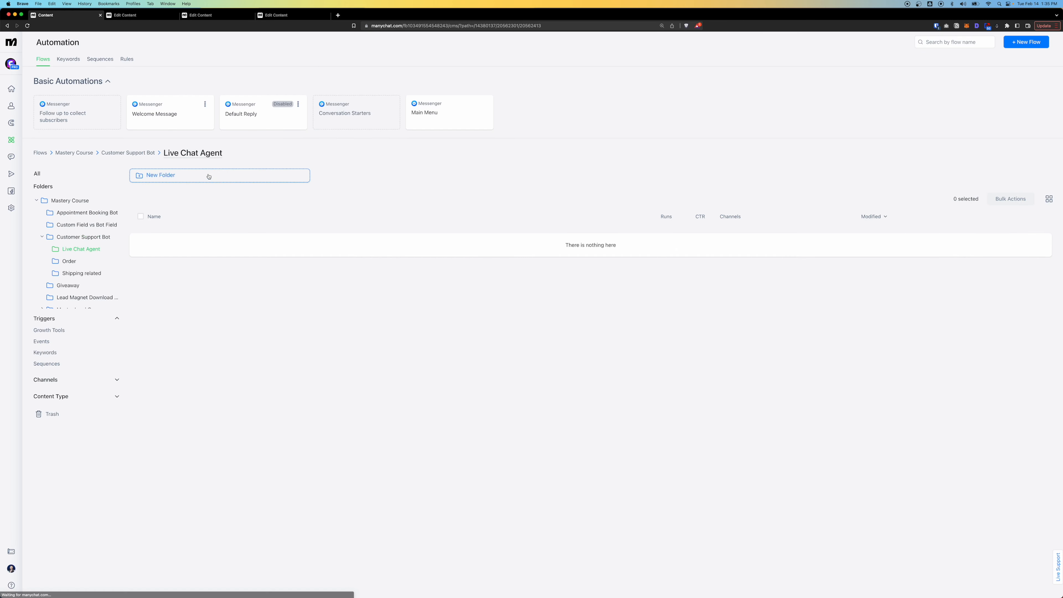
Create a new flow named "live chat agent connector" in the Live Chat Agent folder.
left_click(1022, 41)
key("super+a")
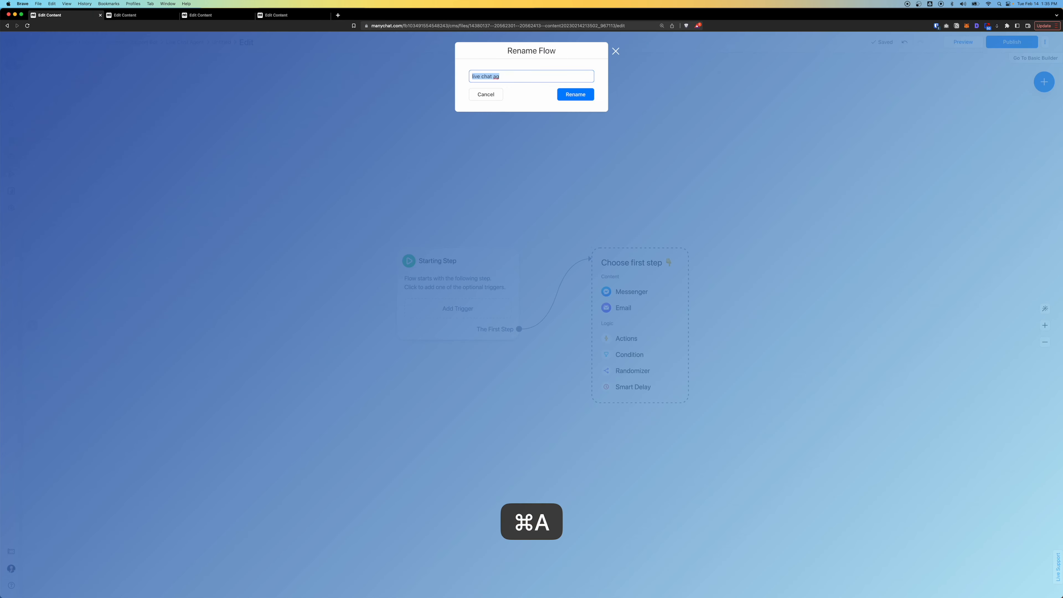
type("live chat agent connector")
key("Return")
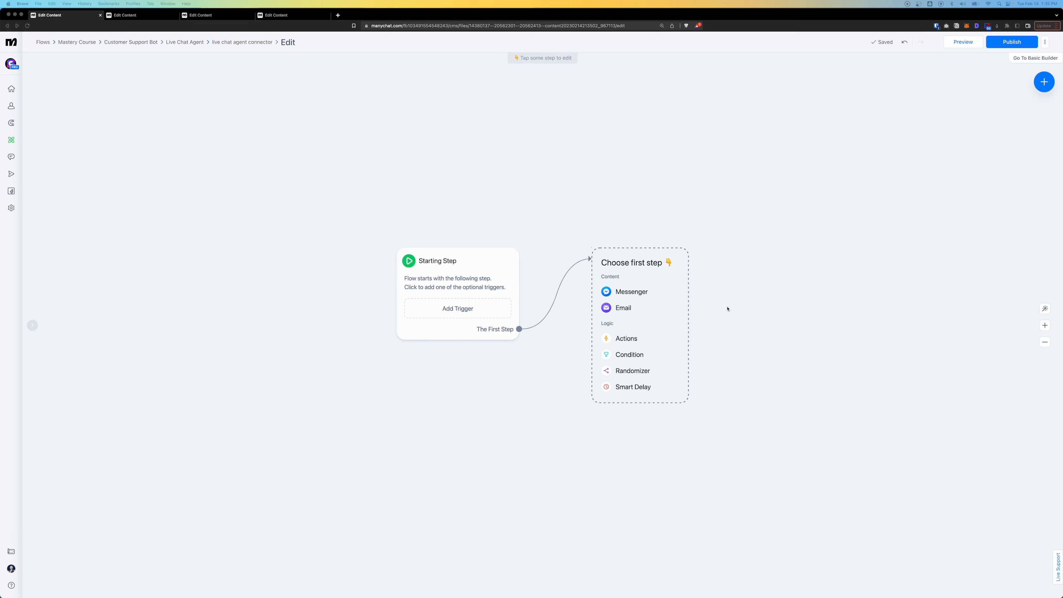
Add a Condition as the flow's first step and set it to Opted-in for Email is true.
left_click(629, 355)
left_click_drag(798, 333, 515, 308)
left_click(344, 247)
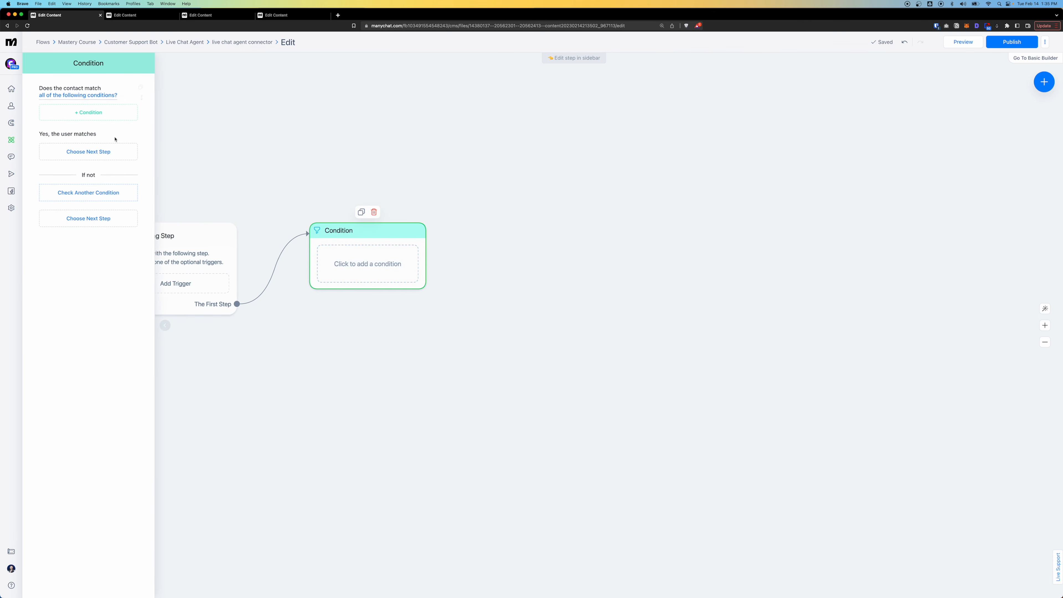
left_click(96, 117)
type("email")
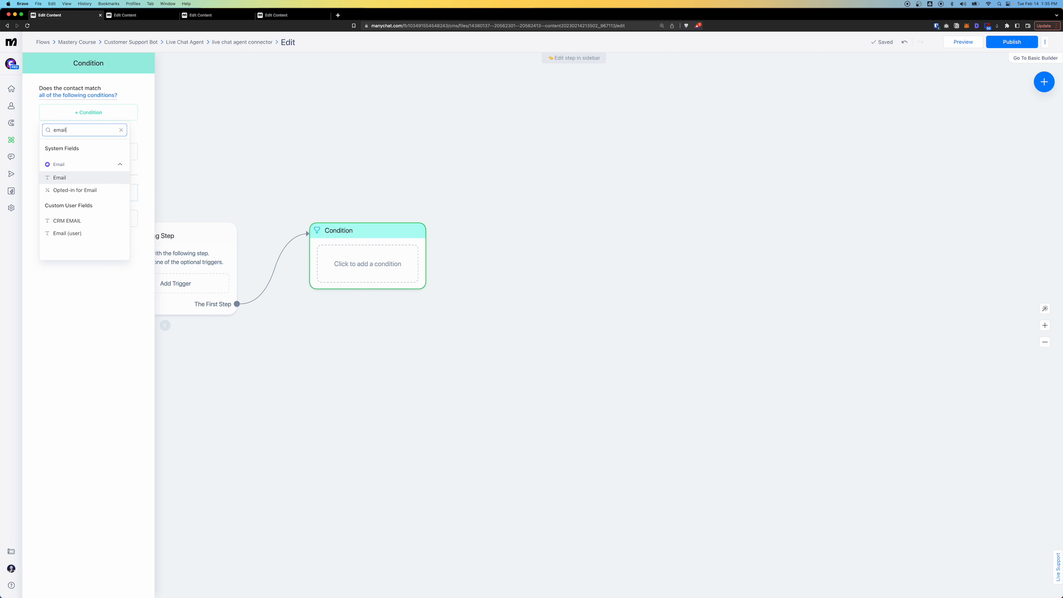
left_click(82, 191)
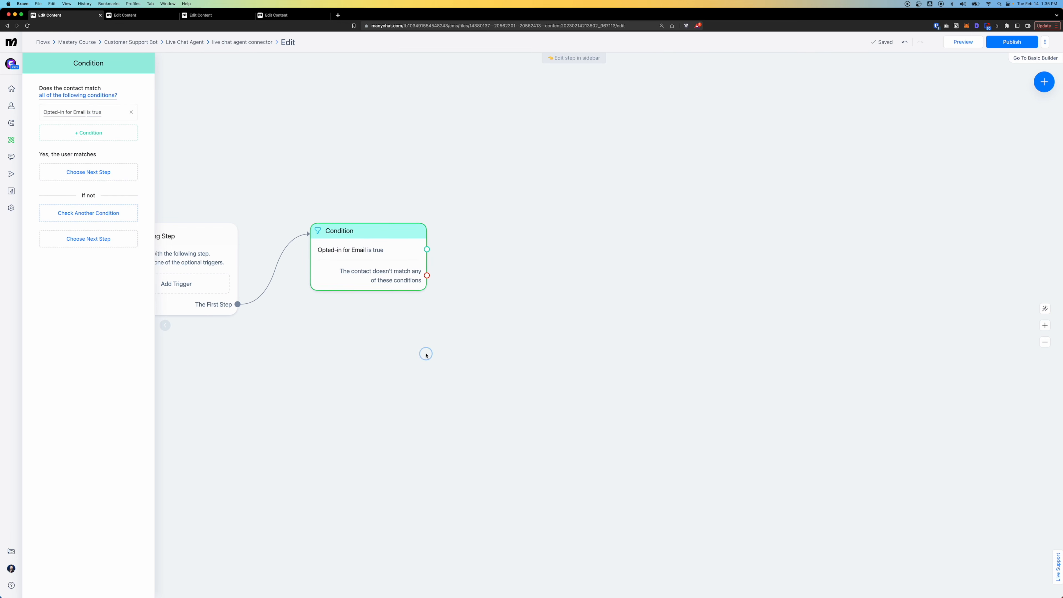
scroll(465, 365, "down", 5)
mouse_move(464, 290)
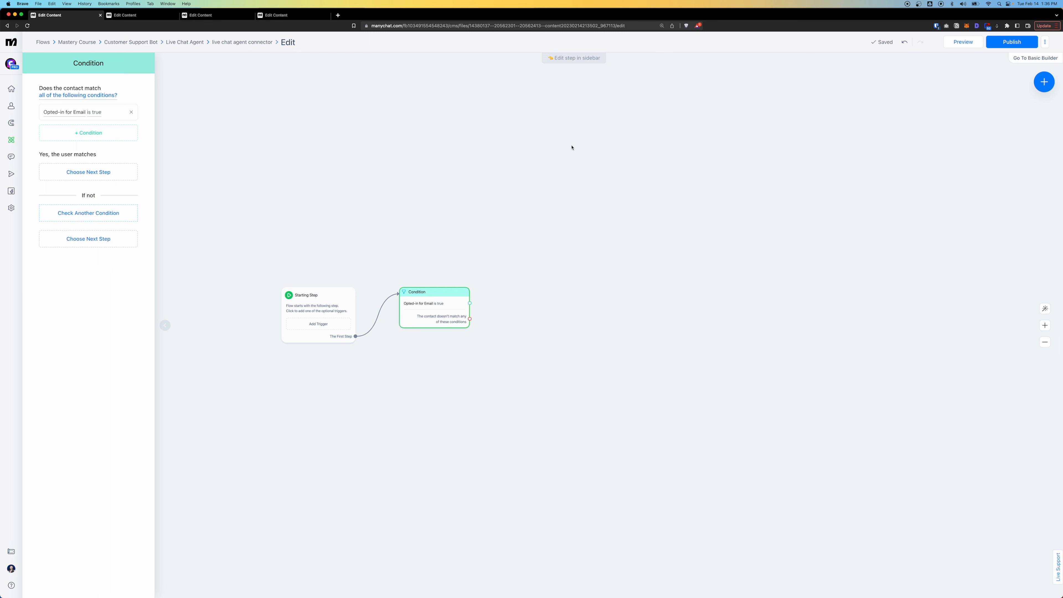
Add a second condition, First Name isn't Guest, on the email condition's matching branch and place it slightly above that condition.
scroll(423, 312, "up", 5)
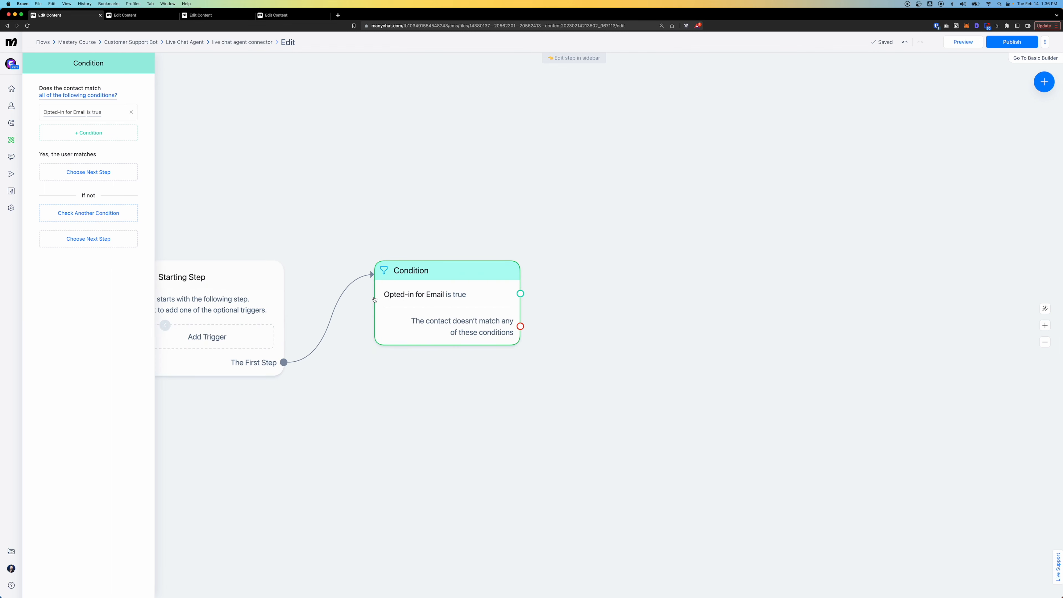
scroll(434, 314, "down", 4)
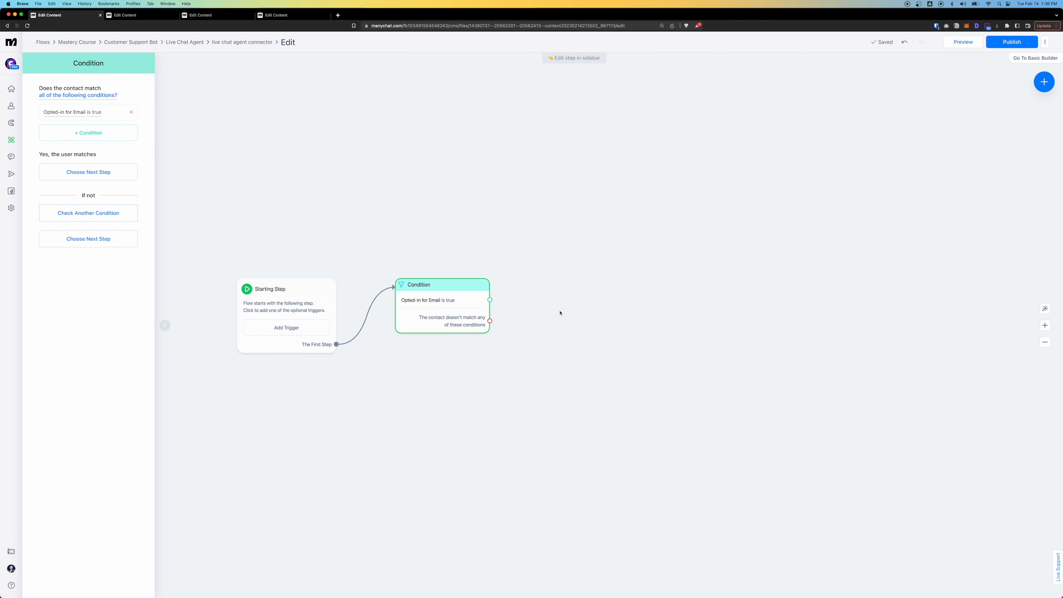
key("super+z")
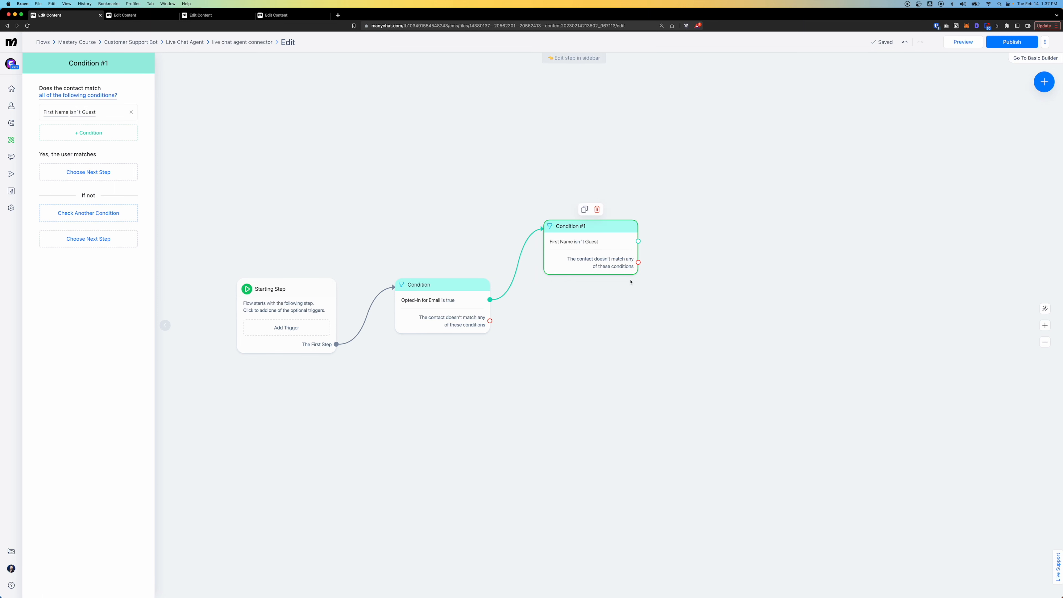
left_click_drag(606, 271, 602, 286)
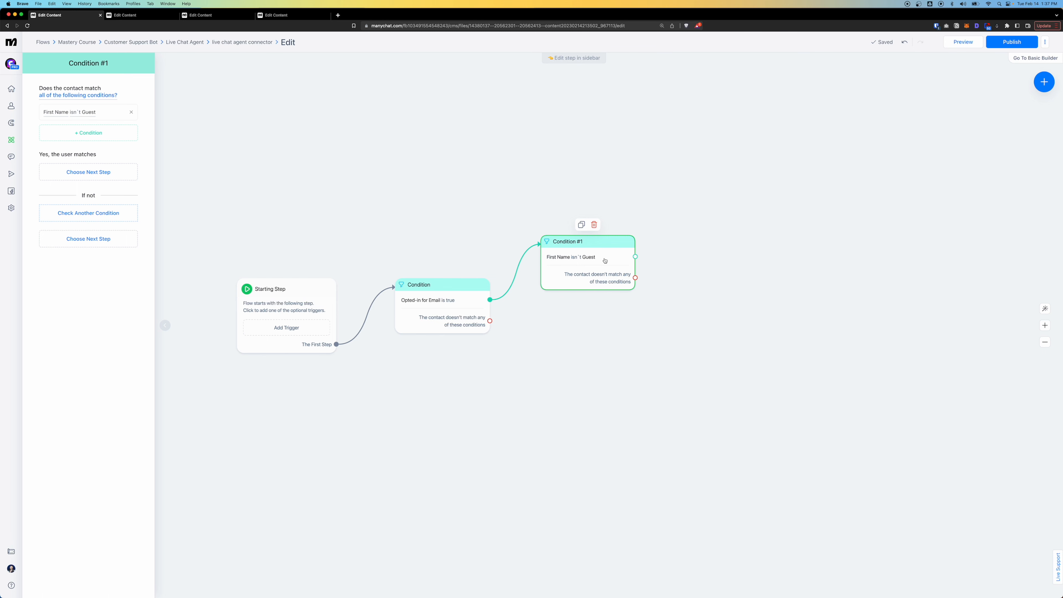
Fill the message after the First Name condition with "Which topic does your inquiry relate to?" and quick replies Payment/Billing, Subscription, Business Inquiry and Other.
key("super+c")
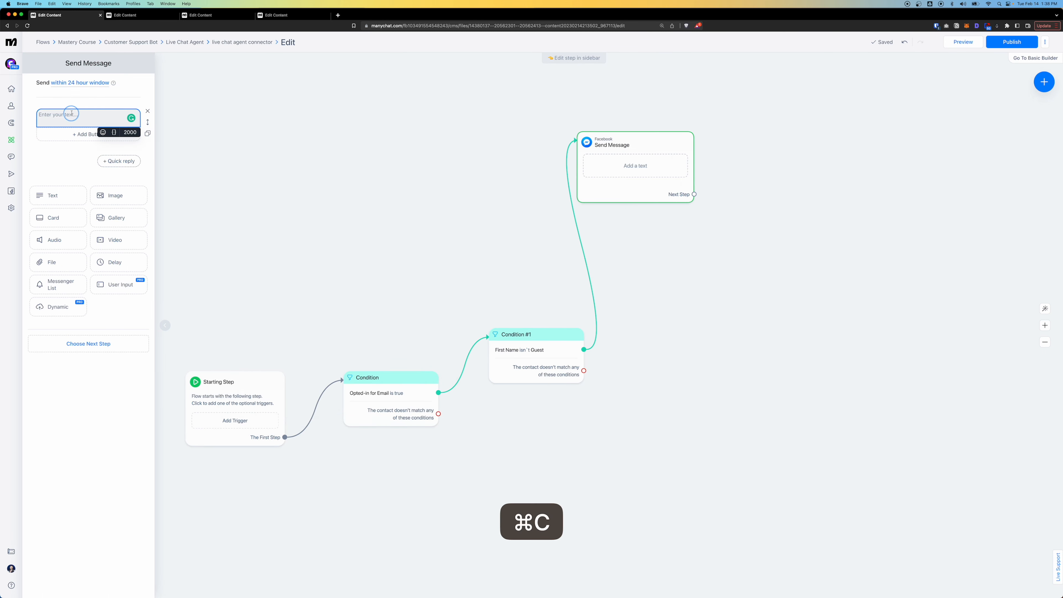
key("super+v")
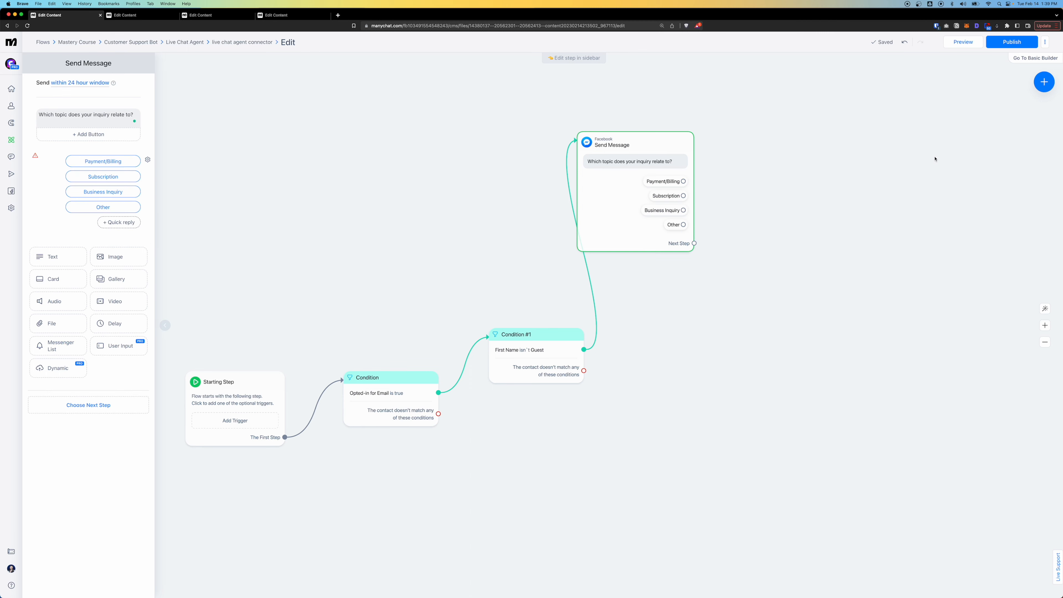
Connect the Payment/Billing quick reply to a new Actions step.
scroll(624, 176, "right", 5)
left_click(456, 178)
left_click(558, 135)
left_click(573, 164)
Add a Set Custom Field action to the Actions step and create a text user field named "inquiry_type" for it.
left_click(88, 94)
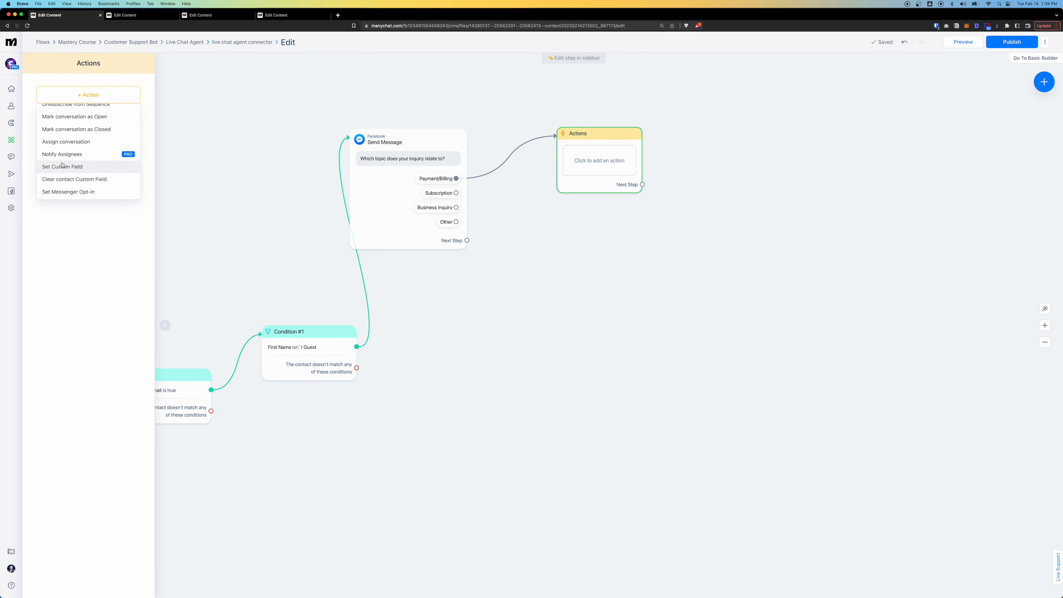
left_click(62, 166)
left_click(126, 145)
type("inquiry_type")
left_click(128, 177)
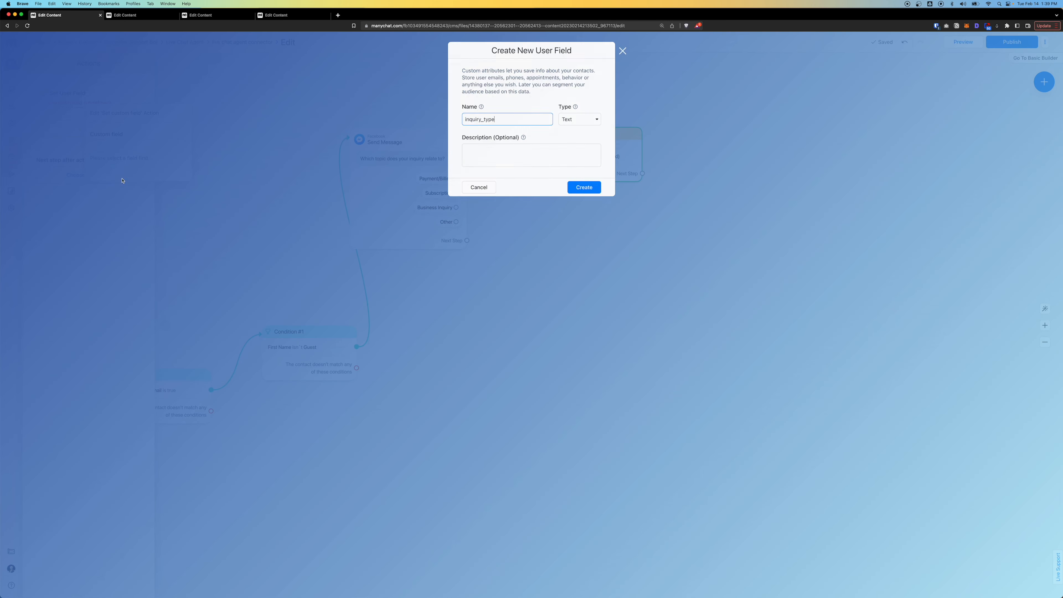
left_click(586, 186)
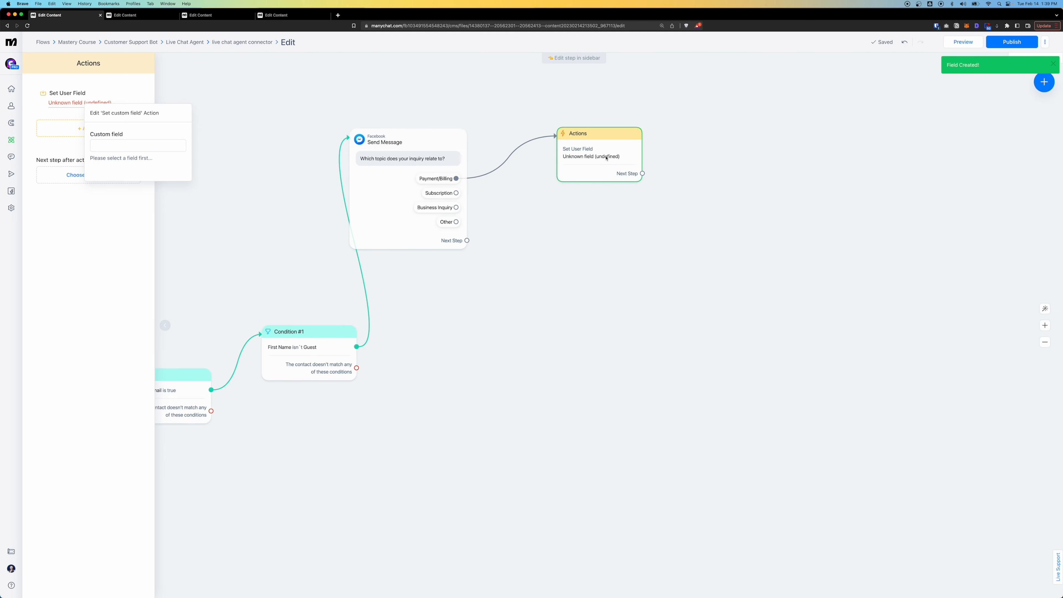
Copy the Payment/Billing quick reply's label and set the action's inquiry_type field to "Payment/Billing".
left_click(436, 178)
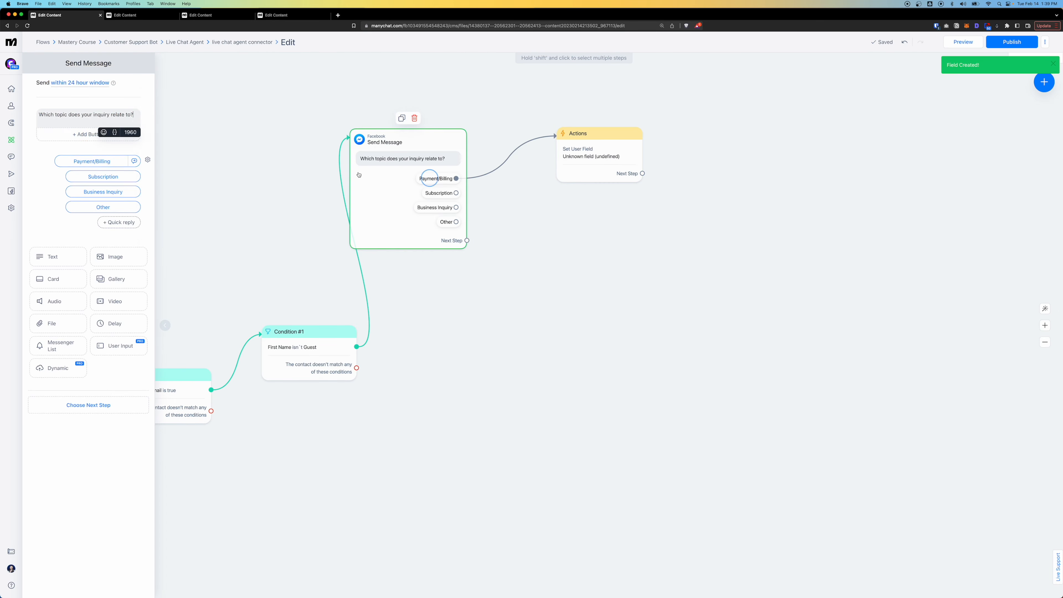
left_click(96, 161)
triple_click(96, 162)
key("super+c")
left_click(544, 229)
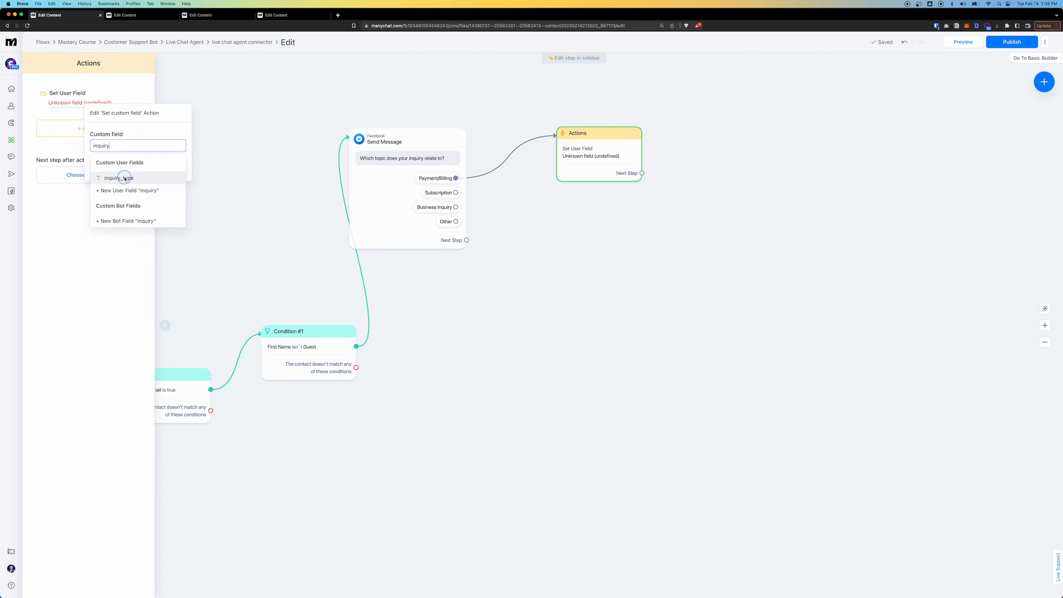
left_click(123, 178)
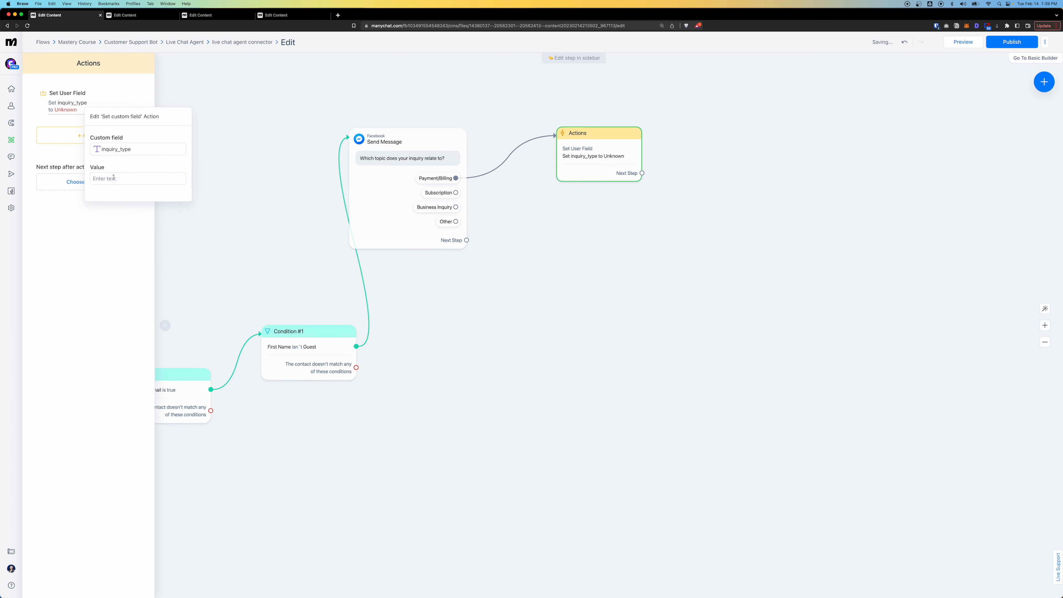
left_click(108, 179)
key("super+v")
left_click(114, 217)
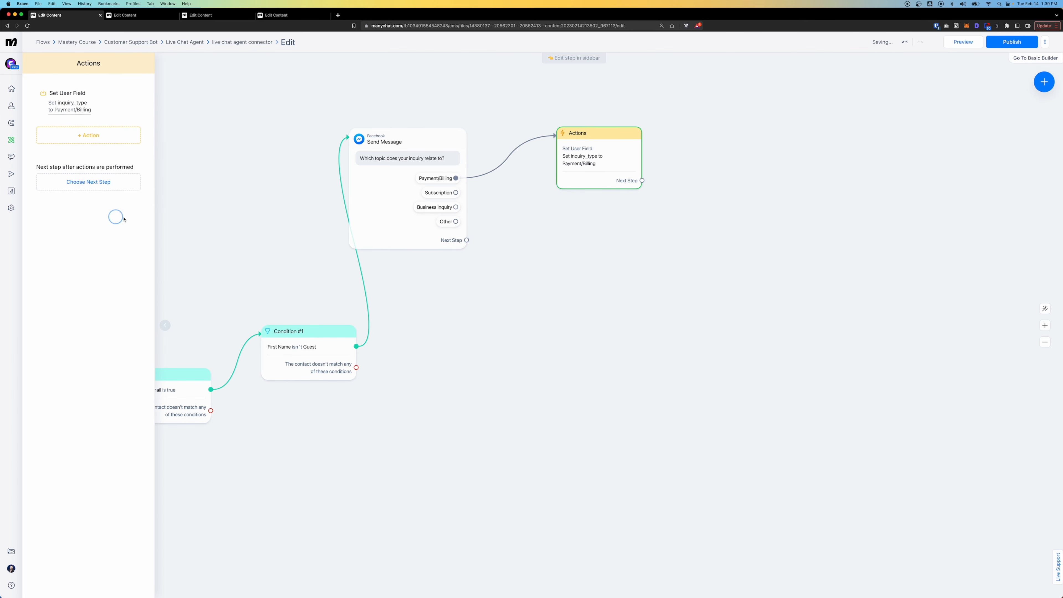
Duplicate the Actions step for the other topics and connect Subscription, Business Inquiry and Other to their own copies.
left_click_drag(583, 166, 583, 223)
left_click_drag(456, 193, 579, 302)
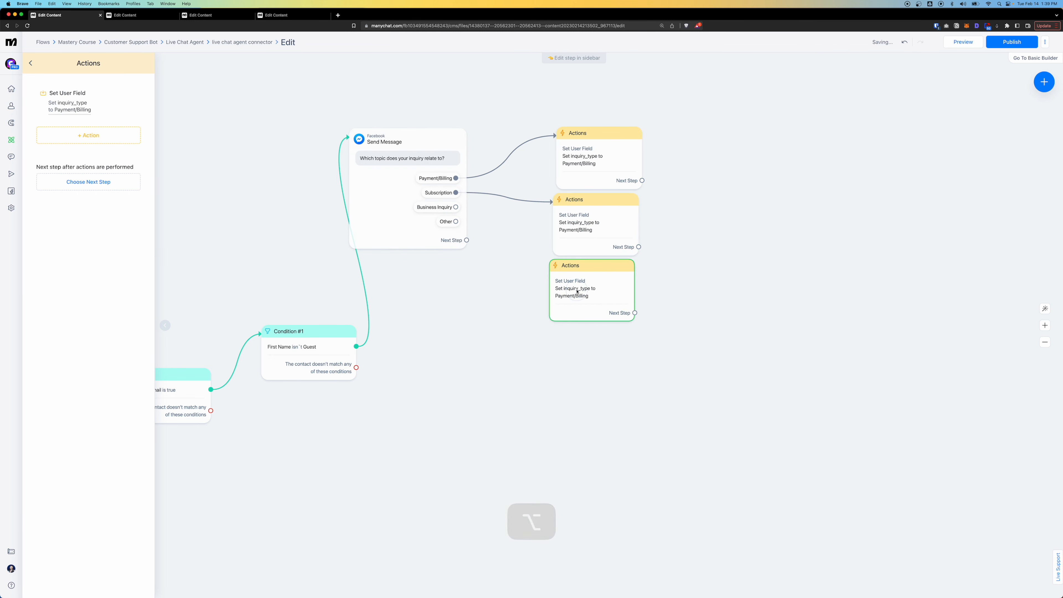
left_click_drag(456, 208, 568, 359)
left_click_drag(456, 222, 559, 339)
Set inquiry_type to "Subscription" in the Actions step connected to the Subscription quick reply.
left_click(582, 234)
left_click(108, 112)
left_click(124, 178)
type("Subsc")
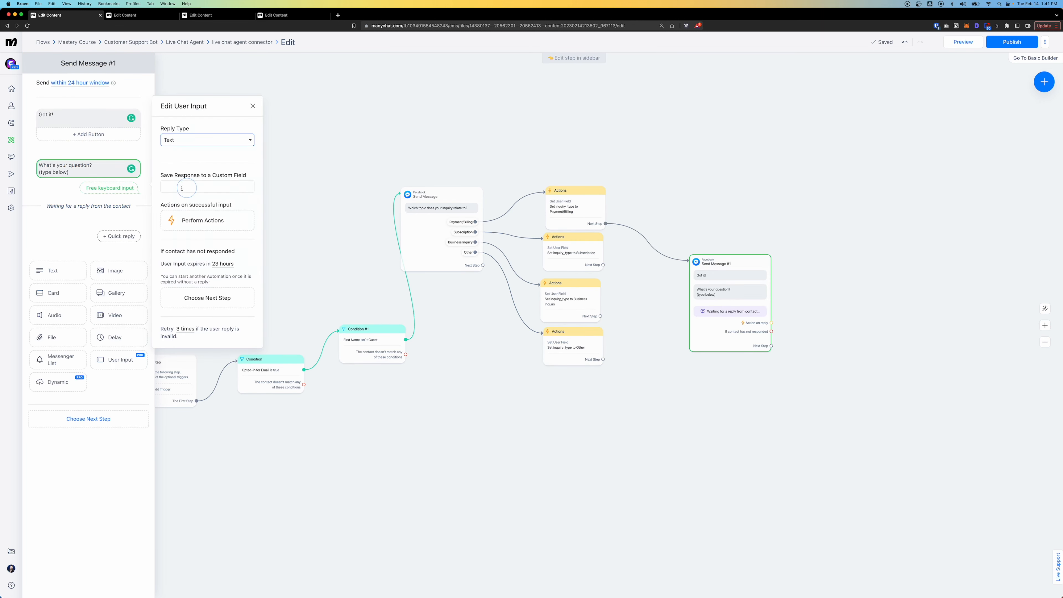
Save the response to "What's your question?" in a new text user field named "inquiry_info".
left_click(181, 188)
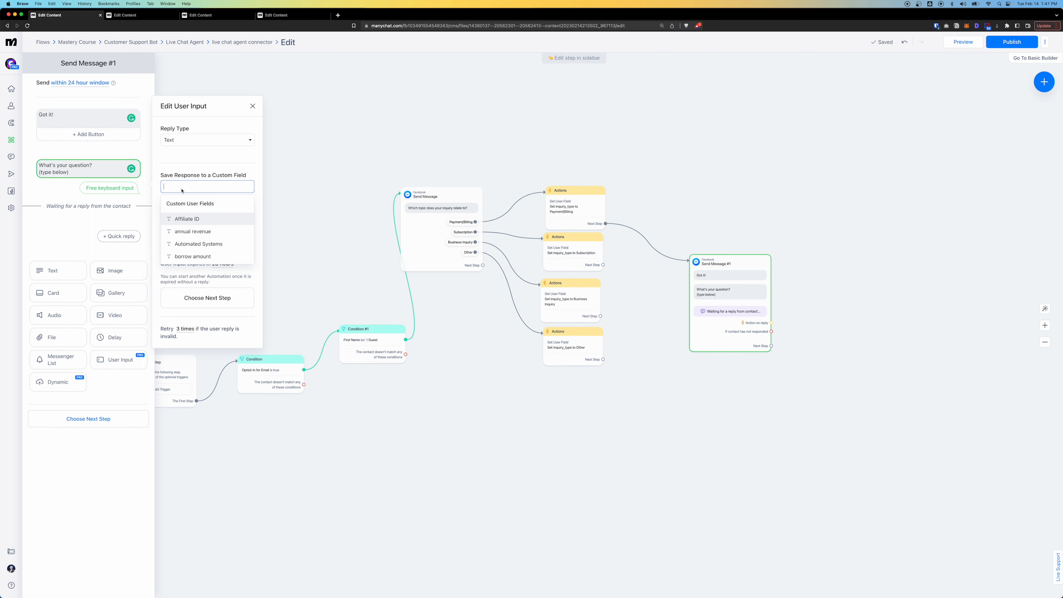
type("inquirty_inf")
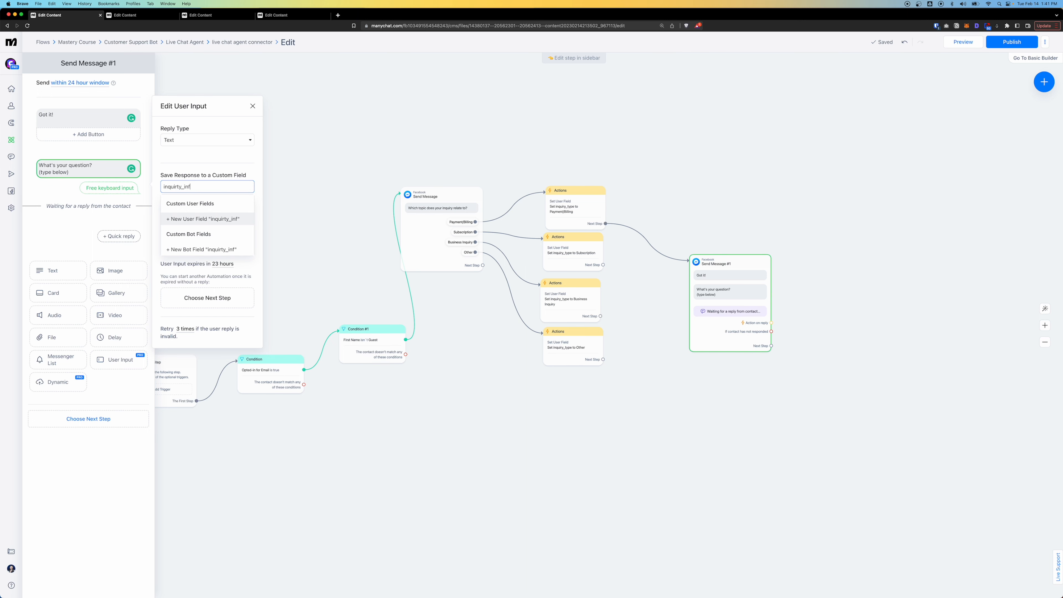
left_click(198, 219)
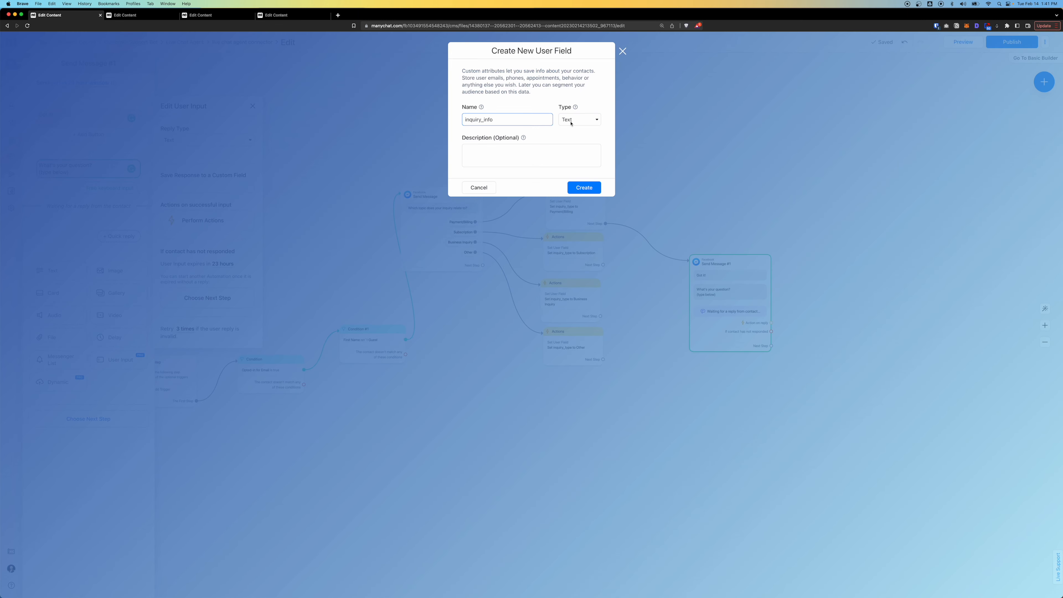
left_click(584, 187)
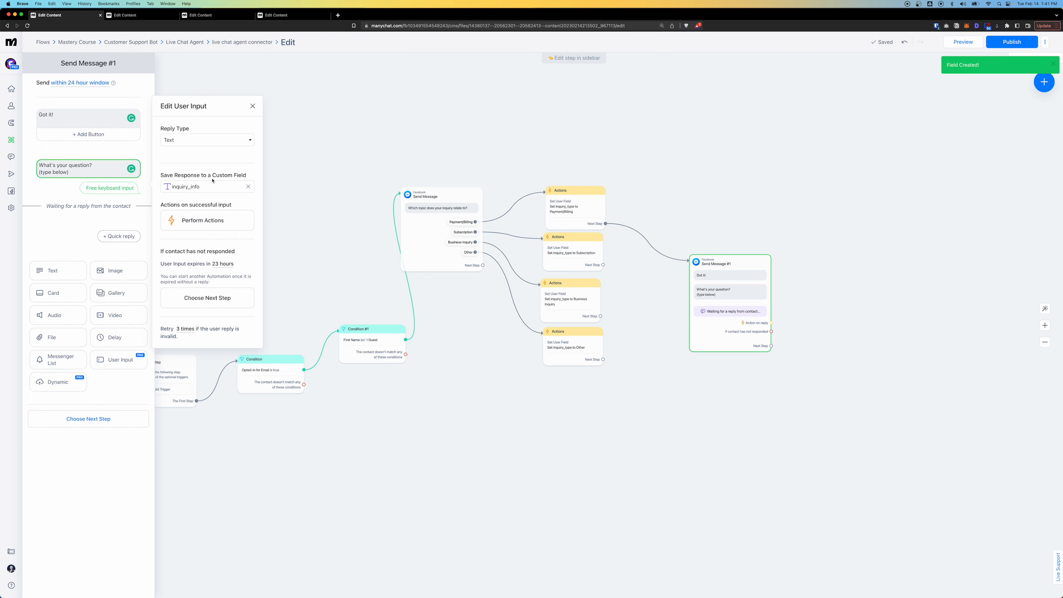
Connect the Subscription, Business Inquiry and Other Actions steps to the message that asks for the question.
left_click(60, 231)
left_click_drag(603, 264, 666, 273)
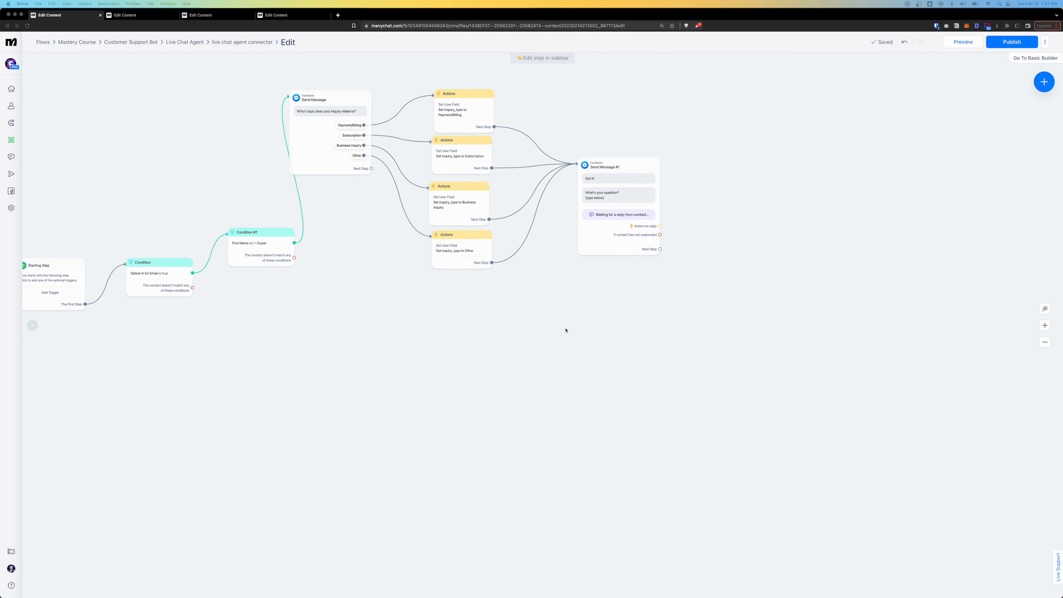
Add a message after the question: "Just to confirm, here is your question:" plus the inquiry_info field with "Yes, Correct!" and "Modify Question" buttons.
left_click_drag(660, 250, 733, 175)
left_click(756, 175)
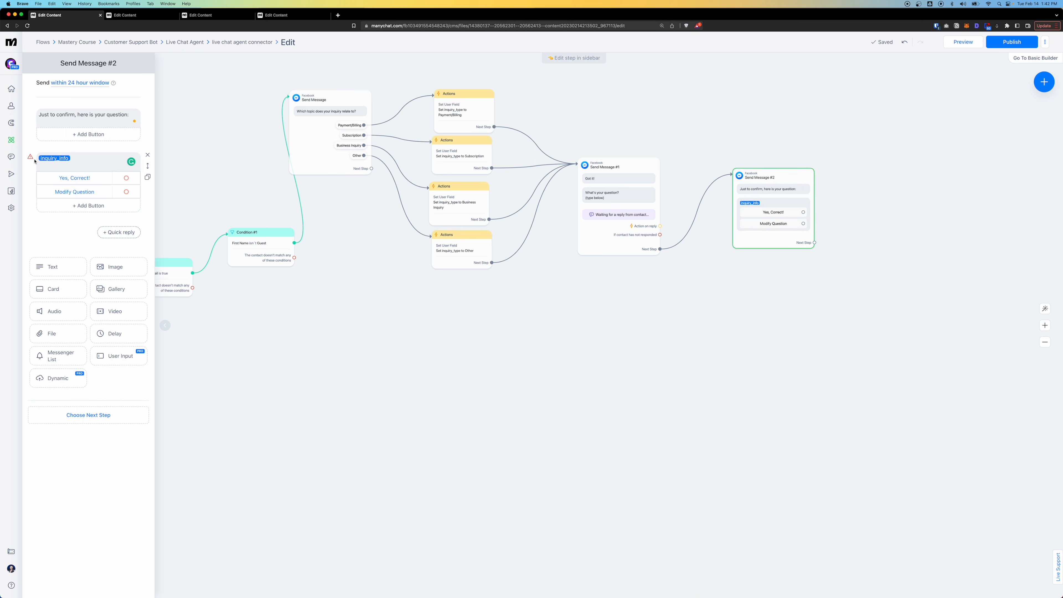
mouse_move(33, 159)
Link "Modify Question" back to the message asking for the question, and "Yes, Correct!" to a new message "We have received your inquiry!".
left_click_drag(804, 224, 596, 201)
left_click_drag(793, 293, 576, 281)
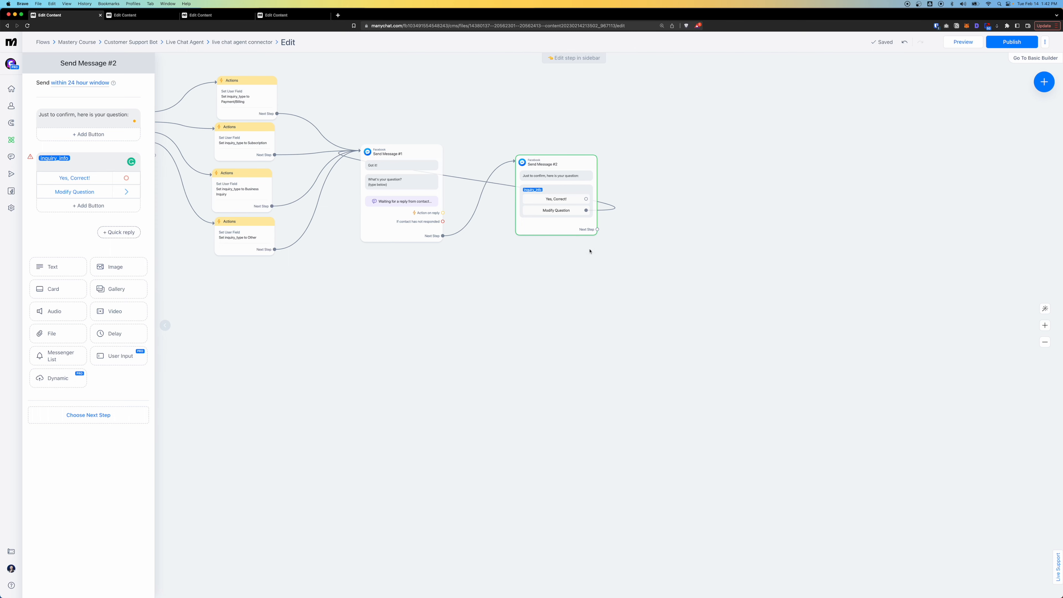
left_click_drag(586, 200, 713, 356)
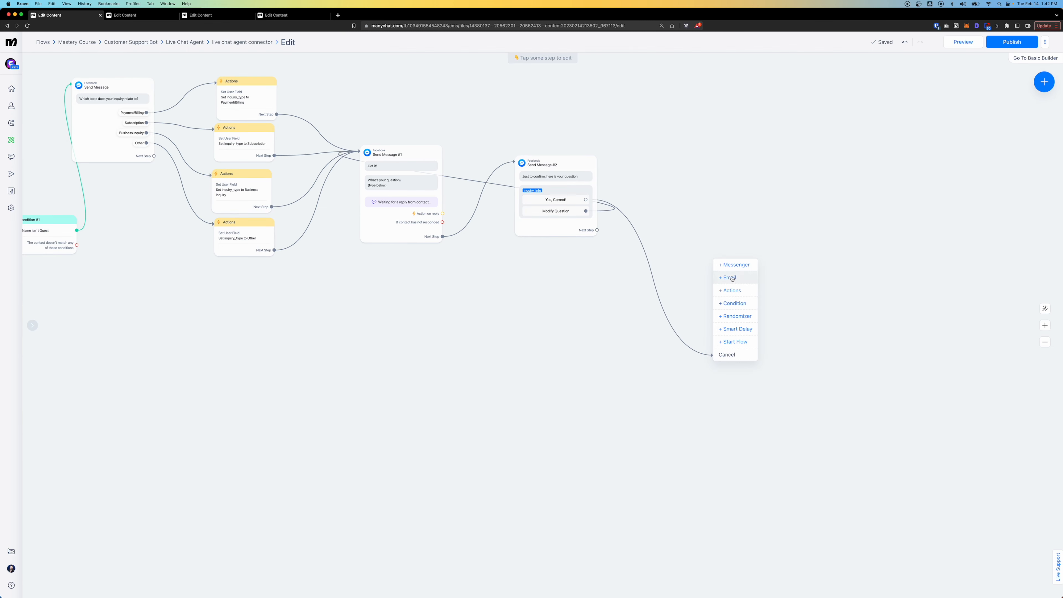
left_click(735, 265)
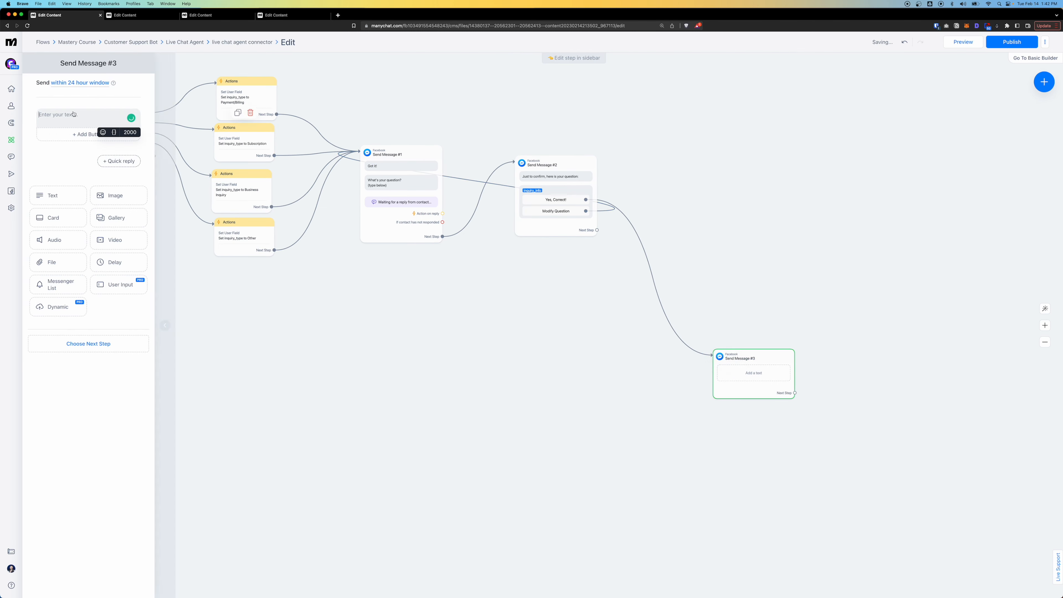
left_click(552, 383)
Add a Randomizer as the next step after the "We have received your inquiry!" message.
left_click_drag(742, 451, 437, 320)
left_click_drag(465, 282, 544, 419)
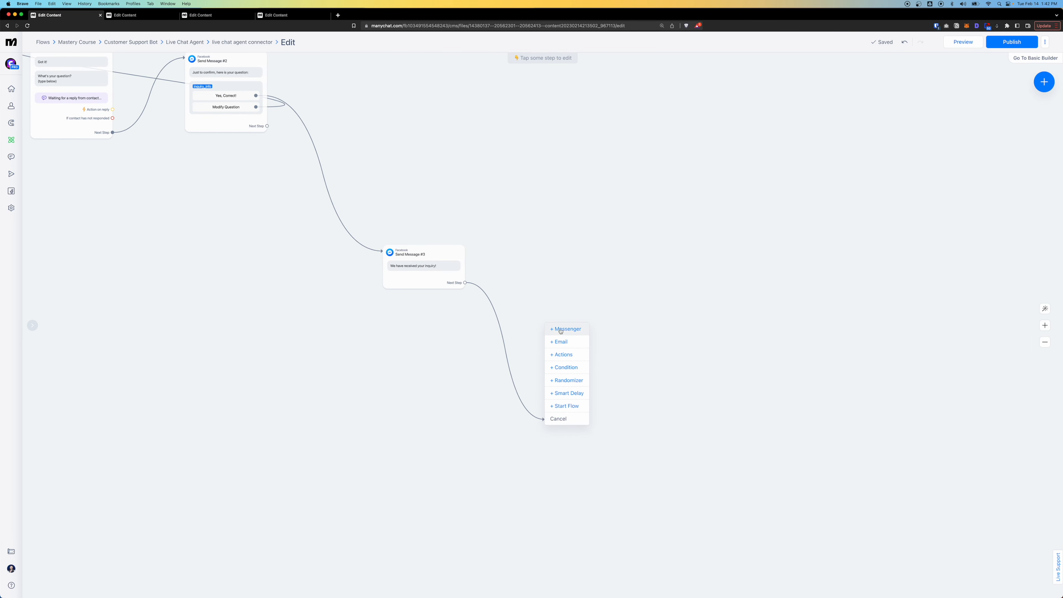
left_click(568, 381)
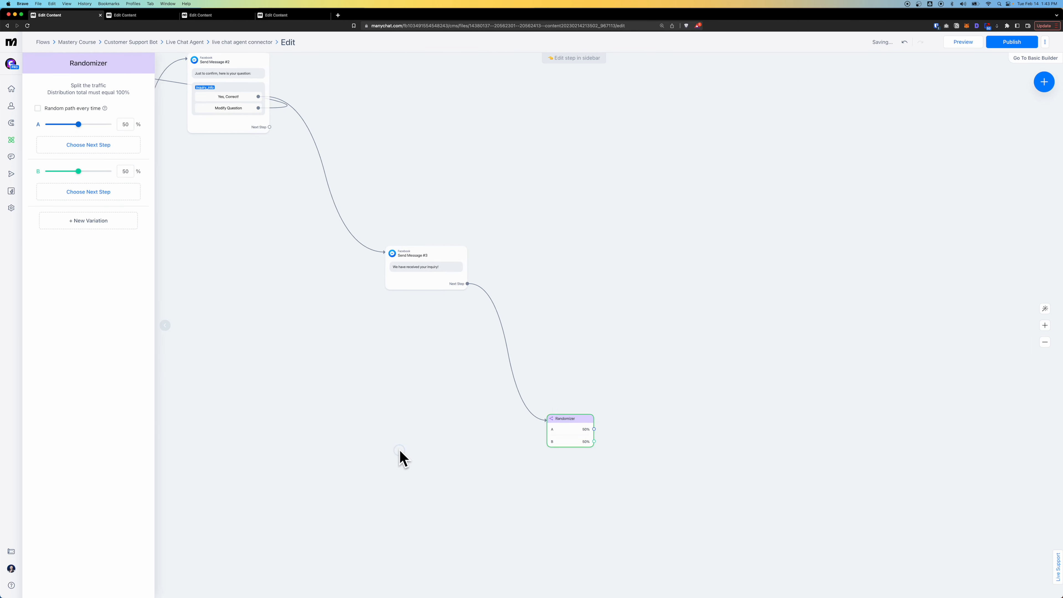
Add an empty, unconnected message below the conditions and connect the email opt-in condition's match branch to Condition #1.
left_click_drag(400, 452, 744, 434)
scroll(633, 415, "down", 5)
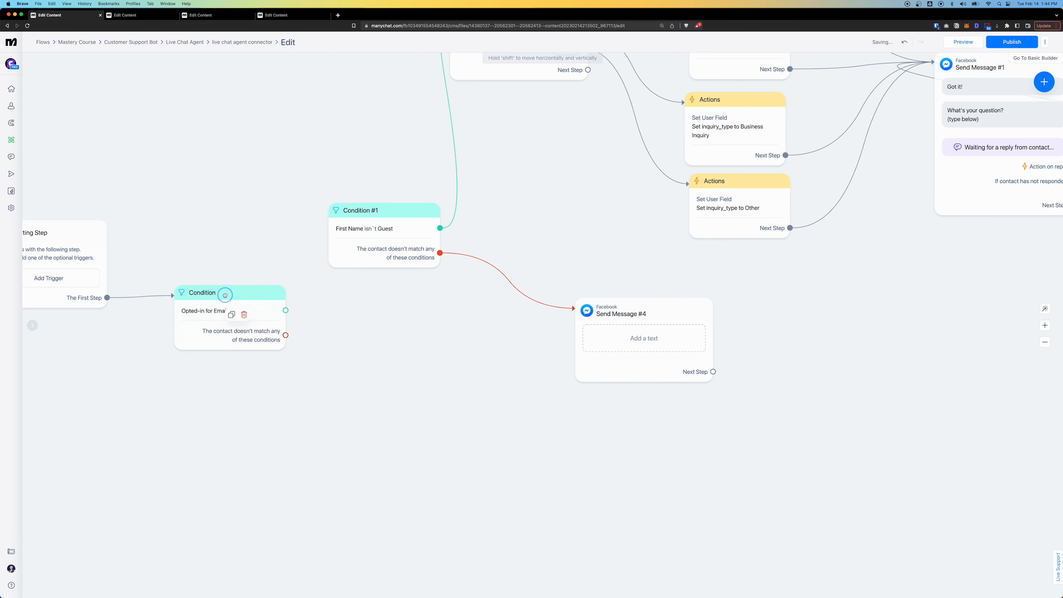
left_click_drag(230, 308, 222, 274)
left_click(535, 291)
scroll(475, 337, "down", 2)
left_click_drag(462, 293, 322, 411)
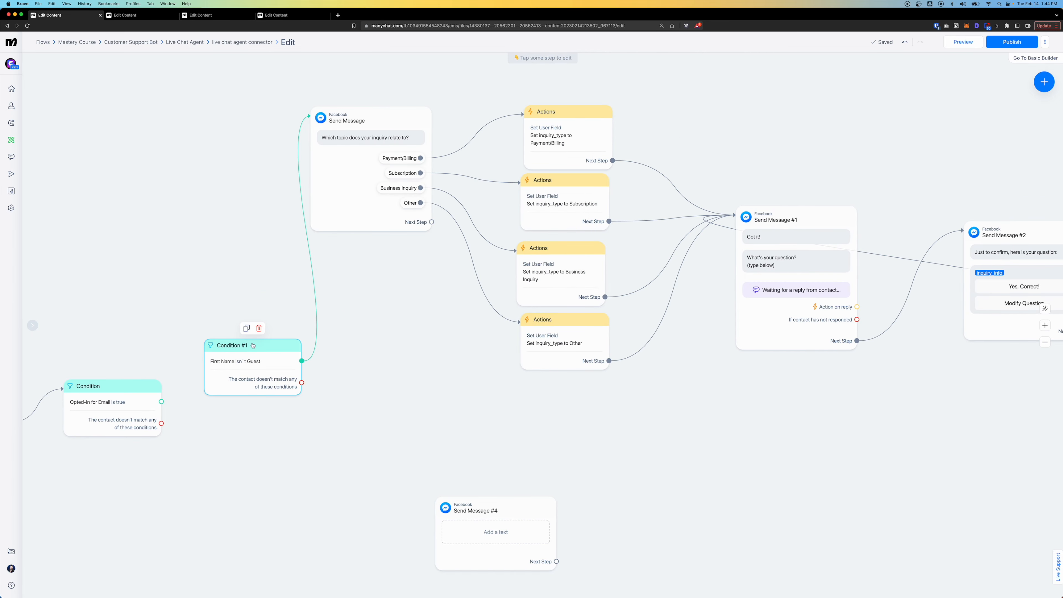
left_click_drag(186, 445, 316, 428)
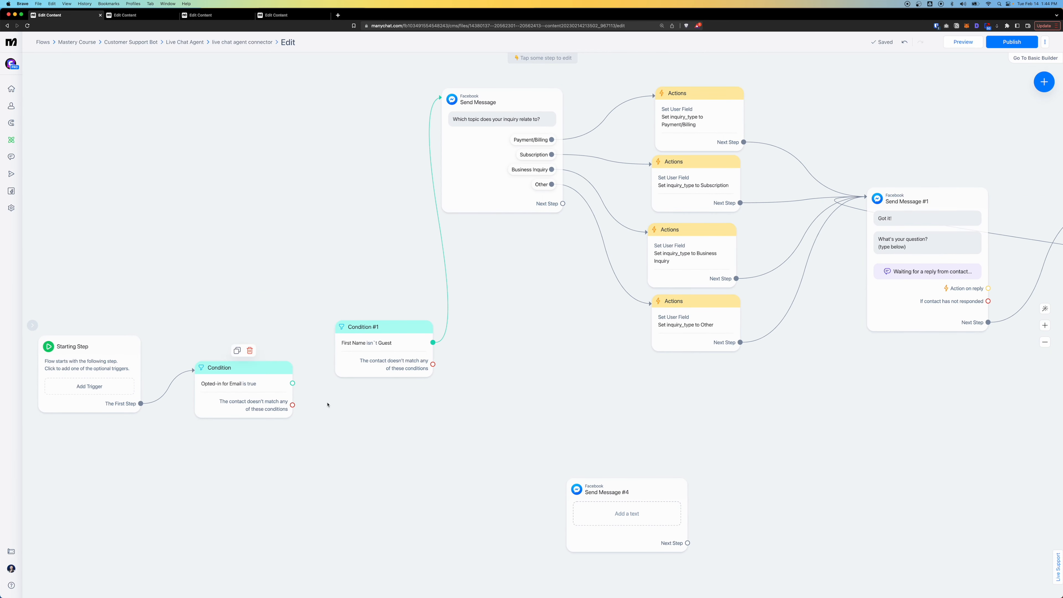
left_click_drag(292, 383, 347, 353)
left_click_drag(323, 422, 195, 460)
Move the empty message closer to the email opt-in condition and connect that condition's non-matching branch to it.
left_click_drag(881, 486, 473, 485)
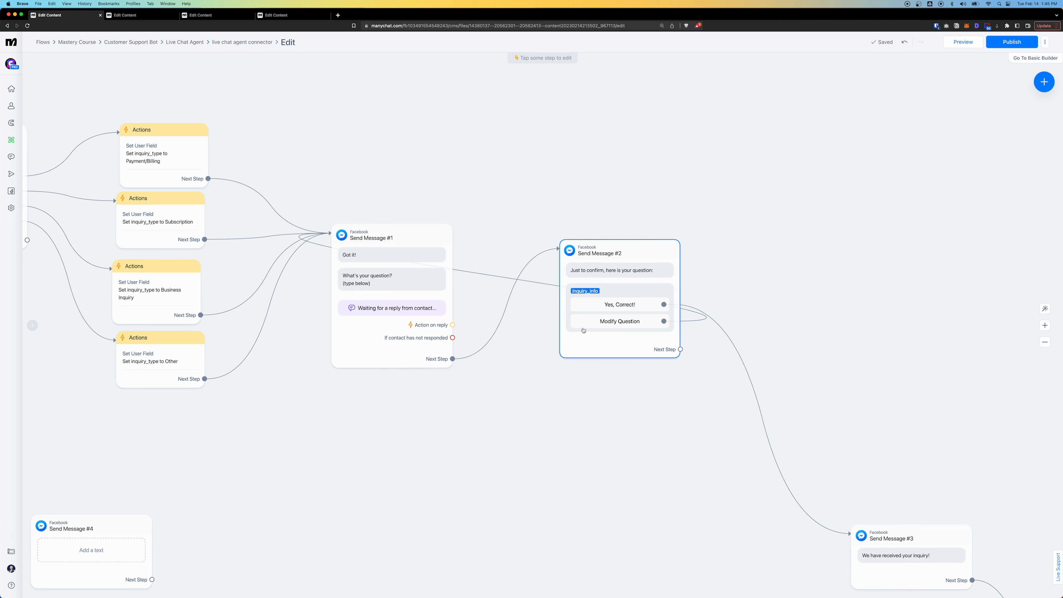
scroll(582, 390, "down", 3)
scroll(582, 389, "down", 2)
left_click_drag(617, 435, 477, 247)
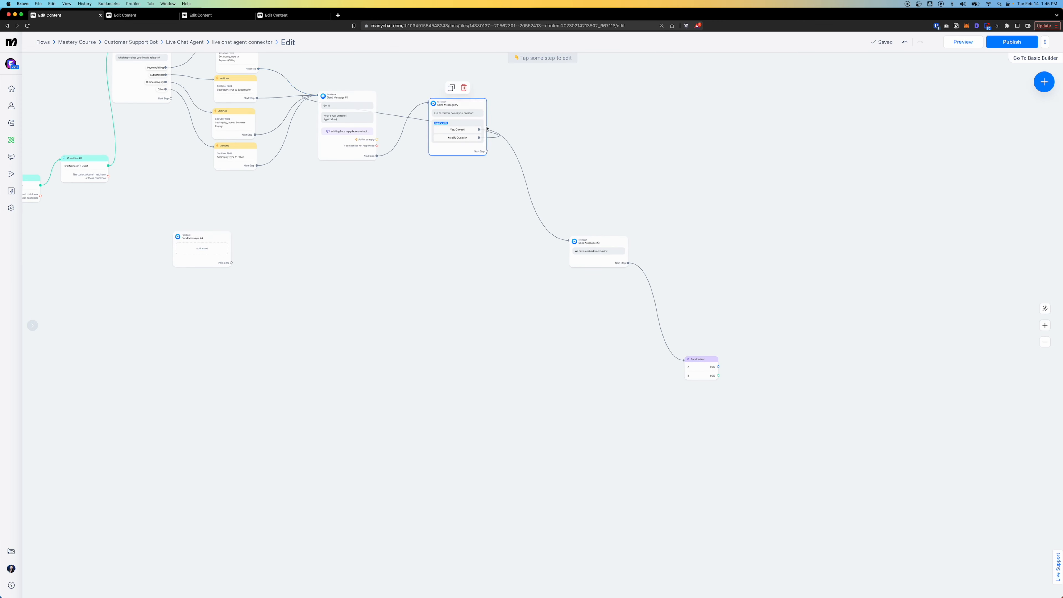
left_click_drag(346, 232, 342, 321)
scroll(363, 231, "up", 5)
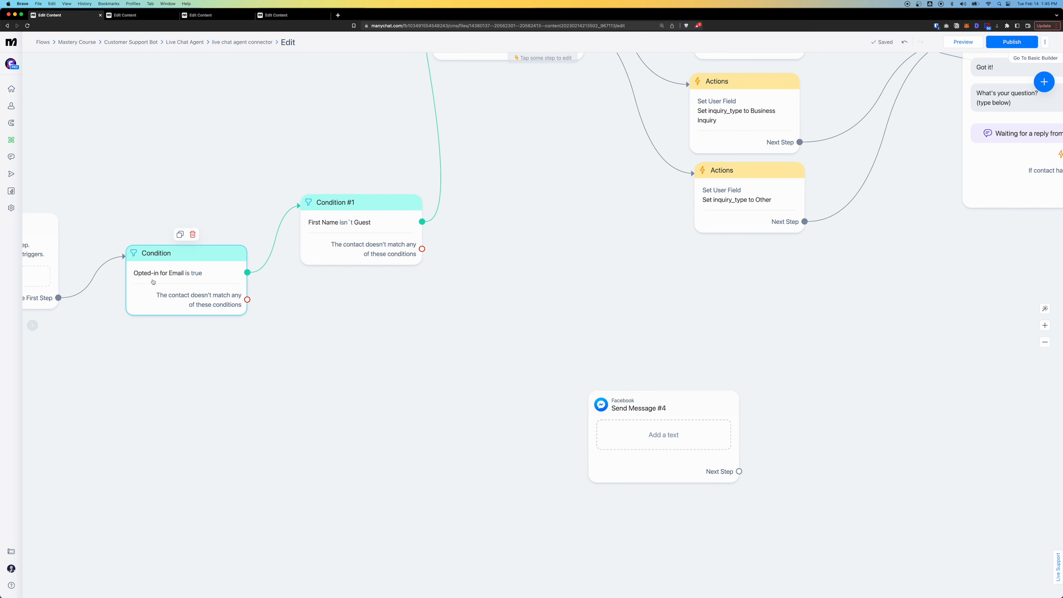
left_click_drag(171, 374, 330, 307)
left_click_drag(821, 374, 510, 414)
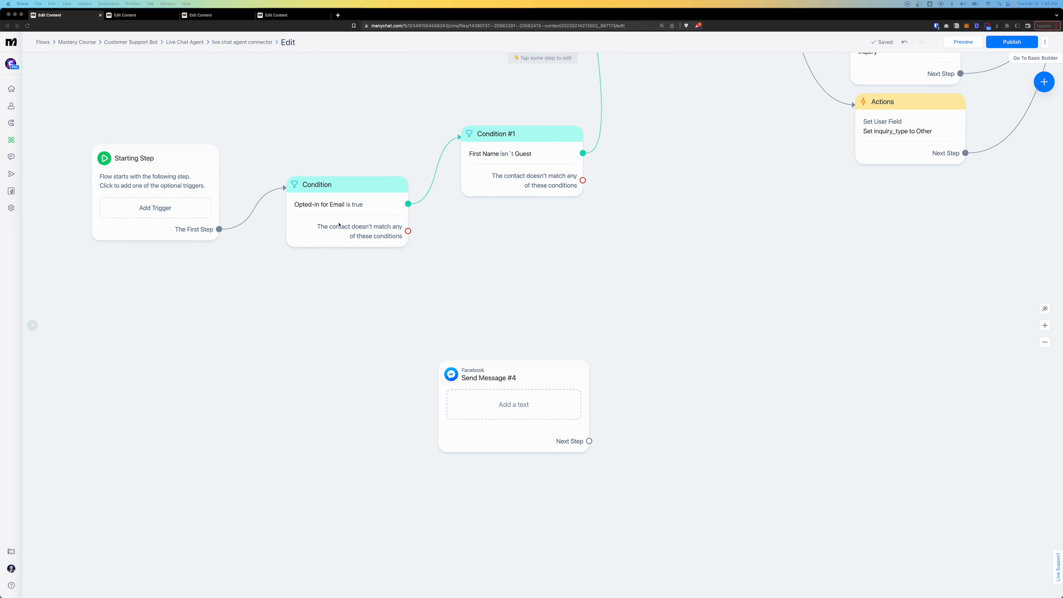
left_click_drag(541, 375, 602, 330)
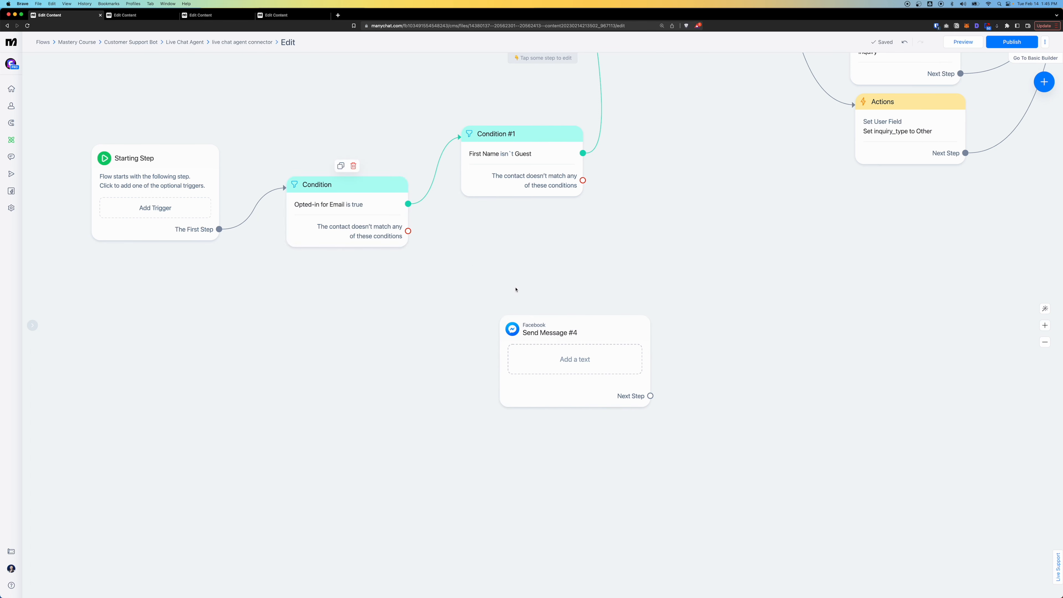
left_click_drag(550, 324, 512, 319)
left_click_drag(408, 230, 493, 334)
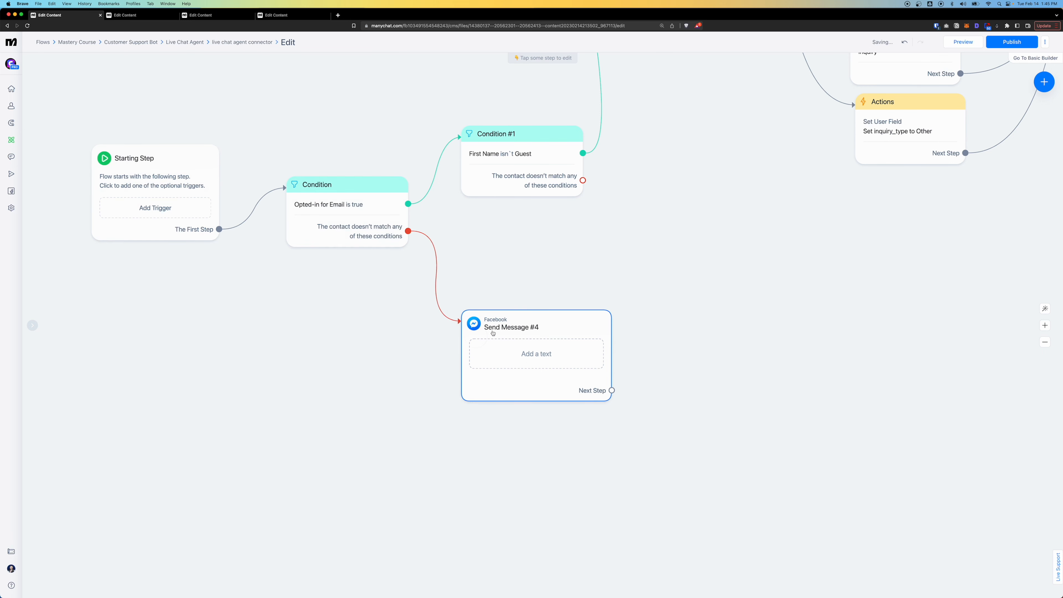
Fill the empty message with the staff-connection text ending "Just in case our chat disconnects.." and a user input asking "What's your email address? (Type below)".
left_click(542, 331)
type("I'm connecting you with one of our [BRAND NAME] staff. Just in case our chat disconnects..")
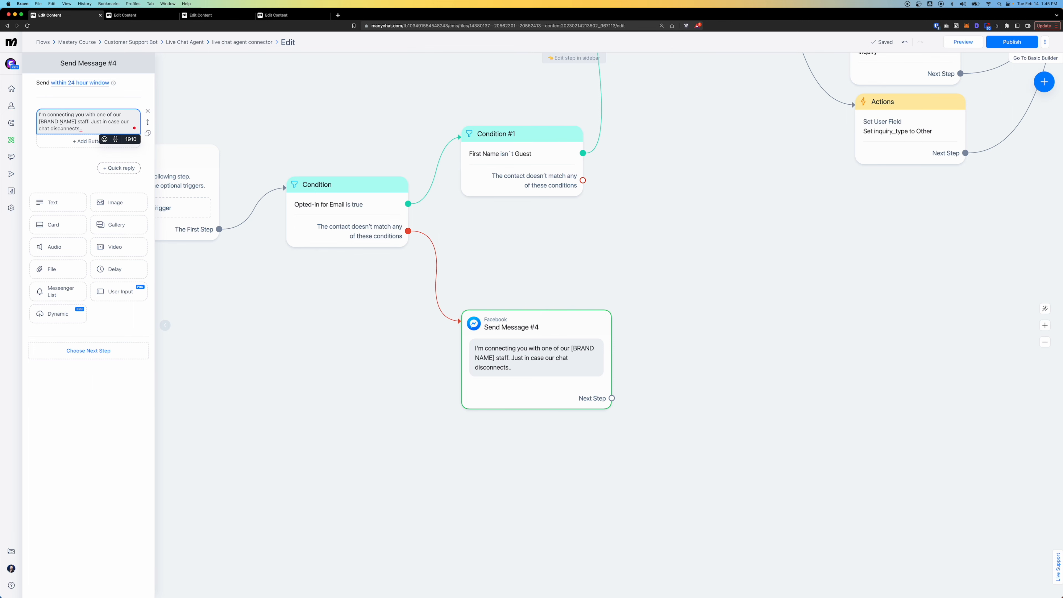
scroll(207, 257, "down", 1)
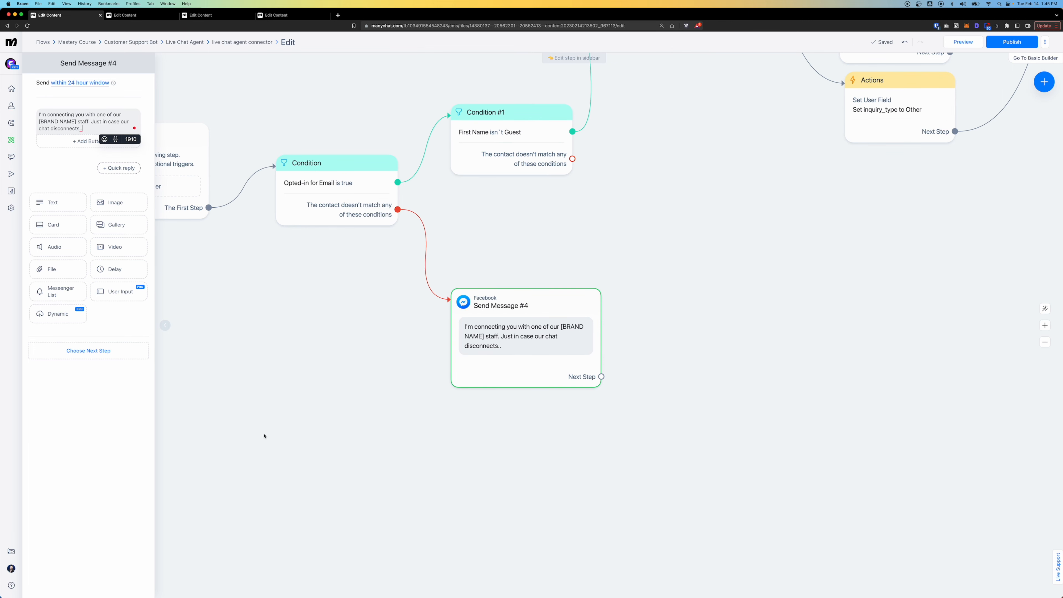
left_click(120, 291)
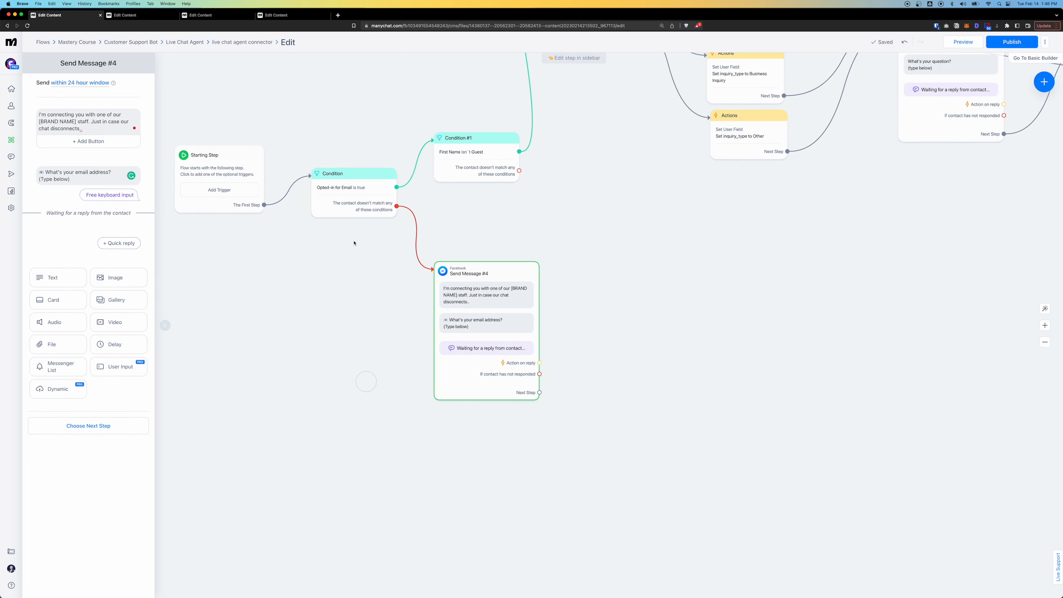
left_click(322, 194)
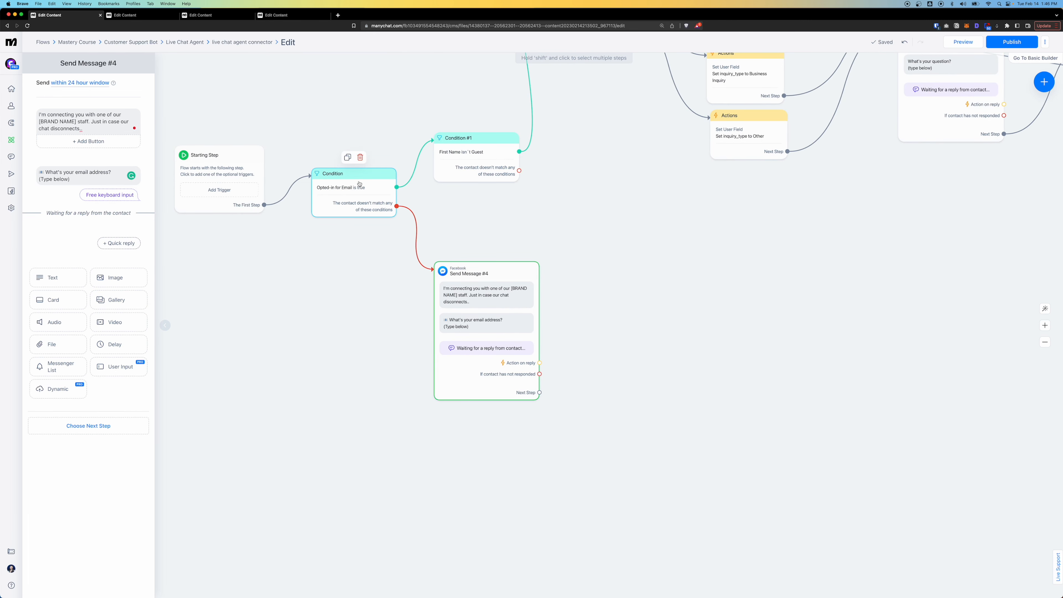
Add a message "Great! Just to confirm your email address below:" with the Email field and quick replies "Correct!" and "Let me change it!".
scroll(479, 318, "up", 5)
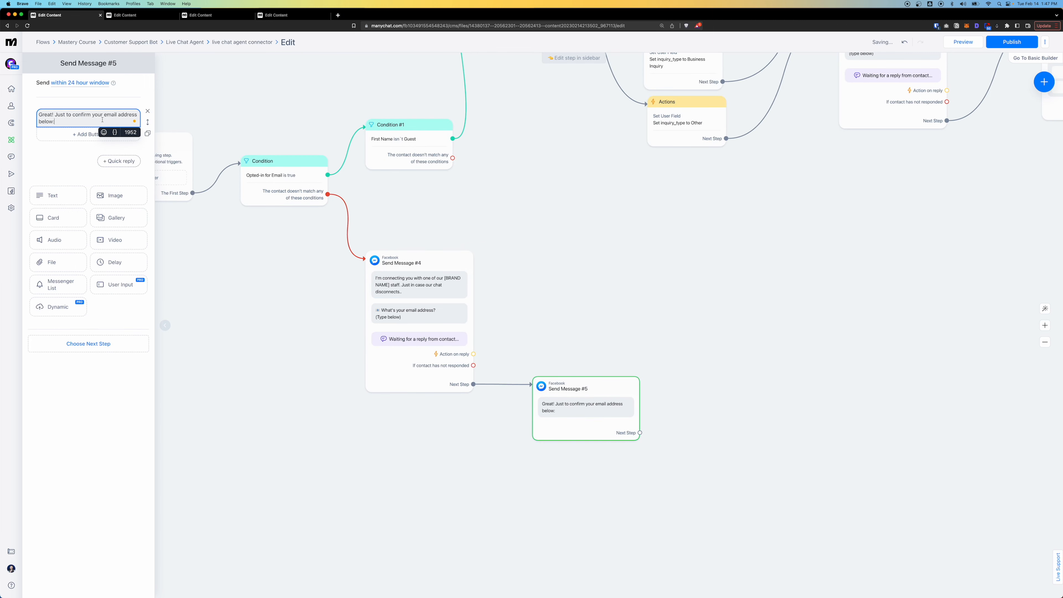
key("Return")
key("Return")
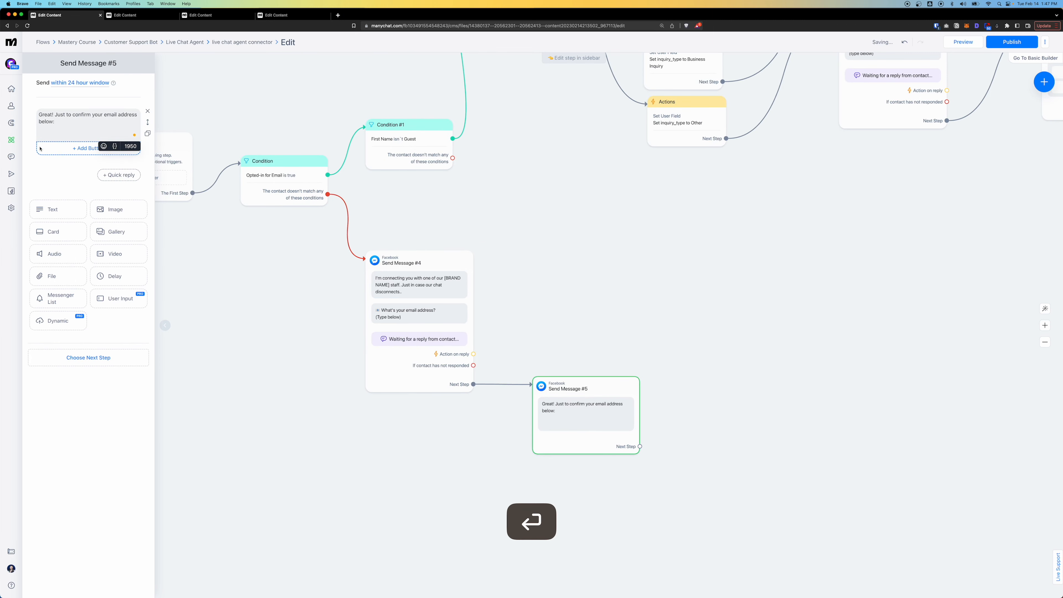
left_click(115, 146)
left_click(100, 164)
type("email")
left_click(82, 211)
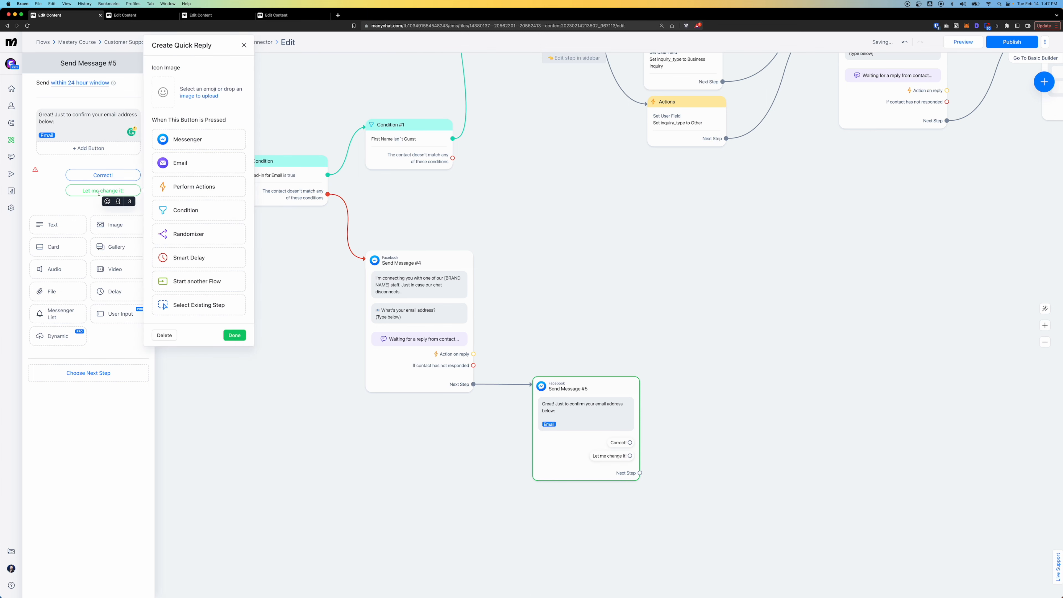
left_click(68, 202)
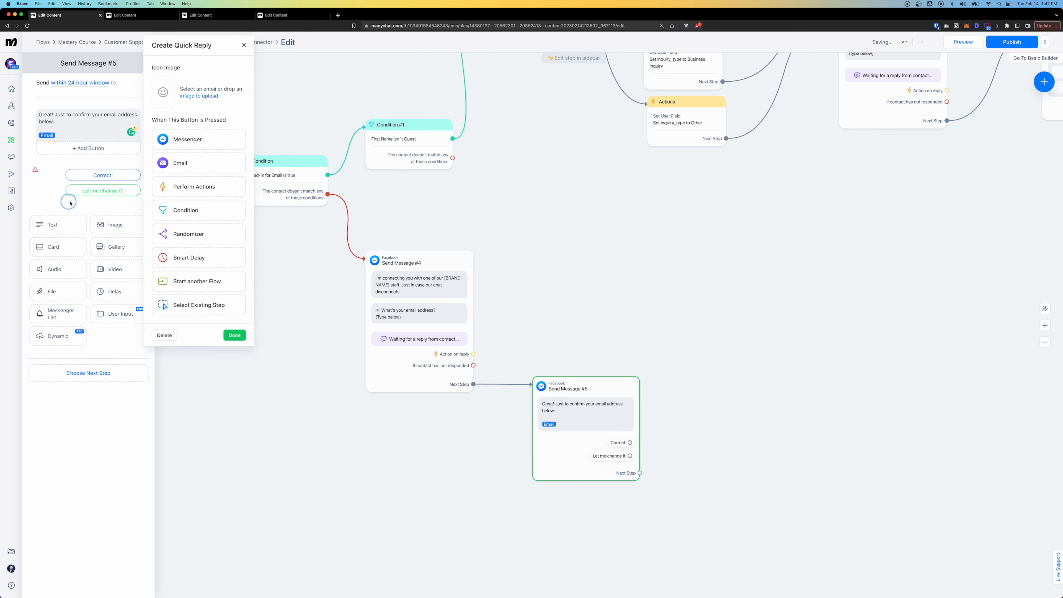
Duplicate the message that asks for the email address and connect the "Let me change it!" quick reply to the copy.
left_click_drag(437, 491, 370, 409)
scroll(309, 277, "down", 3, "alt")
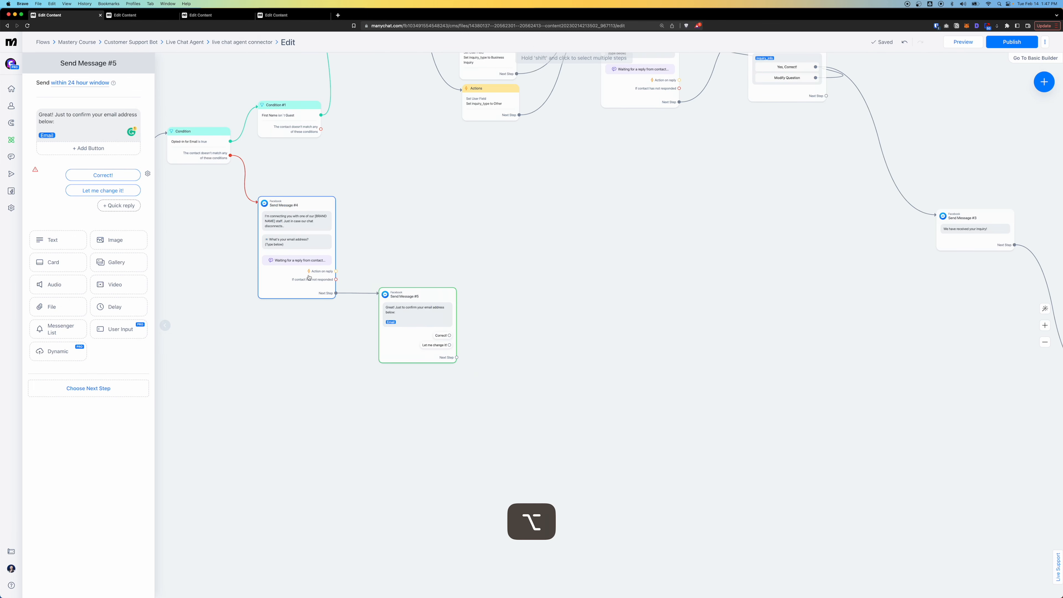
left_click_drag(307, 271, 493, 474, "alt")
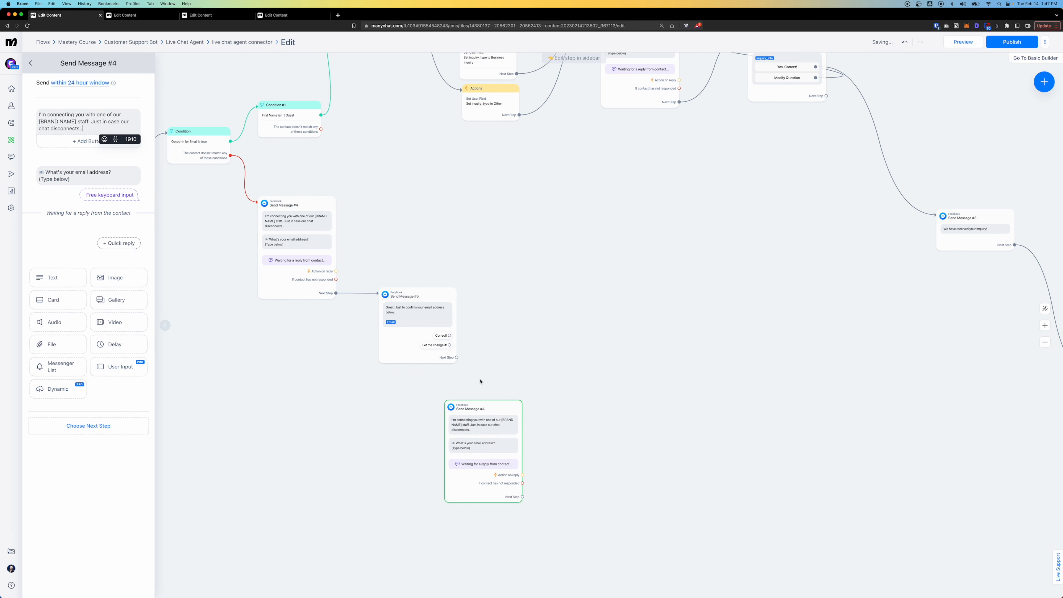
left_click_drag(450, 345, 447, 406)
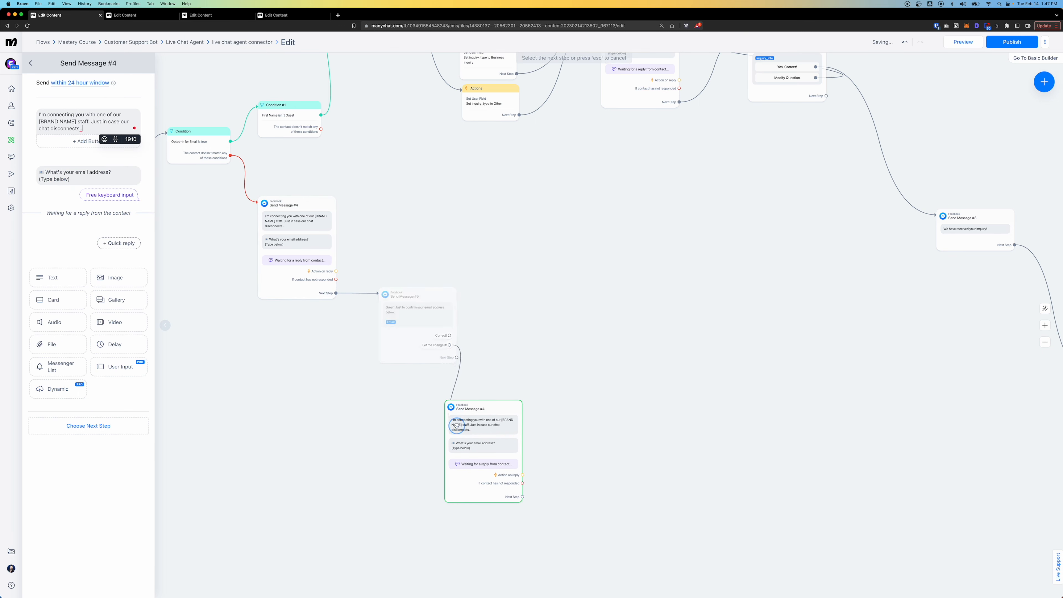
left_click(486, 430)
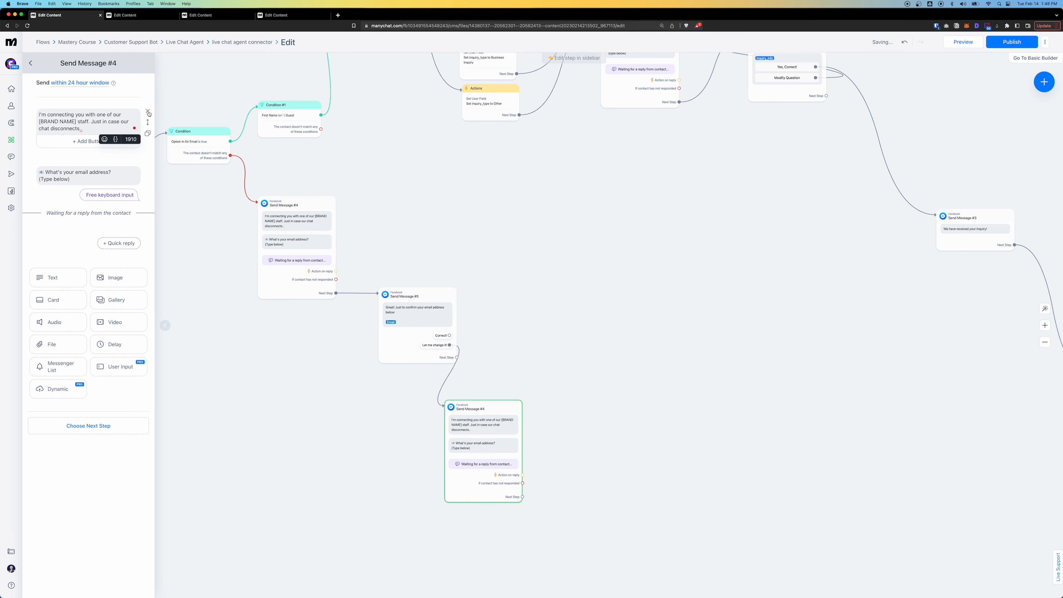
Remove the staff-connection text from the duplicated message and connect its next step back to the email confirmation message.
left_click(148, 113)
left_click(586, 86)
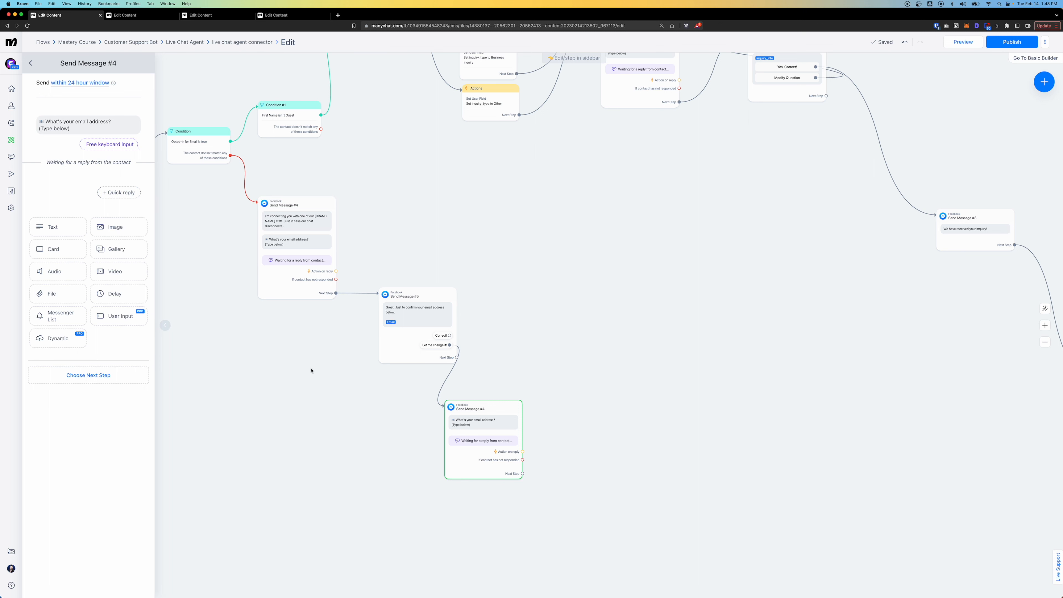
left_click_drag(522, 473, 393, 312)
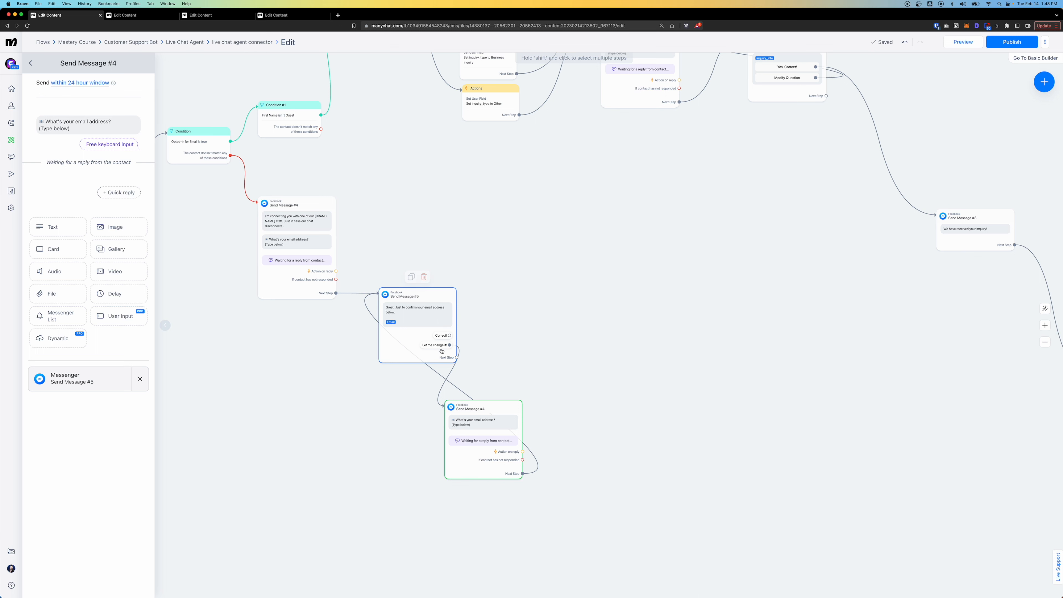
mouse_move(442, 357)
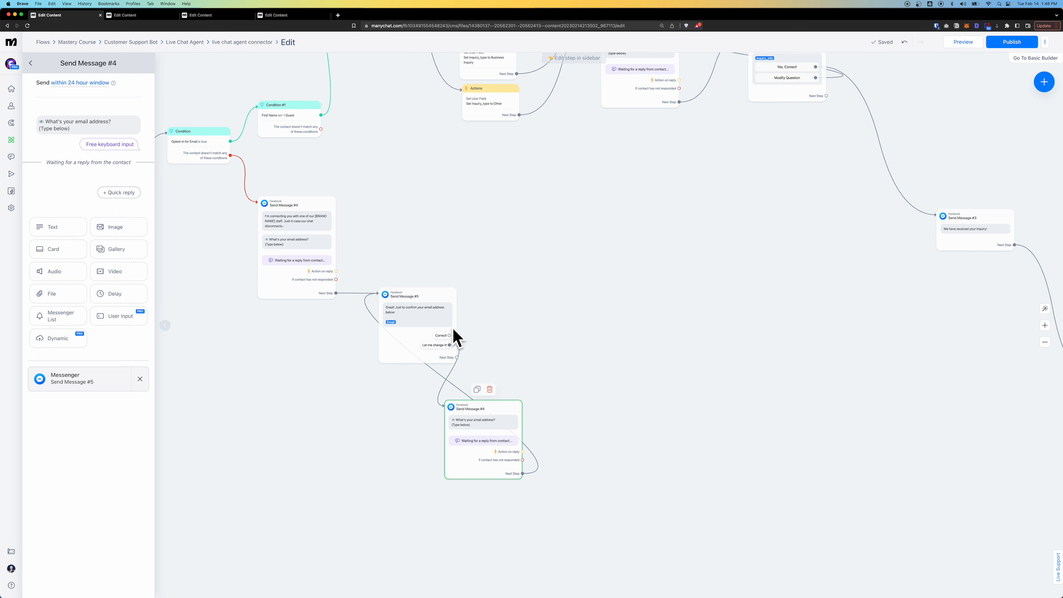
Connect the "Correct!" quick reply of the email confirmation message to a new Randomizer.
scroll(465, 375, "up", 3)
scroll(425, 383, "up", 5)
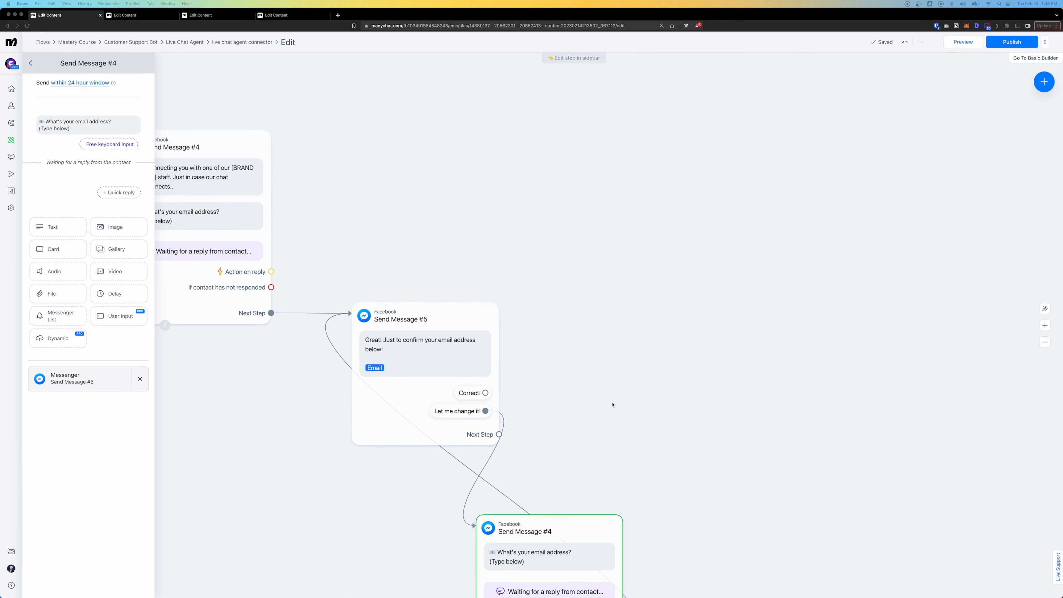
scroll(544, 392, "down", 2)
scroll(560, 394, "right", 4)
left_click_drag(386, 373, 466, 275)
left_click(490, 326)
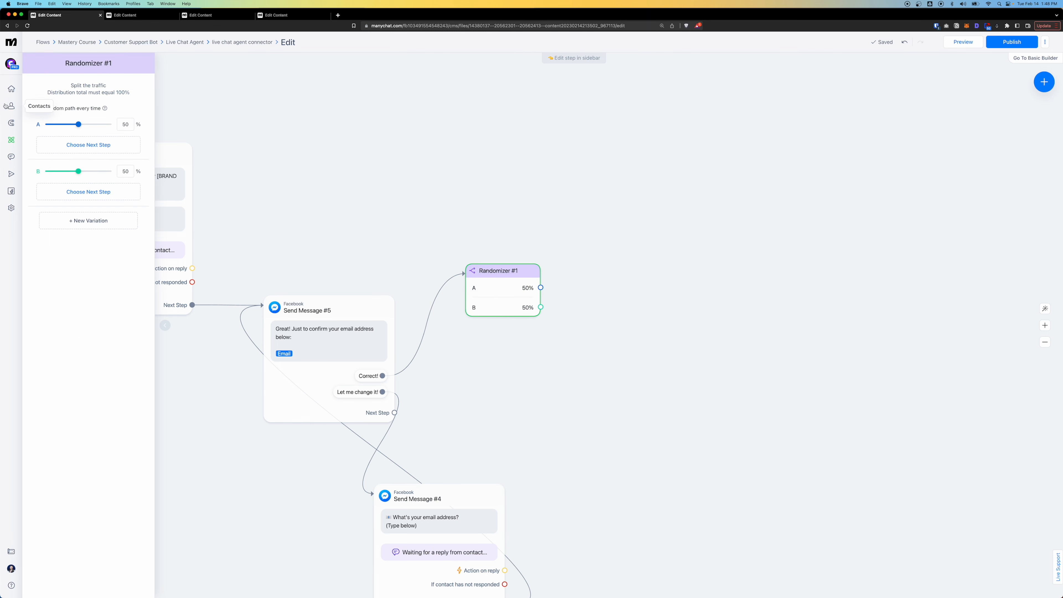
left_click(65, 109)
Connect the new Randomizer's variation A to a message "Perfect!" and variation B to a message "Thank you!".
left_click_drag(542, 272, 391, 276)
left_click(405, 279)
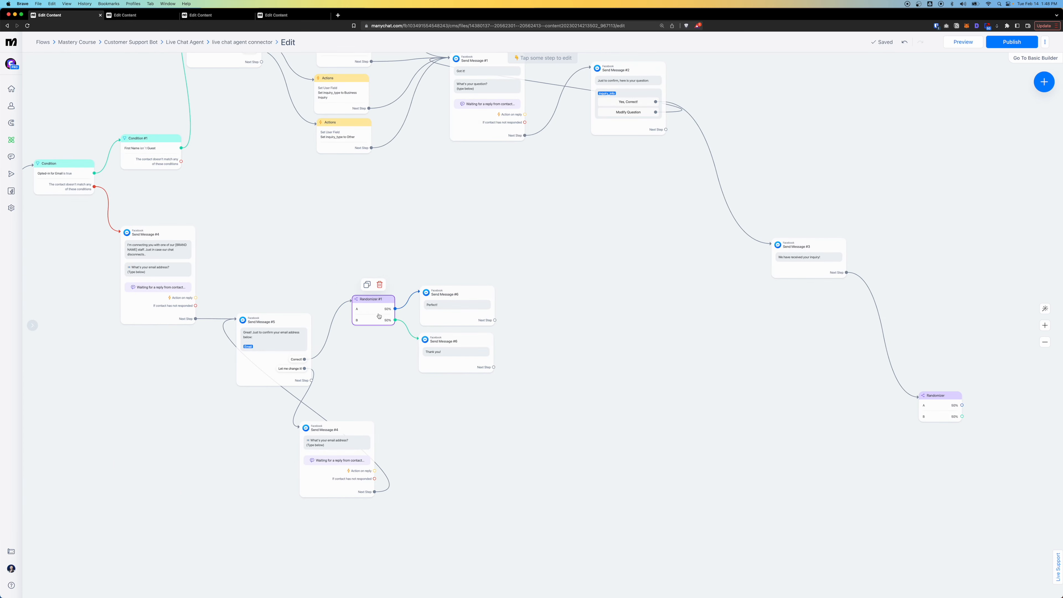
scroll(487, 355, "up", 5)
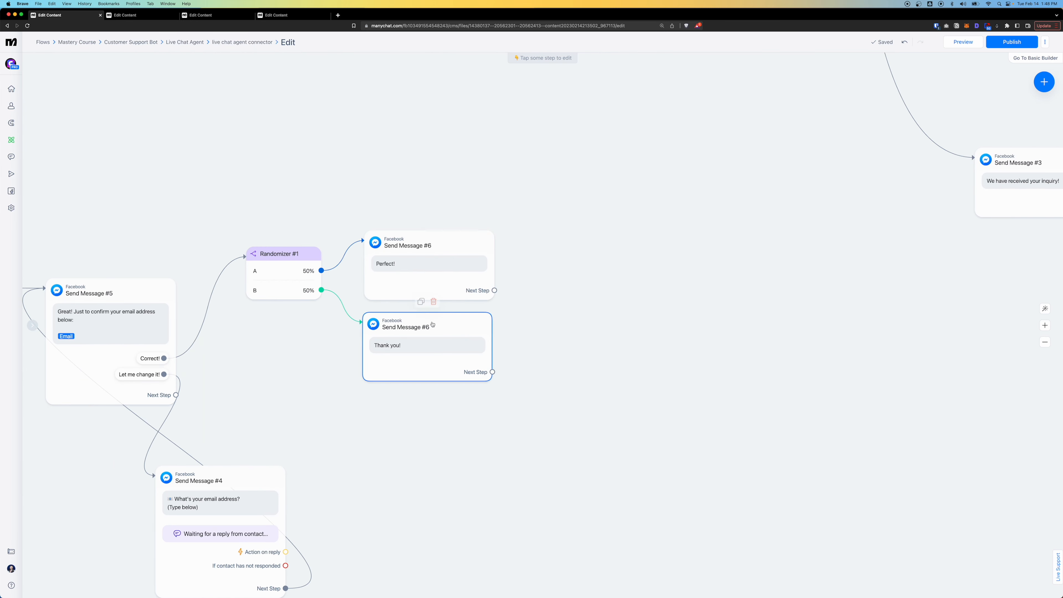
scroll(425, 338, "down", 5)
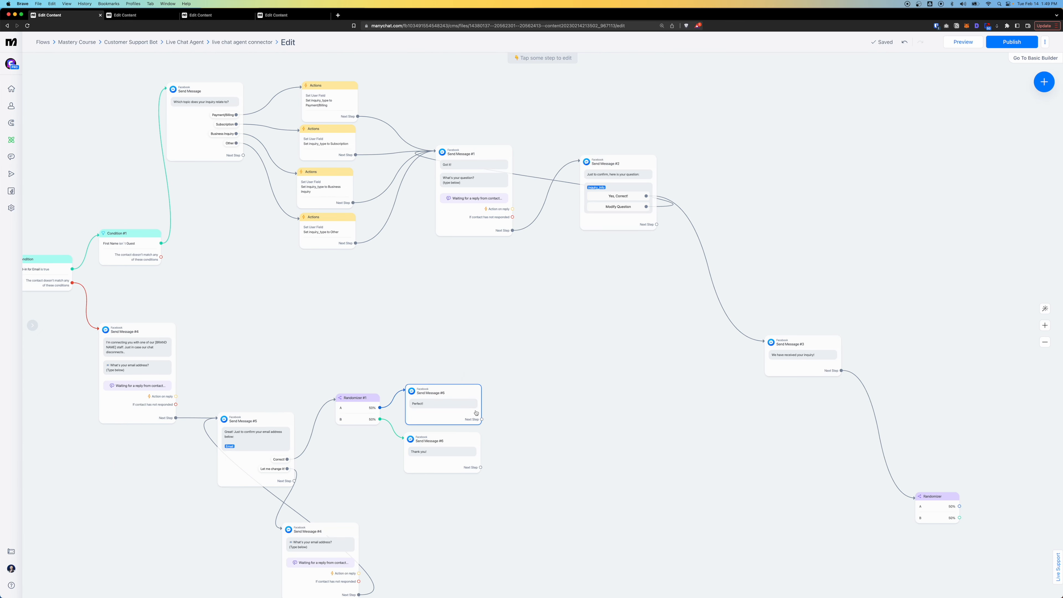
Connect the next steps of the "Perfect!" and "Thank you!" messages to the First Name isn't Guest condition.
left_click(482, 420)
left_click(112, 246)
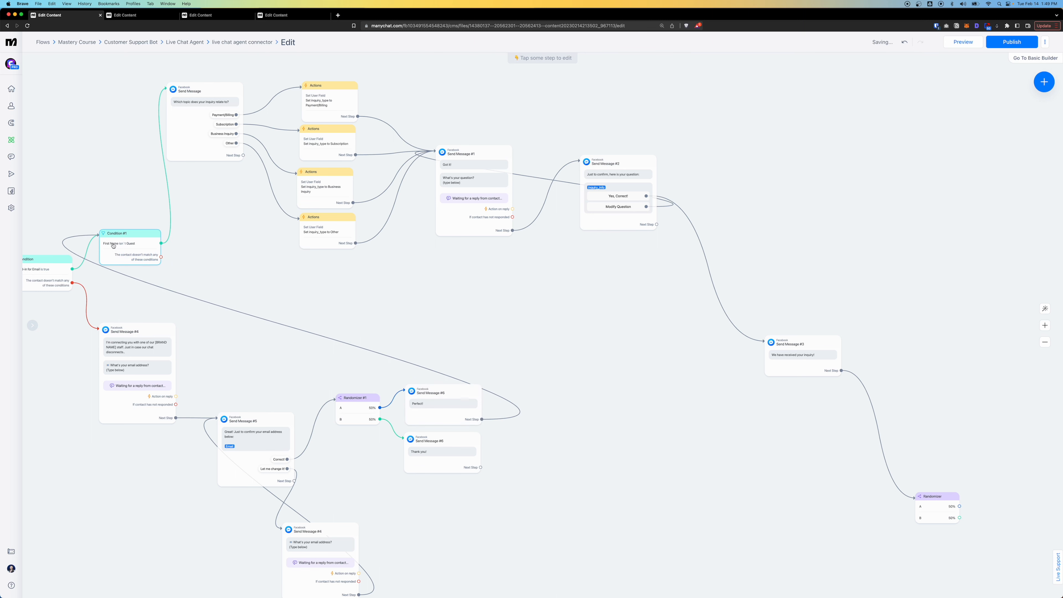
left_click(482, 468)
left_click(138, 240)
Connect the First Name condition's unmatched branch to a new message with the user input question "What's your name? (Type your name below)".
scroll(338, 319, "down", 5)
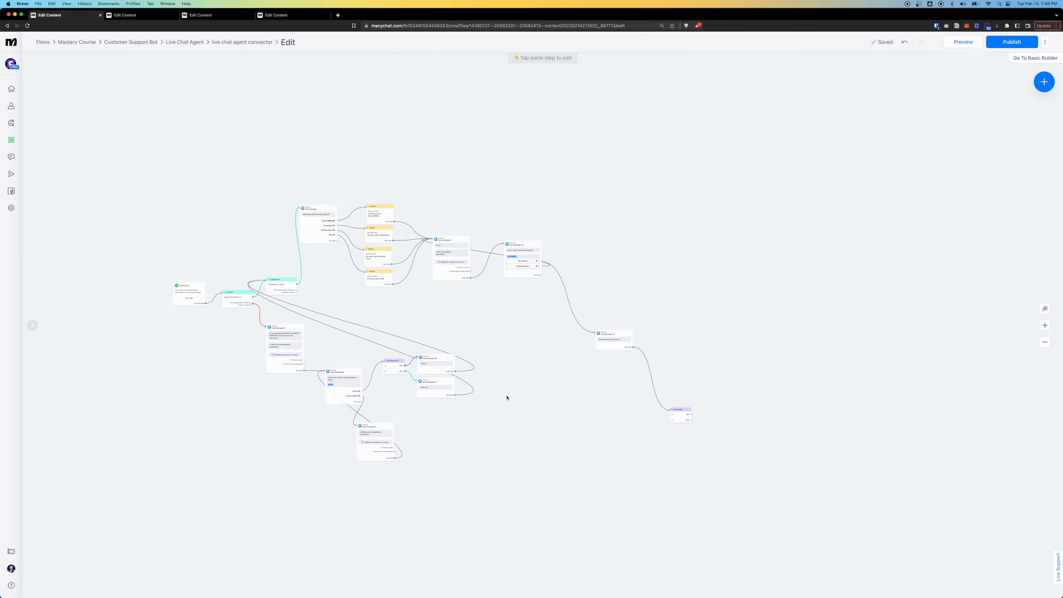
scroll(259, 295, "up", 5)
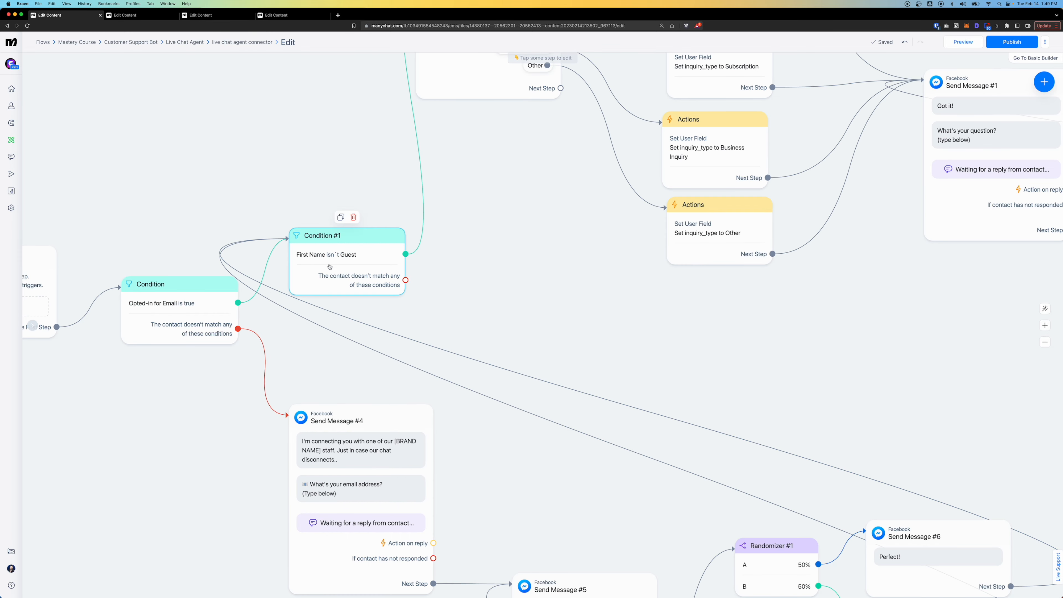
scroll(330, 277, "down", 5)
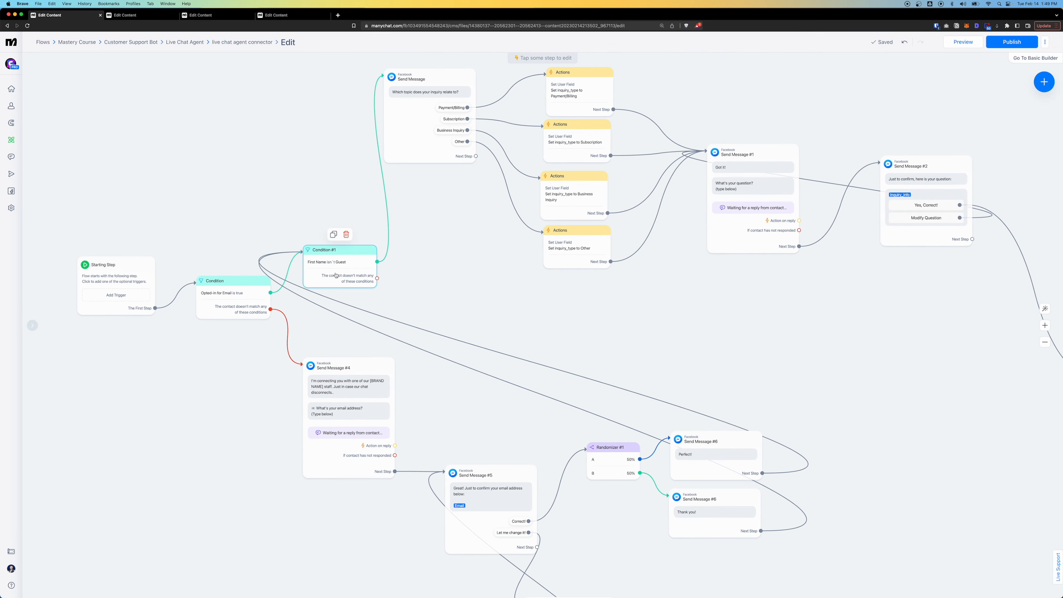
scroll(335, 275, "up", 3)
scroll(336, 275, "up", 1)
left_click_drag(456, 263, 371, 291)
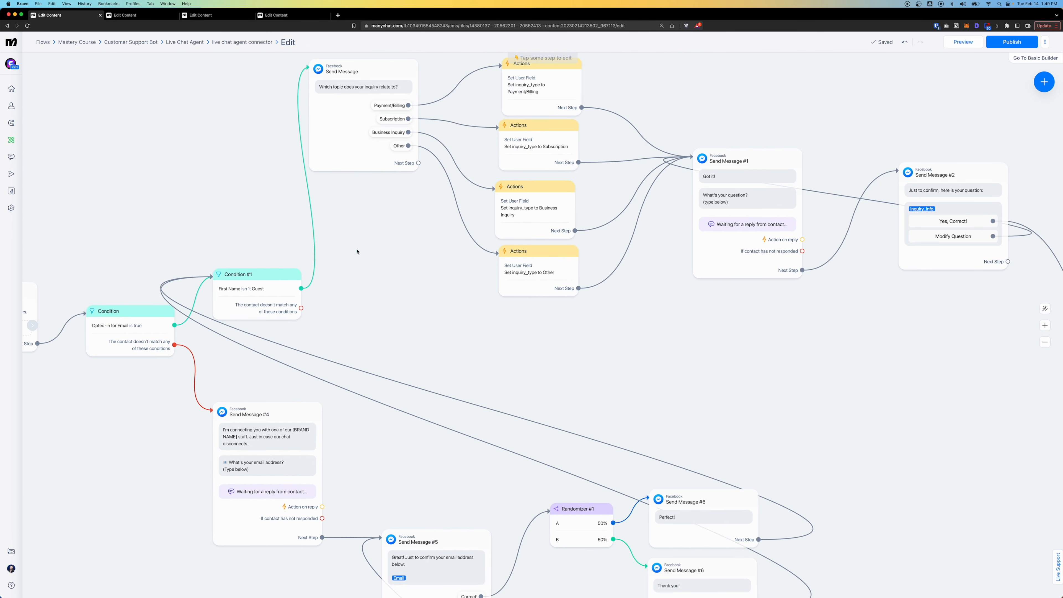
scroll(368, 237, "down", 3)
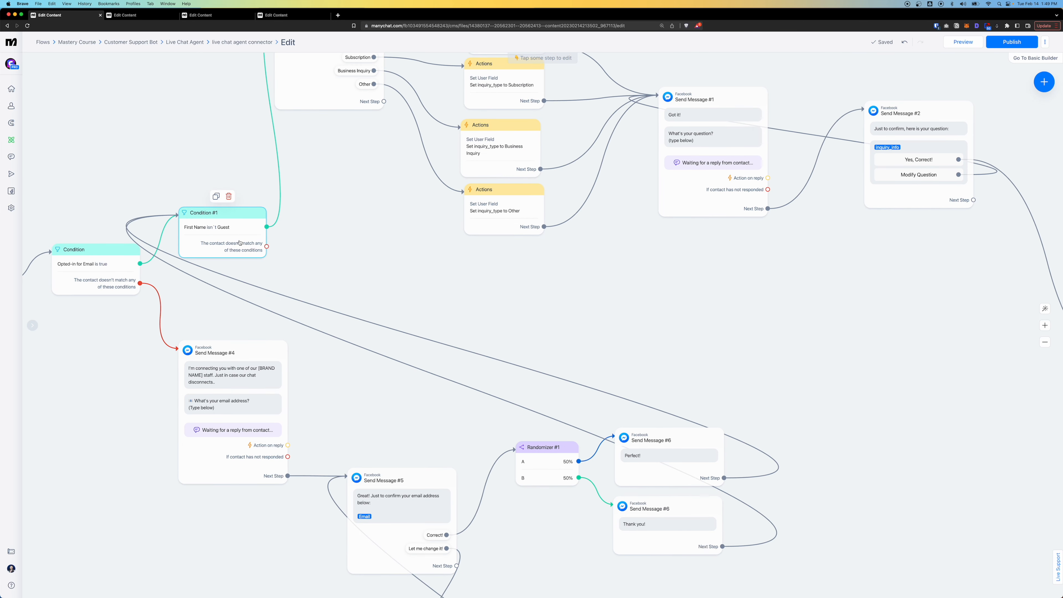
left_click_drag(267, 246, 351, 297)
left_click(363, 301)
left_click_drag(420, 311, 457, 293)
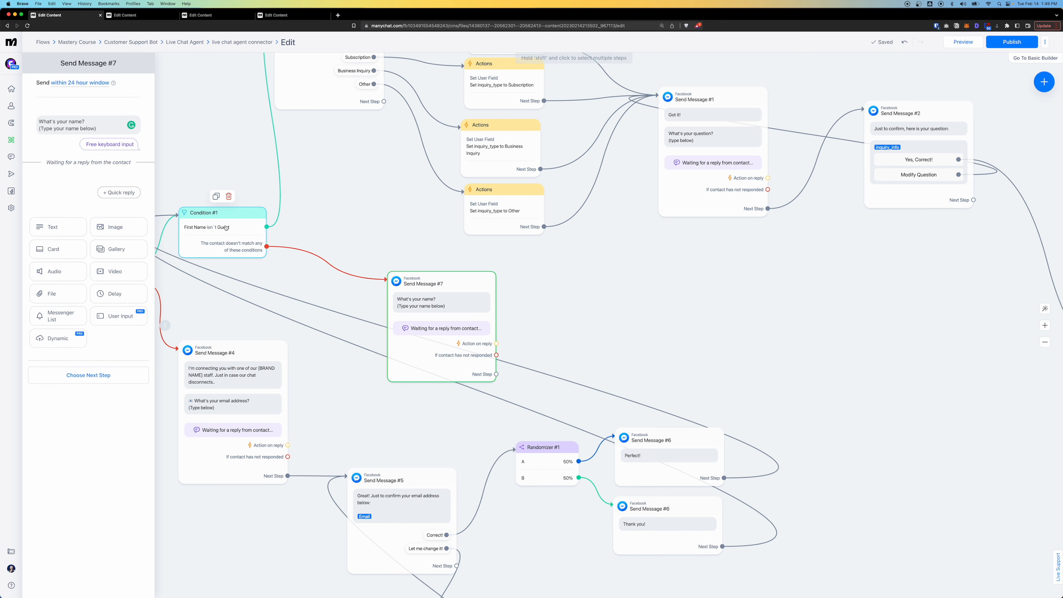
Save the name reply to a new text user field first_name_user and connect the name message's next step to the inquiry topic question.
left_click(106, 146)
left_click(181, 142)
type("first_name_user")
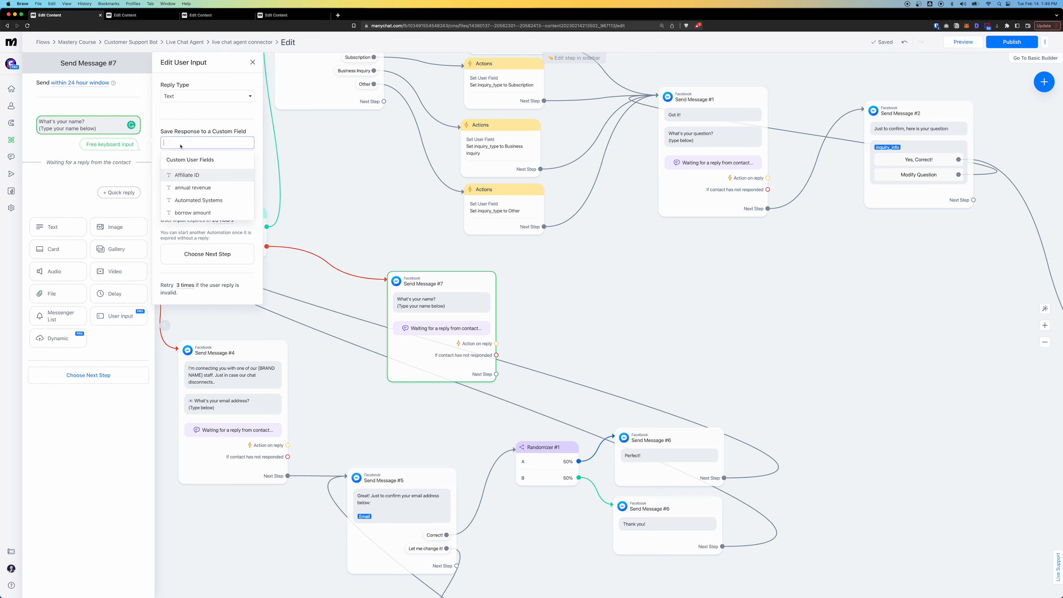
left_click(193, 179)
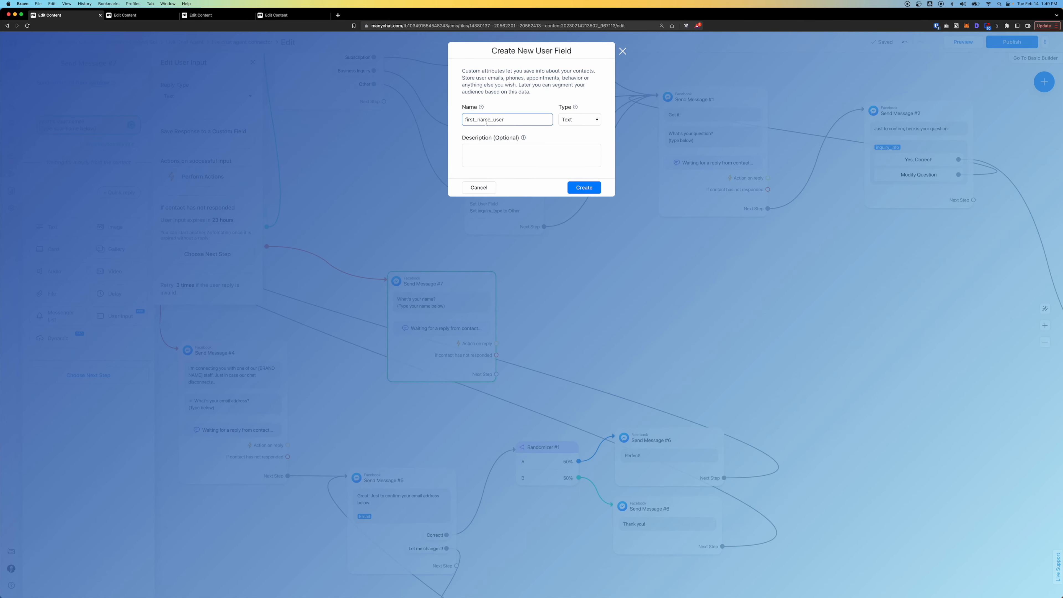
left_click_drag(494, 120, 504, 119)
left_click(584, 187)
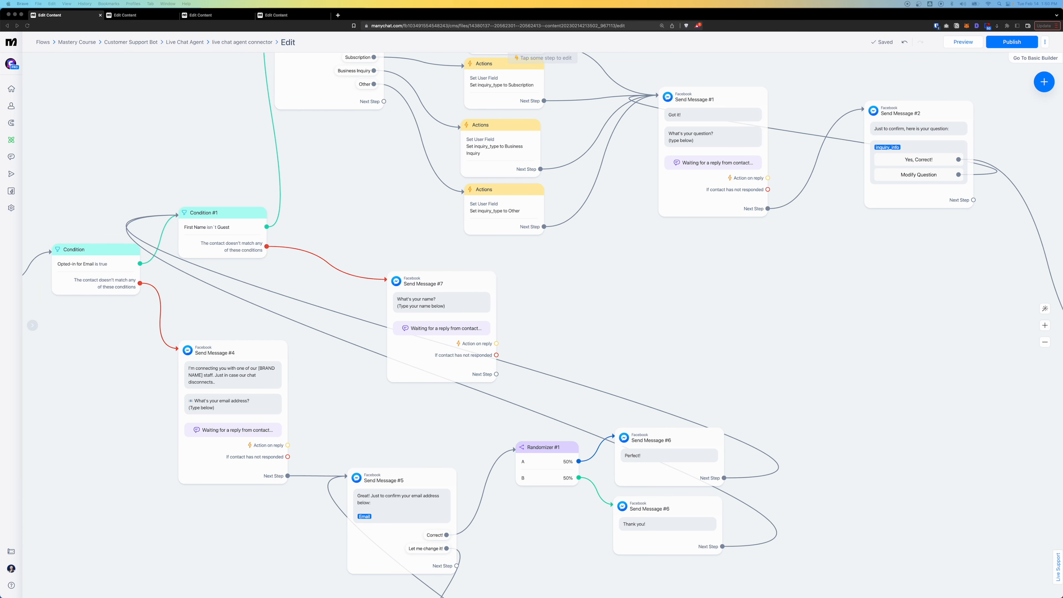
left_click_drag(535, 350, 292, 128)
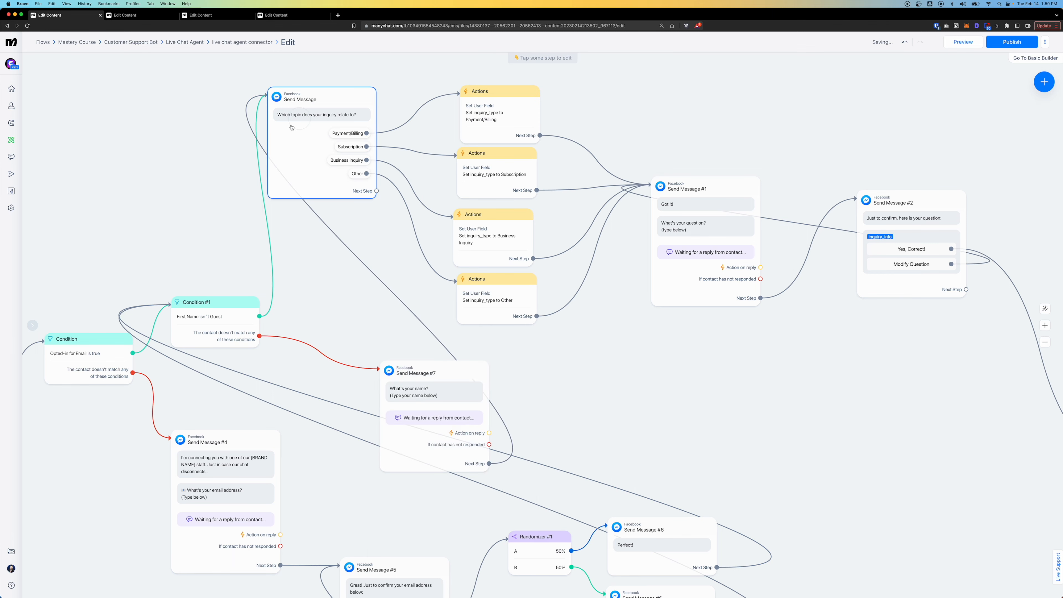
Review the branch for contacts not opted in for email and check the reply settings of its email address question.
scroll(419, 335, "down", 5)
left_click_drag(563, 378, 521, 289)
scroll(325, 289, "up", 5)
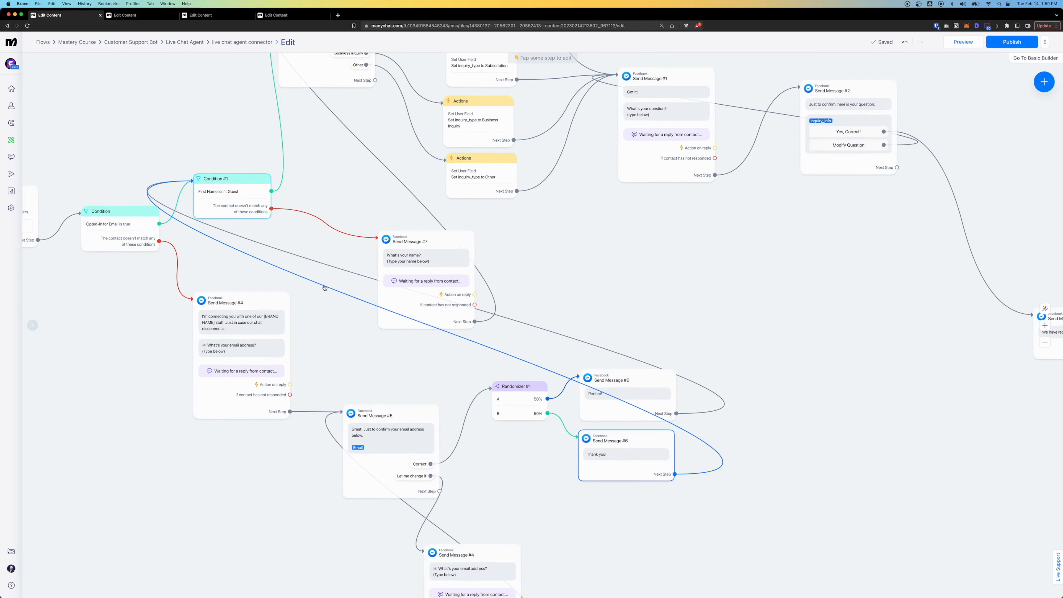
scroll(324, 288, "down", 4)
left_click_drag(113, 387, 208, 380)
scroll(256, 281, "up", 5)
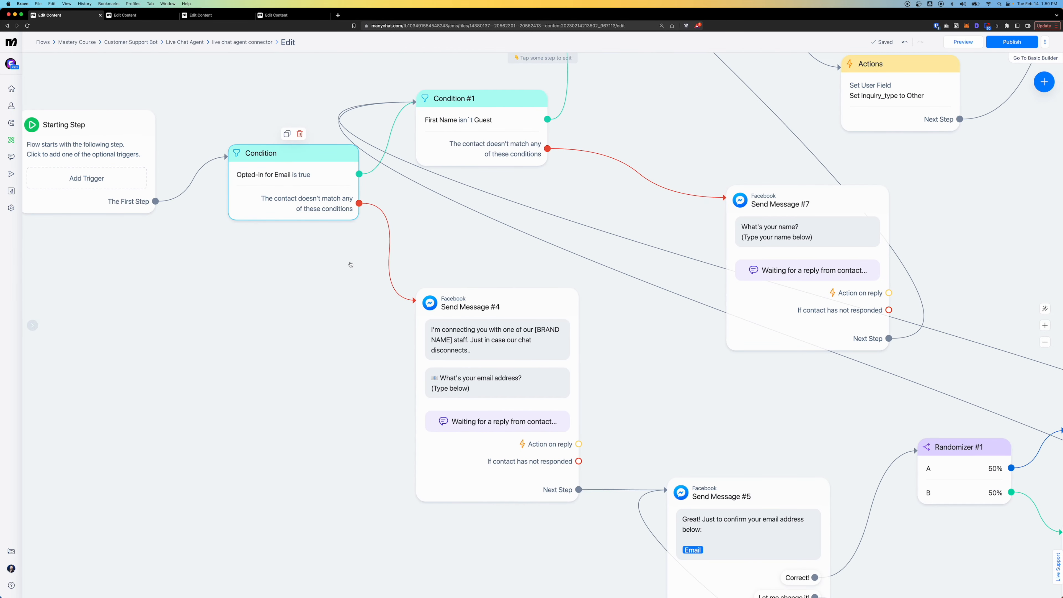
scroll(351, 264, "down", 3)
scroll(351, 265, "right", 4)
left_click(349, 285)
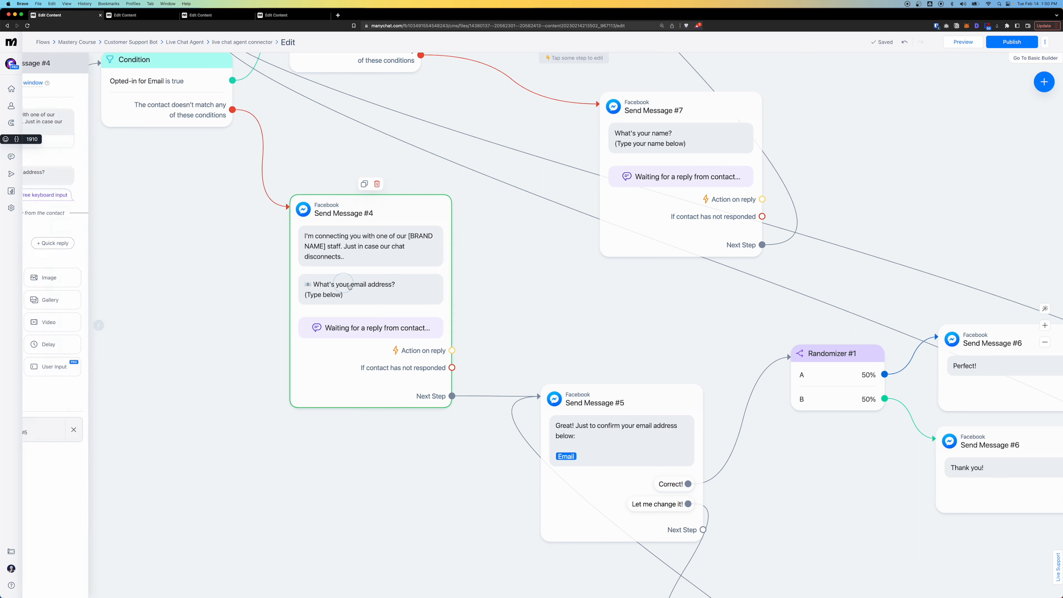
left_click(86, 172)
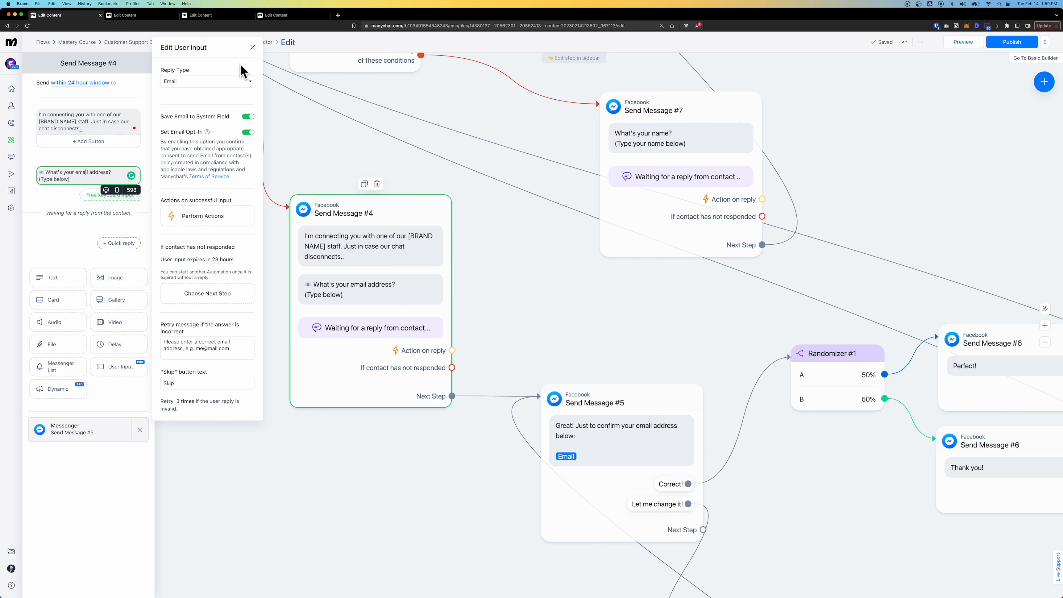
left_click(387, 505)
Examine the email confirmation message, its change-email path and the Randomizer messages that follow it.
scroll(403, 477, "down", 3)
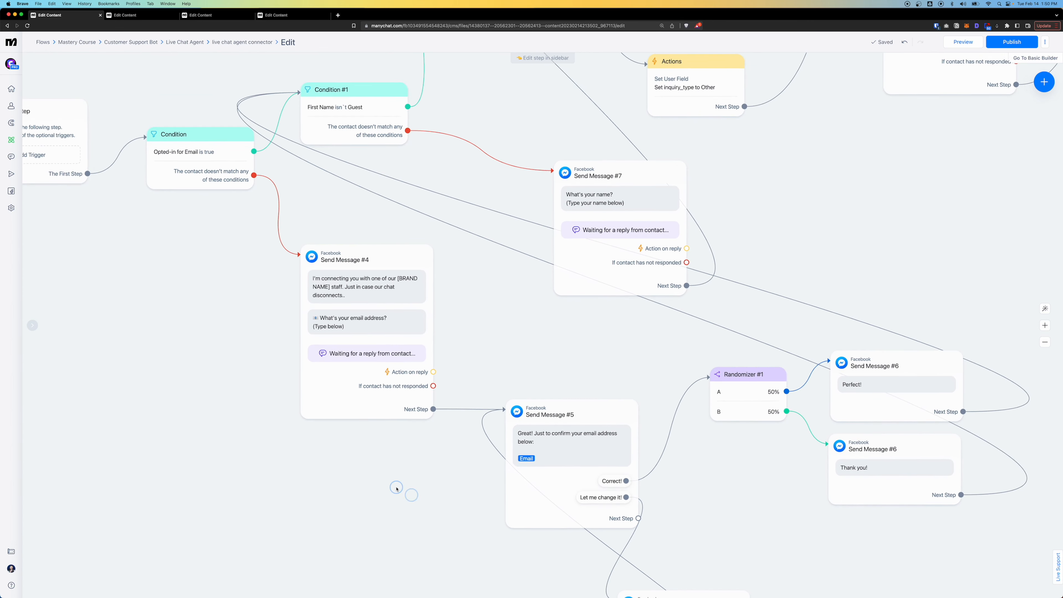
left_click_drag(410, 496, 183, 361)
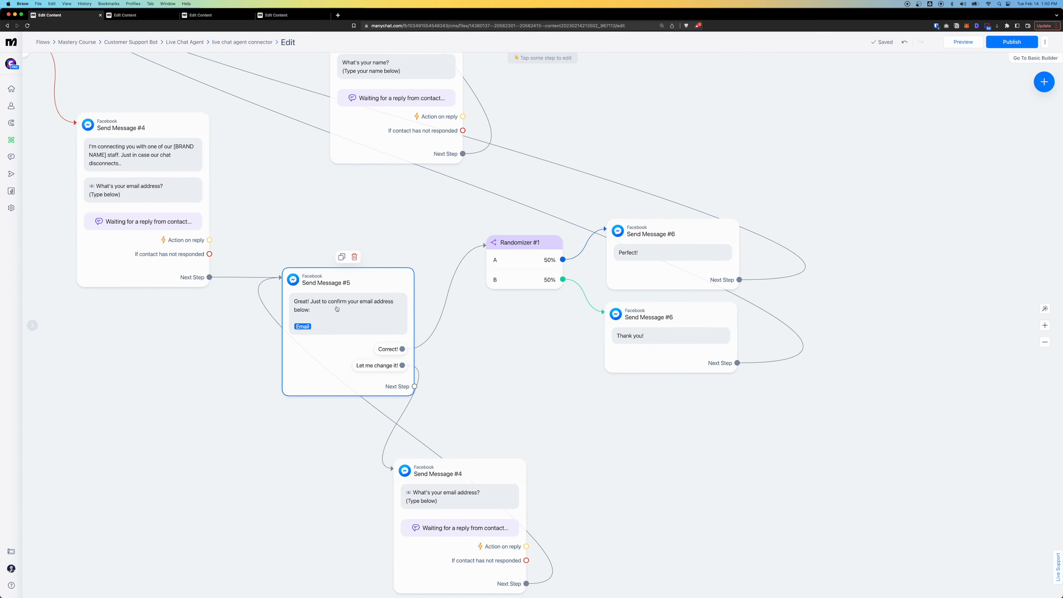
left_click_drag(284, 467, 225, 388)
scroll(328, 351, "up", 3)
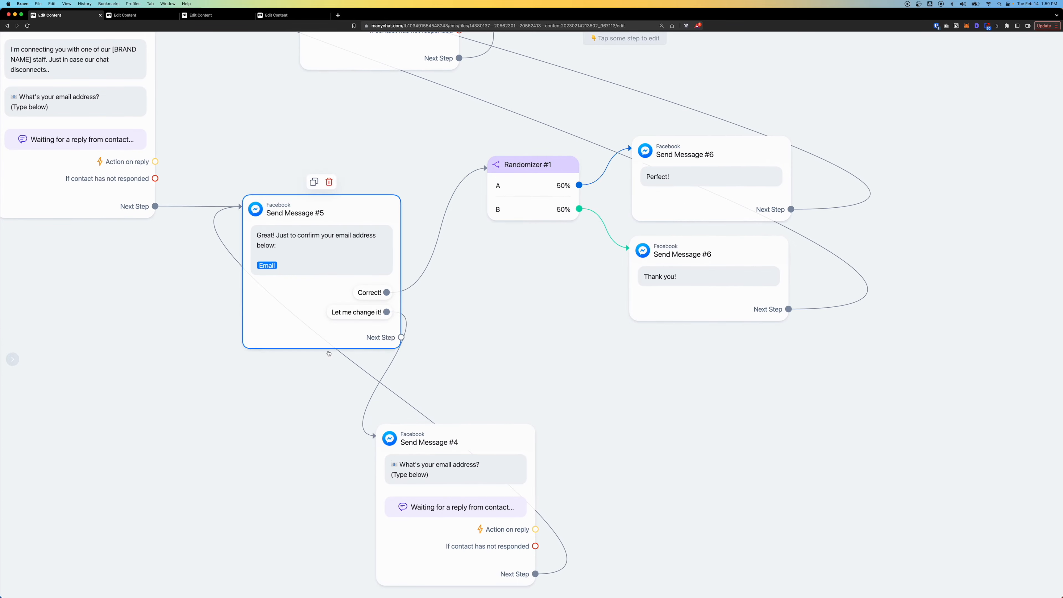
left_click_drag(753, 423, 496, 540)
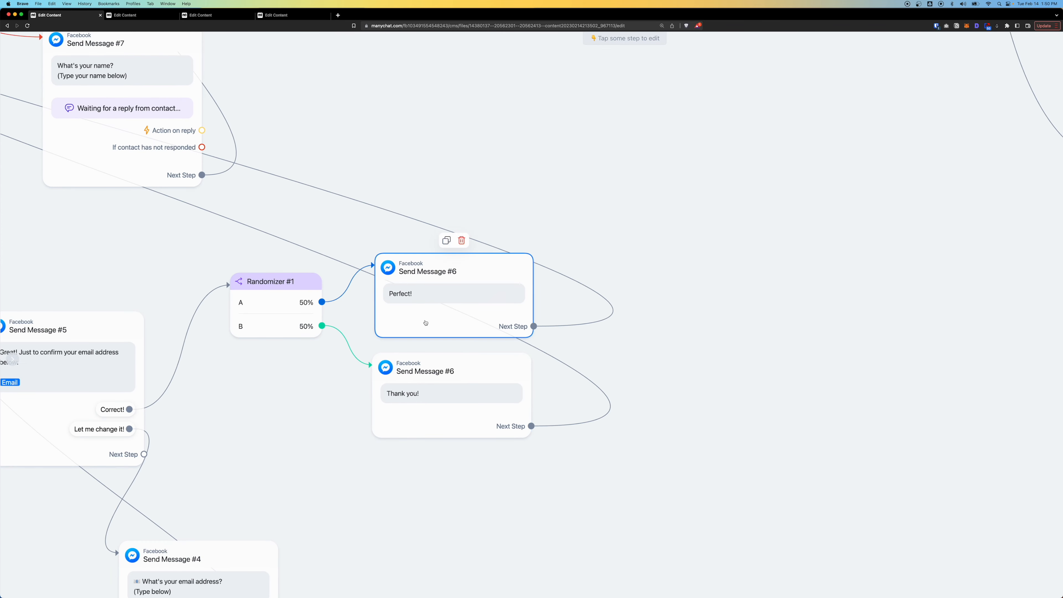
left_click_drag(306, 441, 613, 590)
right_click(612, 590)
Examine the First Name condition, the name question and the inquiry topic branch within the whole flow.
scroll(296, 349, "down", 5)
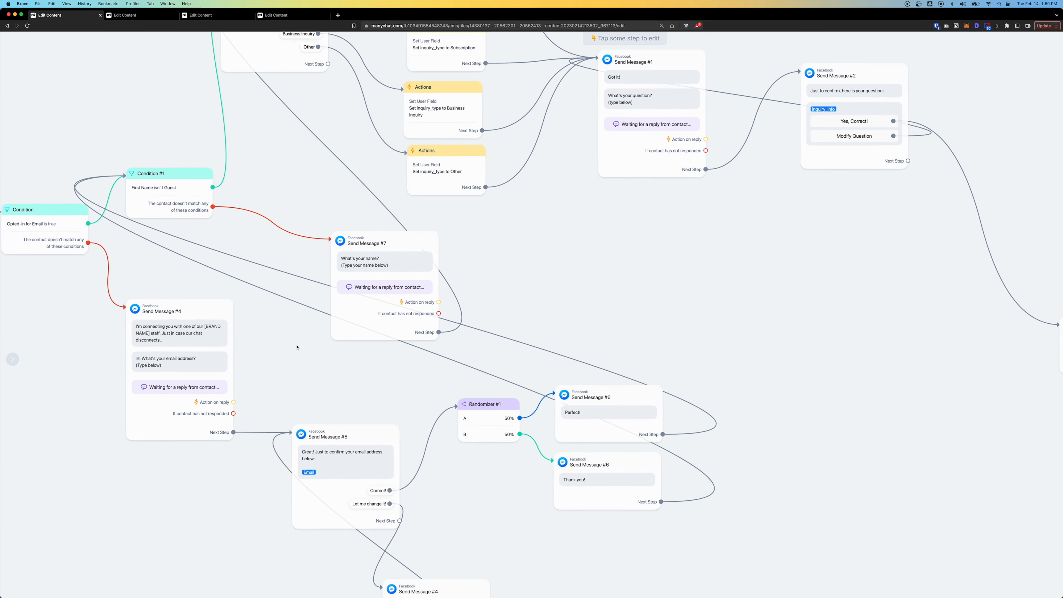
left_click_drag(153, 133, 256, 157)
scroll(271, 213, "up", 5)
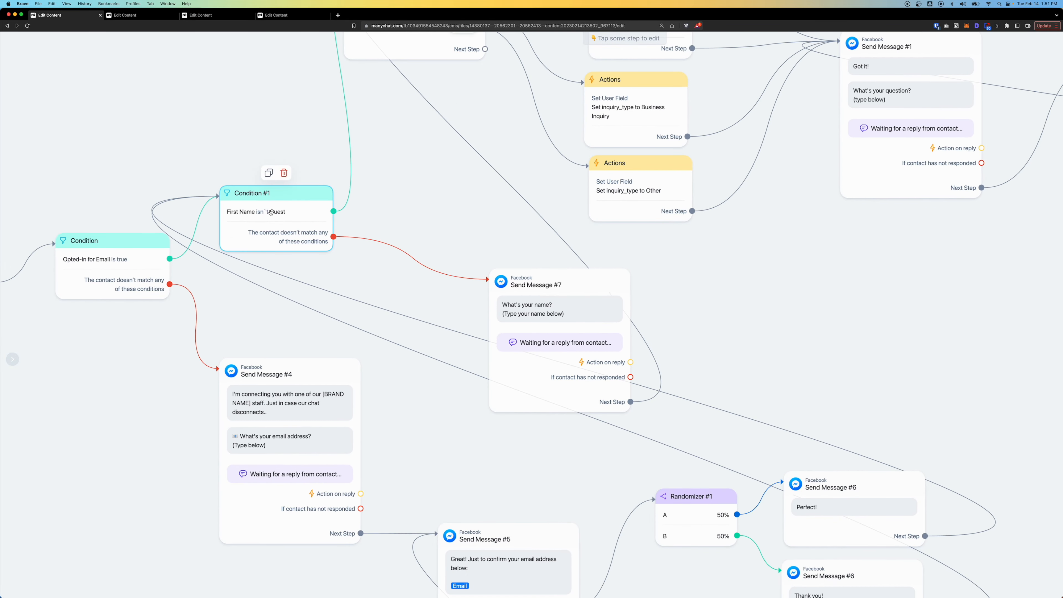
scroll(271, 212, "down", 5)
left_click_drag(253, 128, 219, 345)
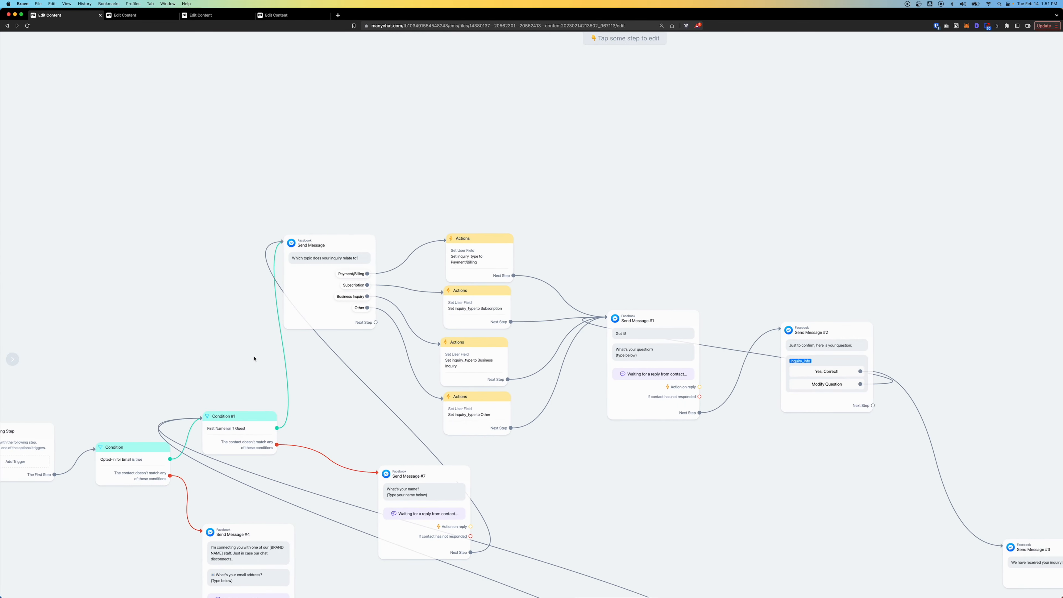
scroll(419, 510, "up", 2)
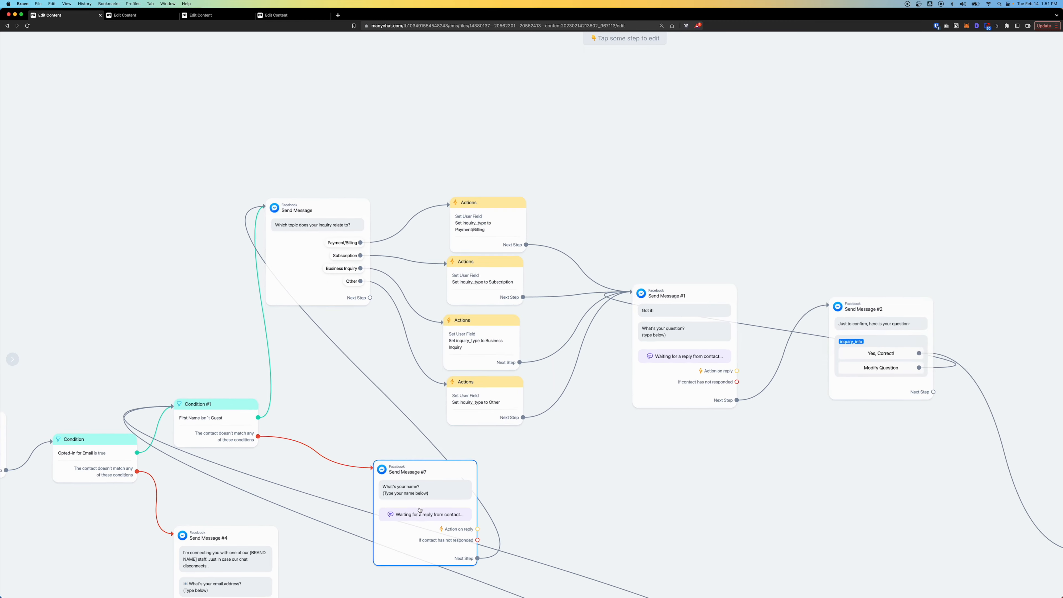
scroll(419, 510, "up", 5)
scroll(451, 499, "down", 10)
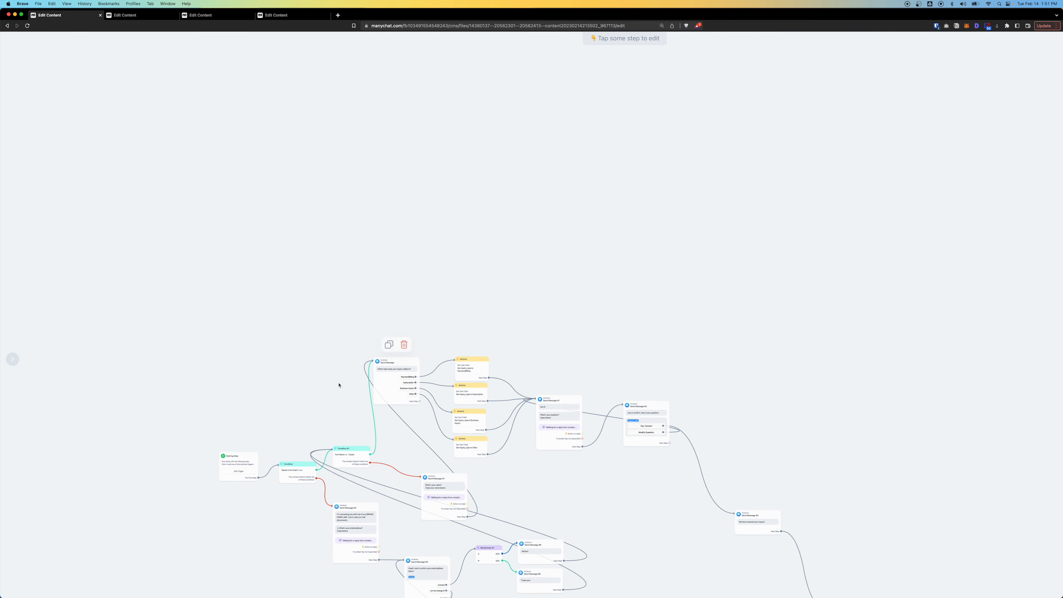
left_click_drag(293, 350, 147, 168)
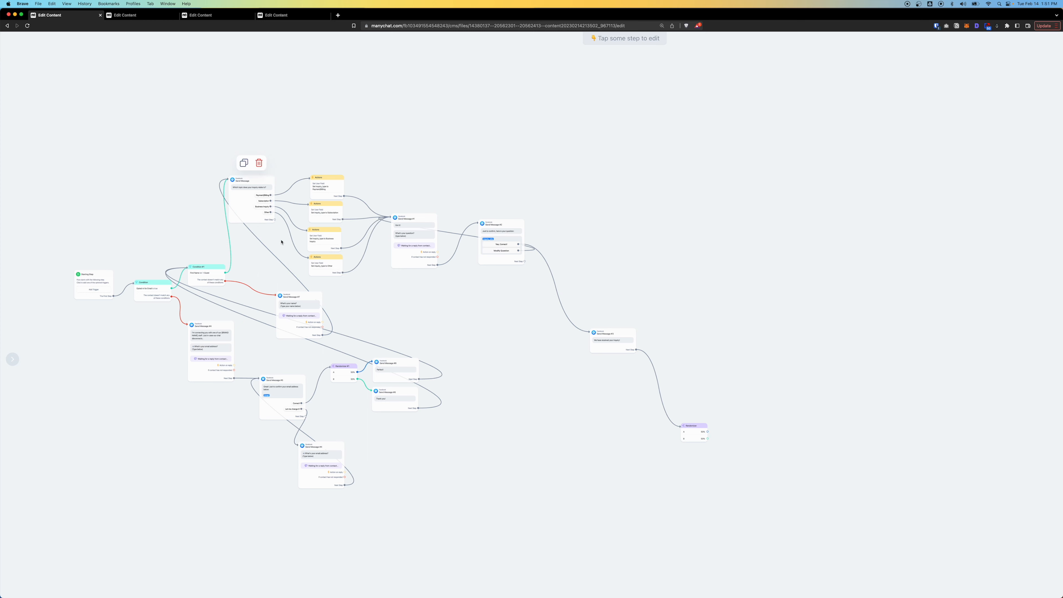
scroll(794, 397, "up", 3)
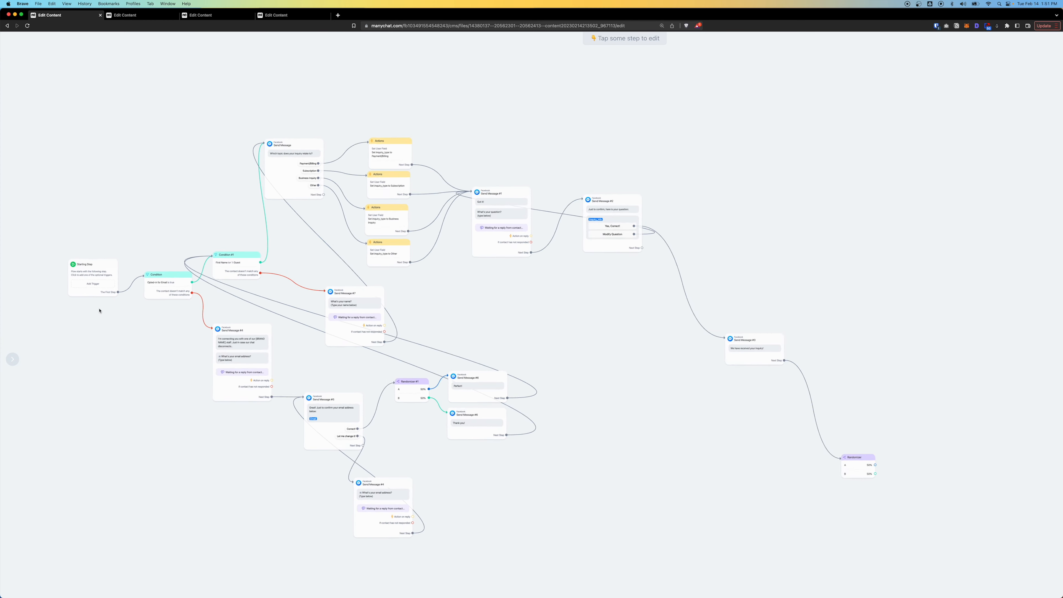
scroll(483, 332, "down", 3)
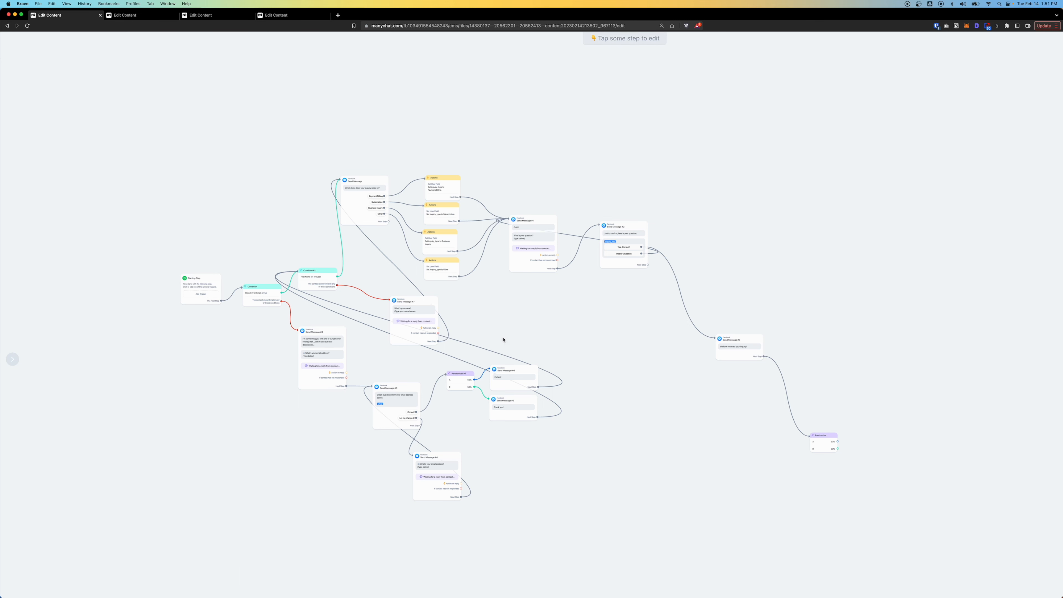
Add a third variation to the Randomizer following the inquiry-received message, split it 34, 33 and 33 %, and enable Random path every time.
left_click_drag(736, 459, 516, 409)
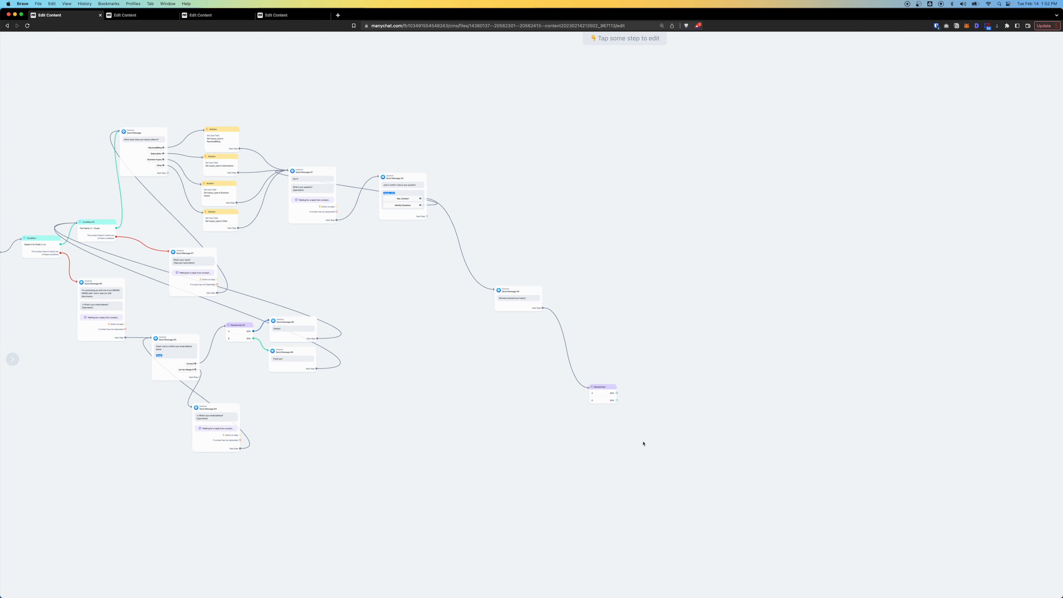
scroll(634, 430, "up", 5)
left_click_drag(634, 430, 458, 321)
left_click(370, 240)
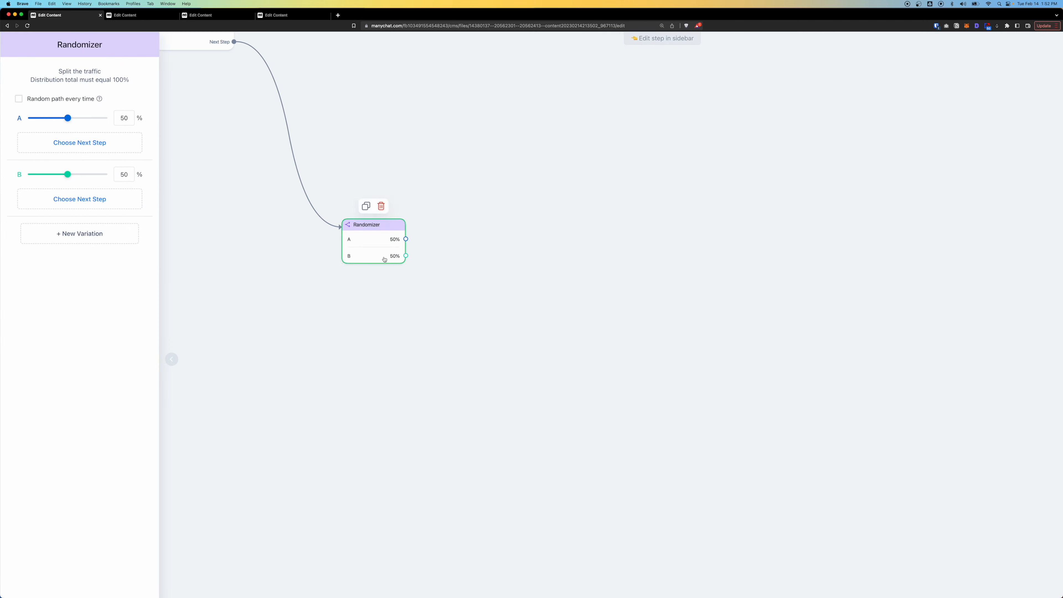
left_click(72, 234)
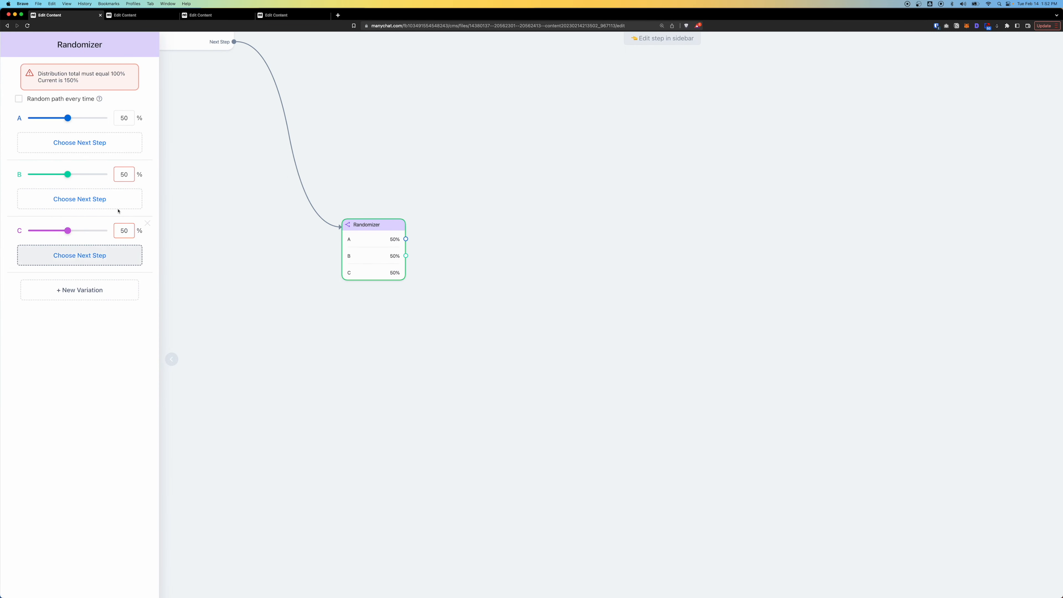
double_click(121, 119)
type("34")
double_click(123, 174)
type("33")
double_click(123, 230)
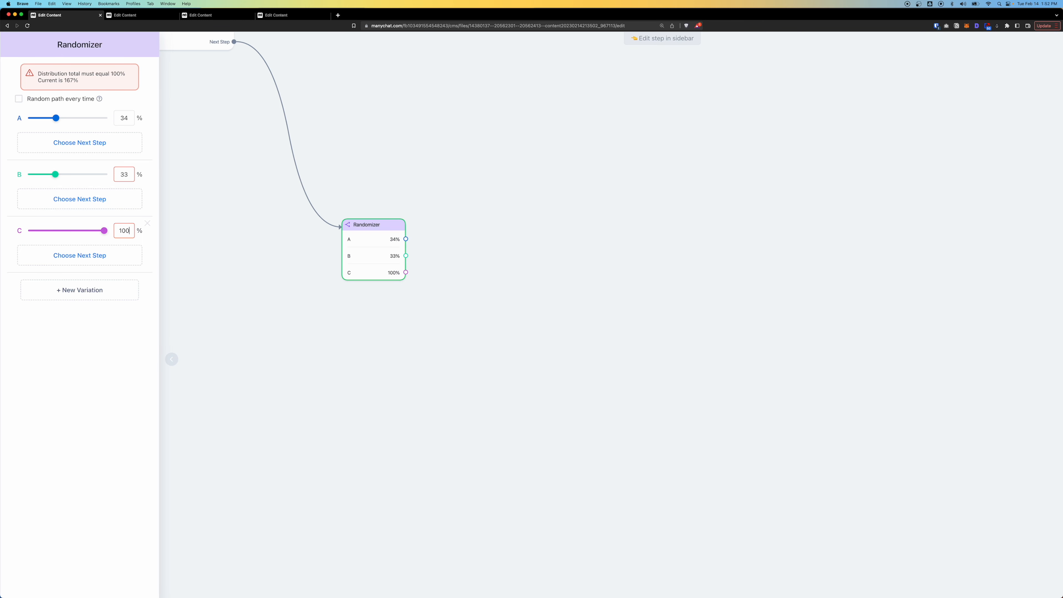
type("33")
left_click(54, 99)
Connect the Randomizer's three variations to messages with 3-second typing and text saying one of our [BRAND] staff will be with you shortly.
left_click(69, 142)
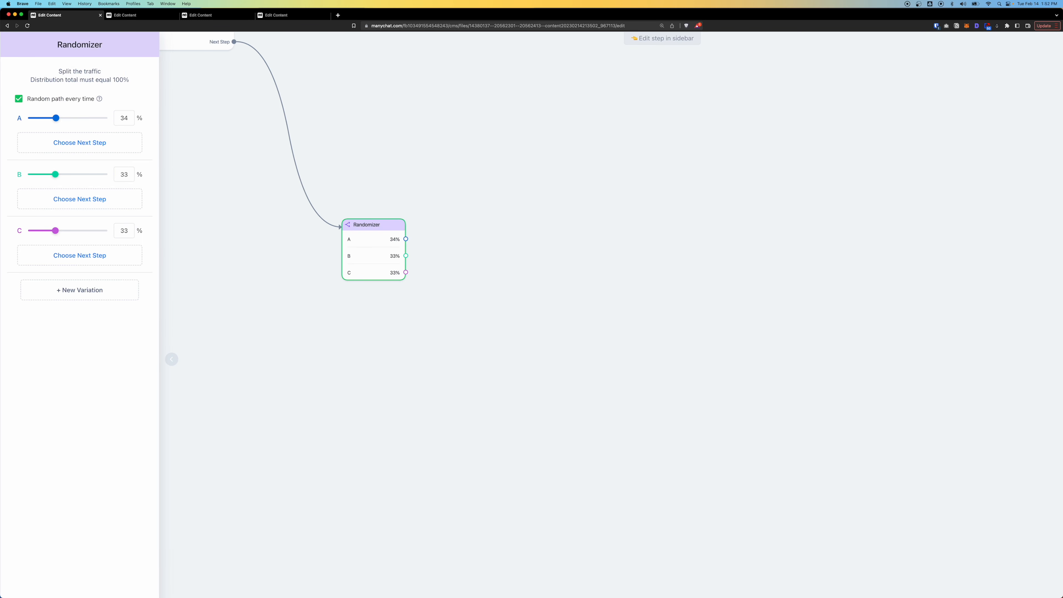
left_click(501, 188)
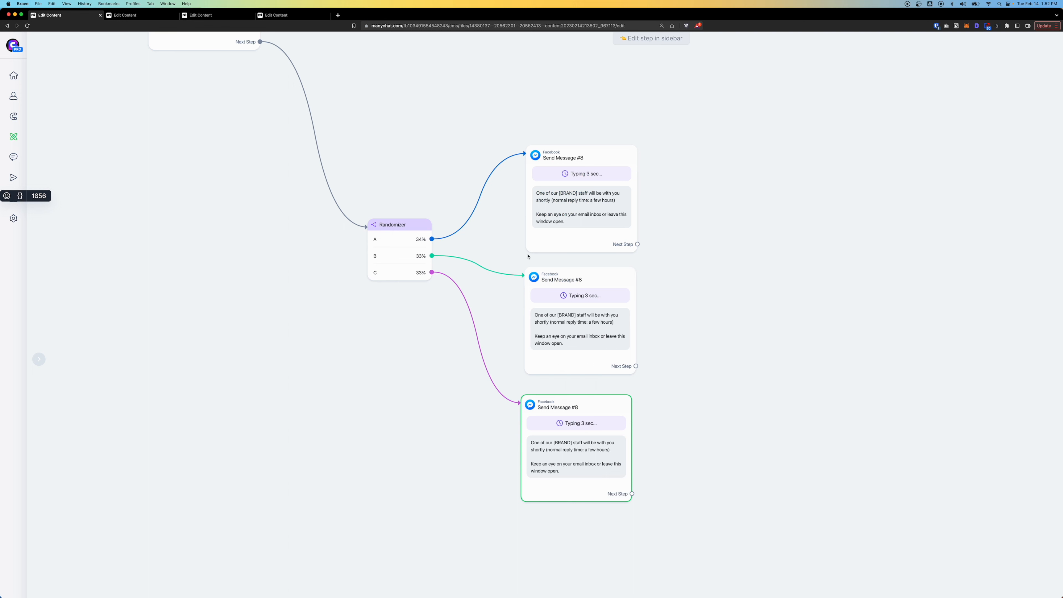
Vary the normal reply time in the Randomizer's second and third messages to <8 hours and <5 hours.
left_click(539, 329)
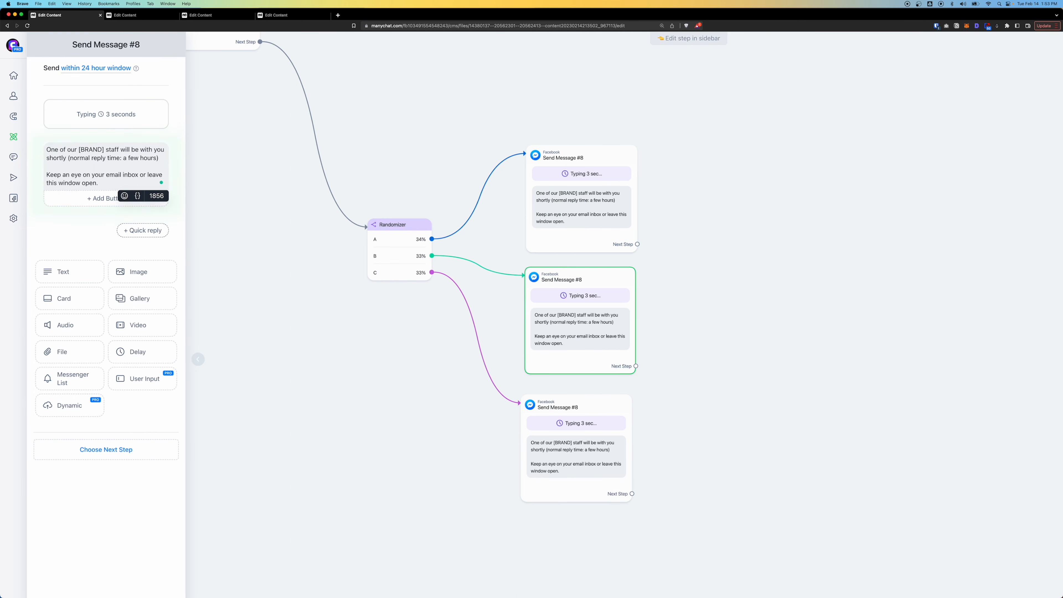
key("super+Tab")
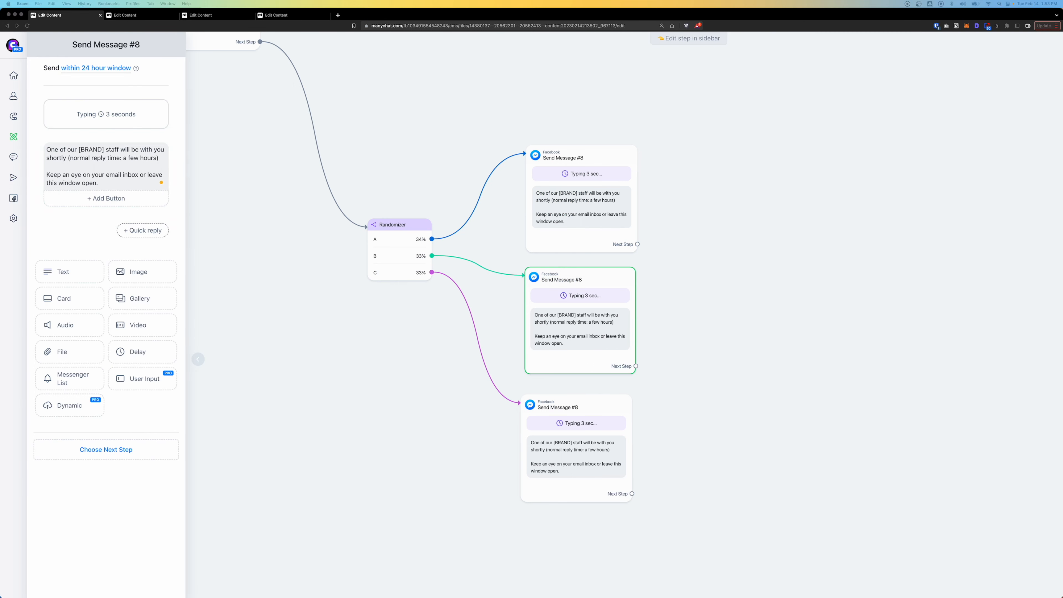
key("super+c")
key("super+Tab")
key("super+v")
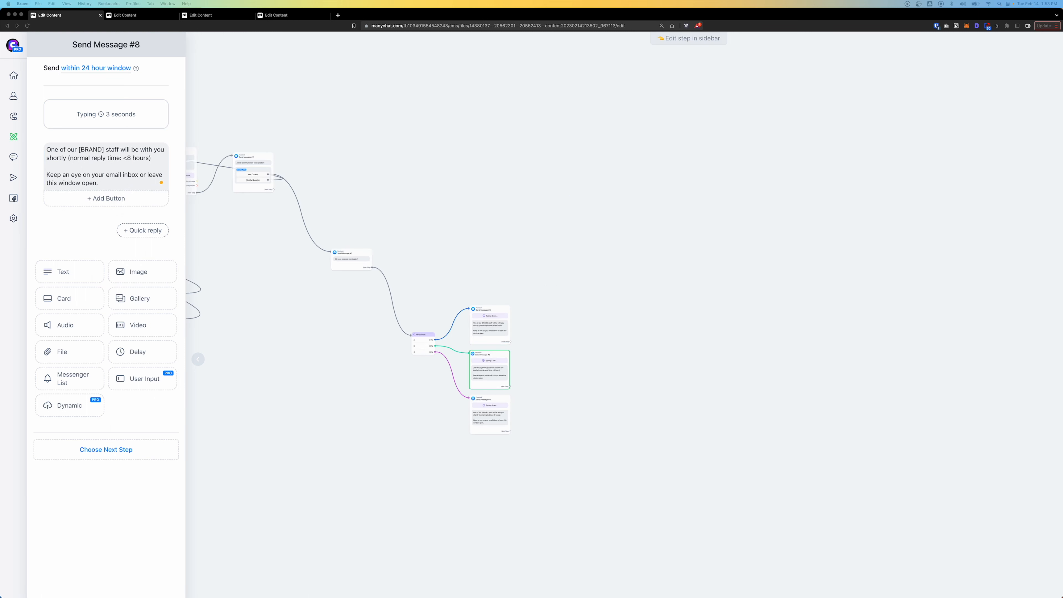
Connect all three staff-will-reply messages to one new shared Actions step.
left_click(605, 424)
scroll(535, 368, "up", 5)
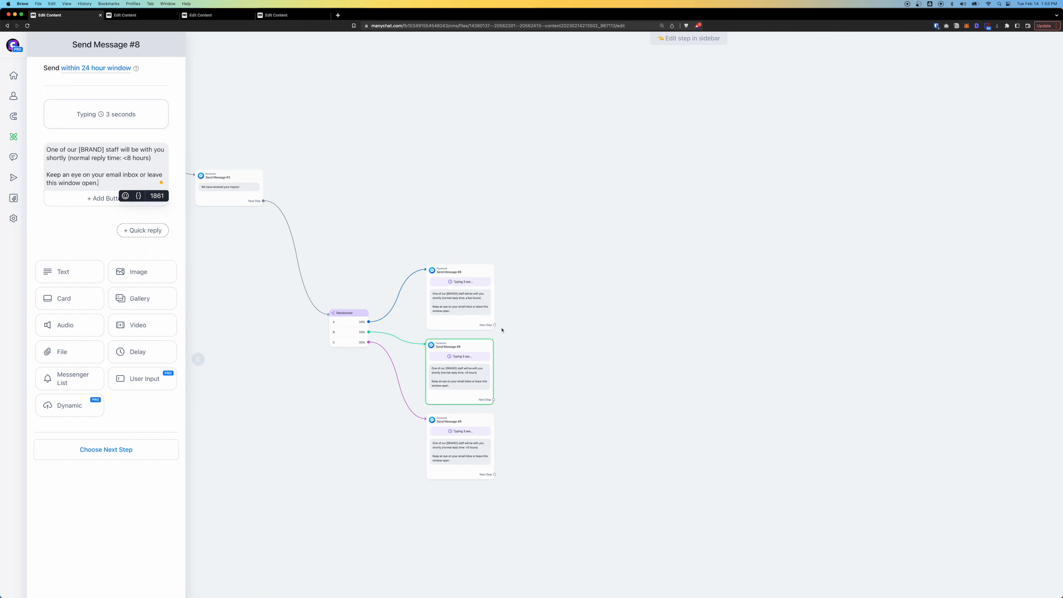
left_click_drag(495, 324, 559, 409)
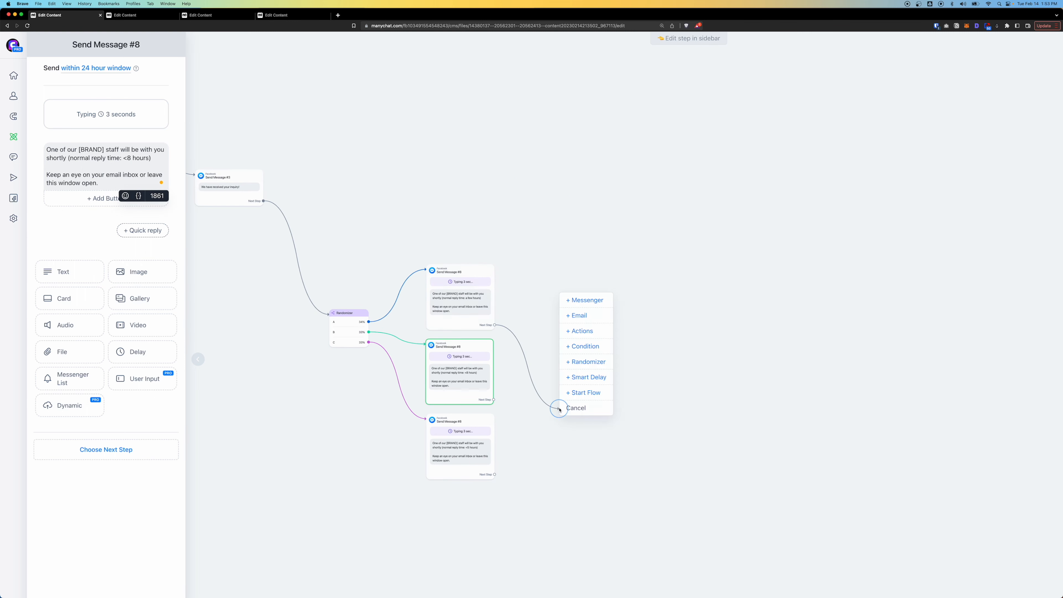
left_click(586, 331)
left_click(494, 399)
left_click(565, 428)
left_click(494, 475)
left_click(580, 419)
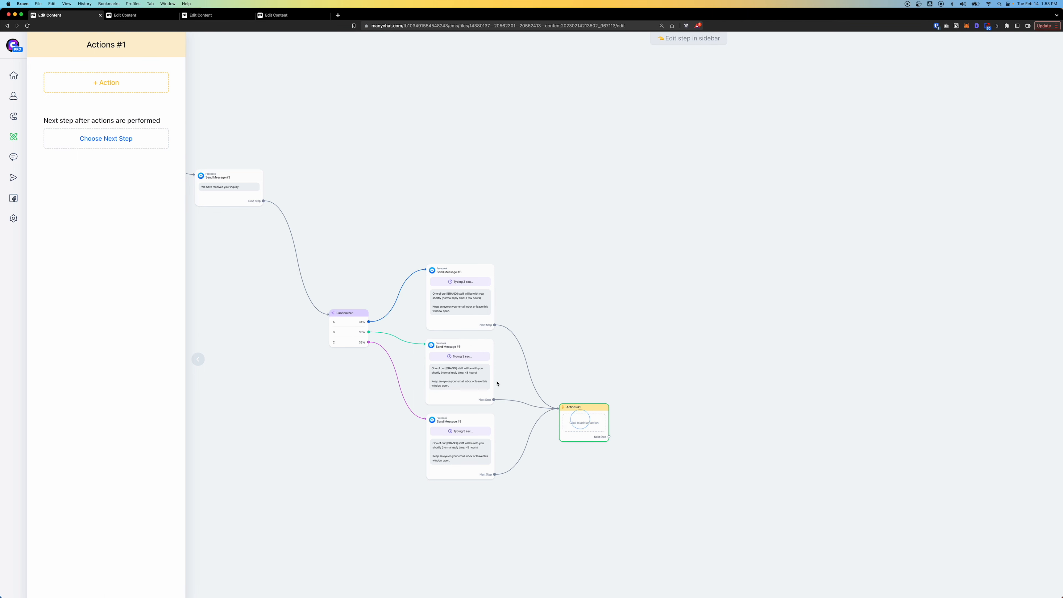
Add the Mark conversation as Open and Notify Assignees actions to the Actions step.
left_click(106, 82)
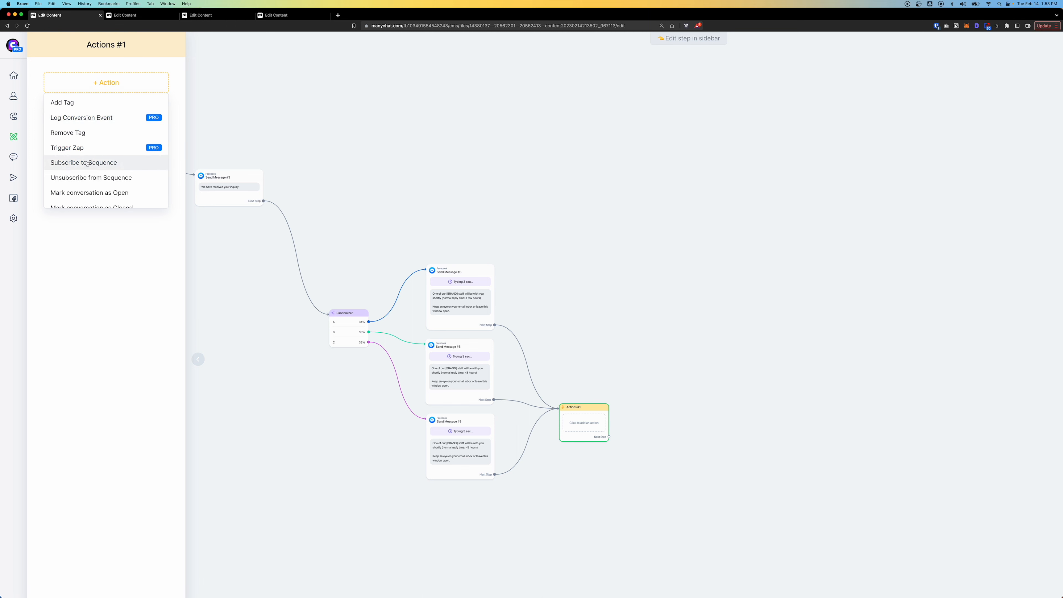
scroll(86, 163, "down", 2)
left_click(82, 133)
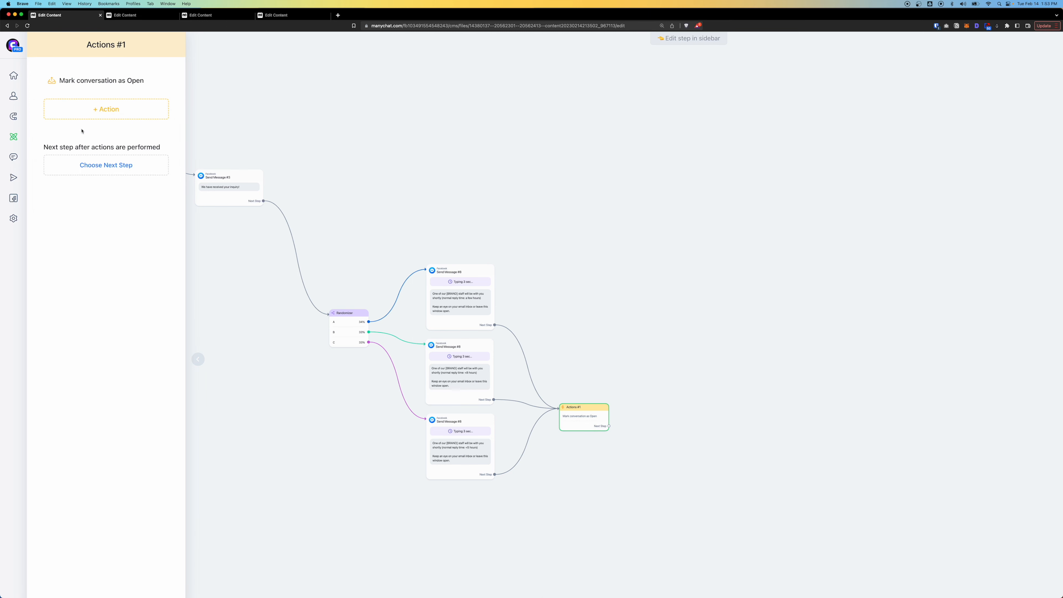
left_click(84, 113)
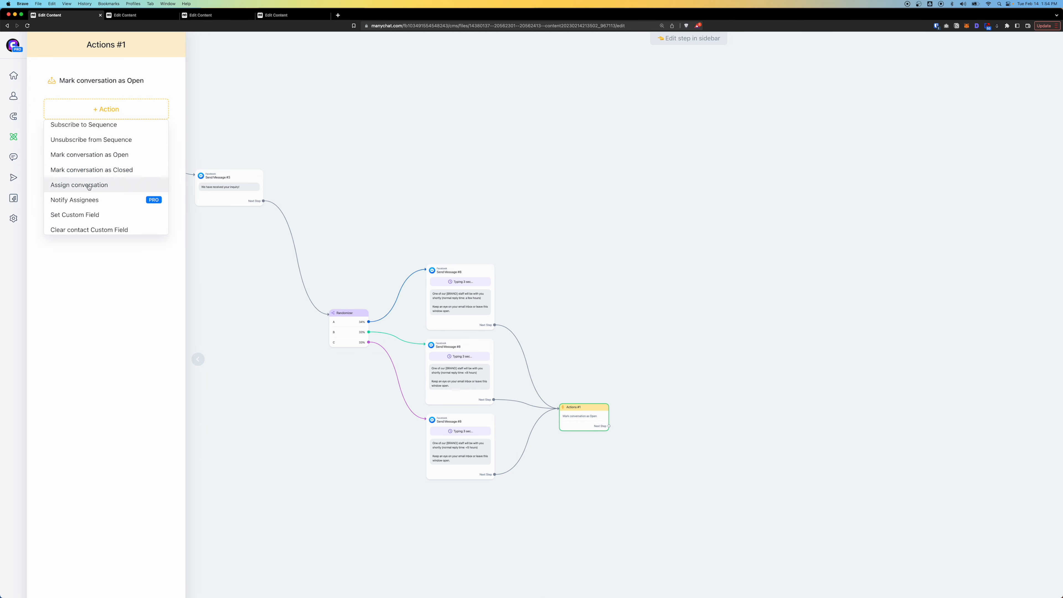
left_click(96, 202)
Set Notify Assignees to email the whole team, with main site inquiry text listing the Full Name and Email fields.
left_click(89, 115)
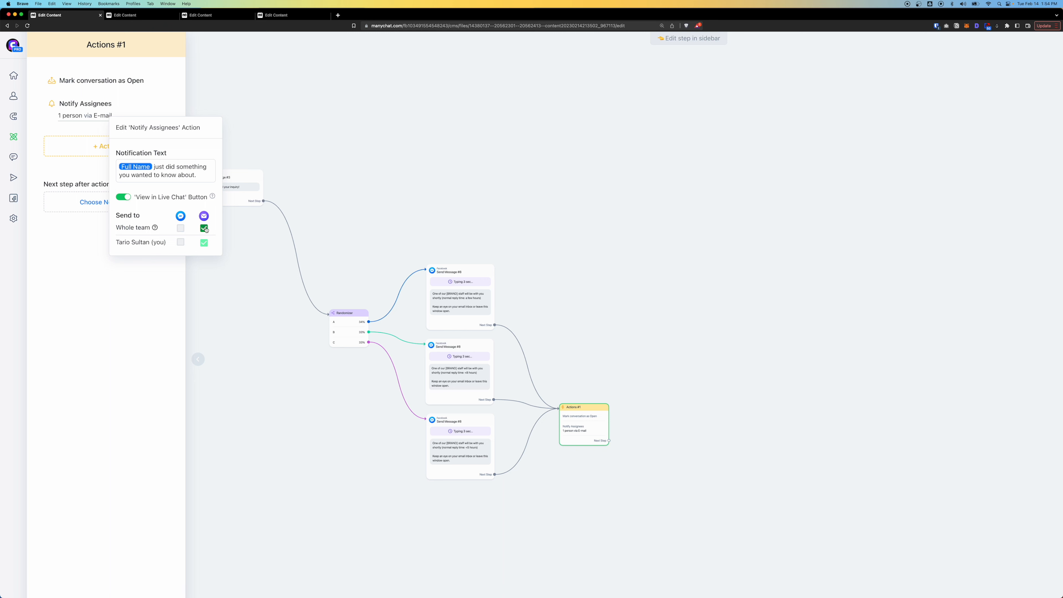
mouse_move(206, 212)
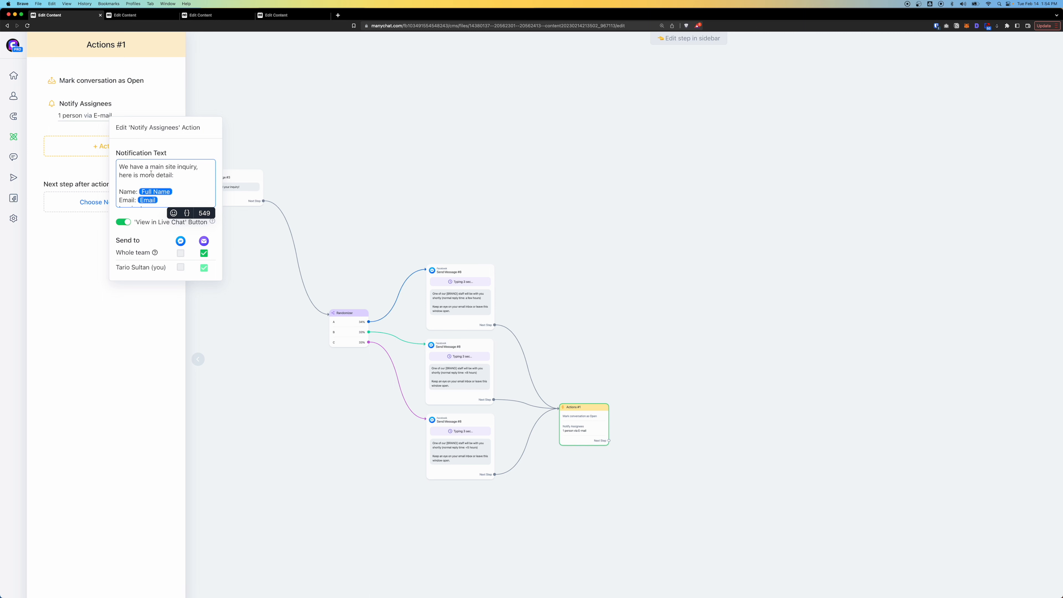
scroll(161, 184, "down", 2)
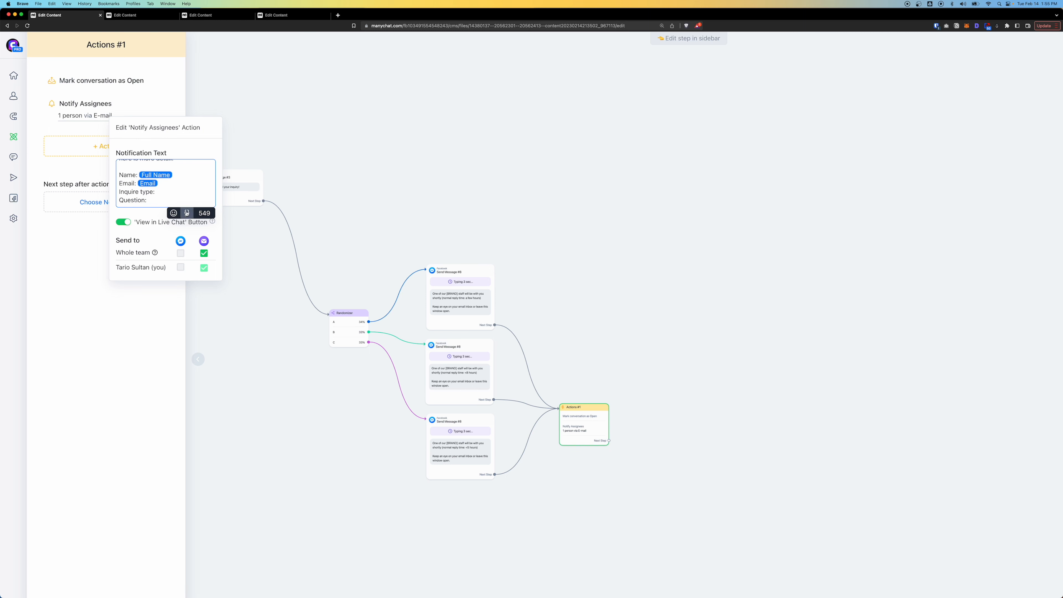
Insert the inquiry_type field after "Inquire type:" and the inquiry_info field after "Question:" in the notification text.
left_click(186, 212)
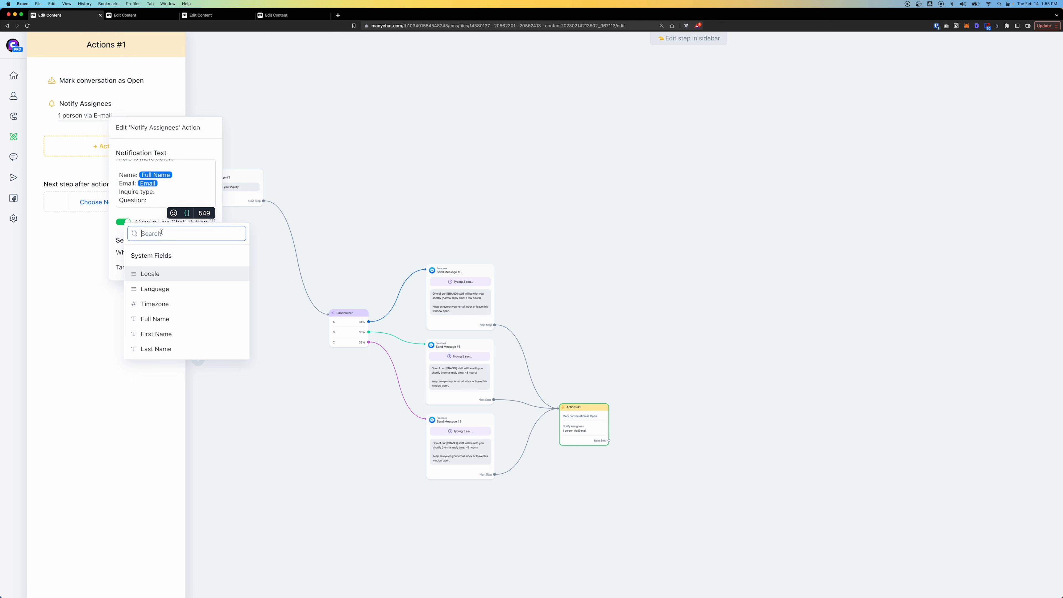
type("inquiry")
left_click(170, 275)
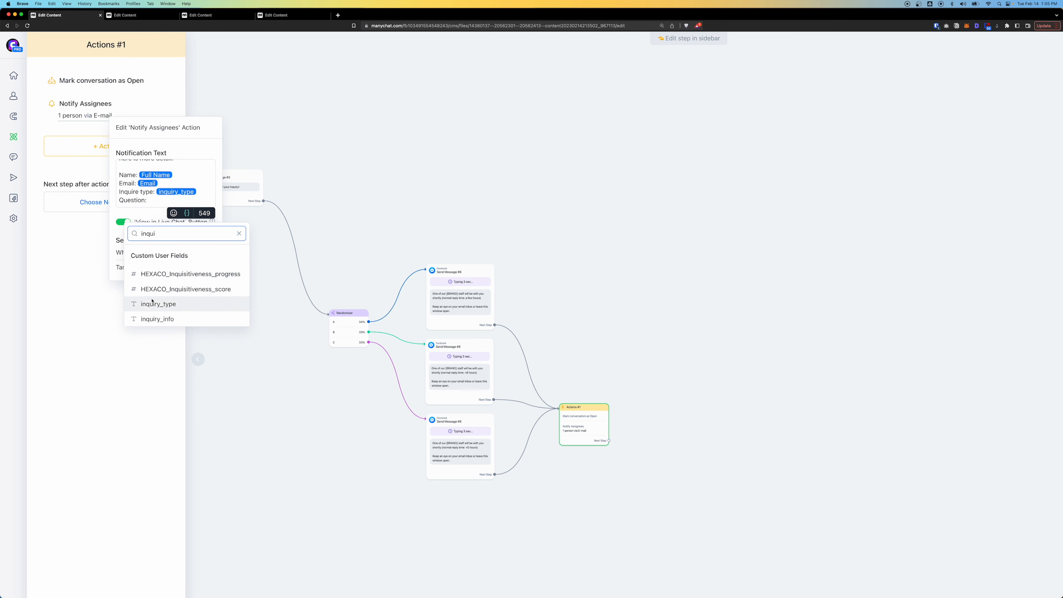
left_click(163, 320)
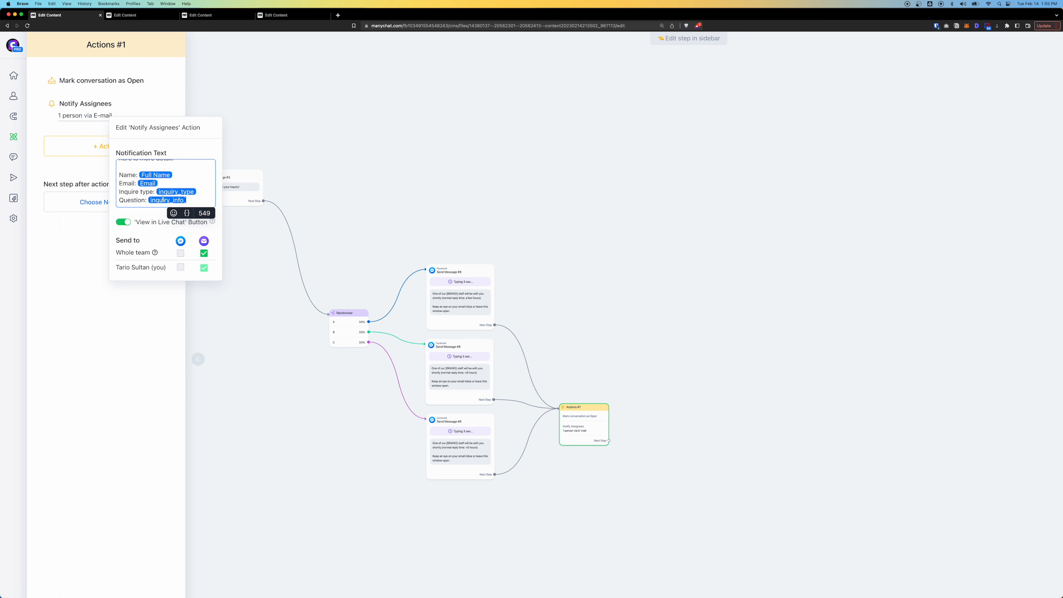
scroll(165, 197, "up", 3)
scroll(156, 199, "down", 3)
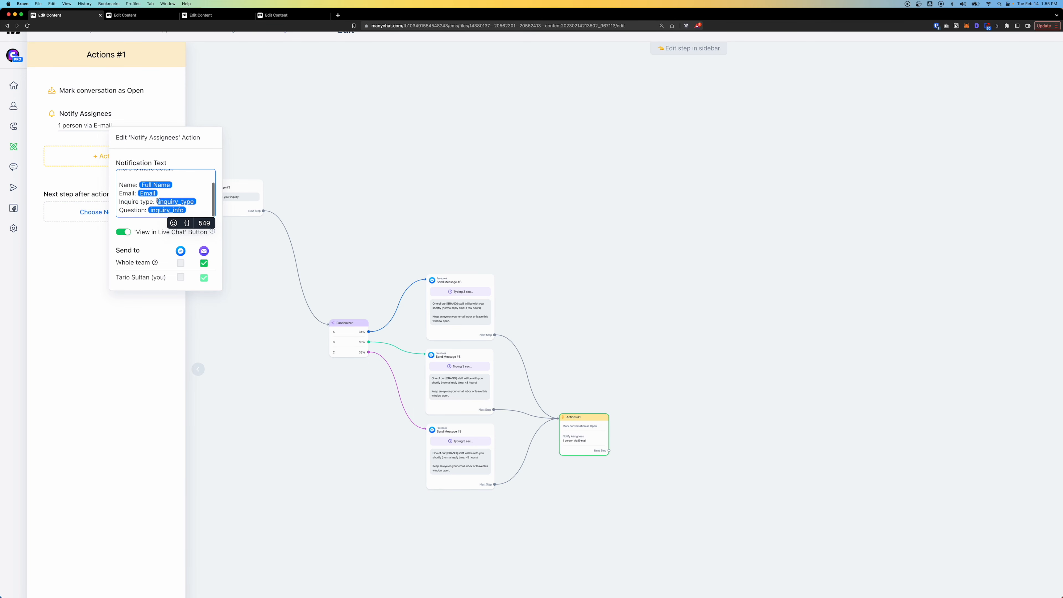
scroll(150, 186, "up", 3)
left_click(123, 360)
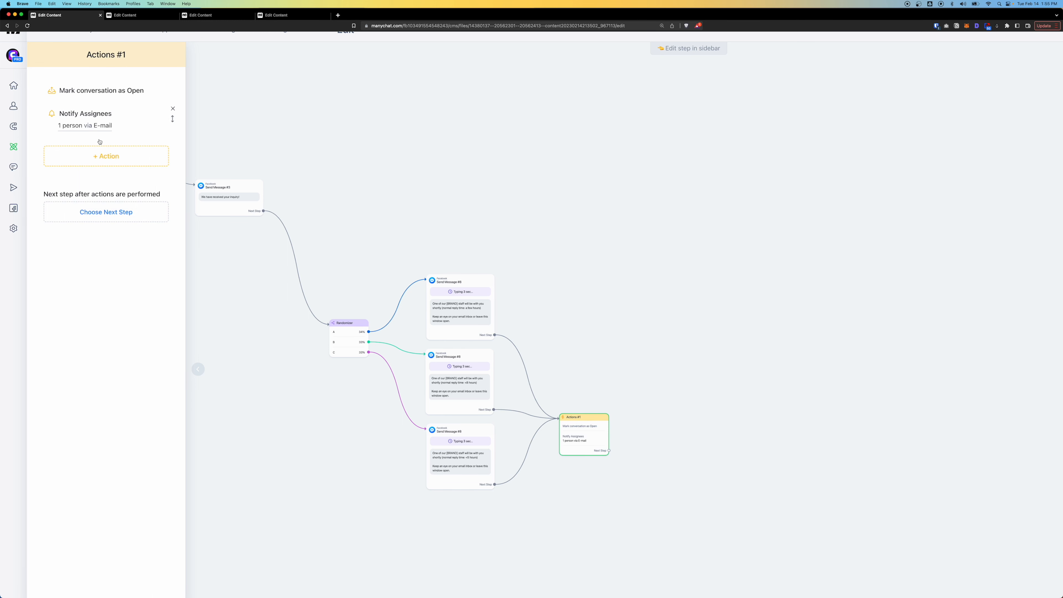
Add a Google Sheets action to the Actions step and view its available row operations without choosing one.
left_click(90, 157)
scroll(88, 221, "down", 10)
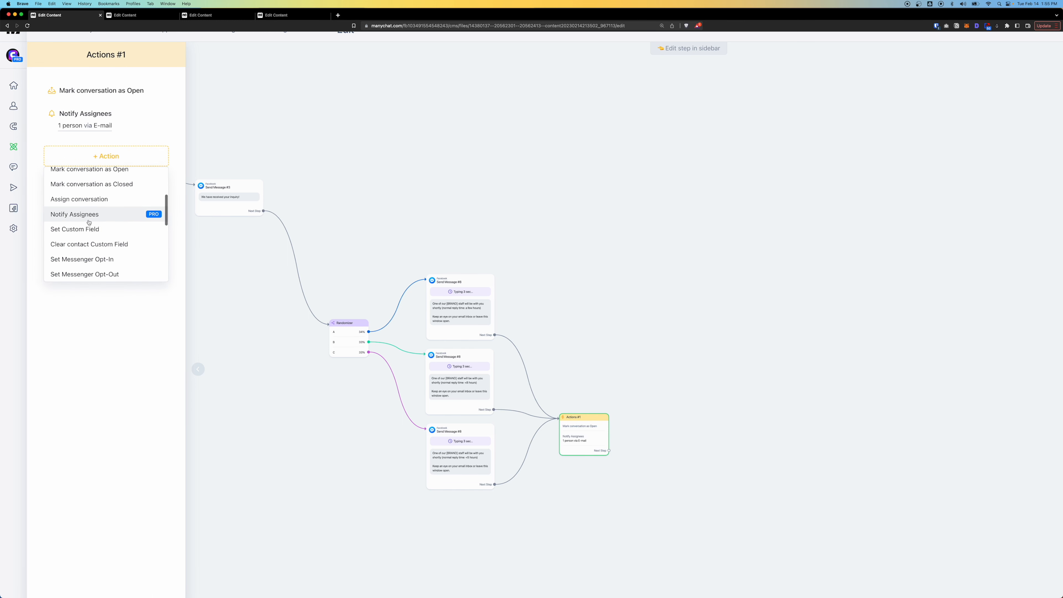
left_click(87, 203)
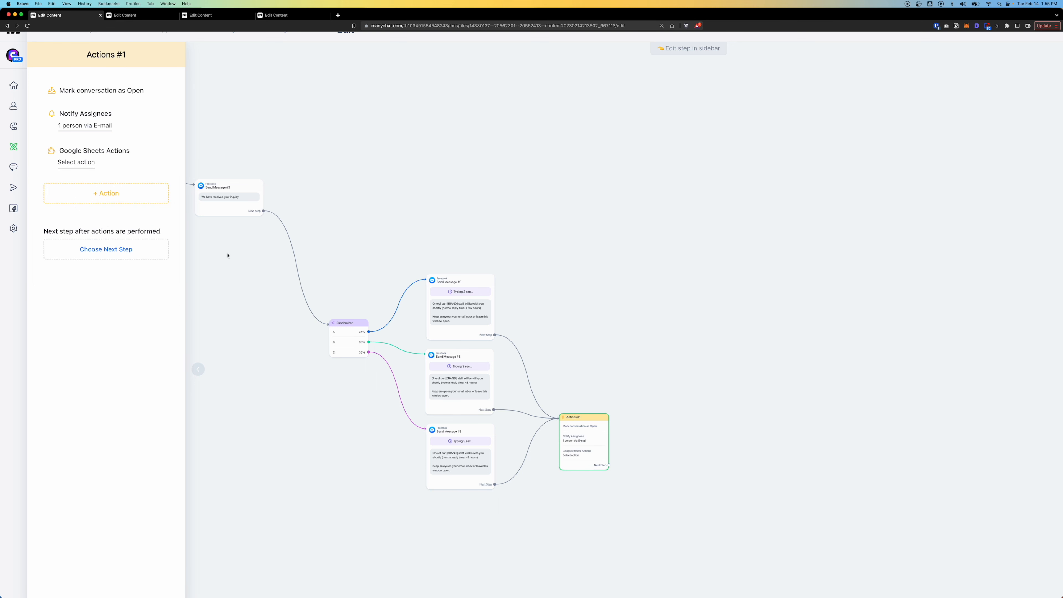
scroll(534, 352, "down", 5)
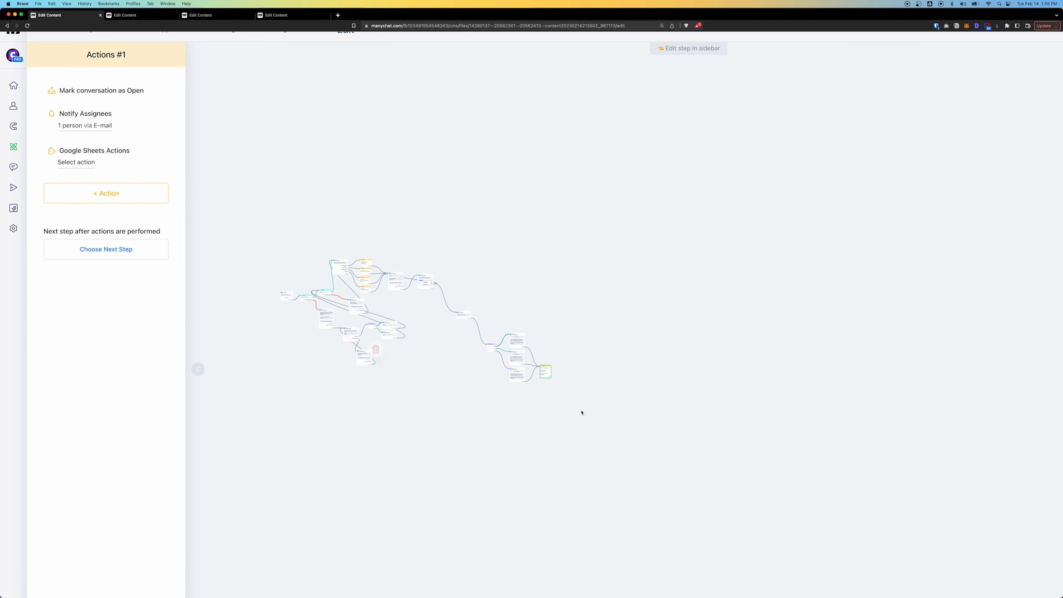
left_click_drag(498, 366, 548, 353)
scroll(268, 358, "up", 5)
scroll(268, 359, "down", 5)
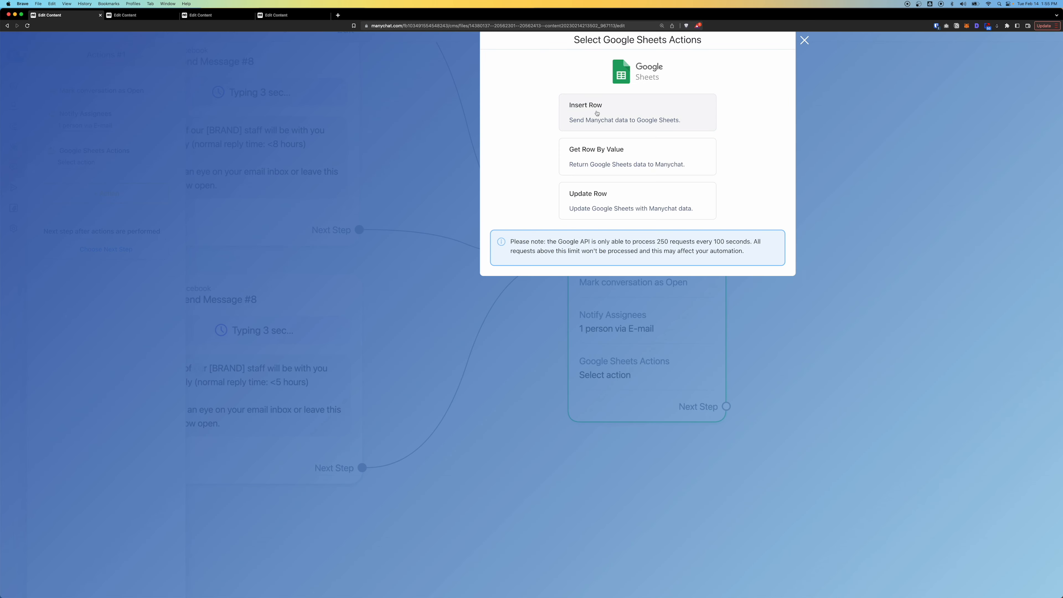
left_click(805, 40)
Connect the Actions step to a new Smart Delay with a duration of 10 minutes.
scroll(591, 183, "down", 5)
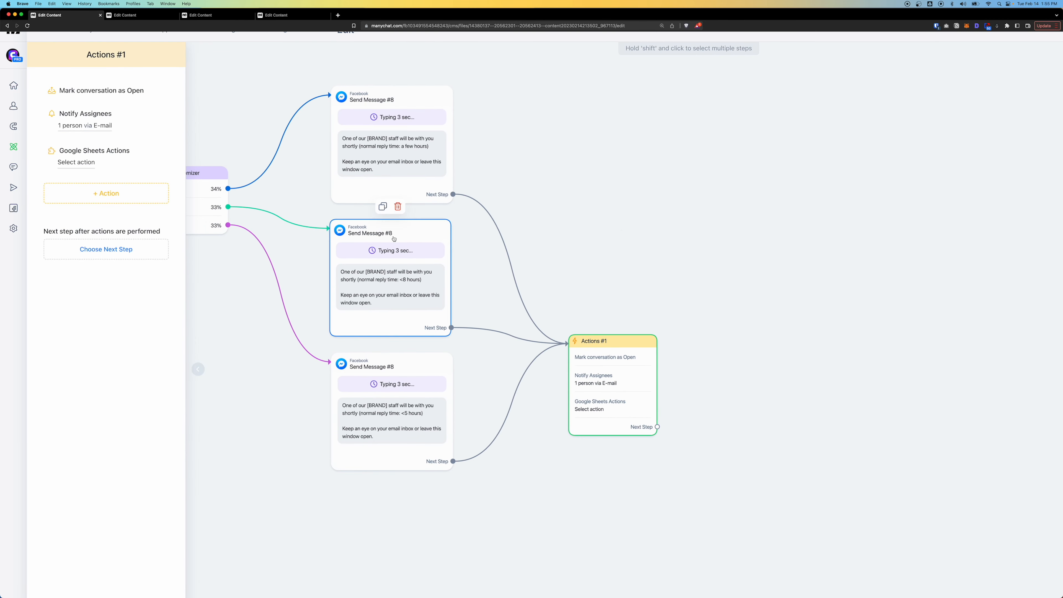
left_click_drag(763, 456, 460, 411)
left_click_drag(356, 381, 454, 364)
left_click(447, 358)
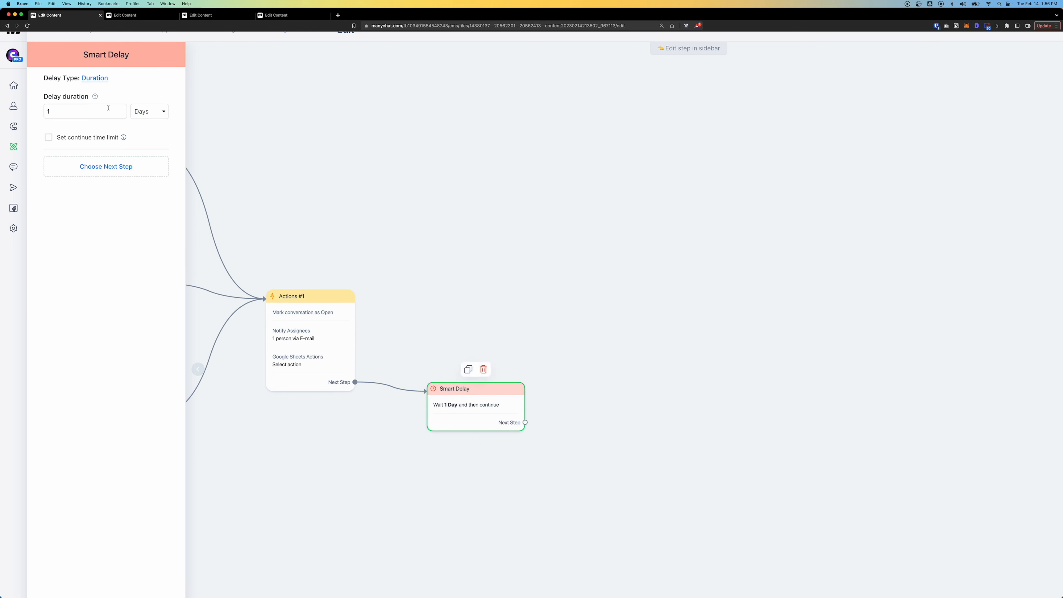
left_click(50, 111)
key("super+a")
type("10")
left_click(143, 110)
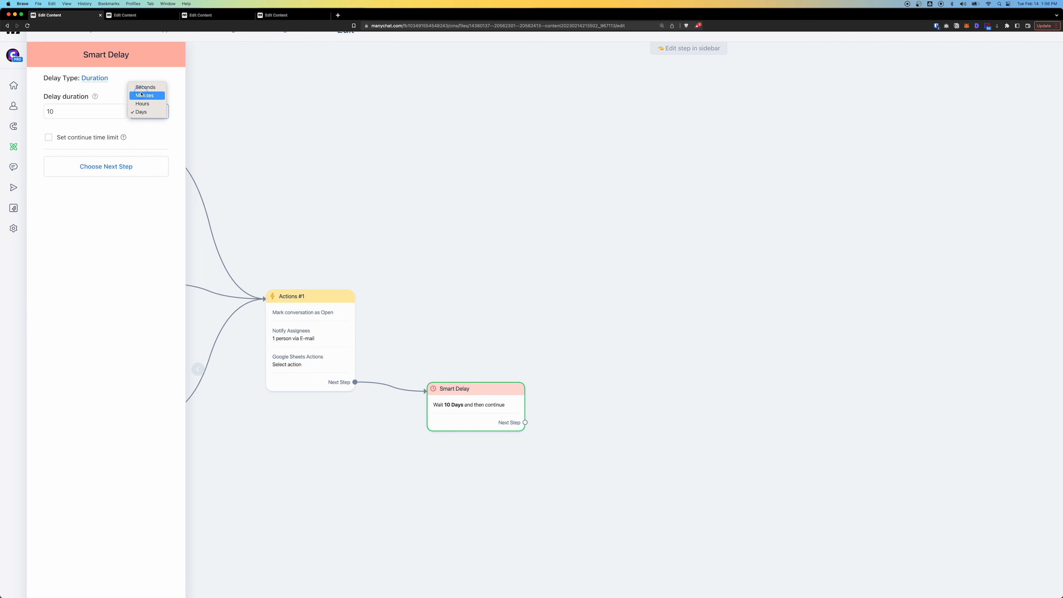
left_click(144, 95)
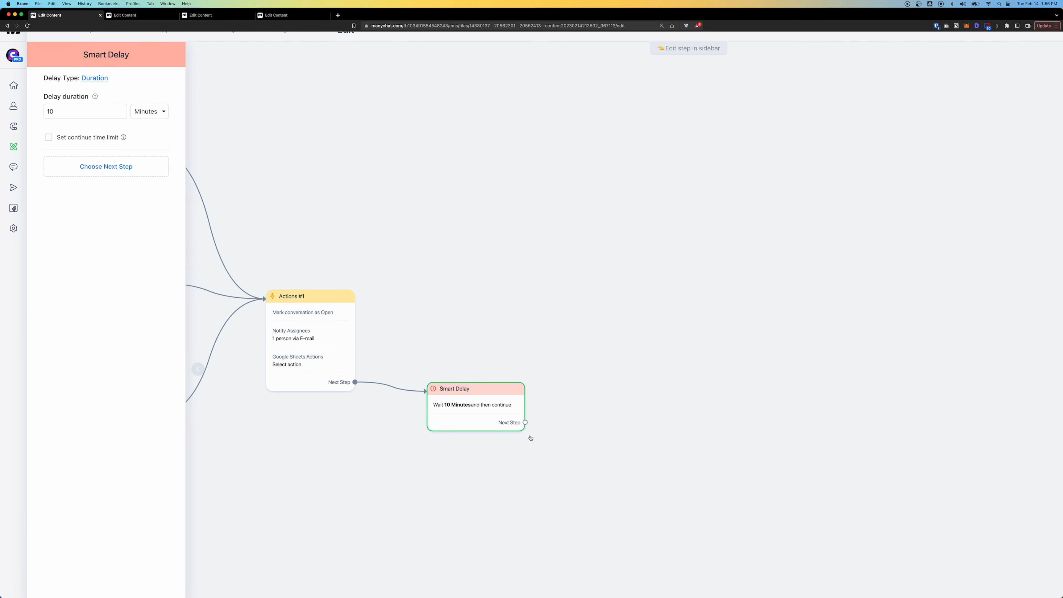
Try a Start Flow step following the 10-minute Smart Delay, and delete it.
left_click_drag(525, 422, 591, 424)
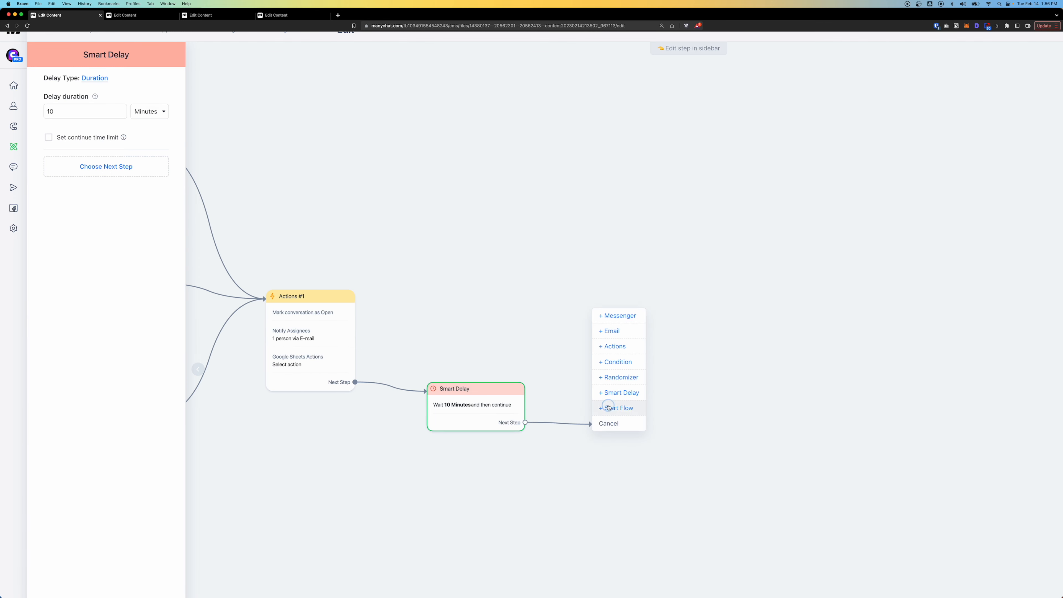
left_click(609, 407)
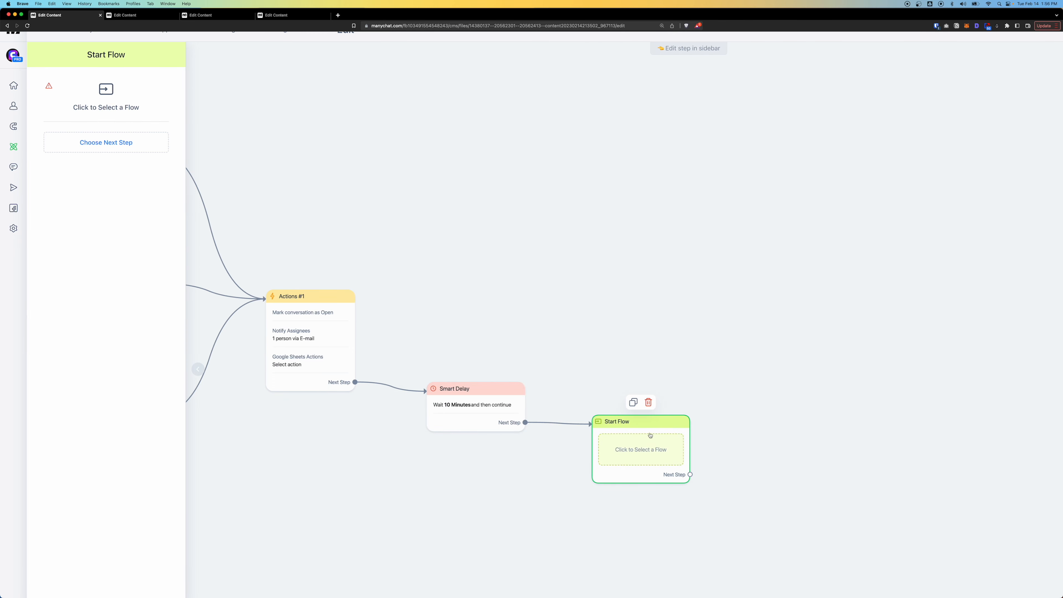
left_click(648, 402)
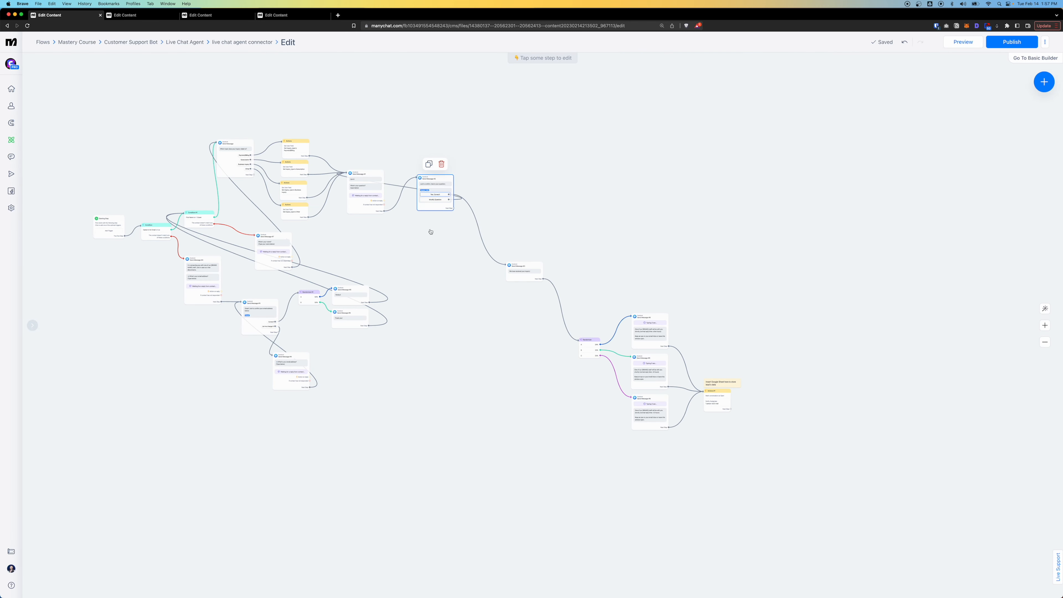
Publish the live chat agent connector flow and switch to the Segmentation flow.
left_click(1012, 42)
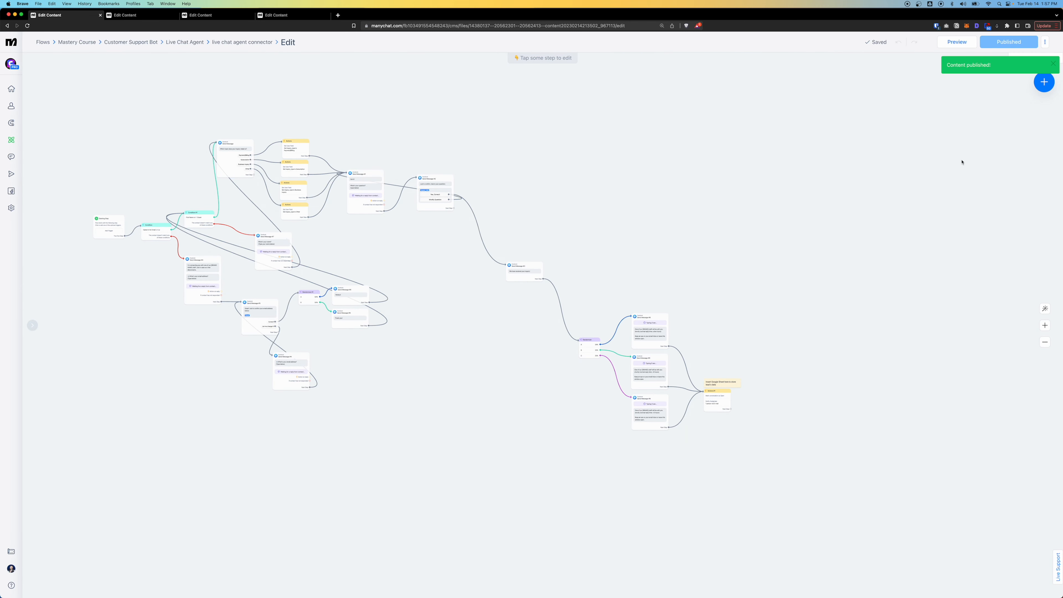
key("super+2")
key("super+3")
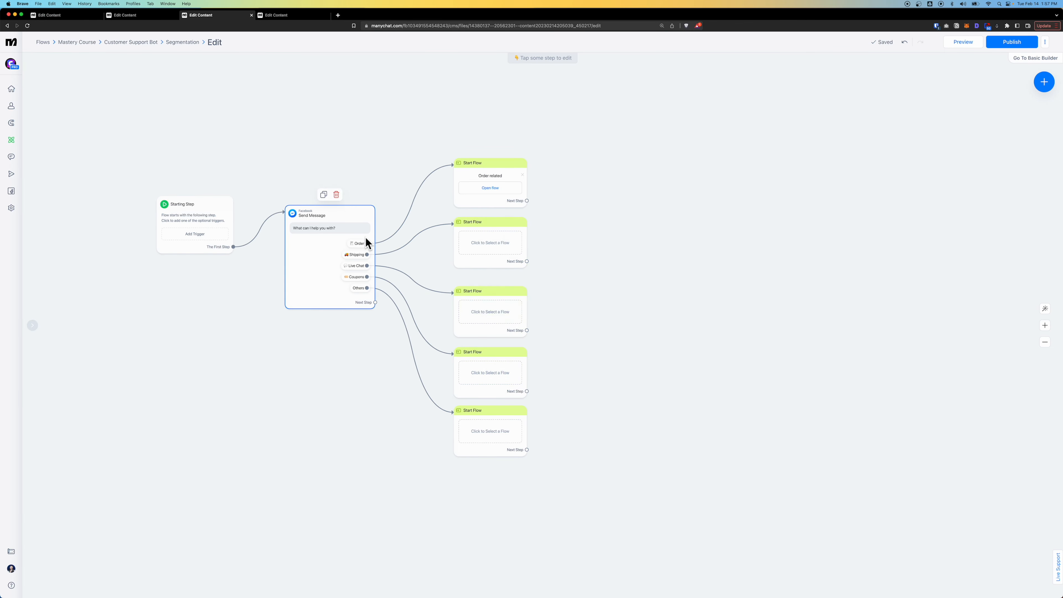
Link the Live Chat reply's Start Flow step to the live chat agent connector flow in the Live Chat Agent folder.
left_click(488, 310)
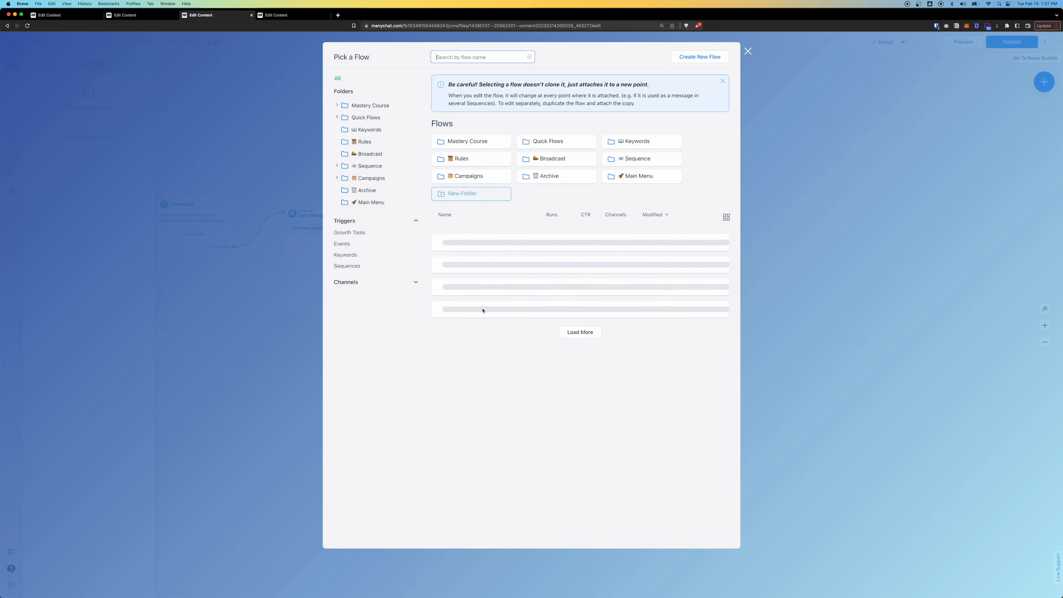
left_click(470, 144)
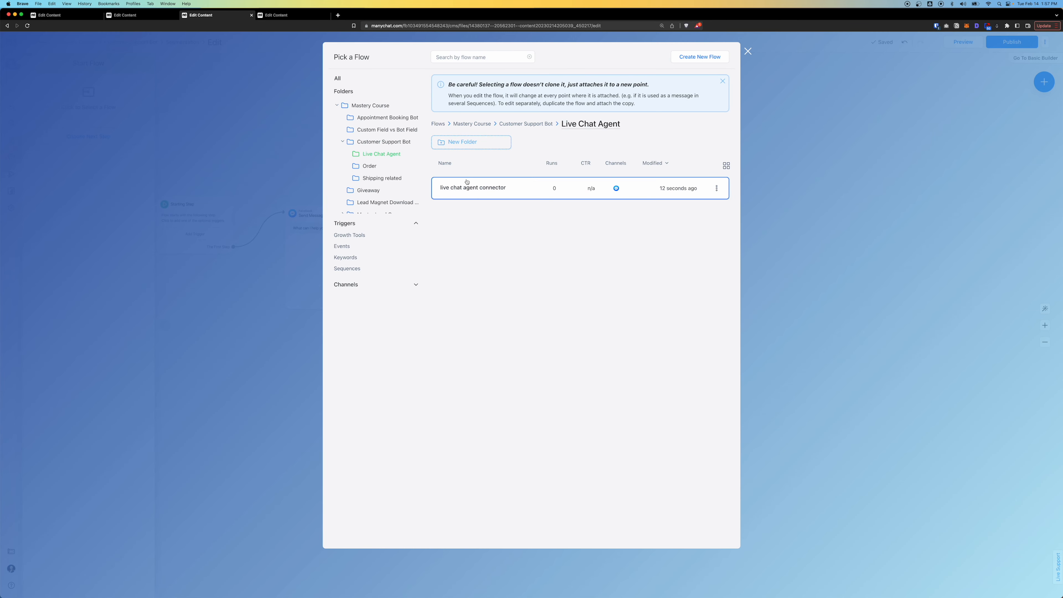
left_click(465, 190)
left_click(676, 534)
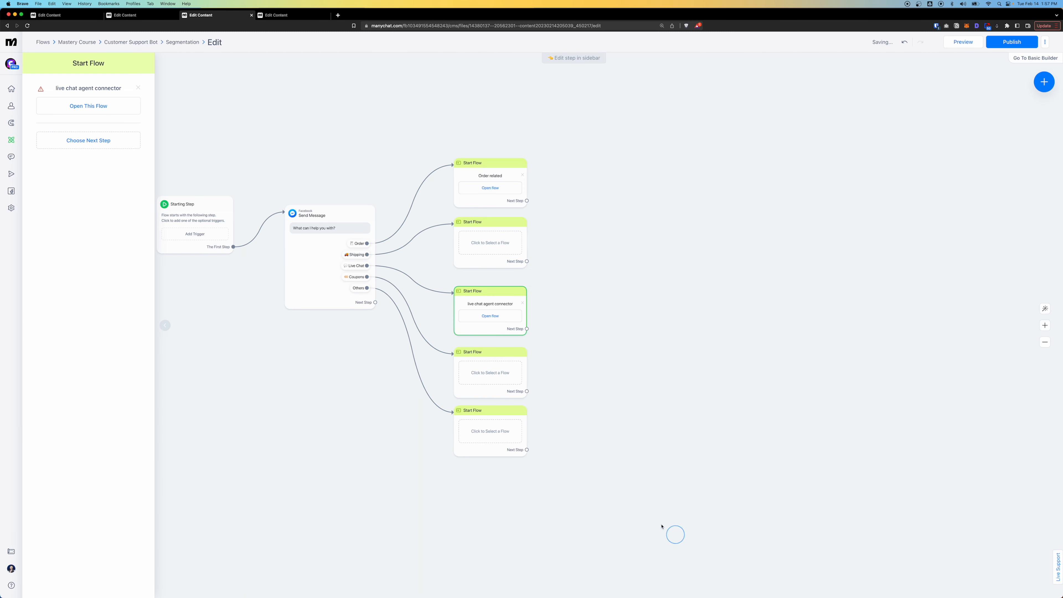
Check the Live Chat branch and open the "What can I help you with?" message.
mouse_move(515, 301)
scroll(413, 260, "up", 5)
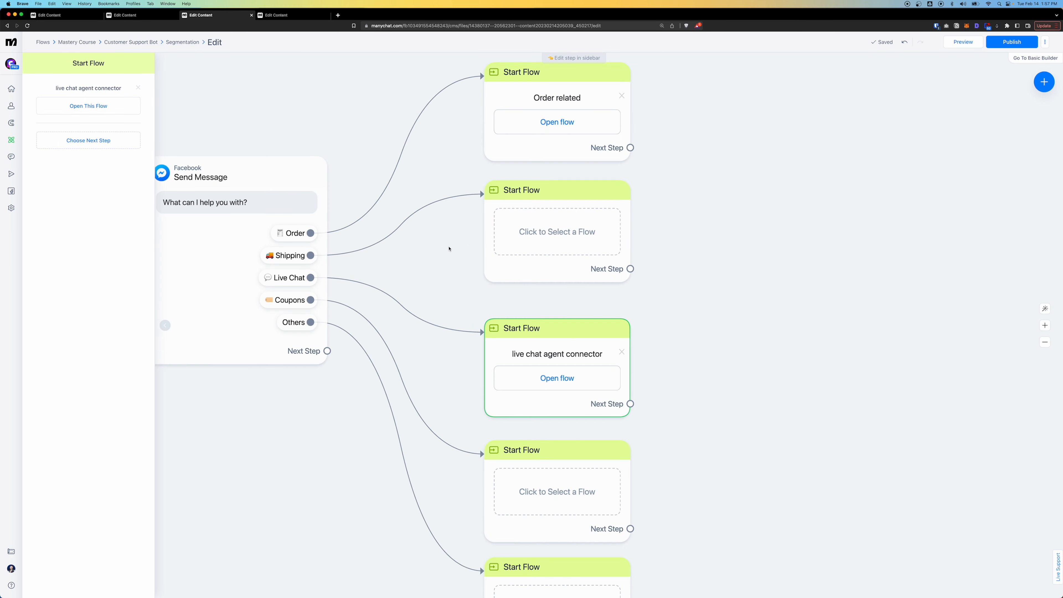
scroll(360, 269, "down", 5)
left_click(265, 266)
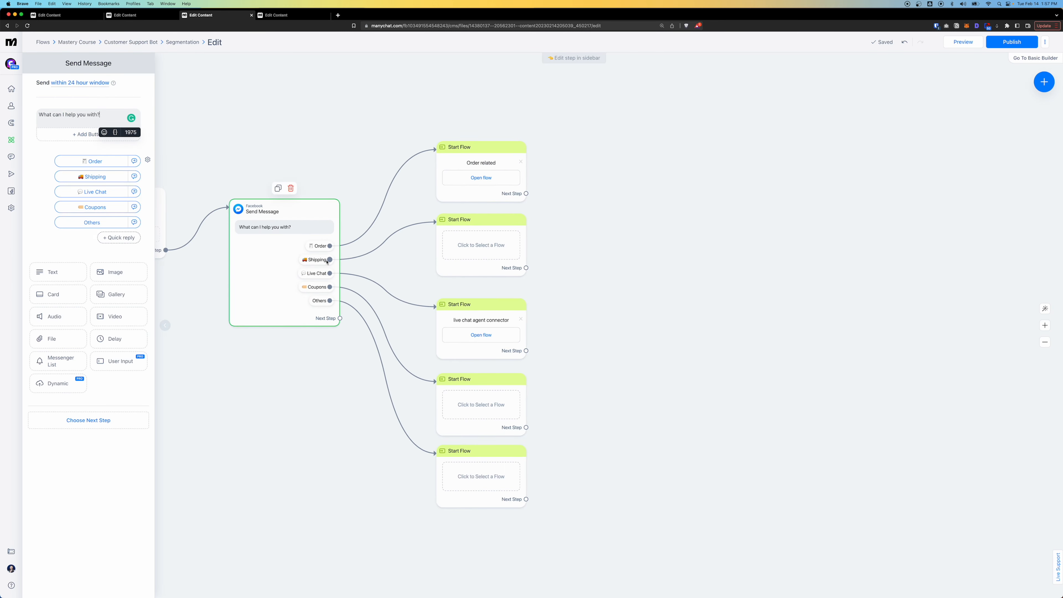
Delete the Shipping quick reply and its Start Flow step, and move the remaining Start Flow steps up to close the gap.
left_click(113, 176)
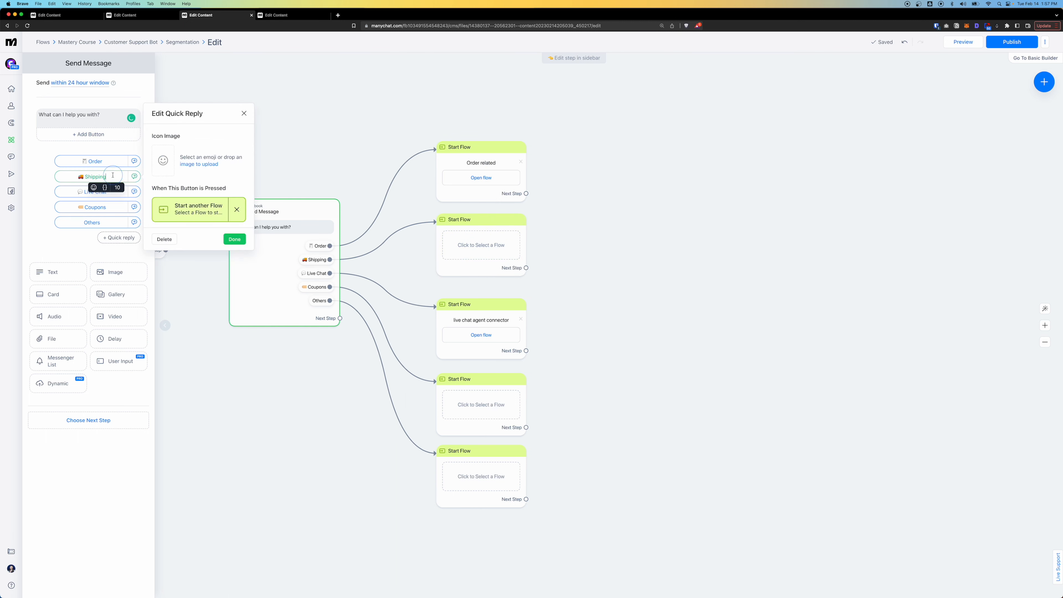
left_click(167, 238)
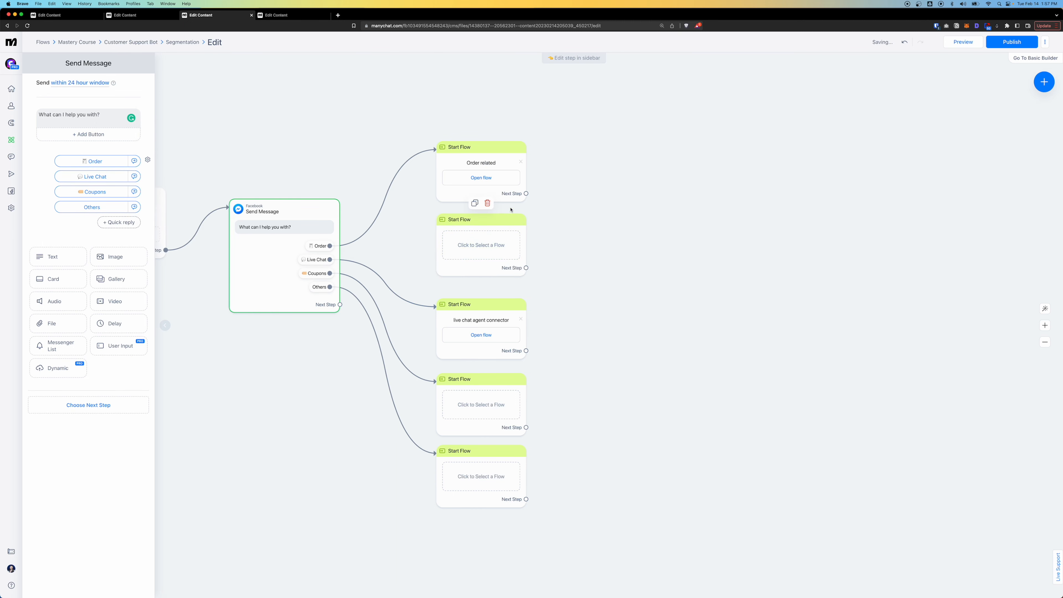
left_click(488, 203)
left_click_drag(493, 308, 489, 219)
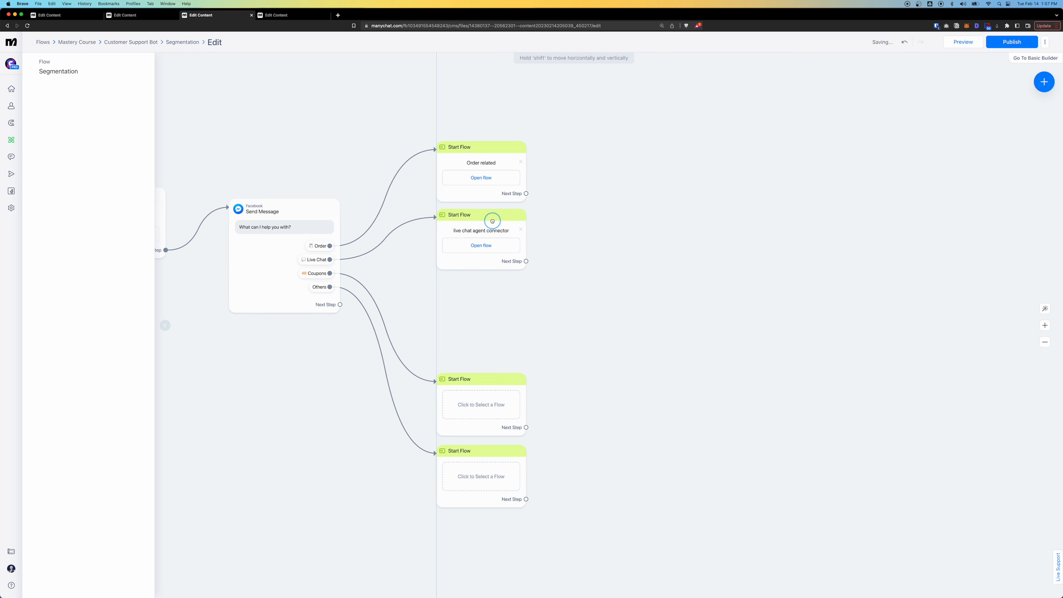
left_click_drag(470, 389, 470, 303)
left_click_drag(471, 459, 467, 378)
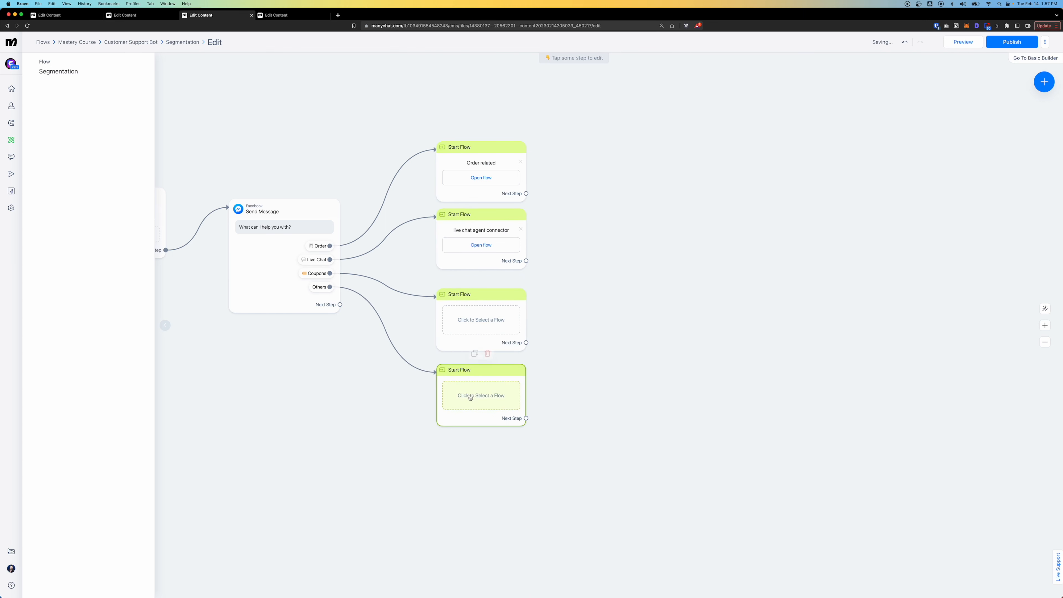
Delete the Others quick reply from the "What can I help you with?" message together with its Start Flow step.
left_click(319, 287)
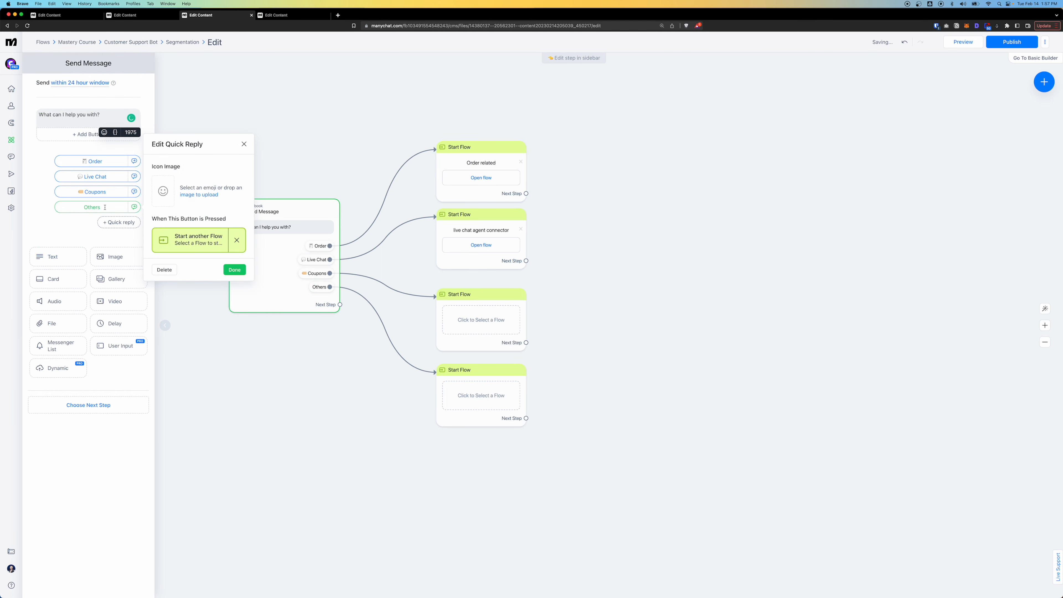
left_click(165, 270)
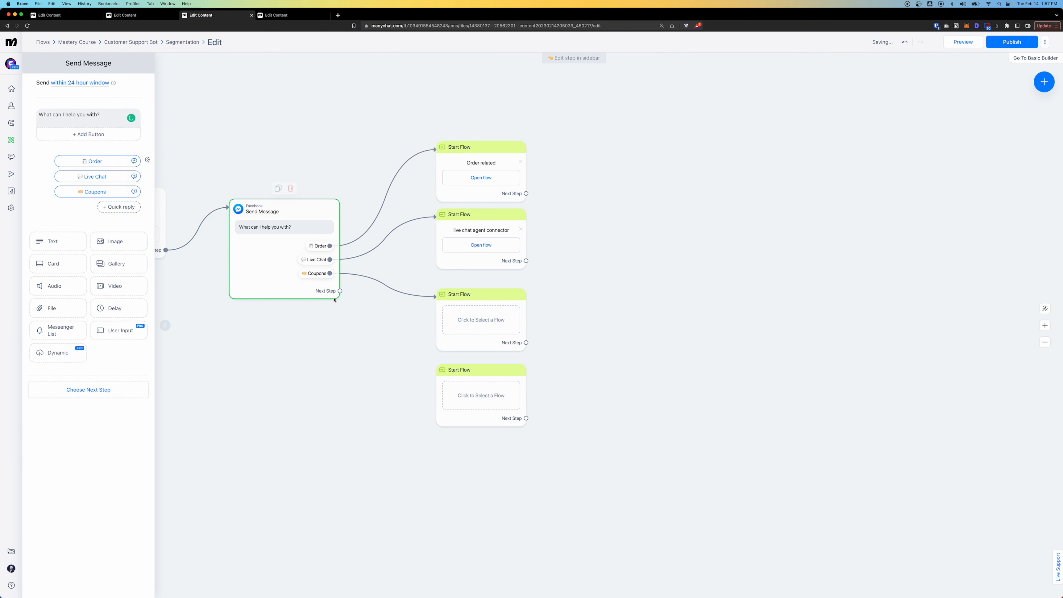
left_click(487, 354)
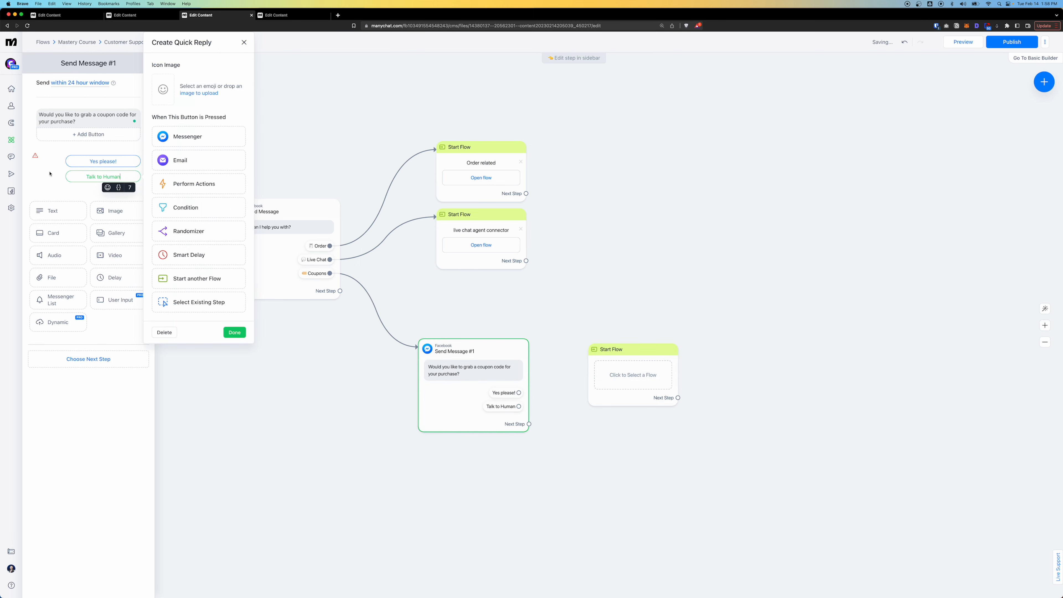
Link the coupon question's Talk to Human reply to the live chat agent connector step and its Yes please! reply to the empty Start Flow step.
left_click(55, 177)
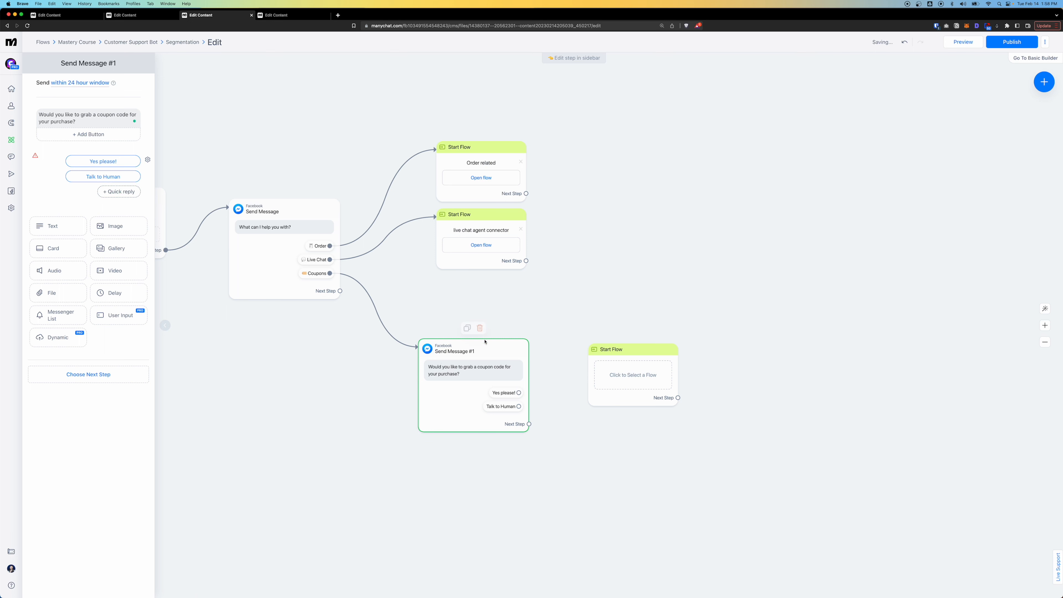
left_click_drag(615, 364, 642, 359)
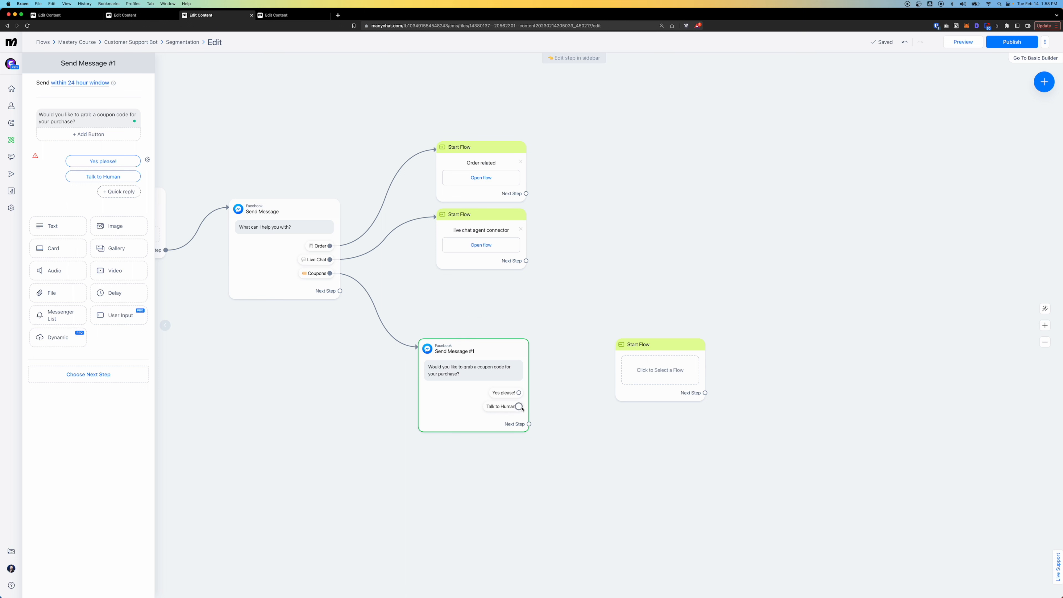
left_click_drag(519, 406, 500, 234)
left_click_drag(519, 392, 641, 369)
scroll(497, 388, "down", 2)
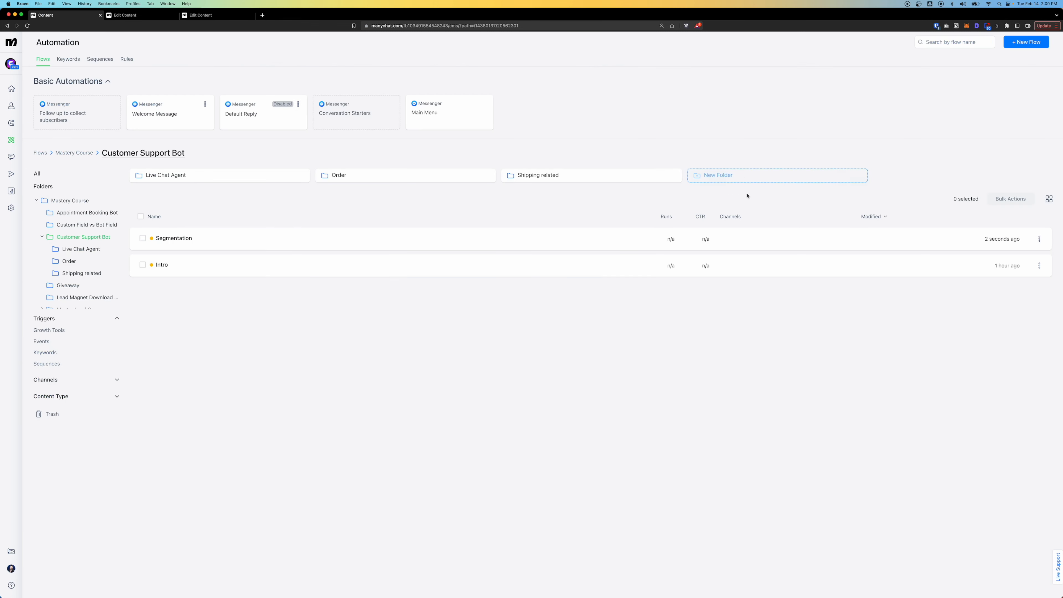
Create a folder named Coupon inside the Customer Support Bot folder.
left_click(718, 175)
type("Co")
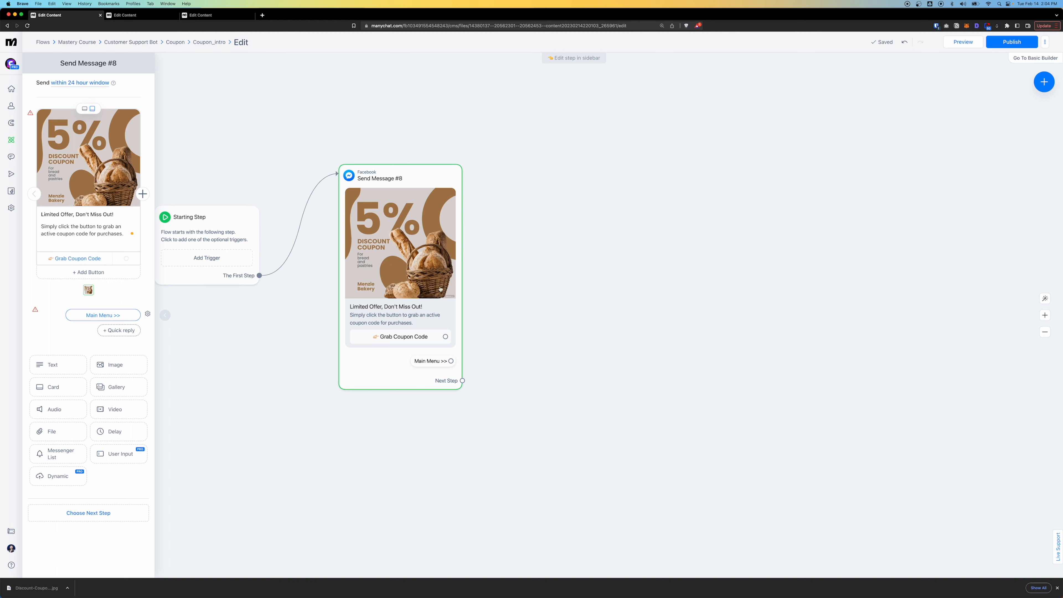
Delete the "Main Menu >>" quick reply from the 5% discount coupon message in the Coupon_intro flow.
mouse_move(447, 259)
left_click(110, 316)
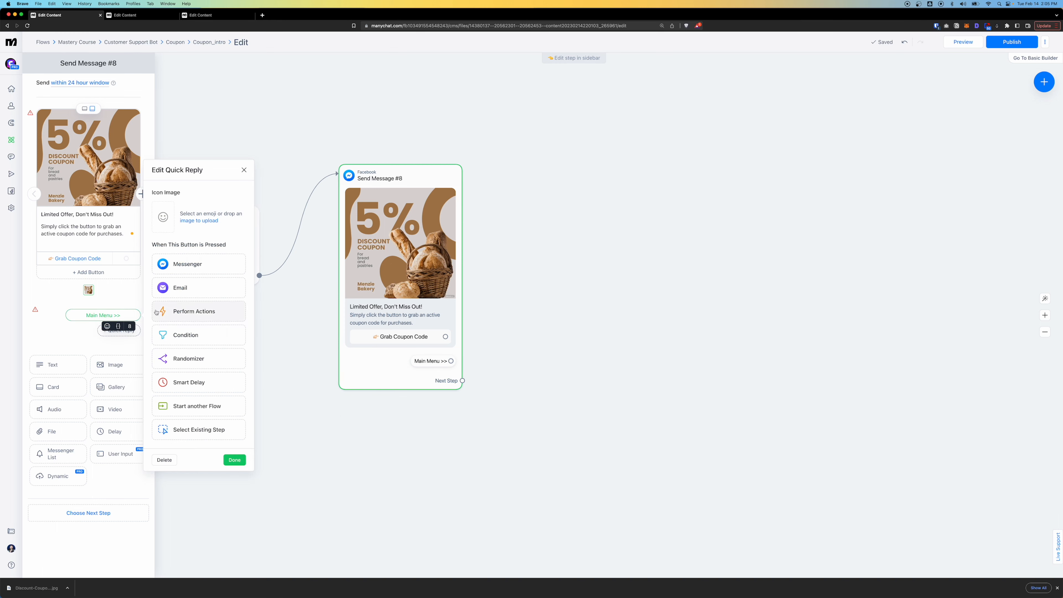
left_click(164, 460)
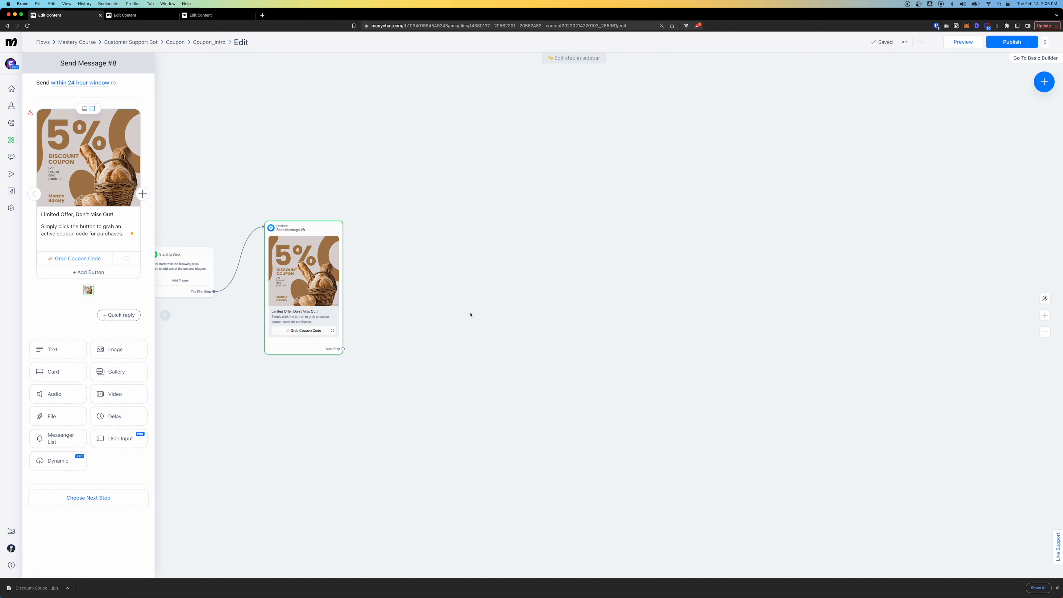
key("super+2")
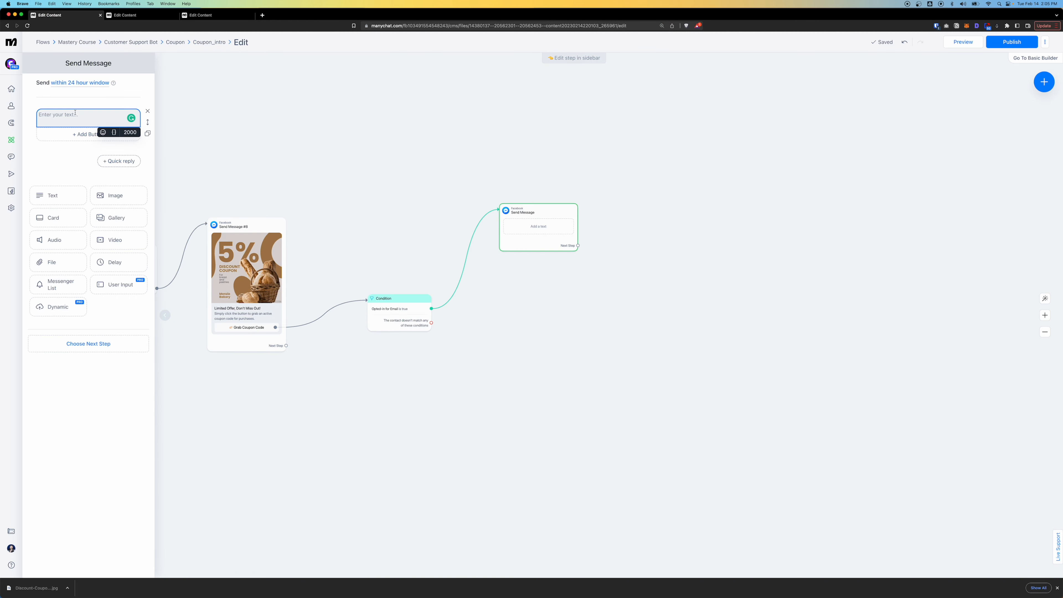
Add a message with a User Input block to the condition's non-matching branch and remove its empty text block.
left_click(491, 339)
left_click_drag(431, 323, 482, 376)
left_click(119, 285)
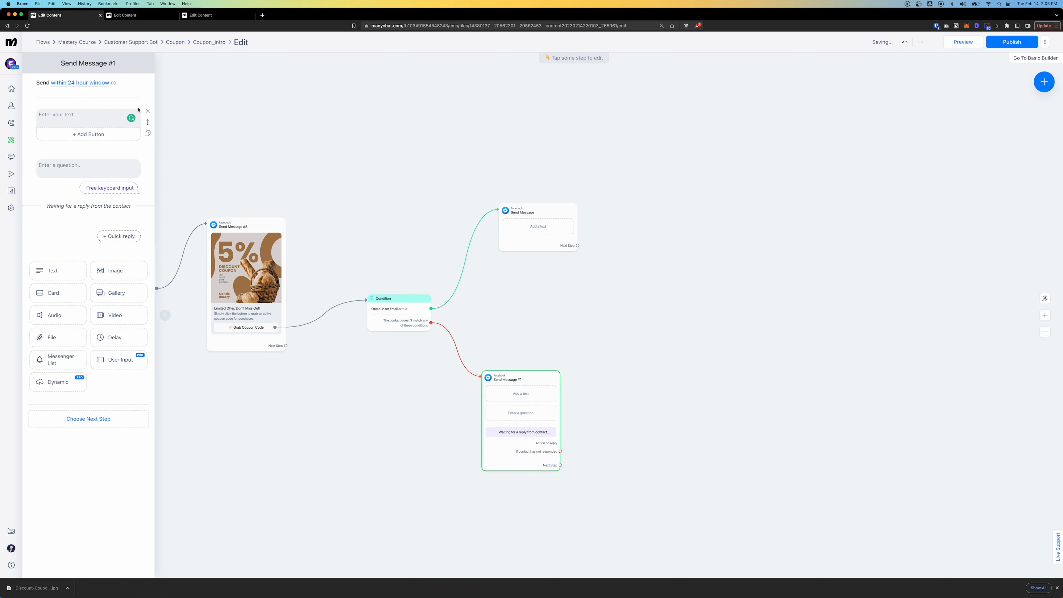
left_click(149, 111)
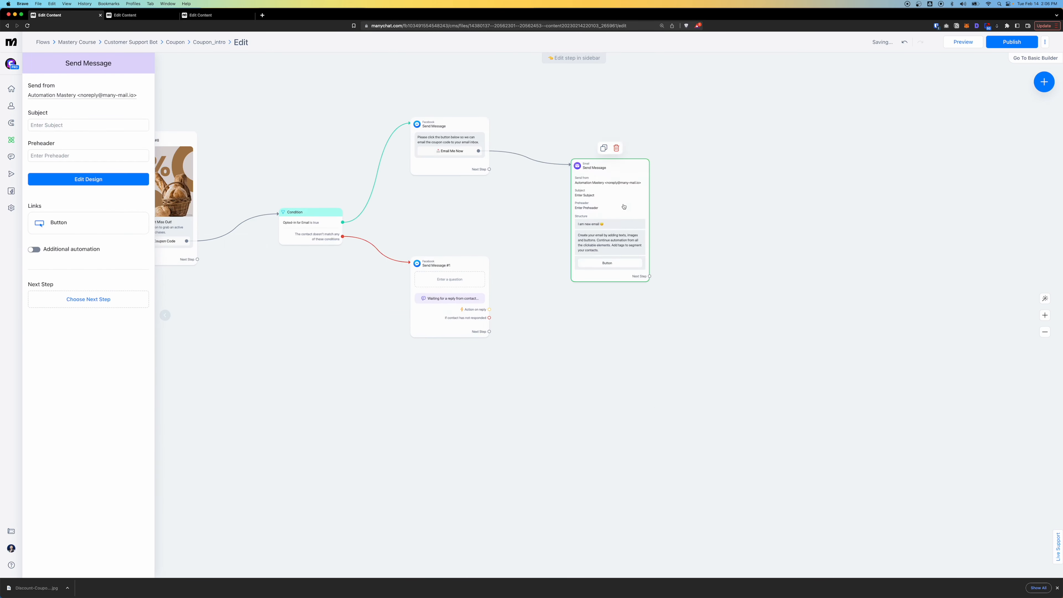
Add a Messenger message after the email step reading "The coupon has been sent to your email inbox, please double-check your spam folder.".
left_click_drag(623, 207, 599, 167)
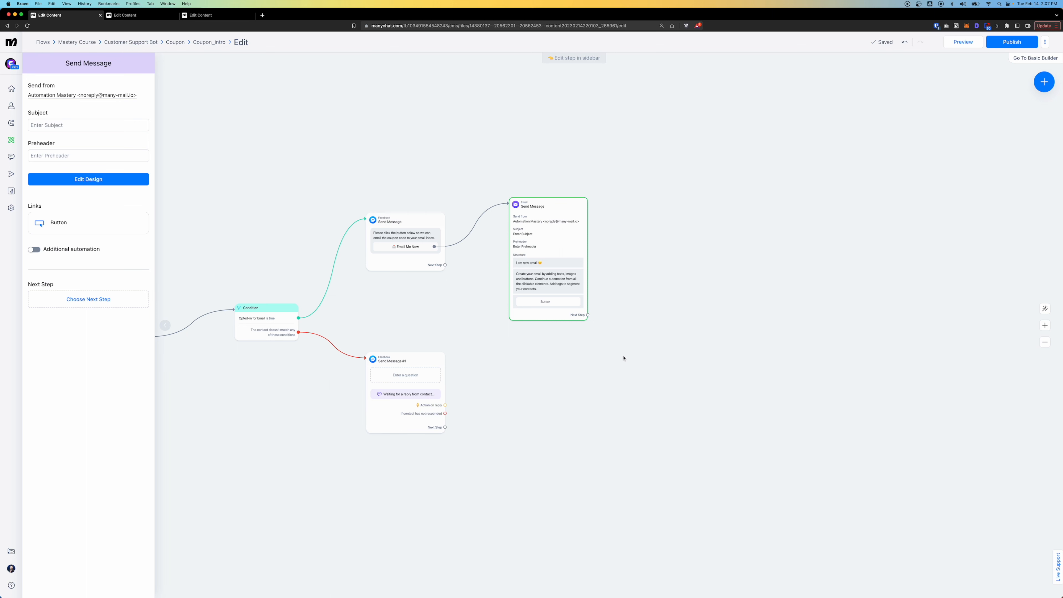
mouse_move(531, 253)
mouse_move(558, 281)
left_click_drag(588, 314, 655, 259)
left_click(674, 263)
type("The coupon has sent to your email inbox, please double check your spam folder.")
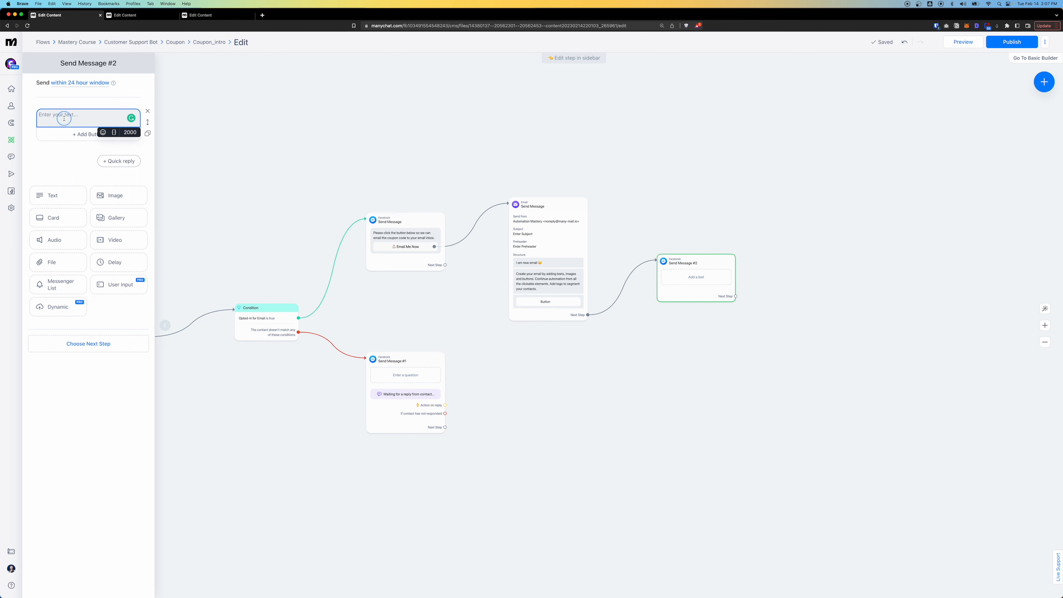
left_click(92, 129)
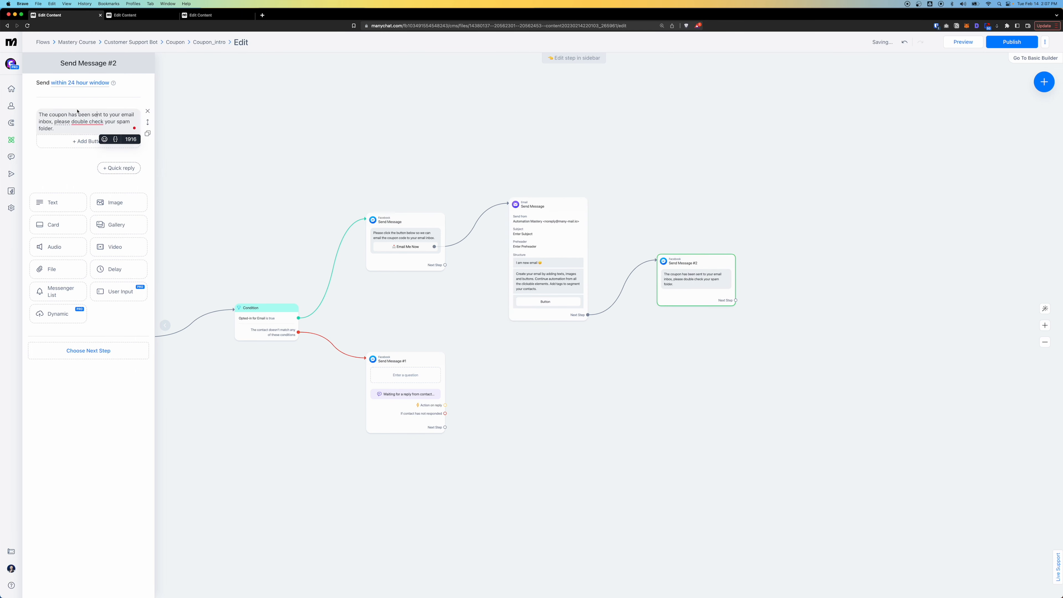
left_click(94, 133)
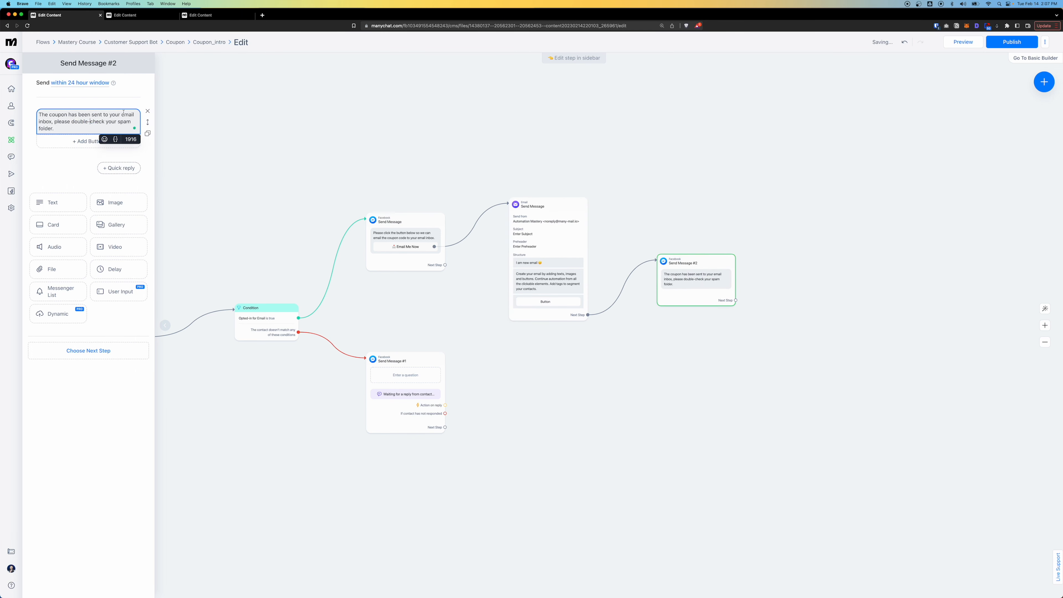
left_click_drag(68, 122, 108, 122)
left_click(78, 131)
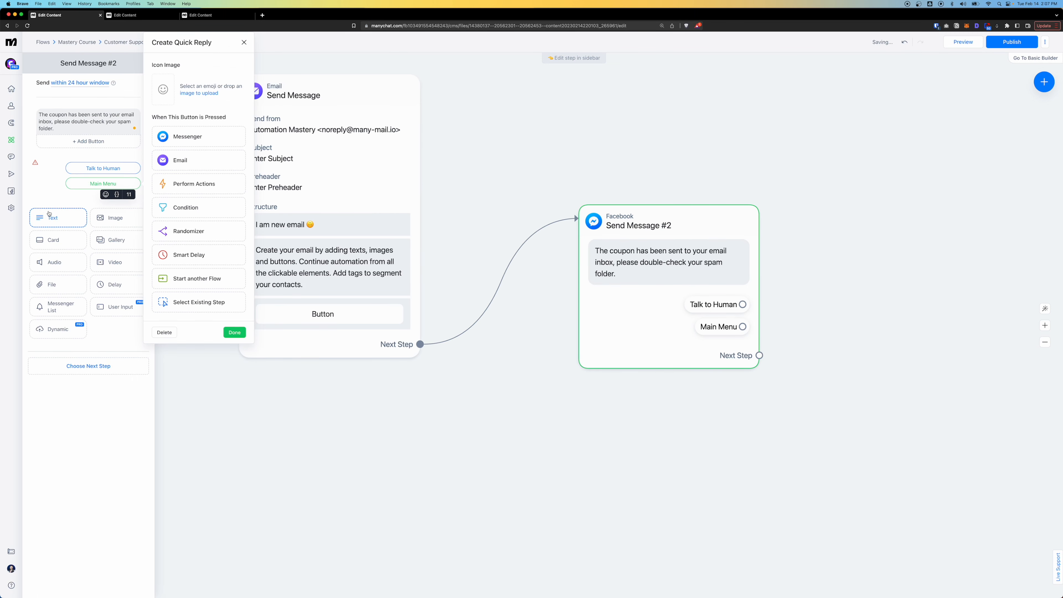
Delete the Talk to Human and Main Menu quick replies from the coupon-sent message.
left_click(102, 167)
left_click(167, 332)
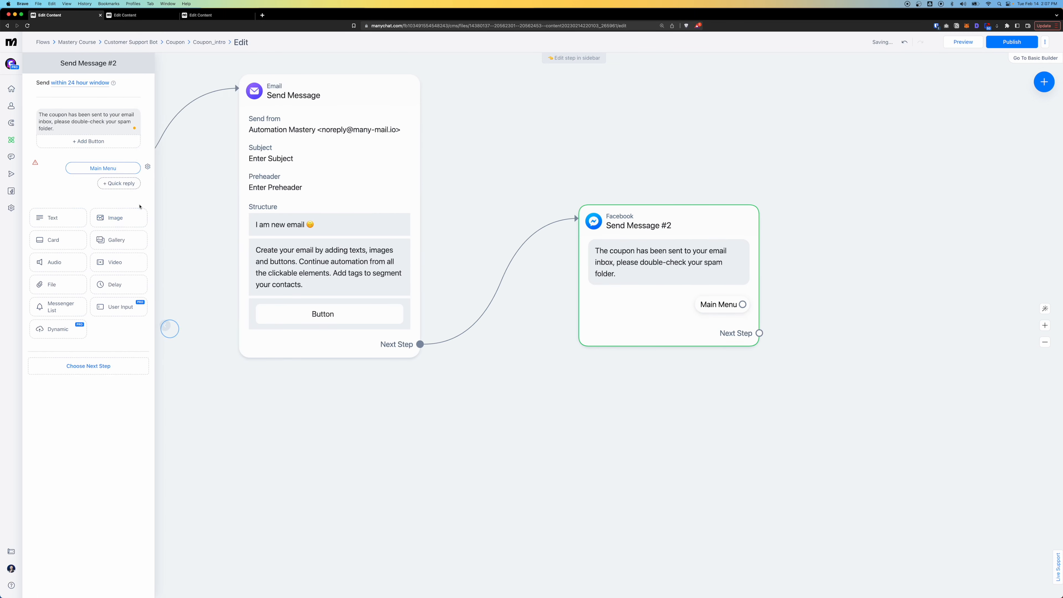
left_click(117, 170)
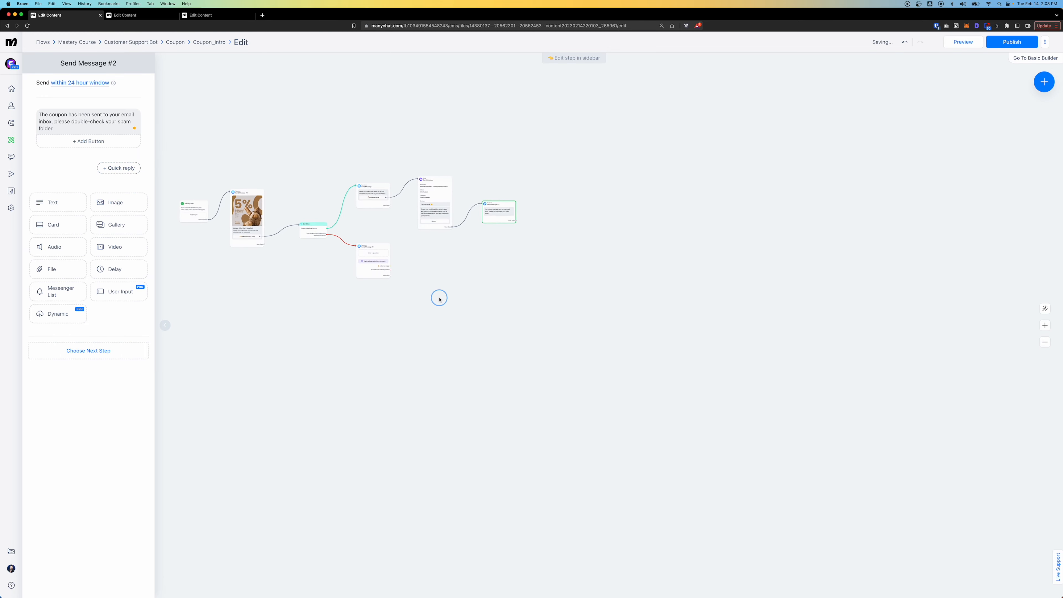
Reposition the email step between the Email Me Now message and the coupon-sent message.
left_click_drag(439, 299, 444, 307)
scroll(372, 216, "up", 5)
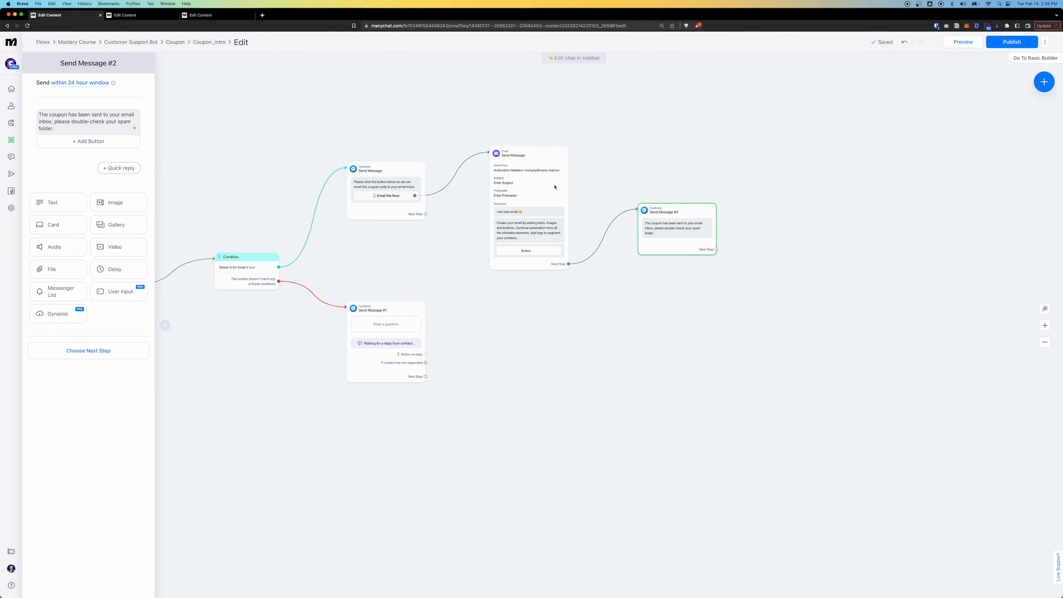
left_click_drag(555, 187, 574, 181)
left_click(401, 190)
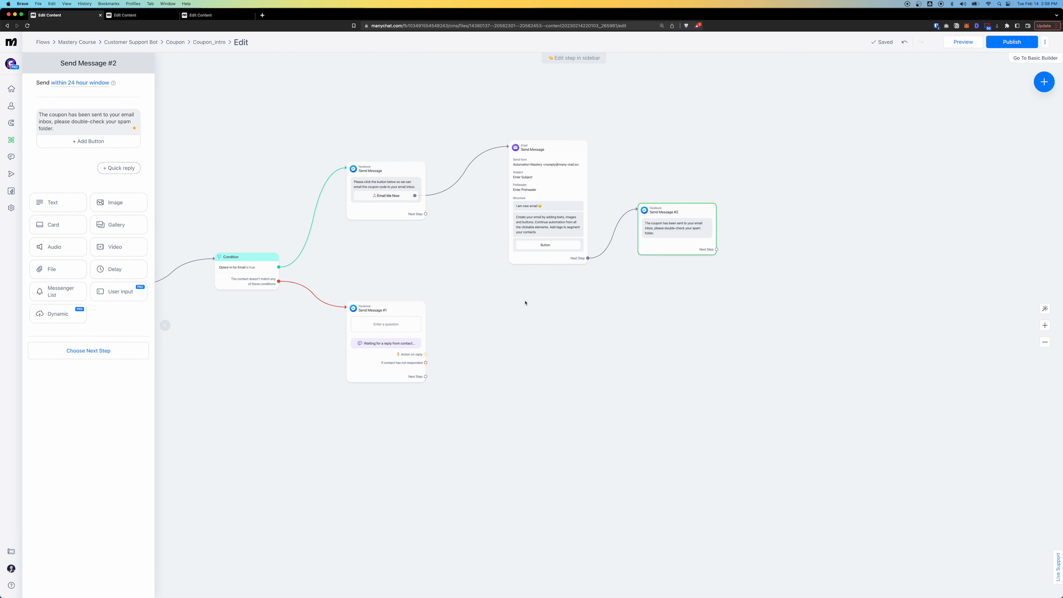
scroll(525, 303, "down", 3)
left_click(488, 225)
left_click_drag(519, 226, 504, 227)
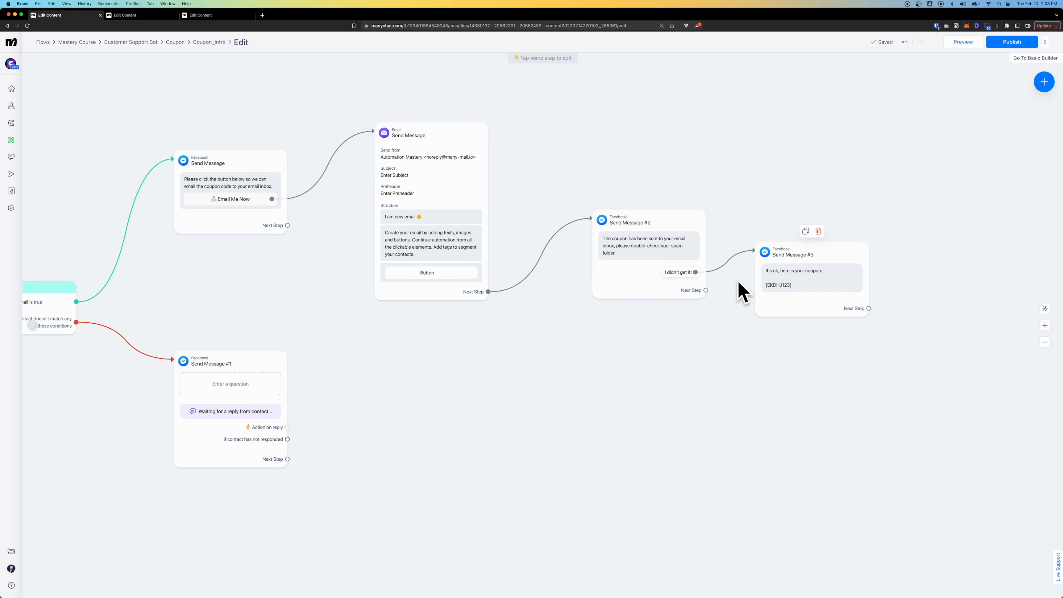
Set the user input question to "What's your email address so we can send the coupon to your inbox? (Type below)" and its reply type to Email.
scroll(456, 397, "down", 5)
left_click_drag(449, 428, 516, 296)
scroll(316, 238, "up", 3)
scroll(317, 238, "up", 3)
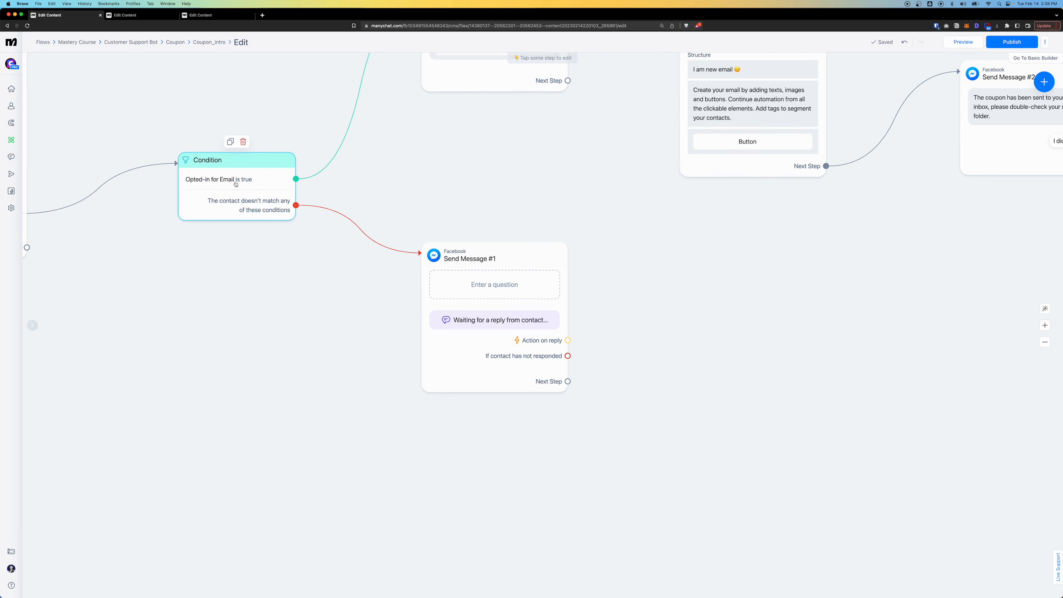
scroll(640, 471, "down", 3)
left_click_drag(645, 465, 474, 382)
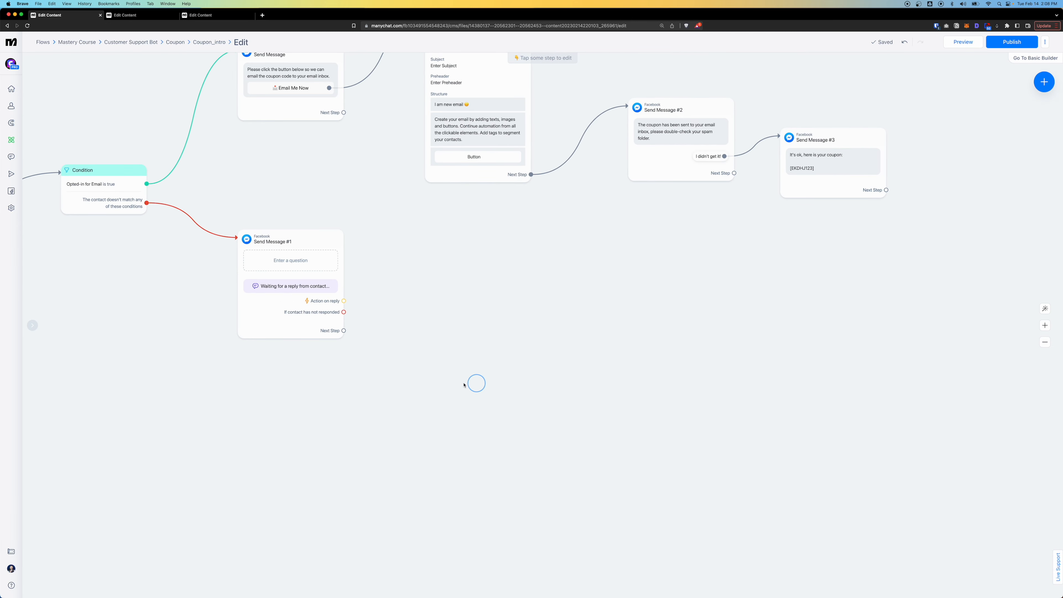
left_click(301, 289)
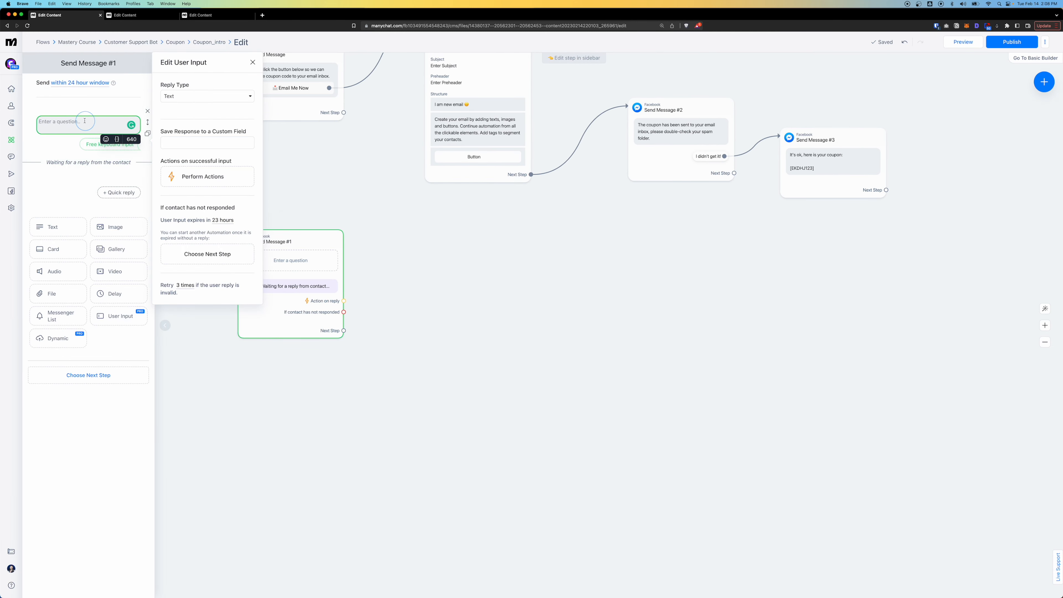
type("What'")
type("s your email address so we can send the coupon to your inbox?")
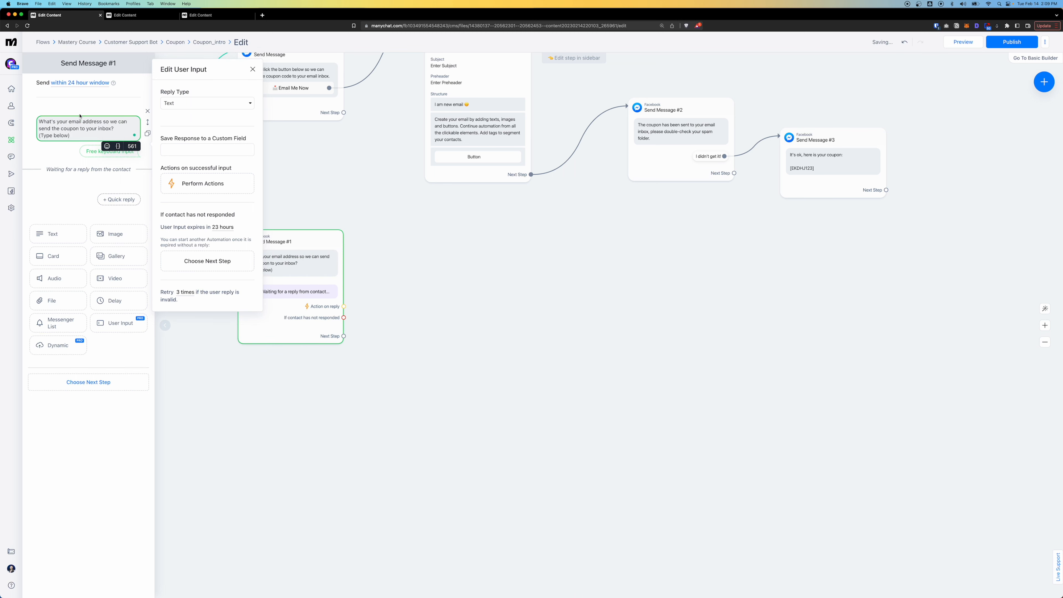
left_click(187, 104)
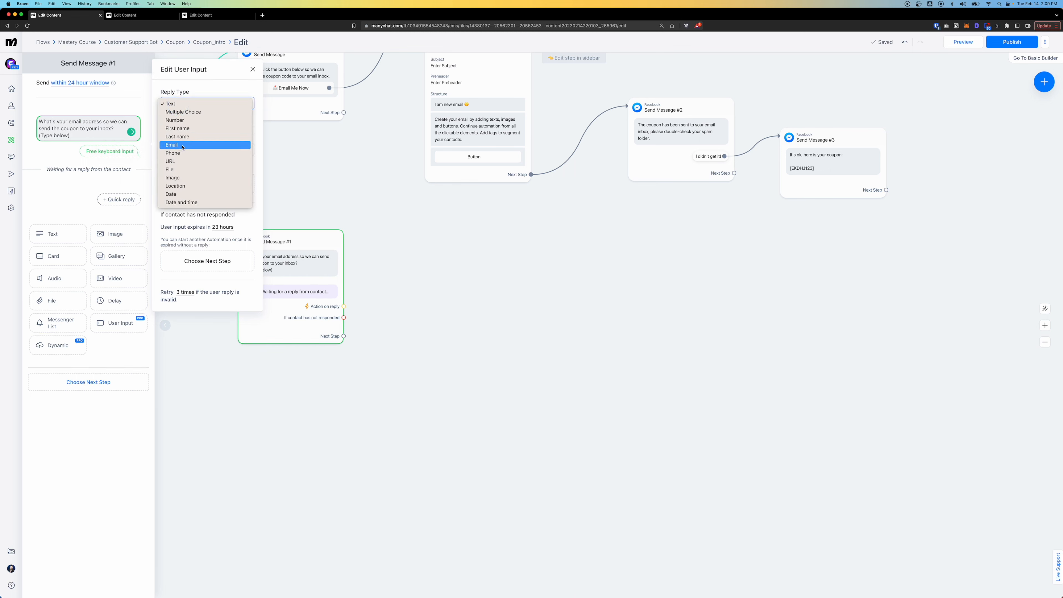
left_click(118, 160)
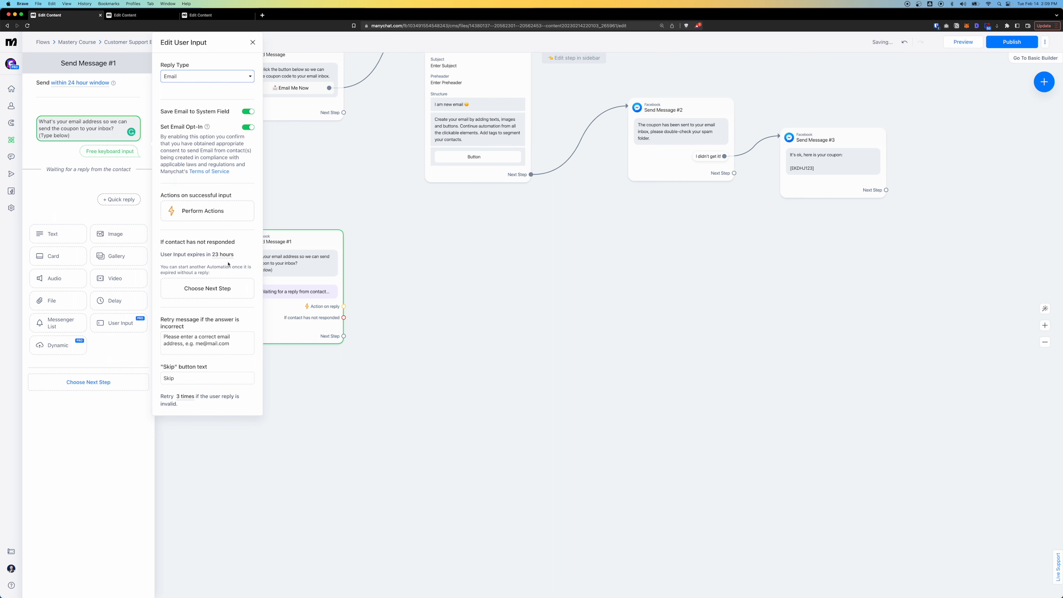
Insert the Email system field on a new line below "Please confirm your email address:" in the message following the email question.
key("Return")
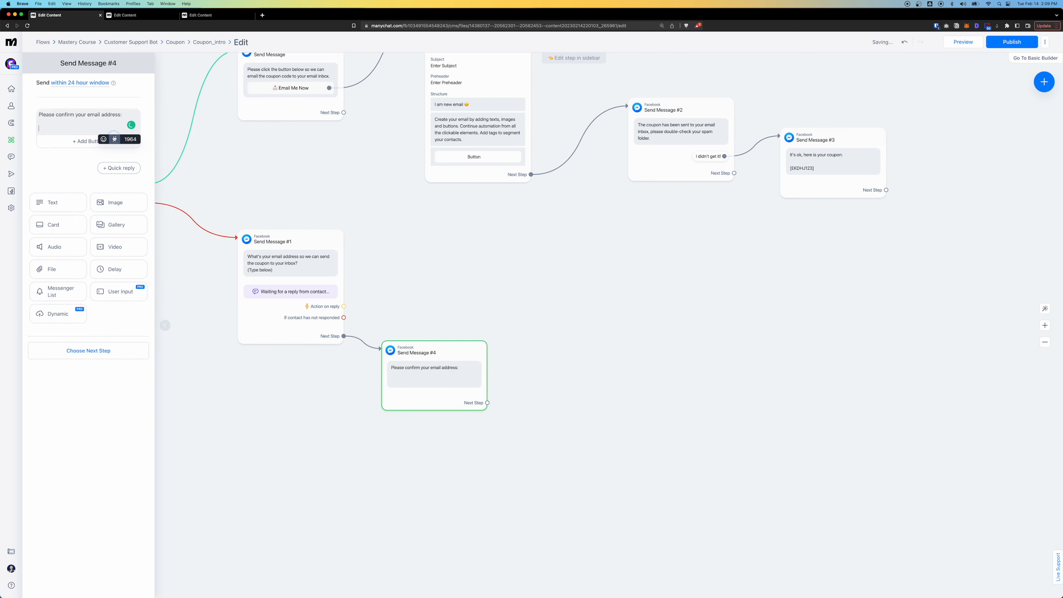
left_click(115, 139)
left_click(106, 157)
type("email")
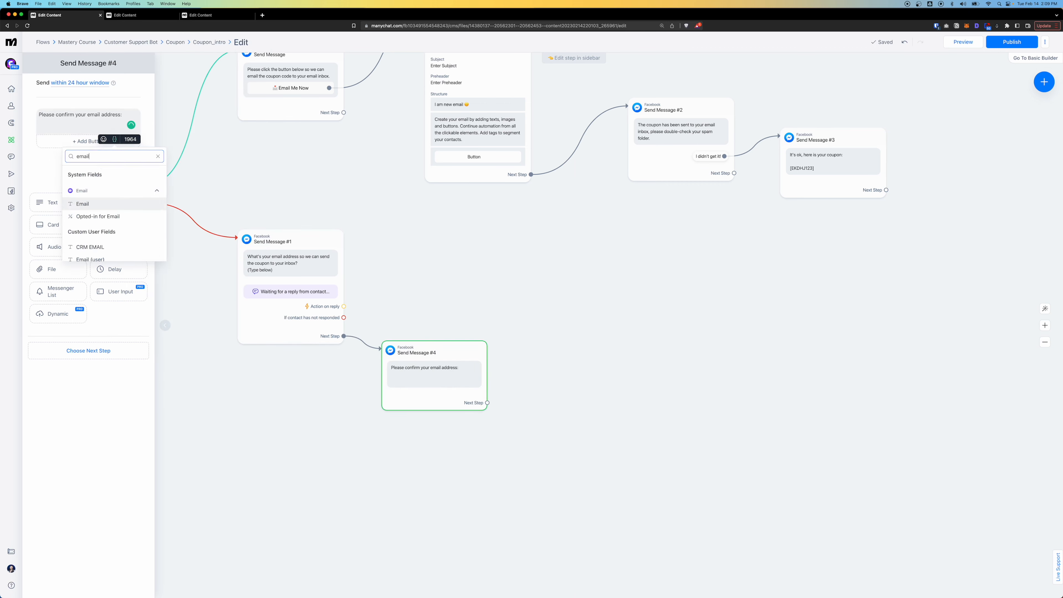
left_click(87, 203)
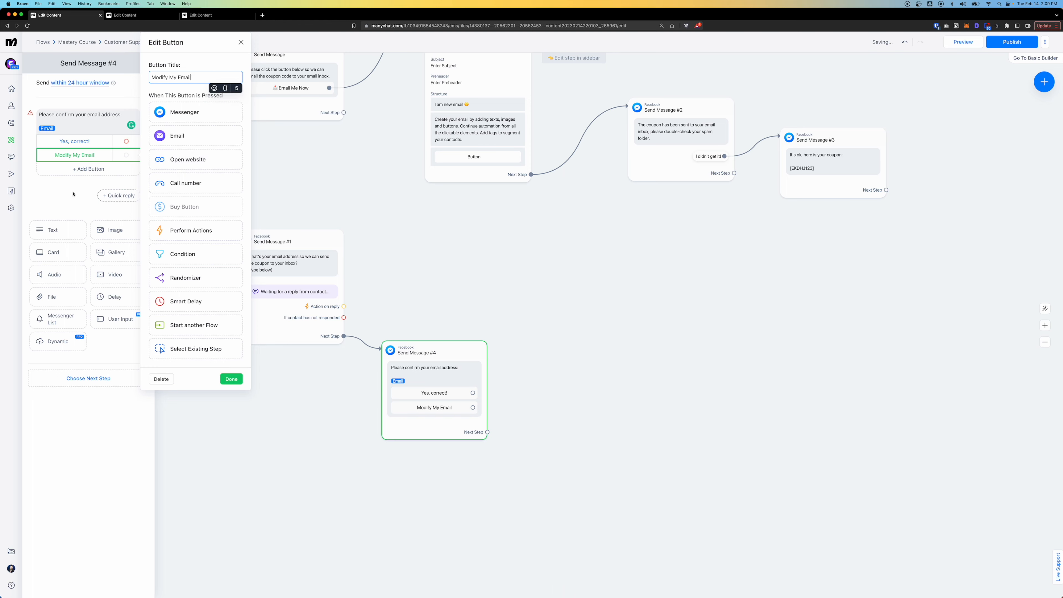
Link the Modify My Email button back to the email question message and the Yes, correct! button to the Email Me Now message.
left_click(539, 363)
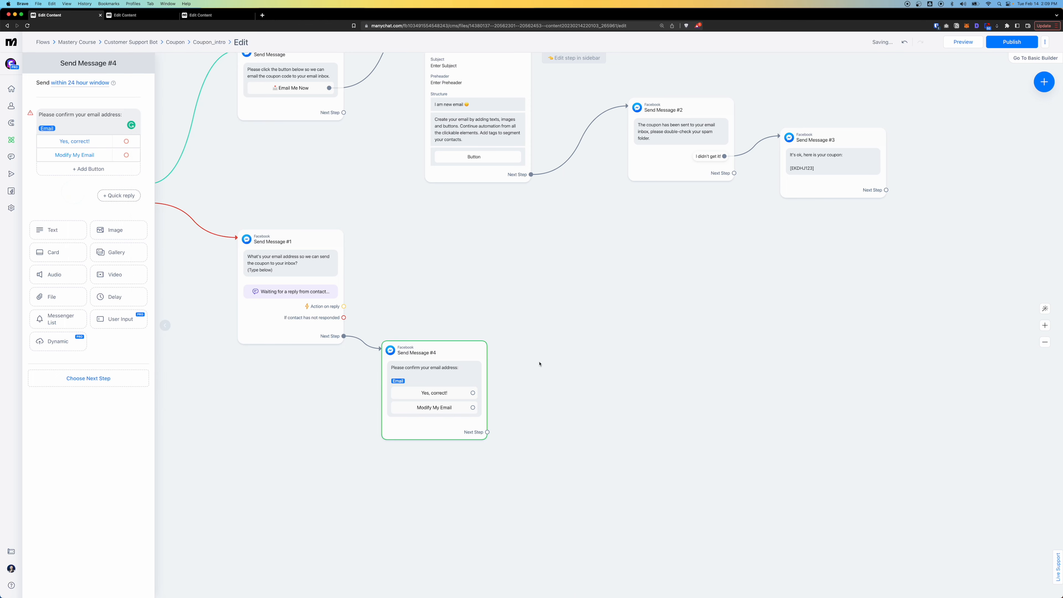
scroll(430, 332, "down", 4)
left_click_drag(460, 385, 323, 307)
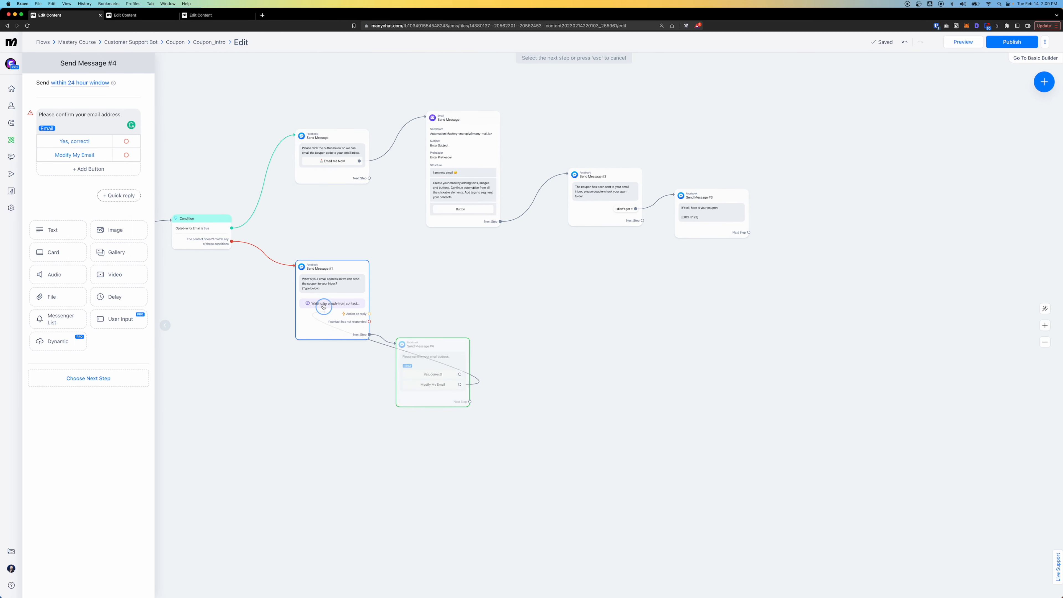
left_click_drag(462, 375, 310, 139)
Add a button titled "Shop Now!" with a leading shopping bags emoji to the "It's ok, here is your coupon:" message.
scroll(512, 215, "up", 5)
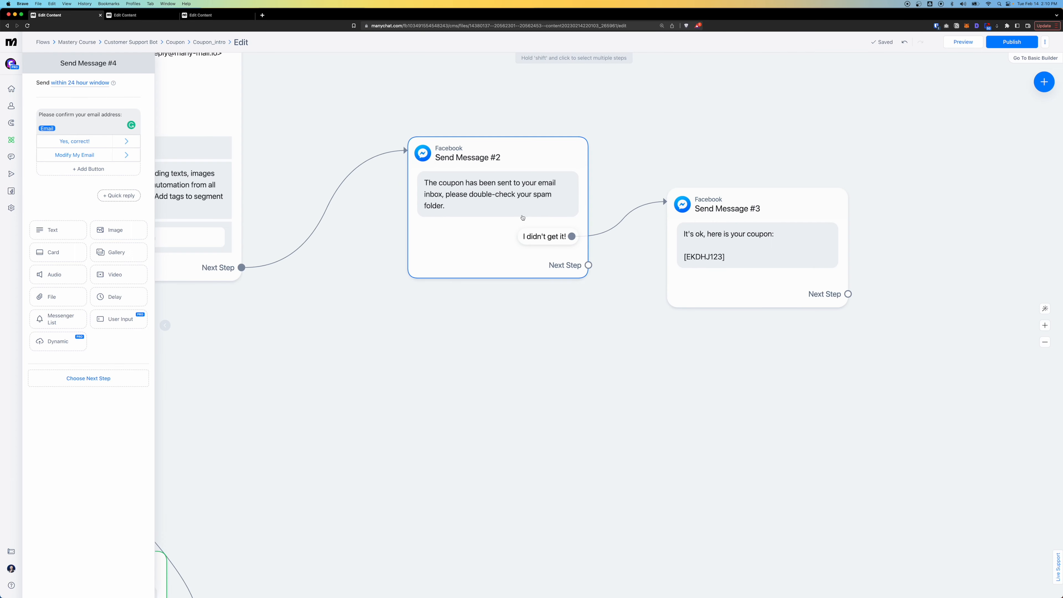
scroll(716, 264, "down", 5)
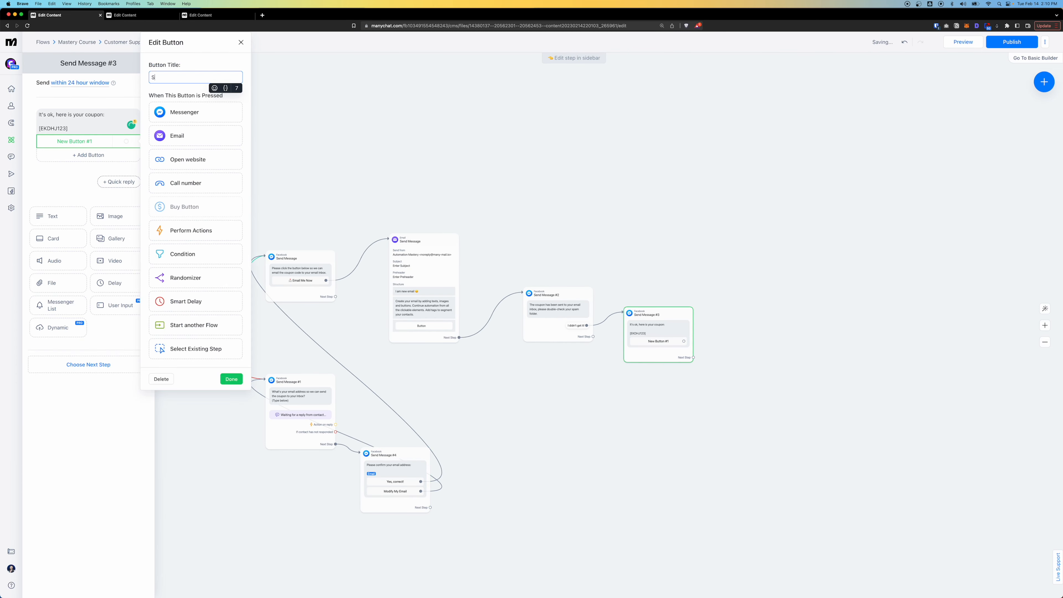
type("n")
key("BackSpace")
left_click(167, 77)
key("BackSpace")
type("N")
key("ctrl+super+space")
type("shop")
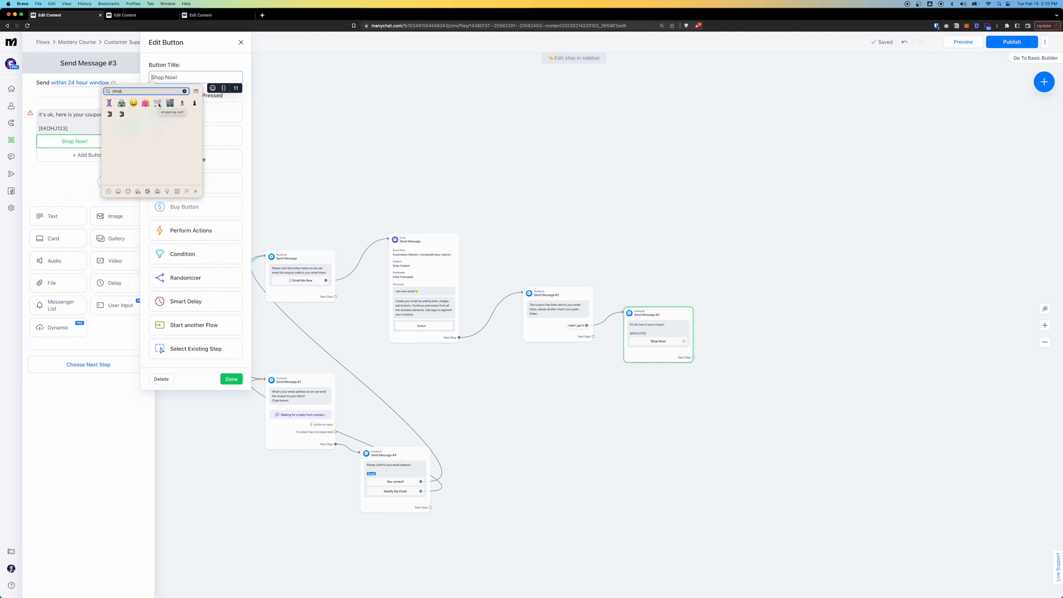
left_click(146, 102)
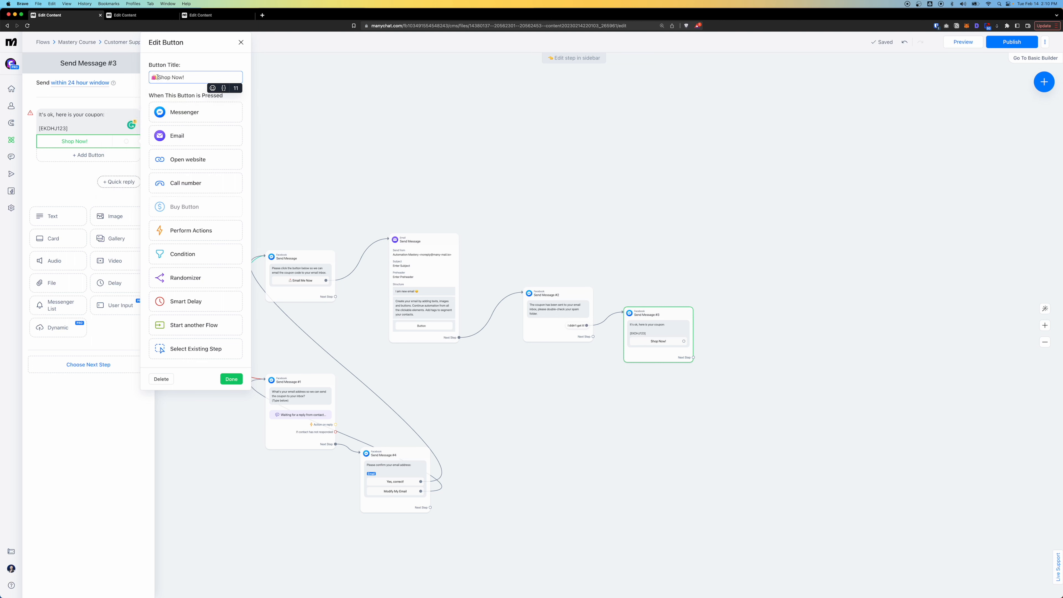
Close the Coupon_intro and Segmentation flow editors and return to the Intro flow.
key("super+w")
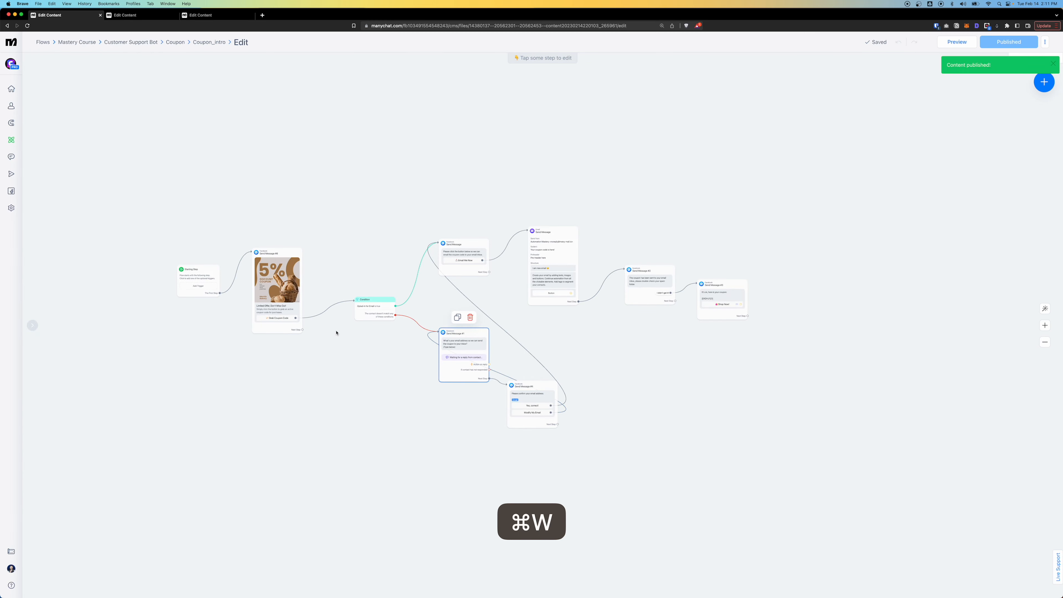
key("super+w")
key("super+2")
left_click(494, 423)
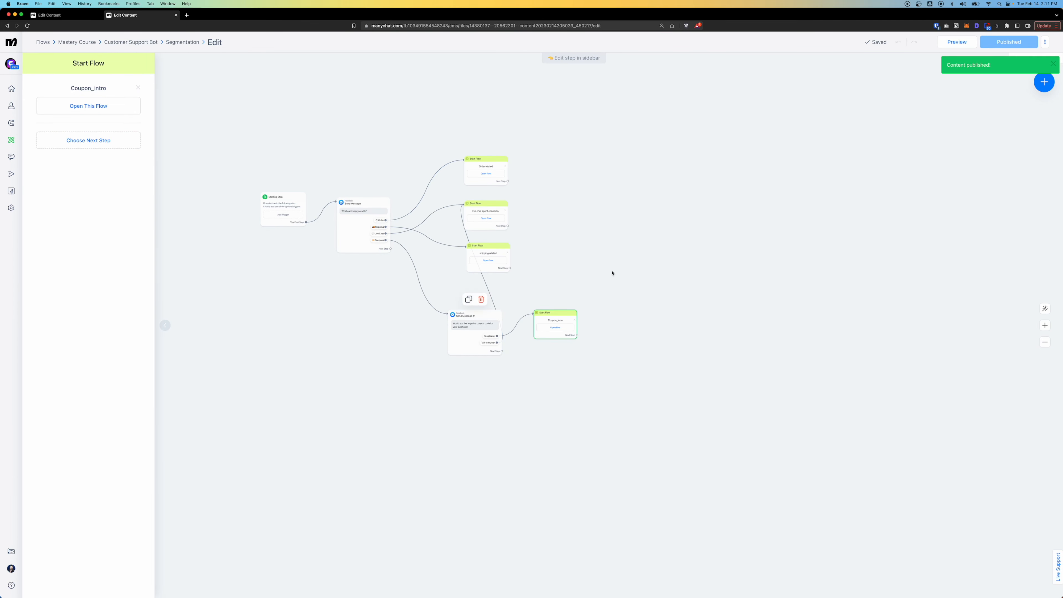
key("super+w")
Attach the Segmentation flow from the Customer Support Bot folder to the Intro flow's empty Start Flow step.
left_click(738, 337)
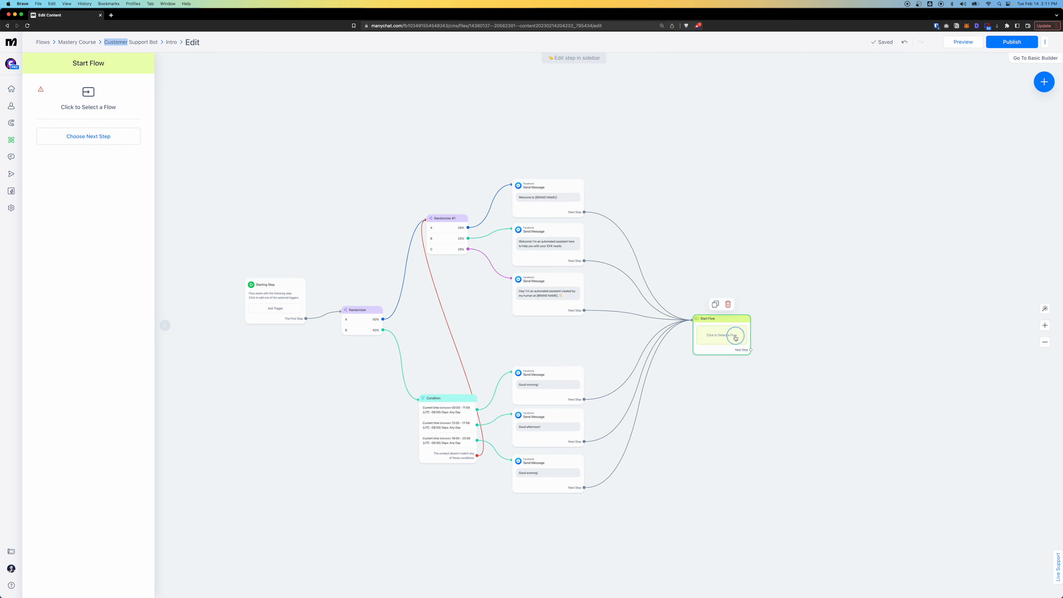
left_click(471, 142)
left_click(642, 141)
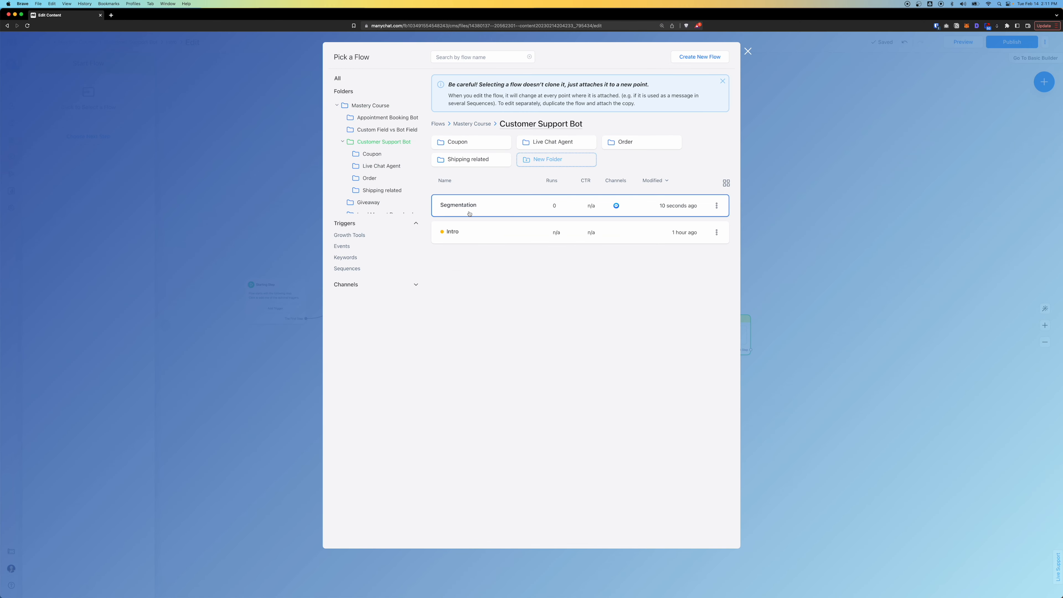
left_click(465, 207)
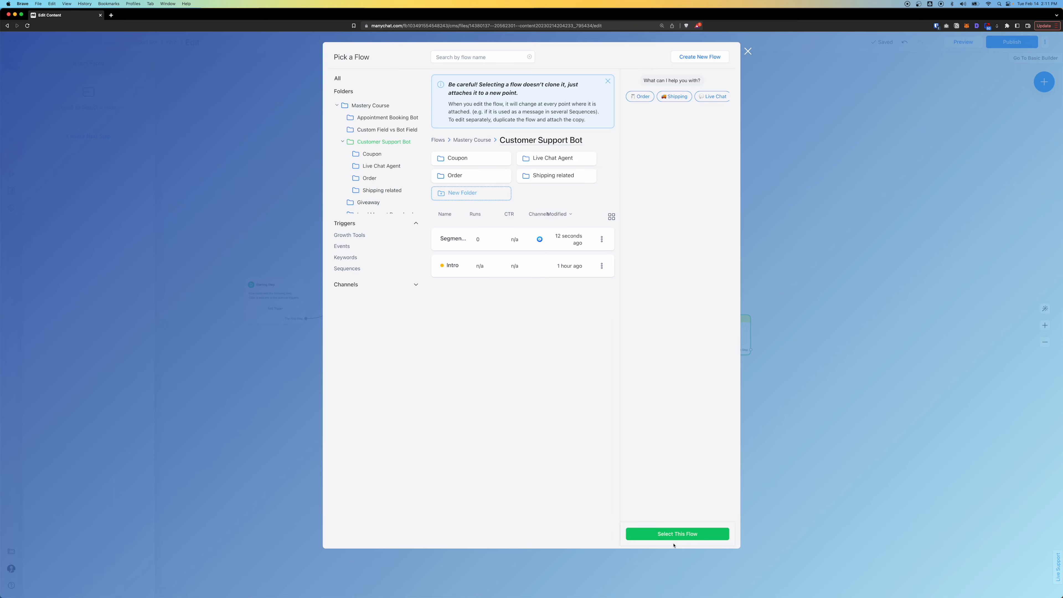
left_click(675, 538)
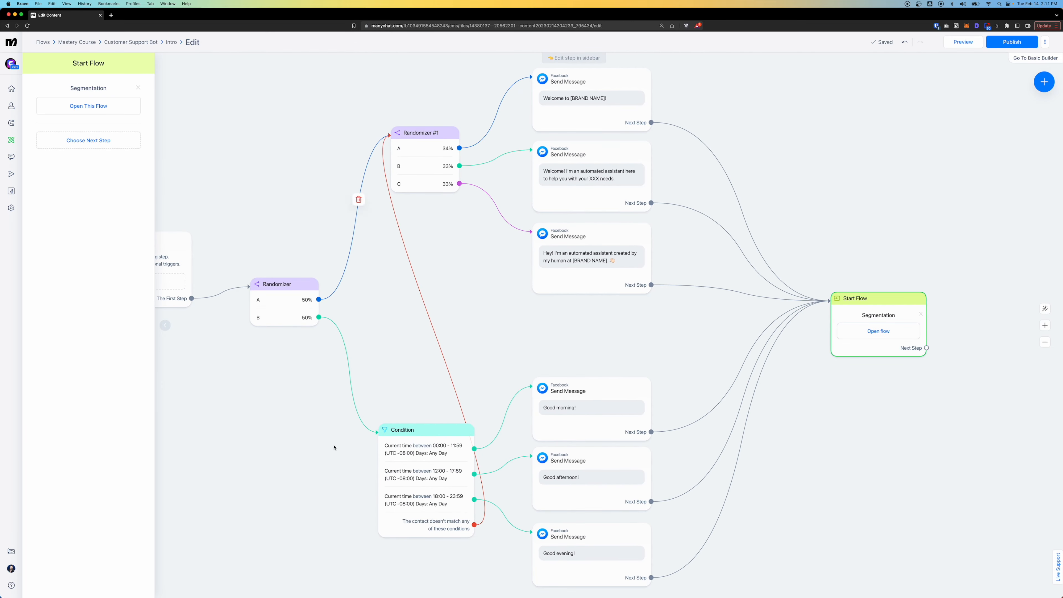
Publish the Intro flow.
scroll(333, 447, "down", 5)
scroll(727, 381, "up", 2)
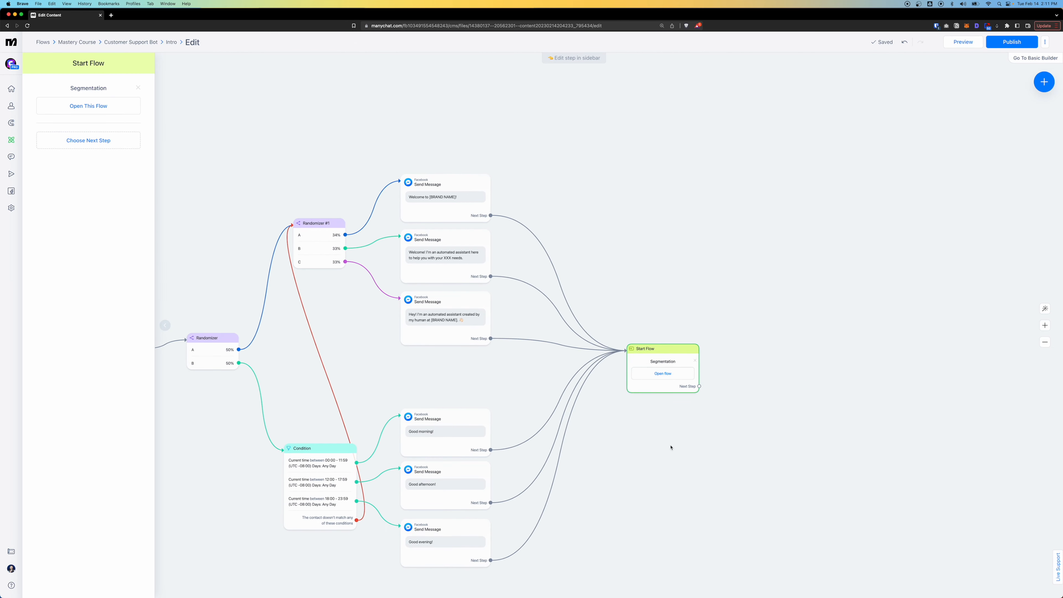
scroll(670, 447, "down", 3)
left_click(1009, 42)
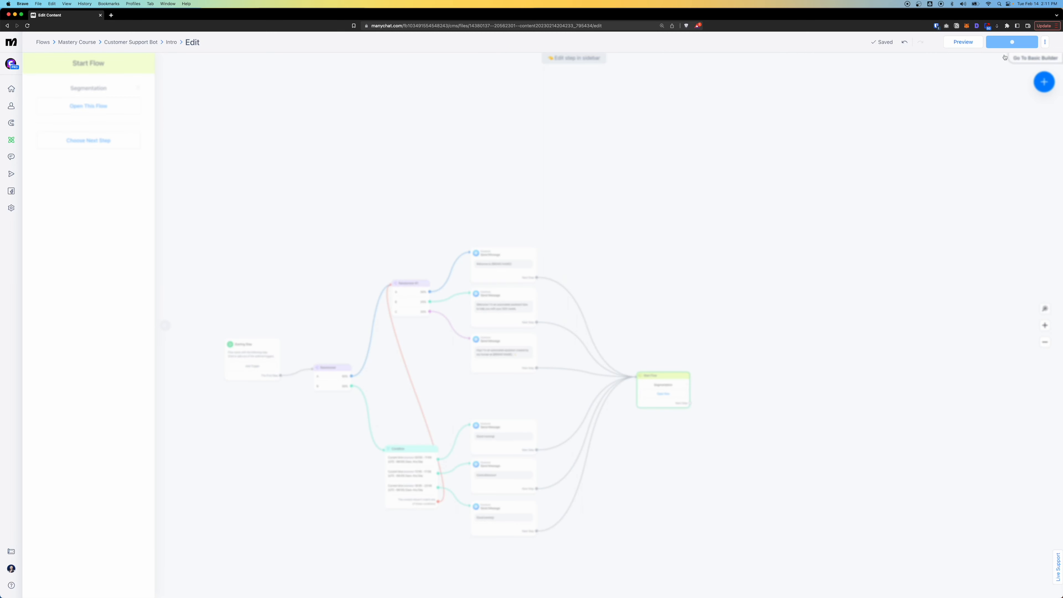
Add a Customer Chat trigger to the Intro flow's Starting Step.
left_click_drag(632, 514, 649, 449)
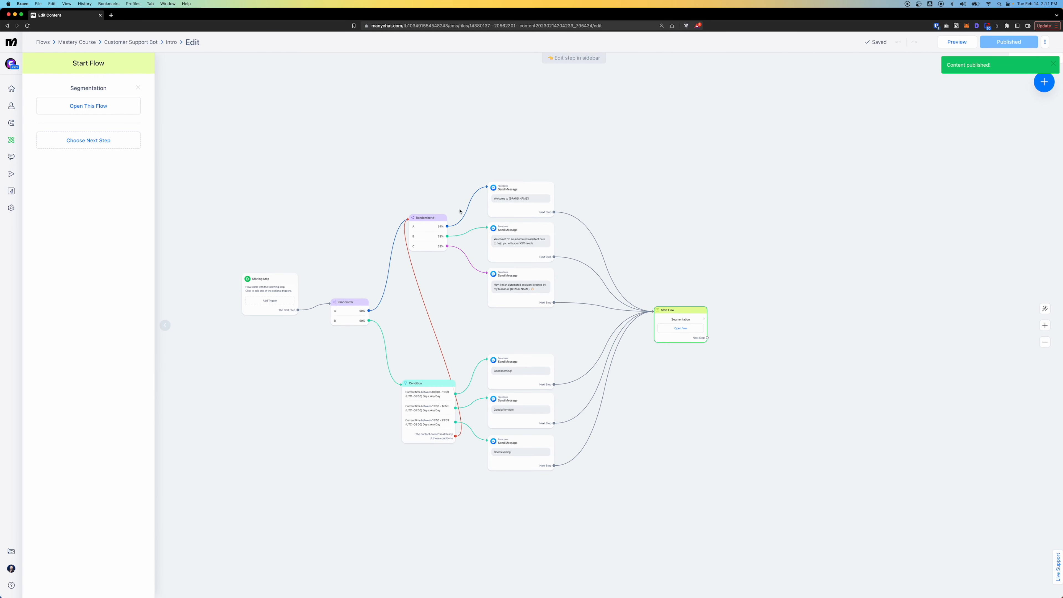
left_click(265, 303)
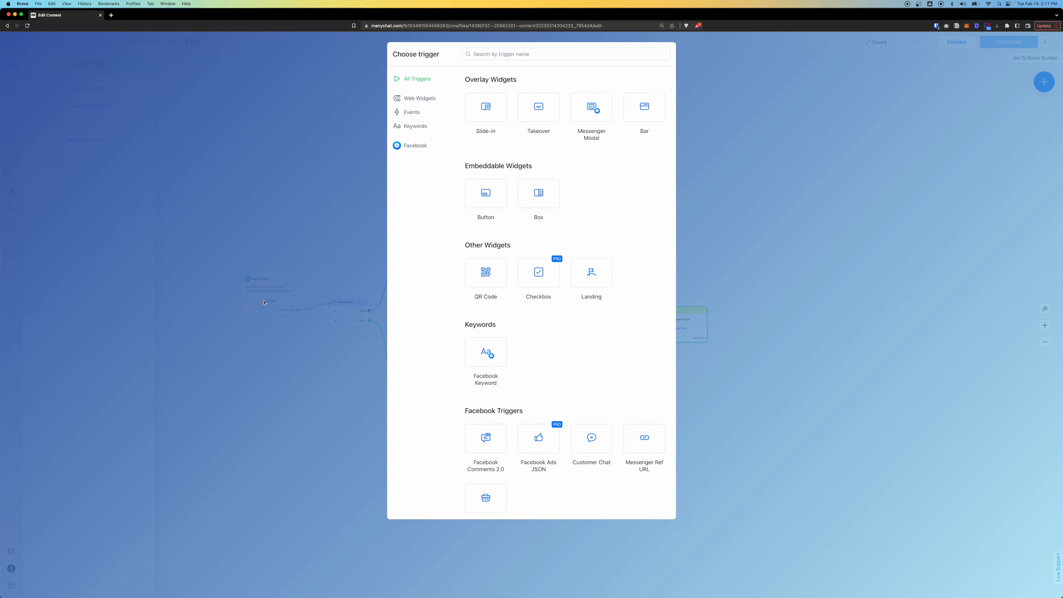
left_click(600, 458)
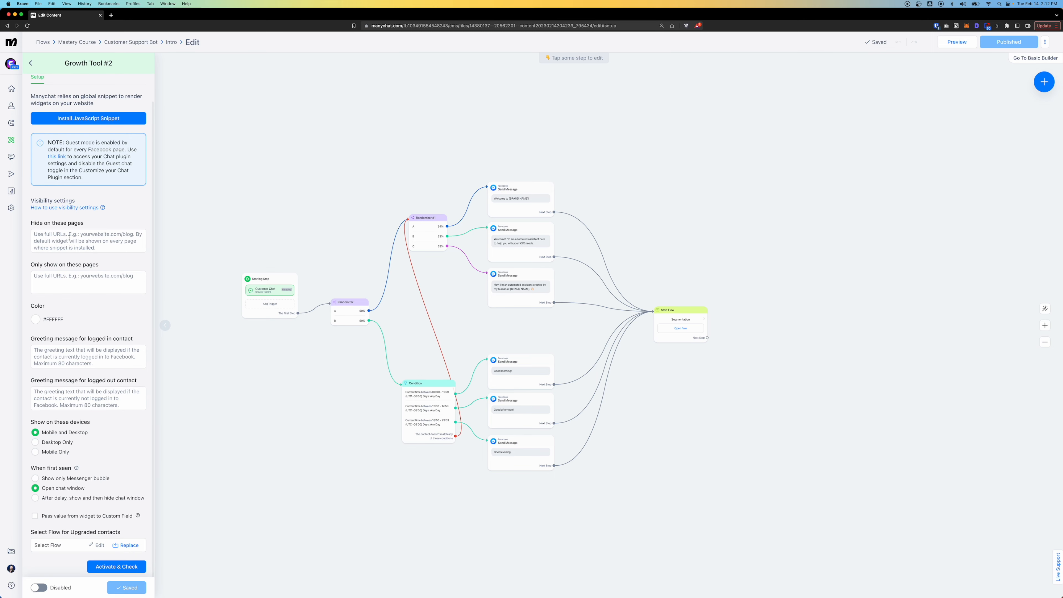
Go through the JavaScript snippet setup for the authorized websites and copy the Manychat snippet code to the clipboard.
left_click(88, 147)
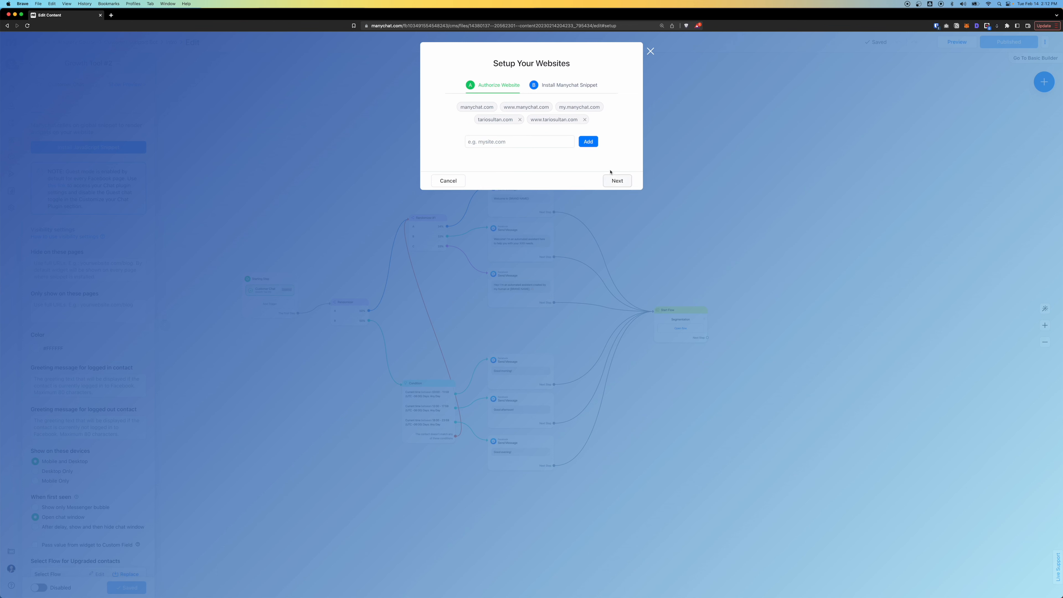
left_click(614, 174)
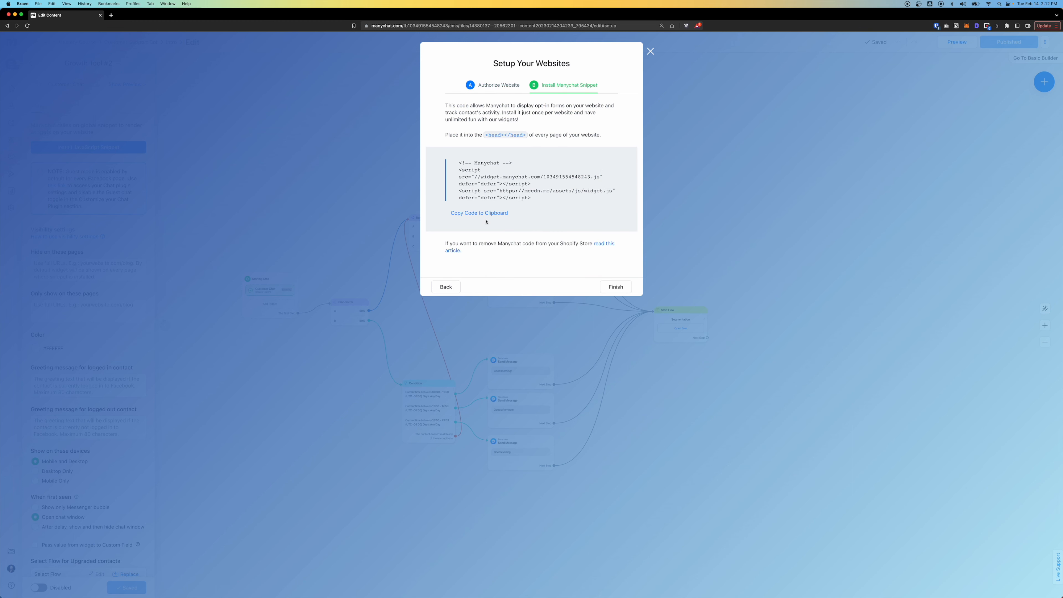
left_click(478, 214)
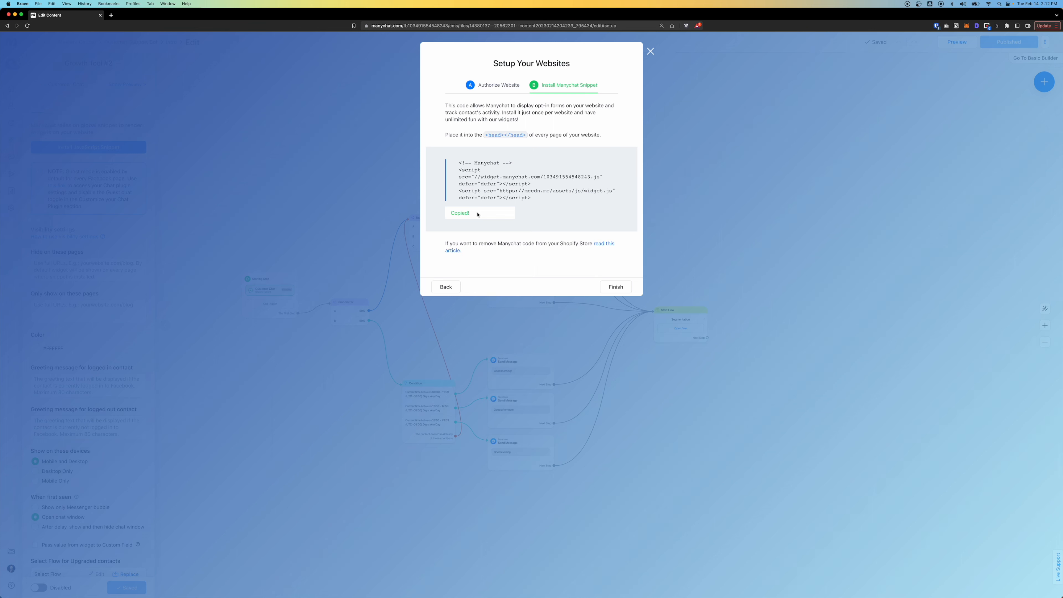
left_click_drag(445, 135, 600, 132)
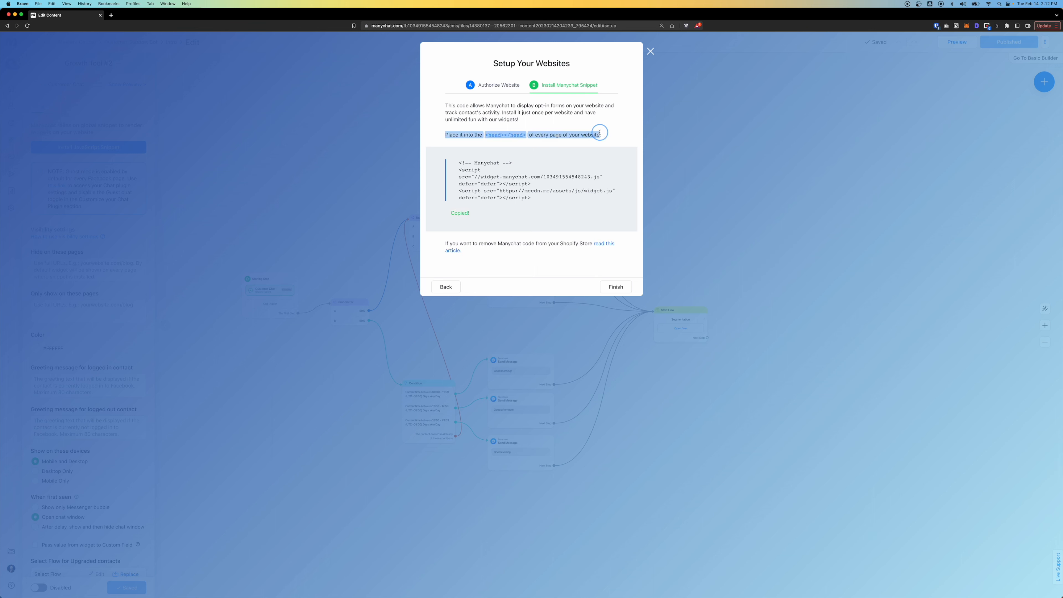
Set the Customer Chat widget's color to #4FC3F7, leaving its page visibility fields empty, and activate the growth tool.
left_click(95, 272)
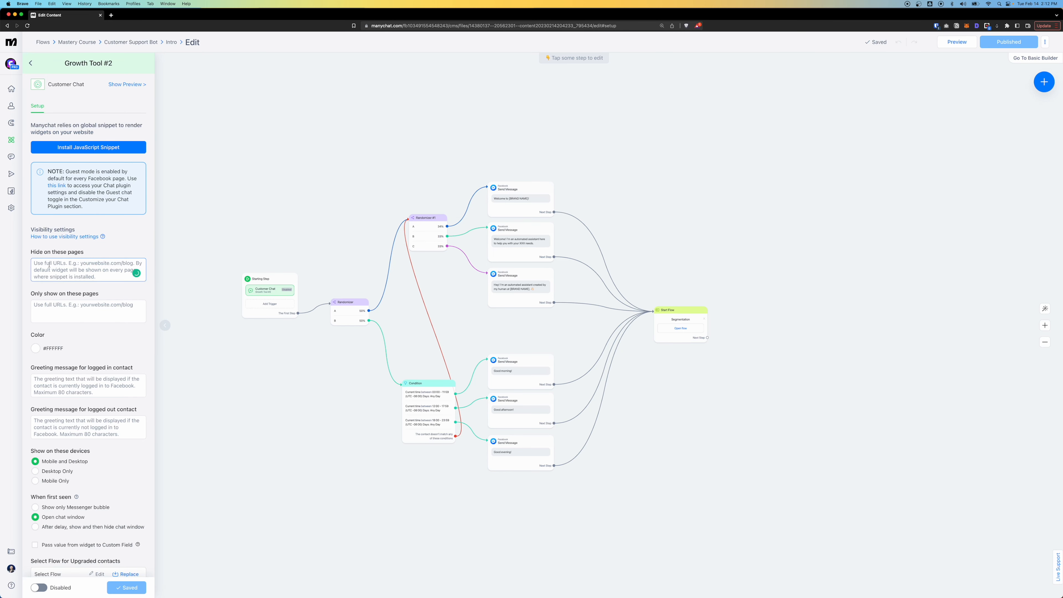
scroll(49, 265, "up", 10)
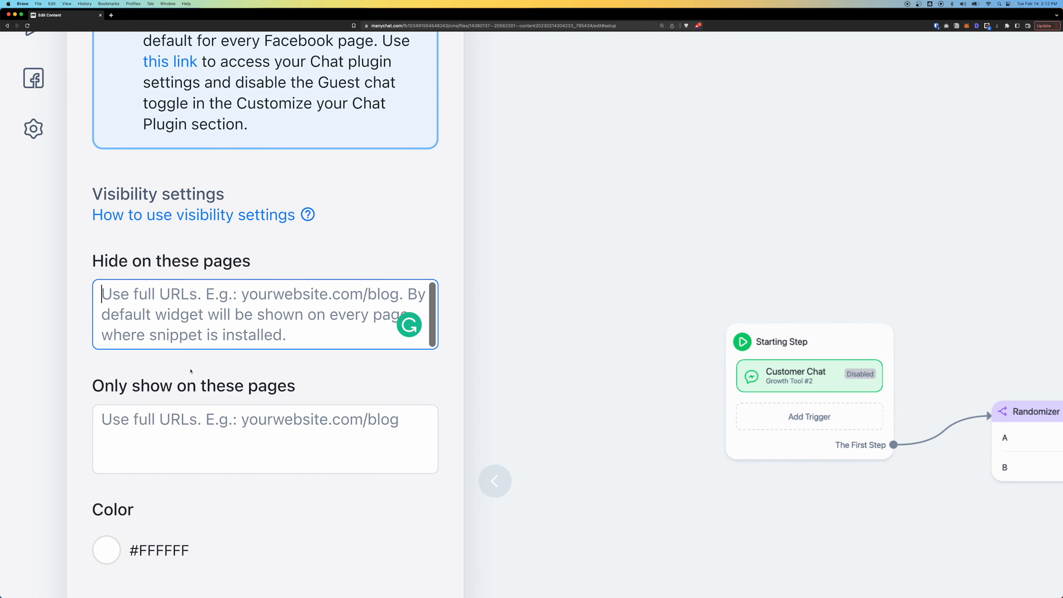
scroll(187, 319, "down", 3)
left_click(174, 340)
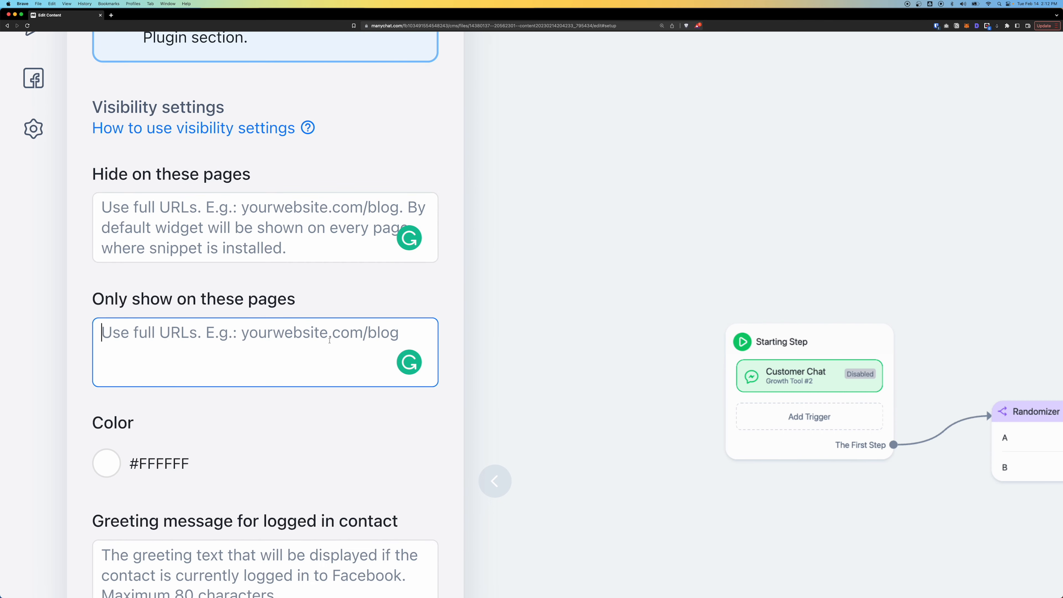
scroll(157, 325, "down", 10)
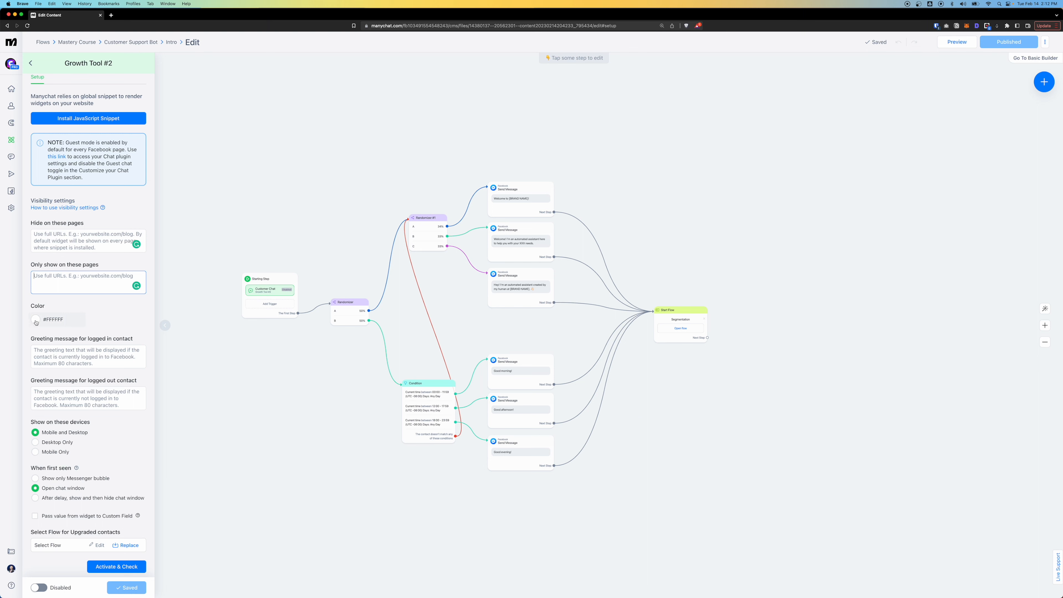
left_click(36, 320)
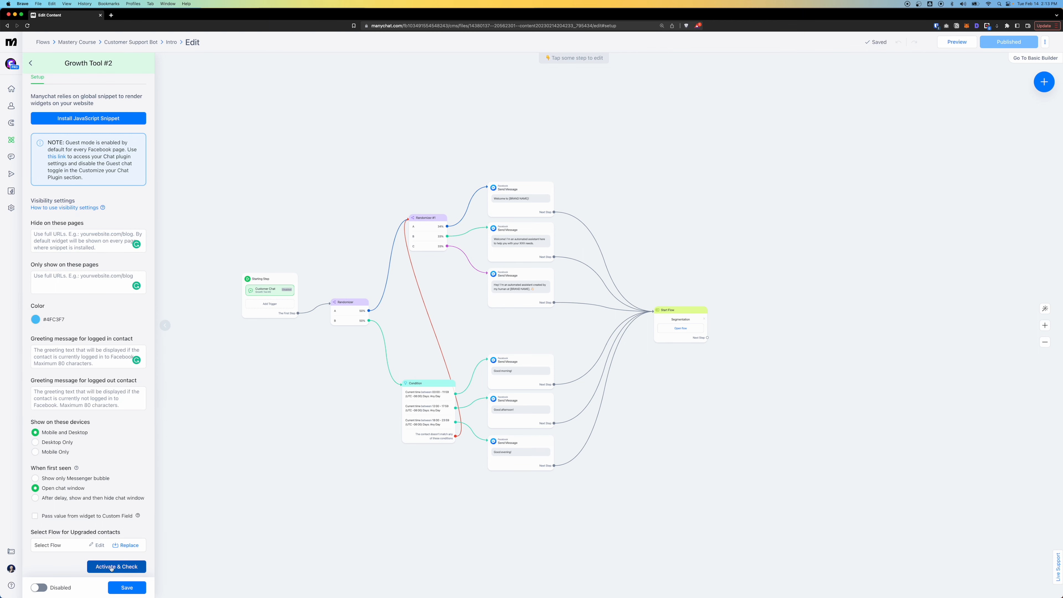
left_click(130, 569)
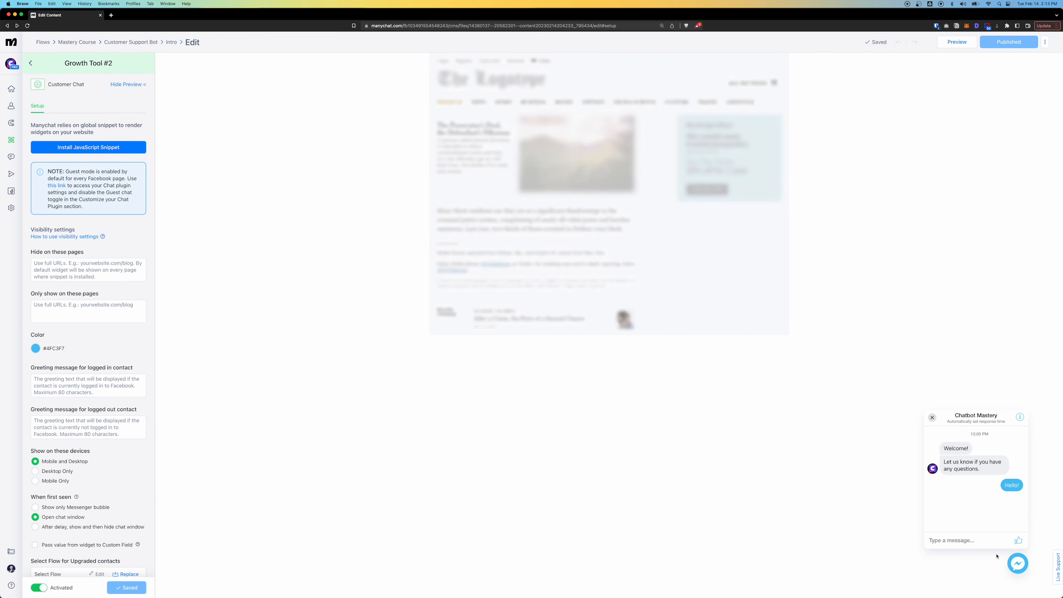
Review the Customer Chat settings and preview, and dismiss the page search for "guest".
scroll(1000, 558, "up", 2)
scroll(985, 563, "down", 2)
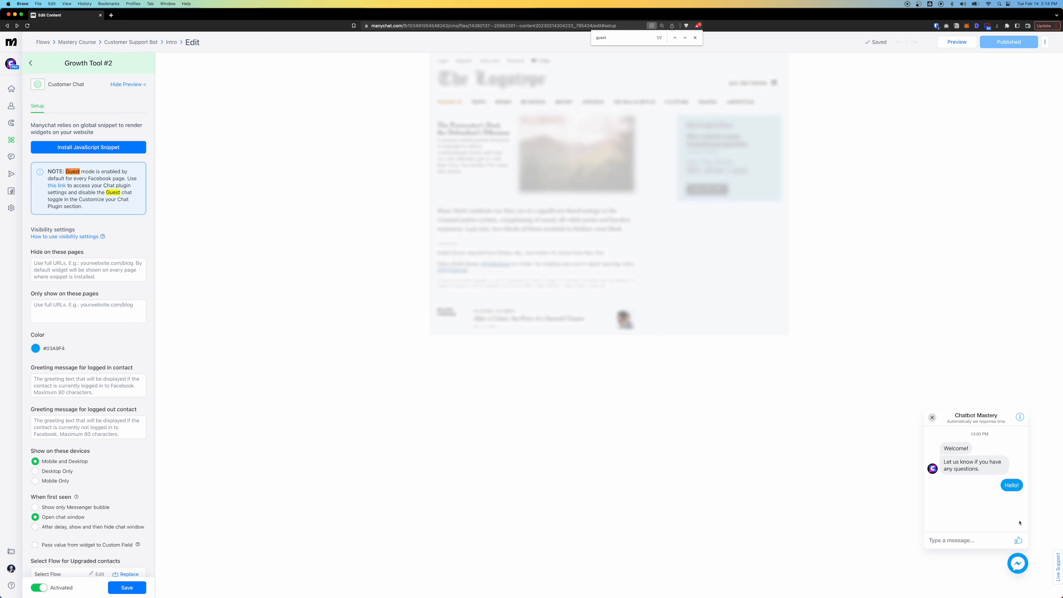
key("Escape")
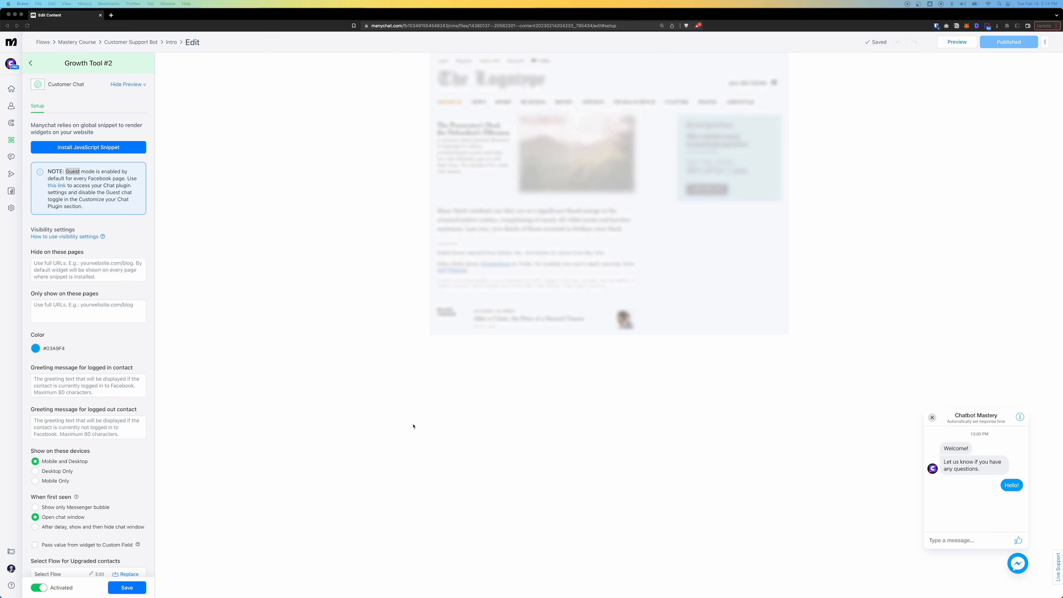